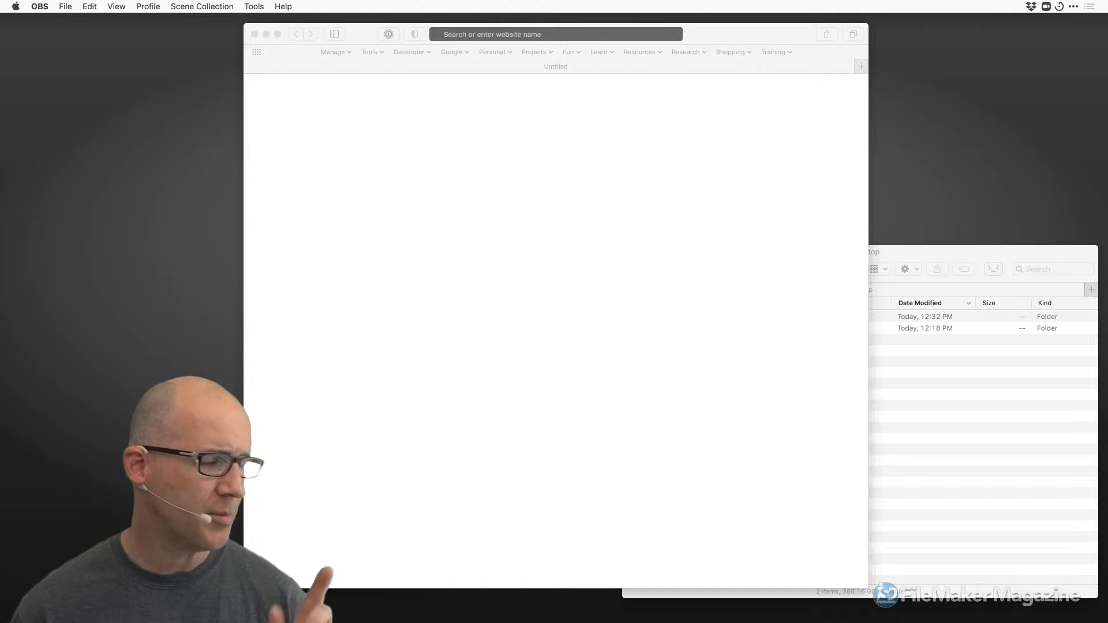
# Bring Safari's empty Untitled window to the front, then call up the app switcher.
pyautogui.press('super+Tab')
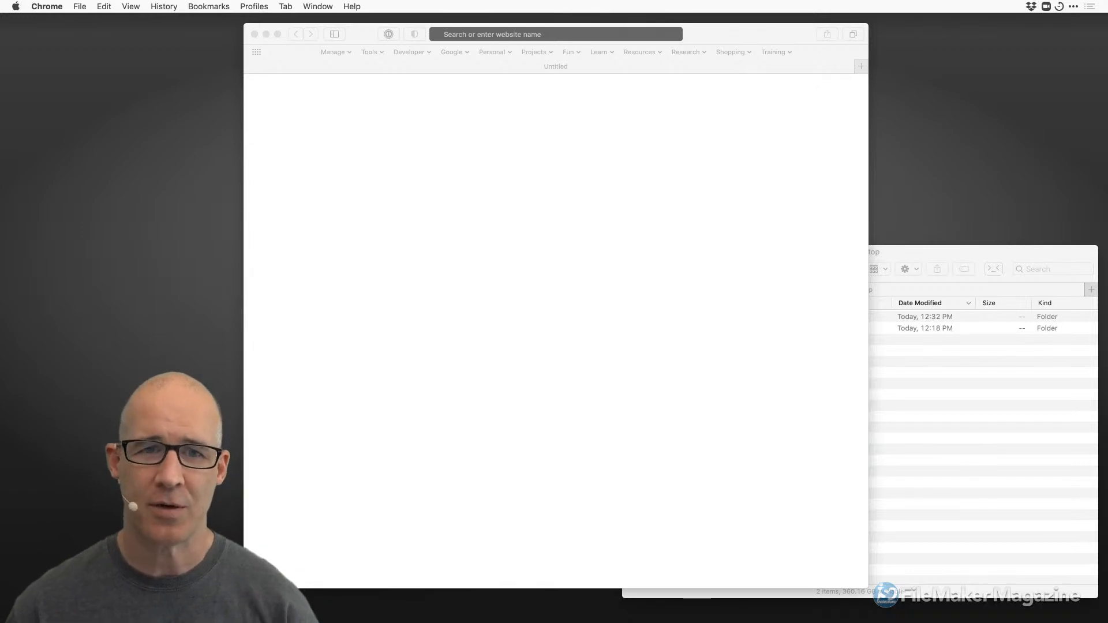
pyautogui.click(714, 39)
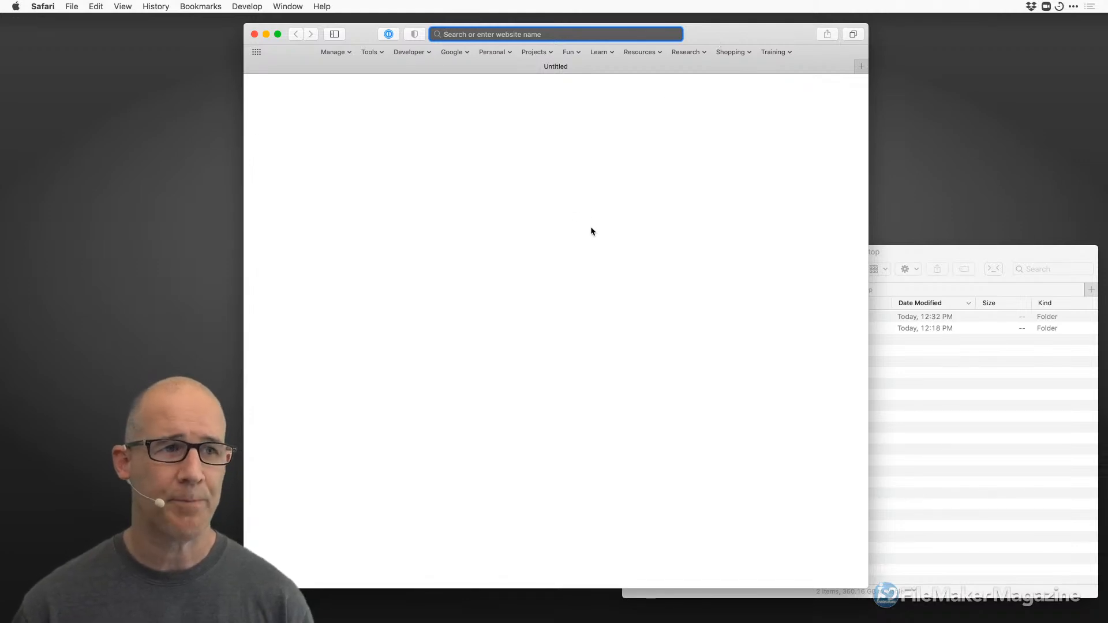
pyautogui.press('super+Tab')
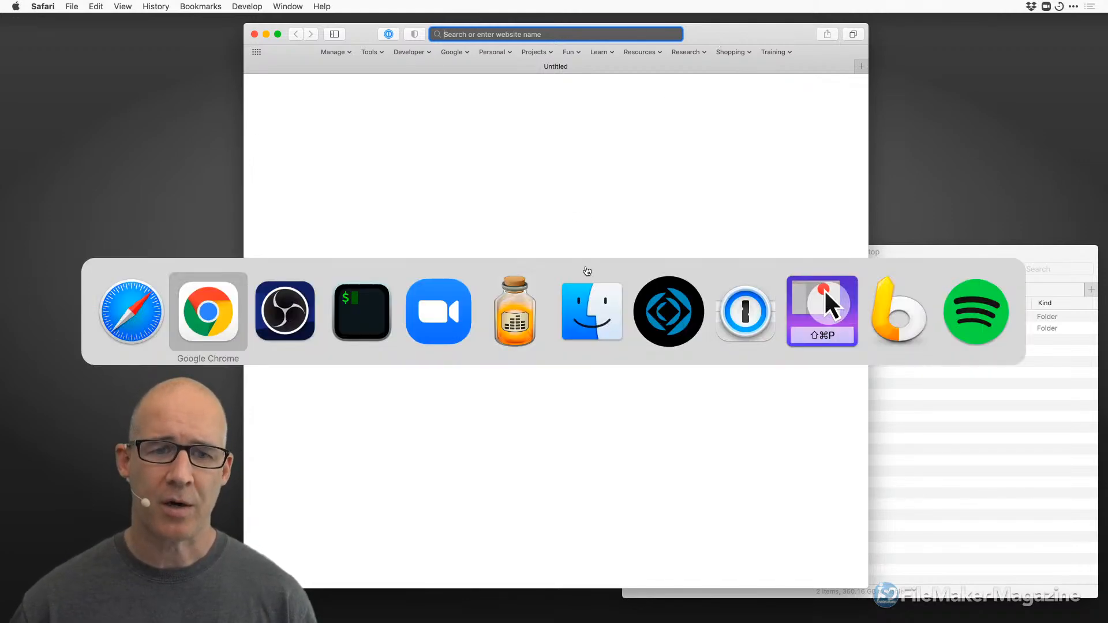
# Switch to FileMaker Pro, hide Safari, and move the Finder and launch windows aside.
pyautogui.click(669, 315)
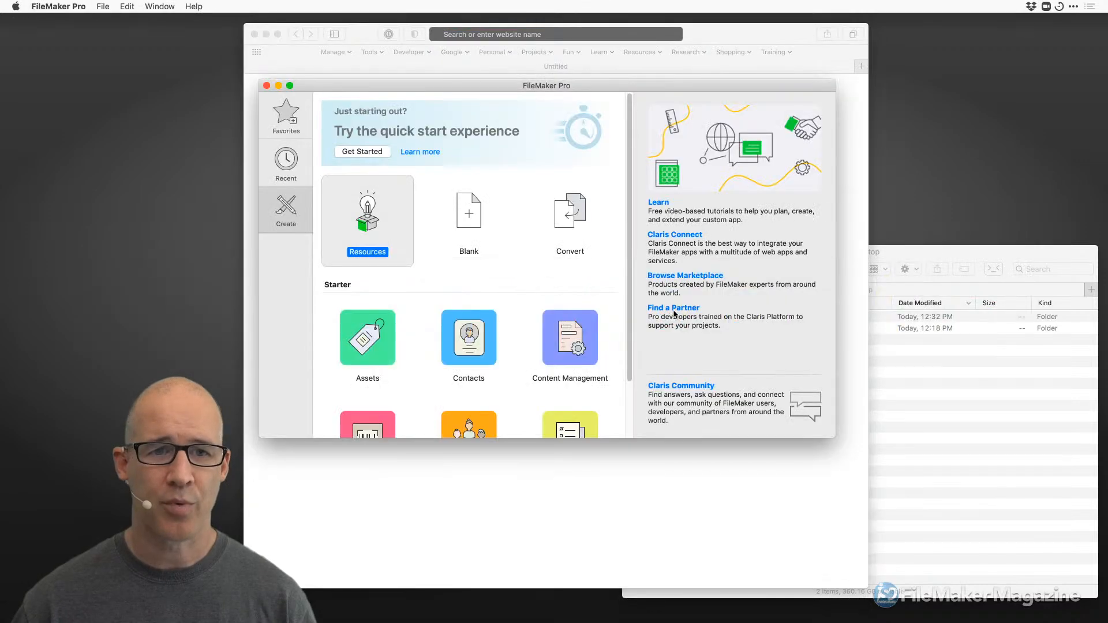
pyautogui.moveTo(536, 88); pyautogui.dragTo(555, 116)
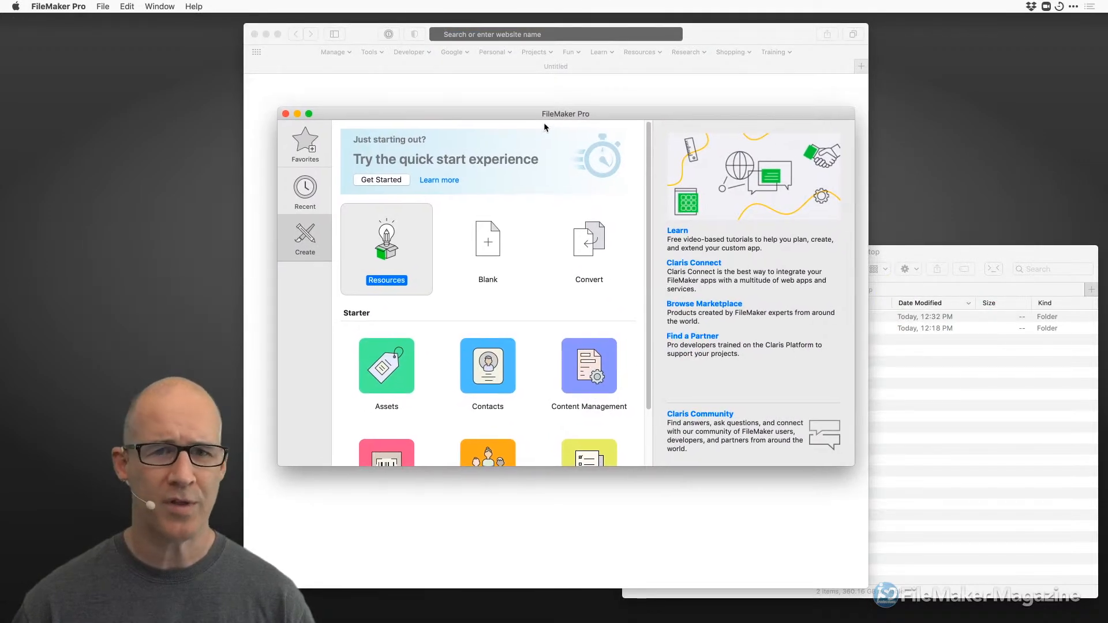
pyautogui.click(656, 93)
pyautogui.press('super+h')
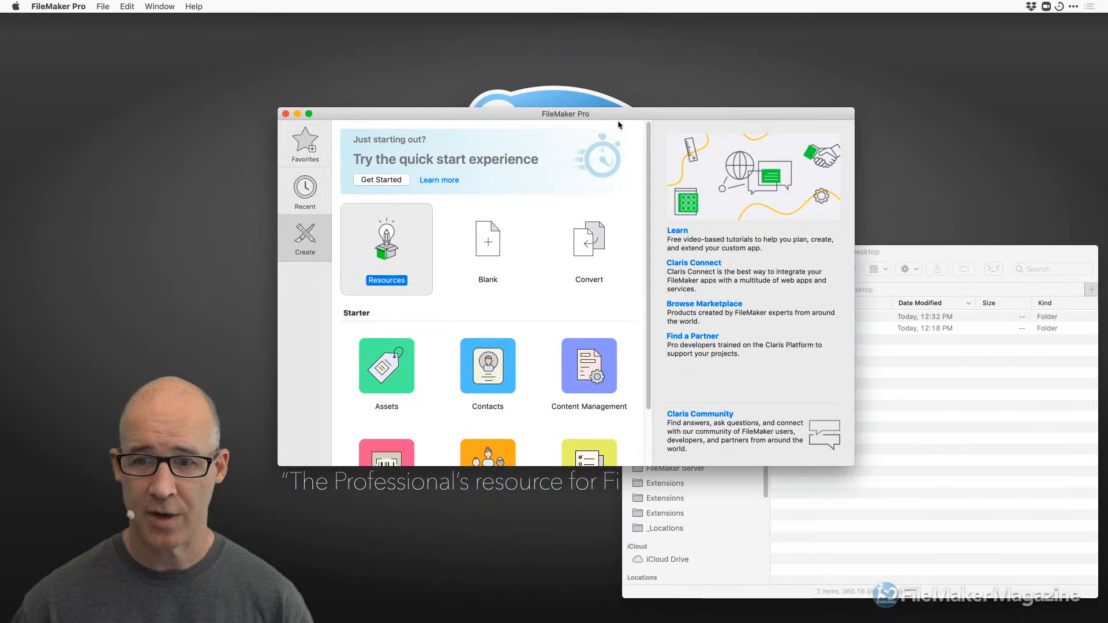
pyautogui.click(955, 346)
pyautogui.moveTo(733, 252); pyautogui.dragTo(1105, 594)
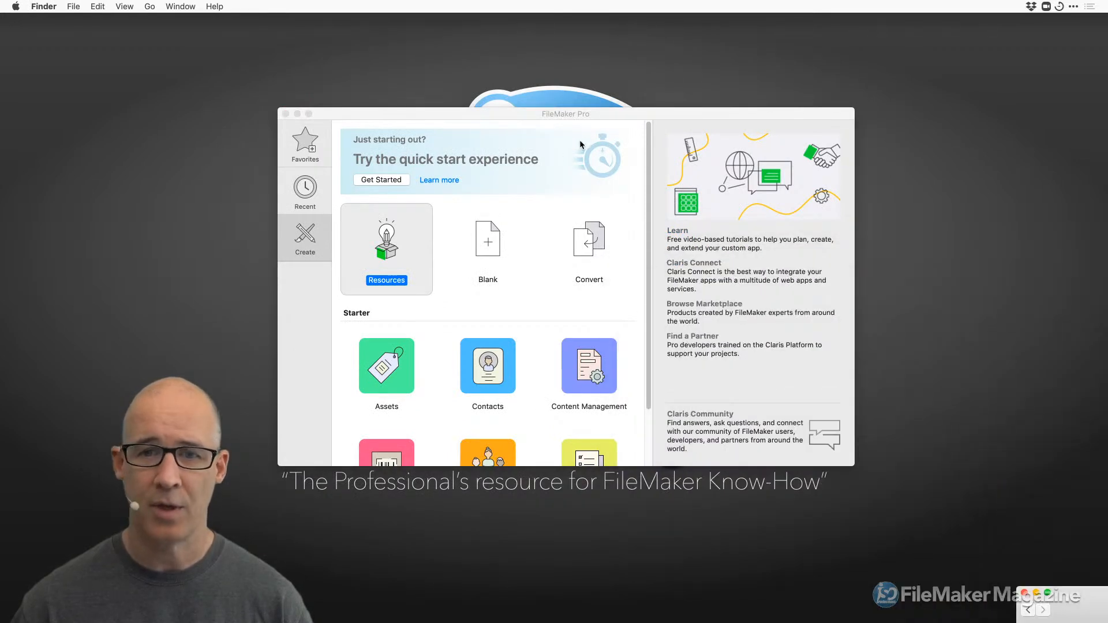
pyautogui.moveTo(619, 117); pyautogui.dragTo(614, 102)
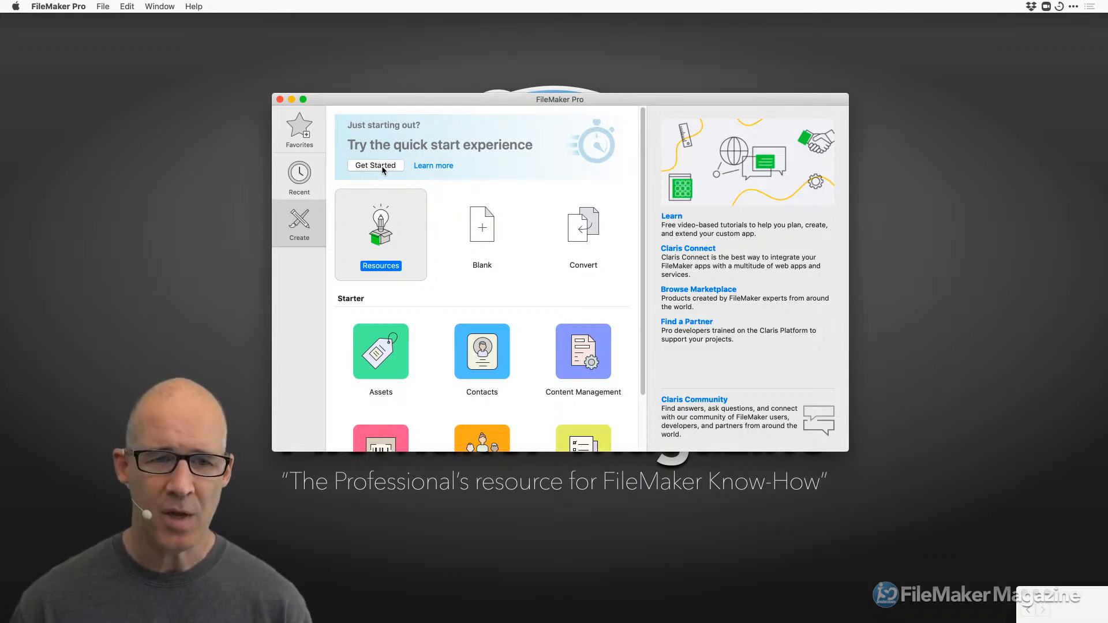
# Create a new app from the Assets starter template and save it as Assets.fmp12.
pyautogui.scroll(-3, 566, 301)
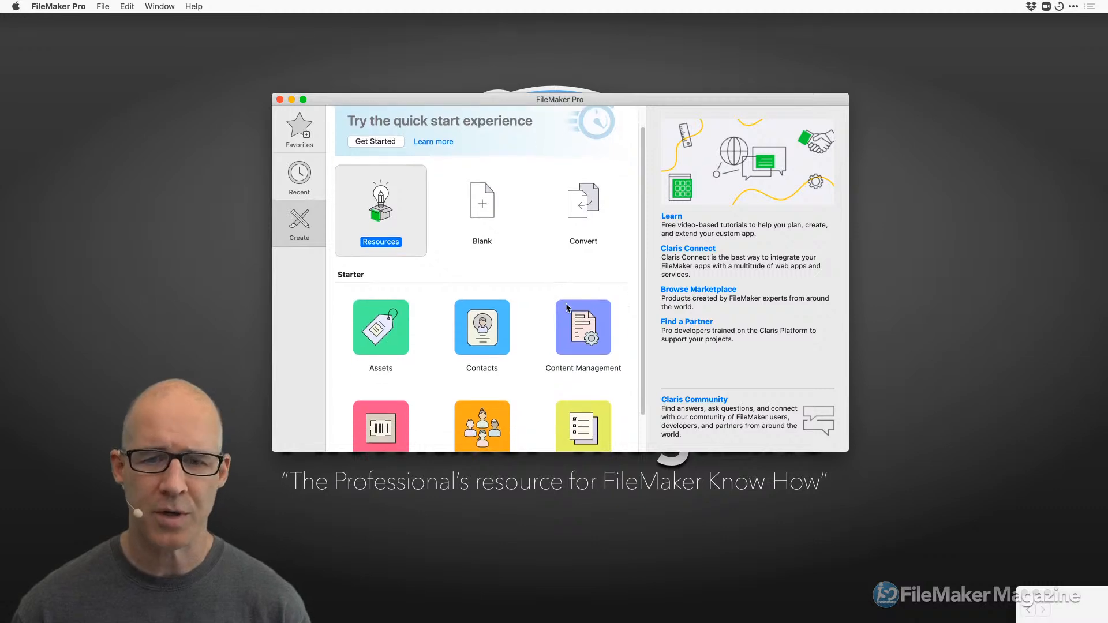
pyautogui.scroll(3, 536, 414)
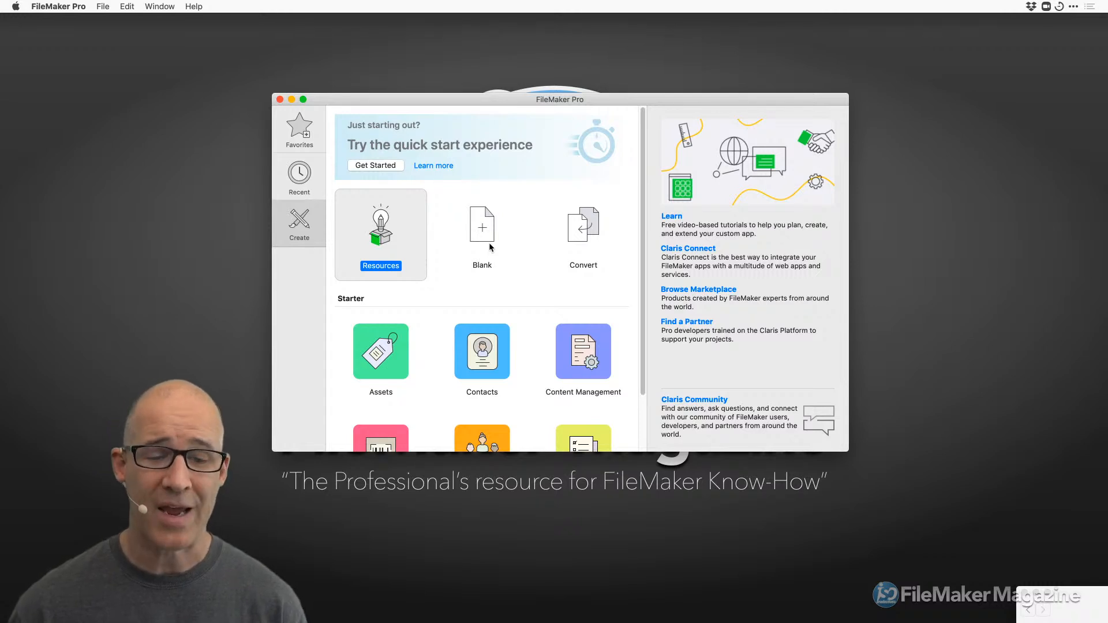
pyautogui.scroll(-3, 494, 272)
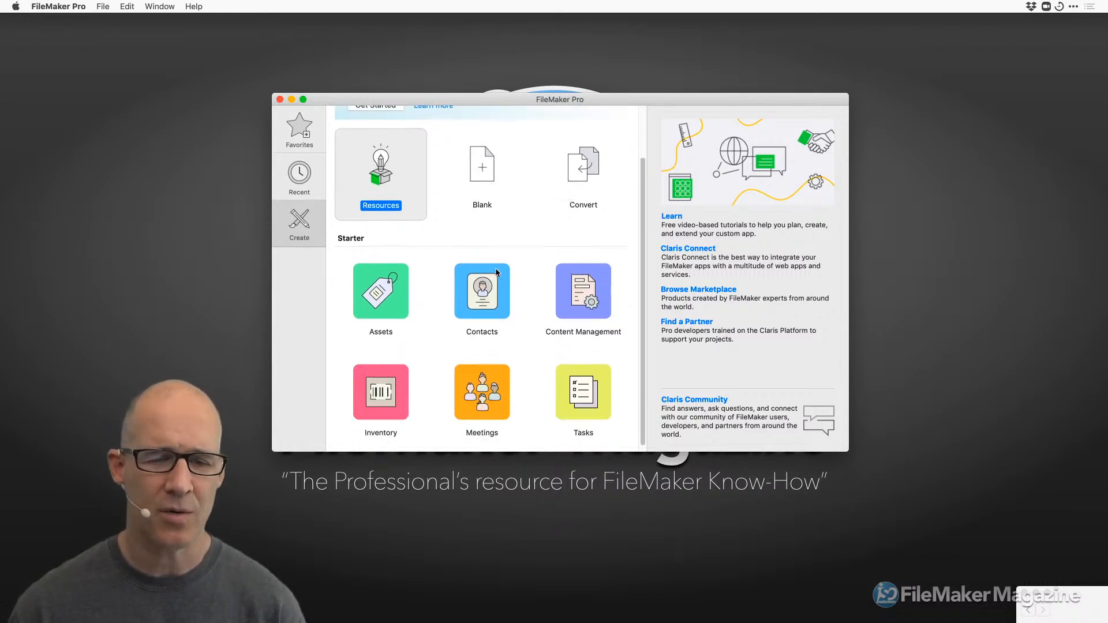
pyautogui.click(394, 288)
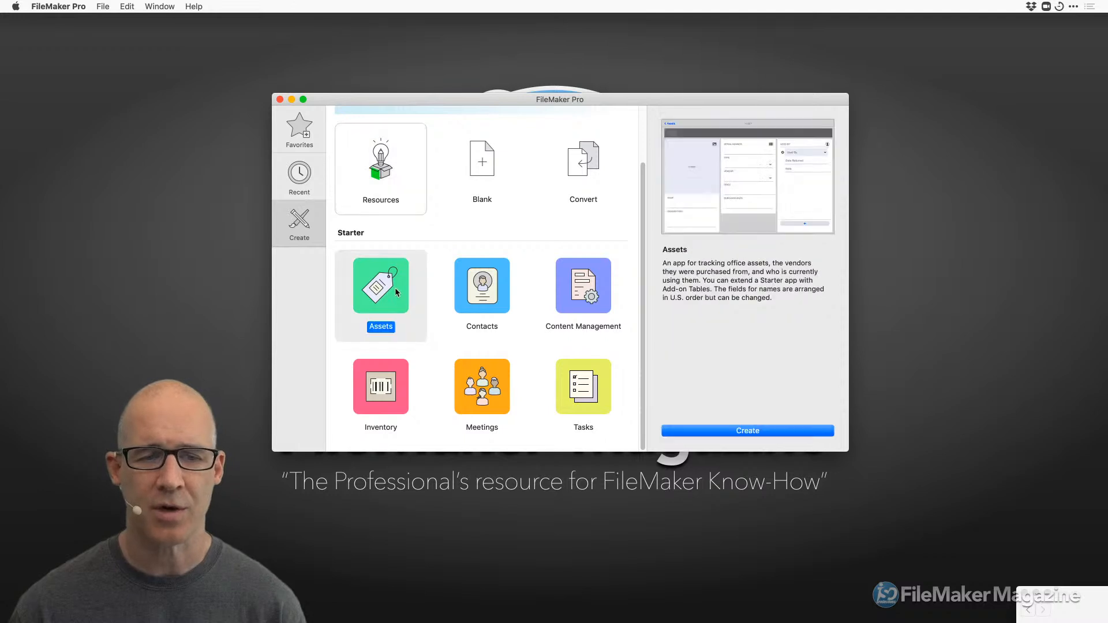
pyautogui.click(758, 432)
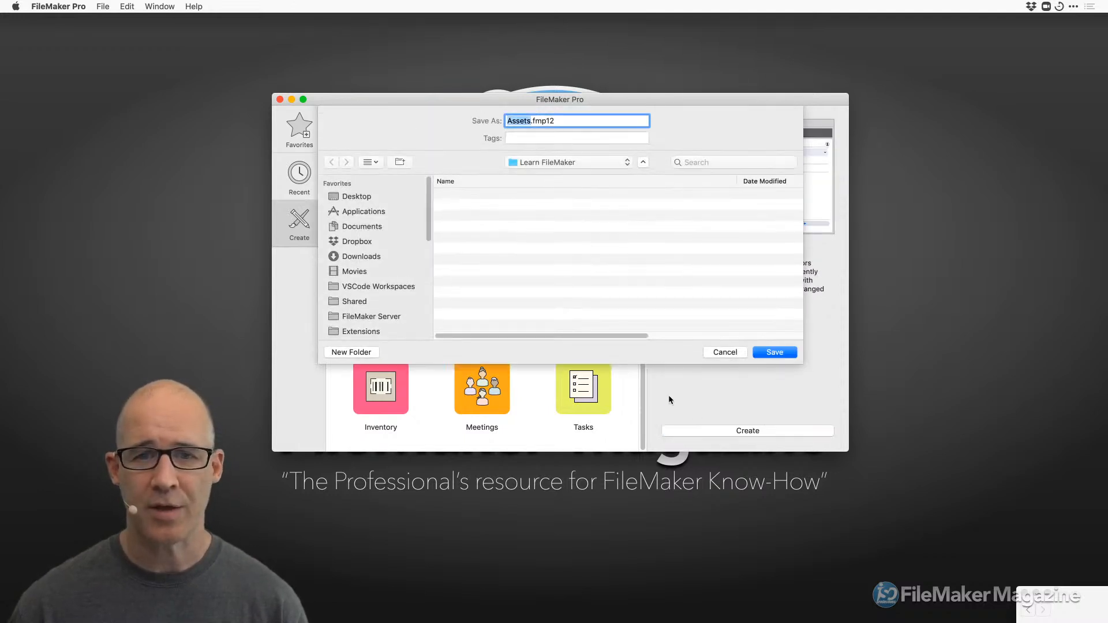
pyautogui.click(784, 354)
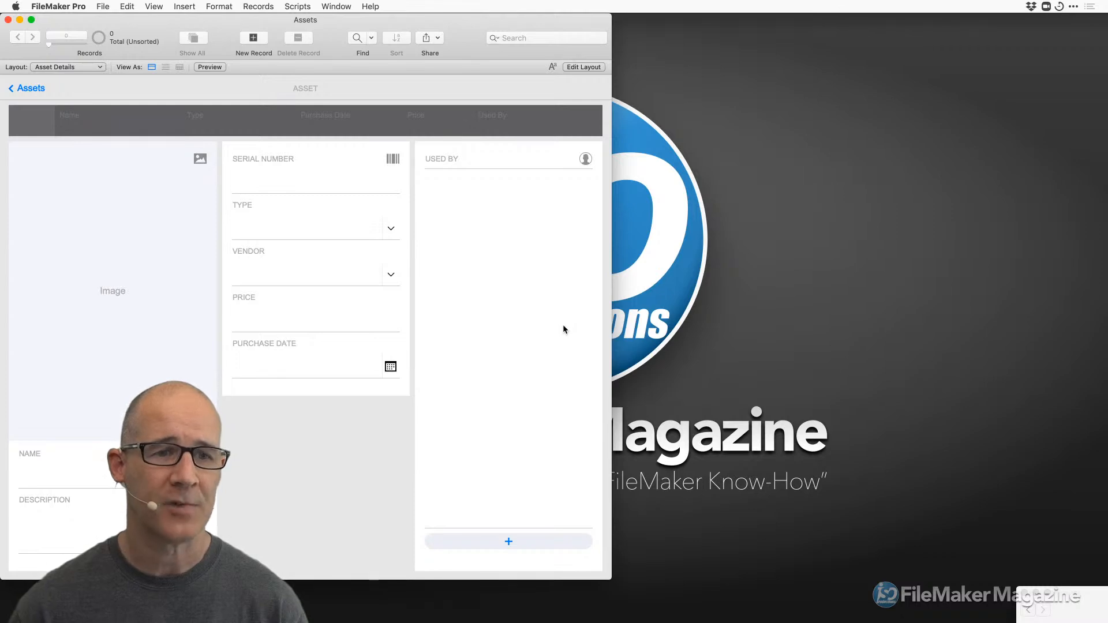
# Enlarge and centre the Assets window, then dismiss the no-records alert after trying a field.
pyautogui.moveTo(610, 578); pyautogui.dragTo(750, 570)
pyautogui.moveTo(538, 35); pyautogui.dragTo(690, 43)
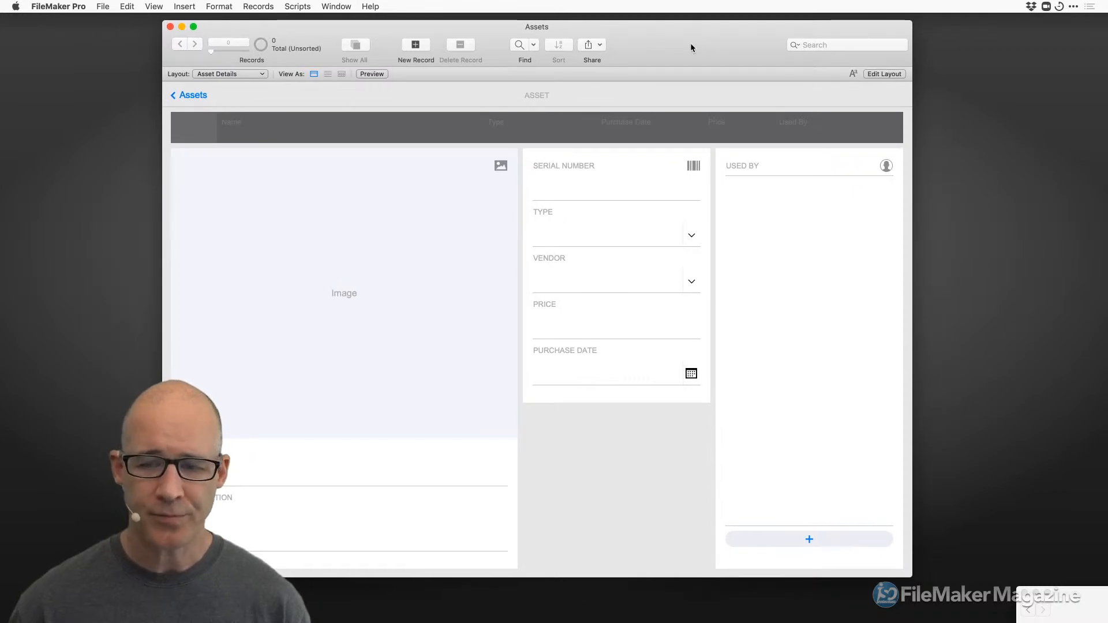
pyautogui.moveTo(912, 577)
pyautogui.mouseDown()
pyautogui.moveTo(935, 588)
pyautogui.moveTo(922, 587)
pyautogui.mouseUp()
pyautogui.moveTo(691, 27); pyautogui.dragTo(709, 36)
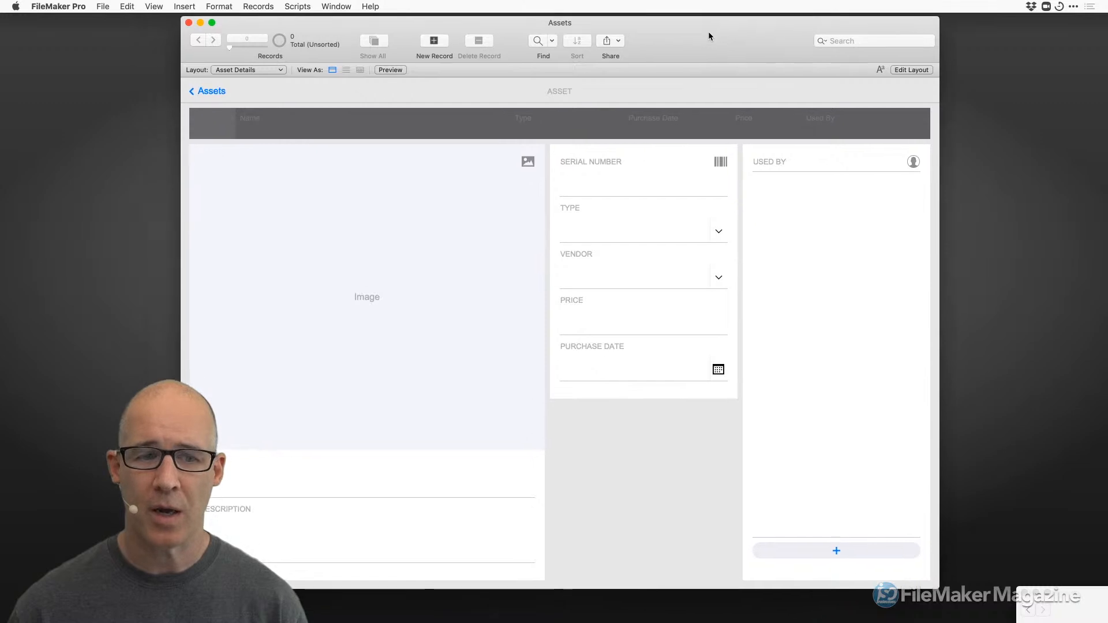
pyautogui.click(335, 485)
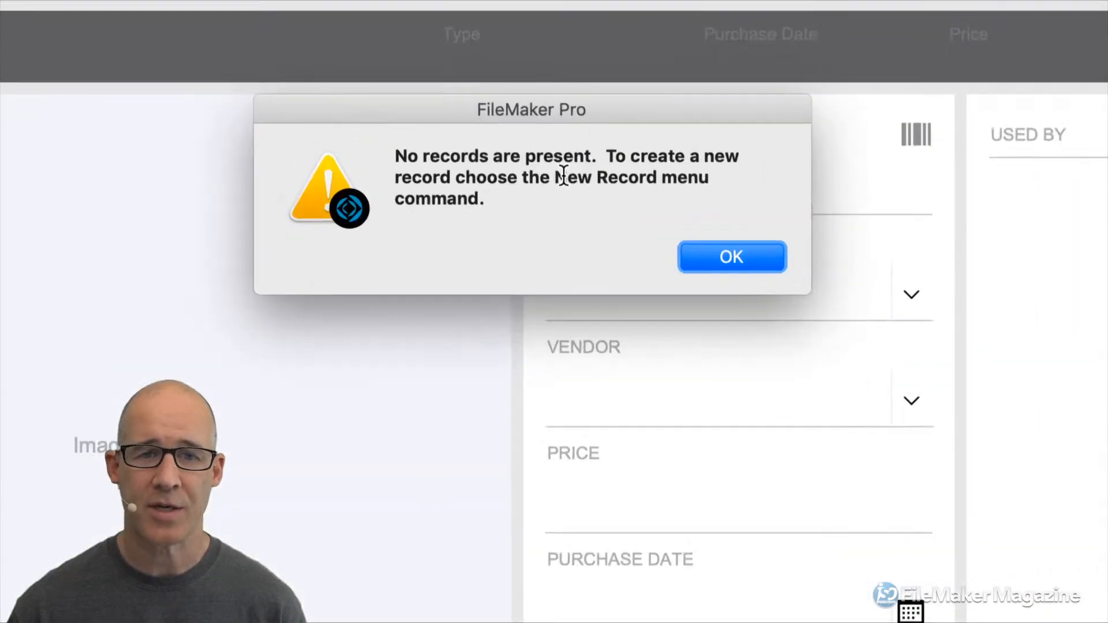
pyautogui.click(729, 258)
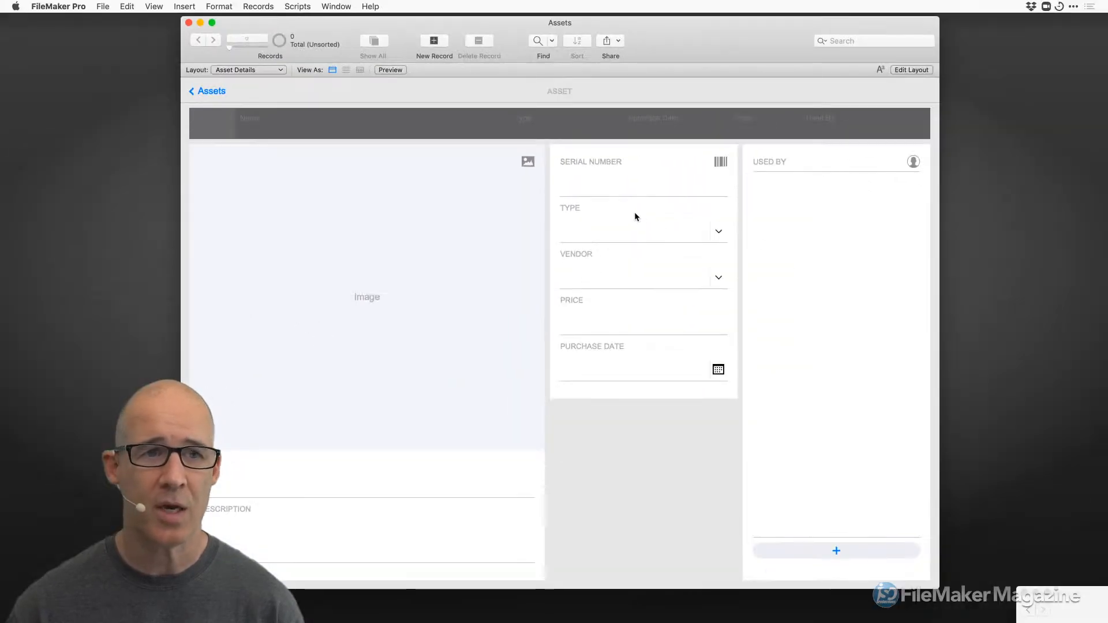
pyautogui.click(257, 6)
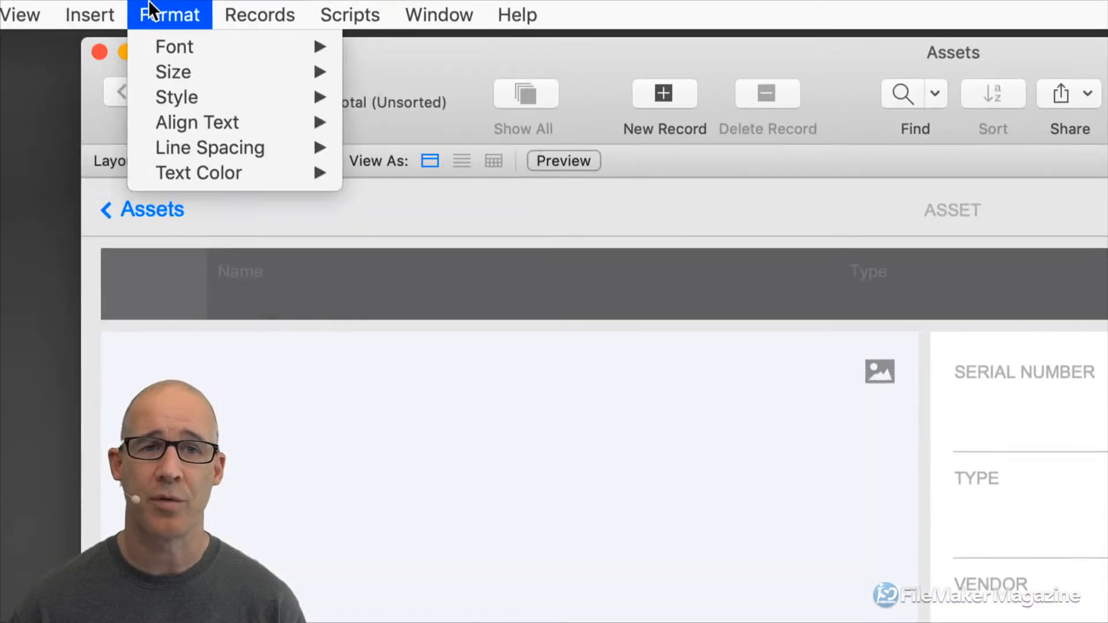
pyautogui.moveTo(354, 14)
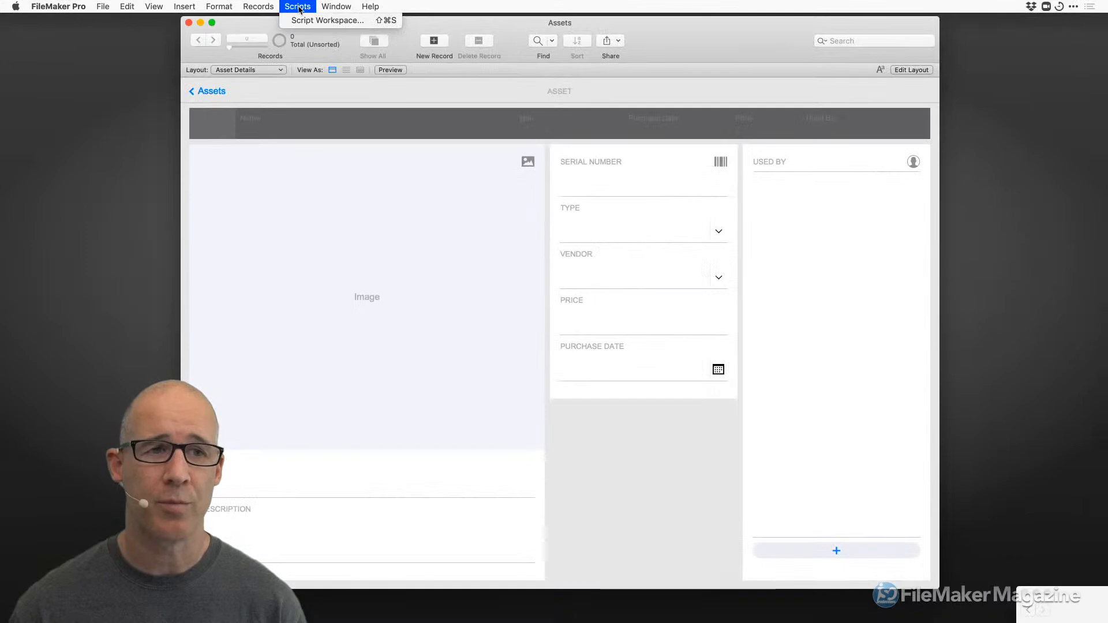
pyautogui.moveTo(105, 5)
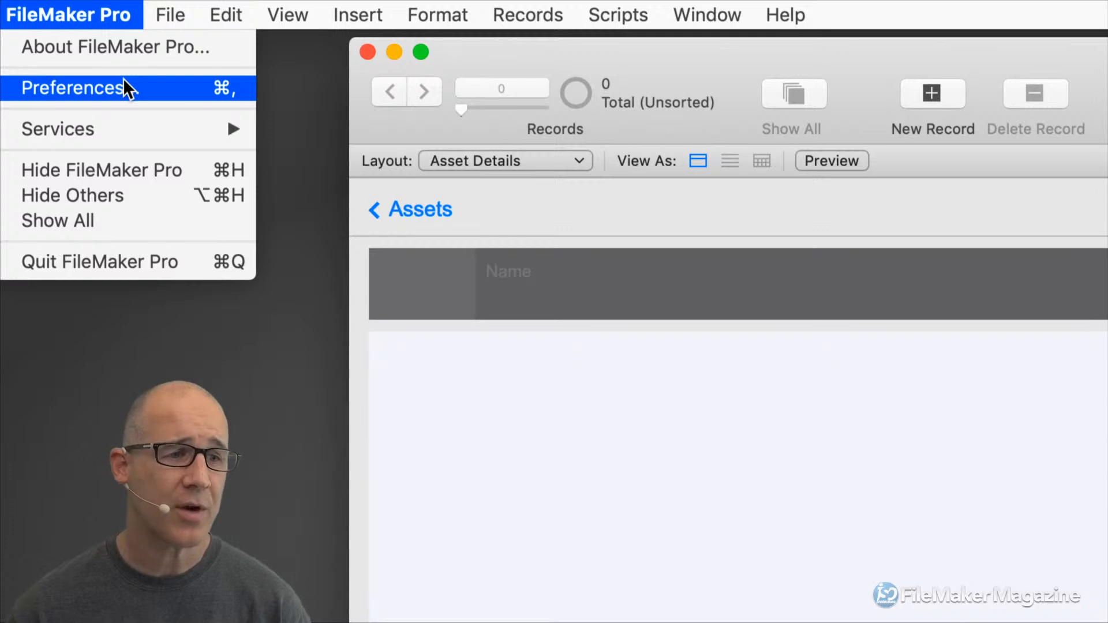
pyautogui.moveTo(169, 16)
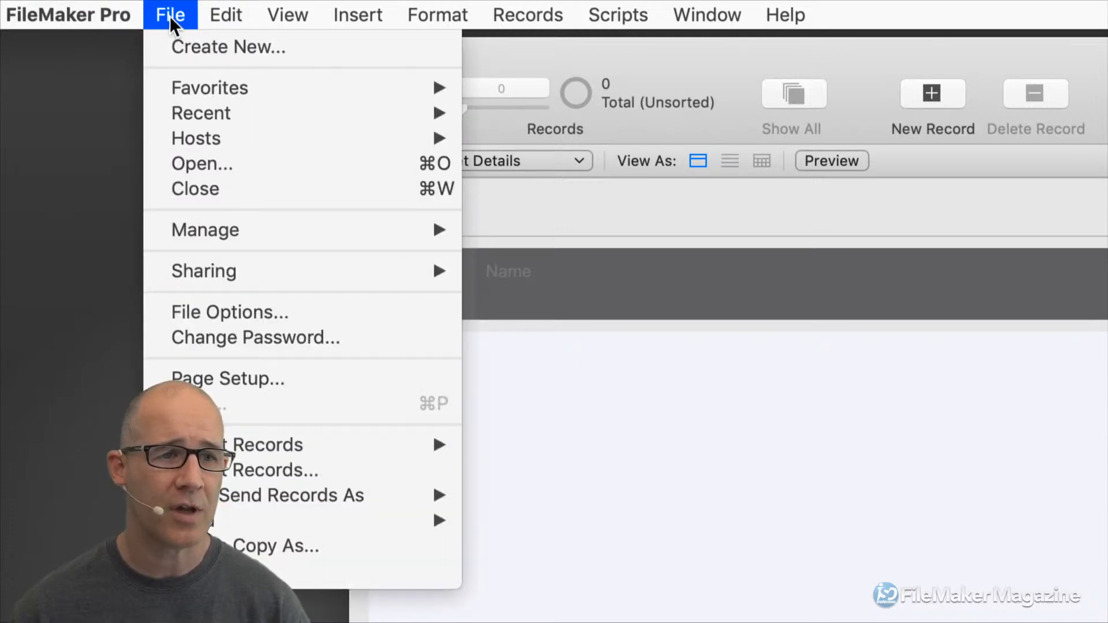
pyautogui.moveTo(244, 85)
pyautogui.moveTo(237, 110)
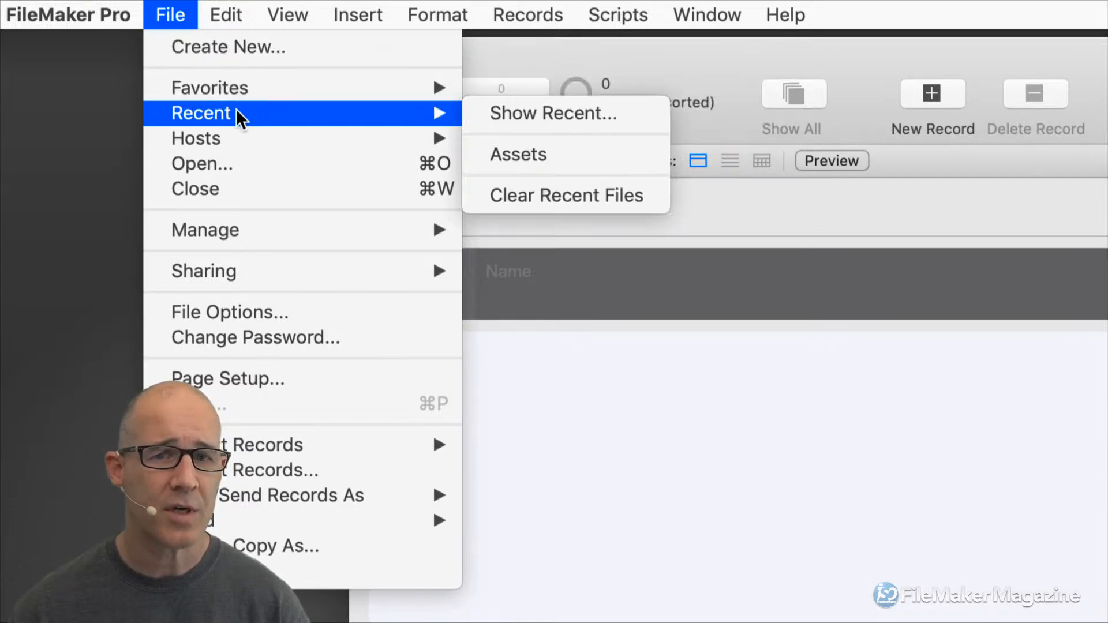
pyautogui.moveTo(232, 135)
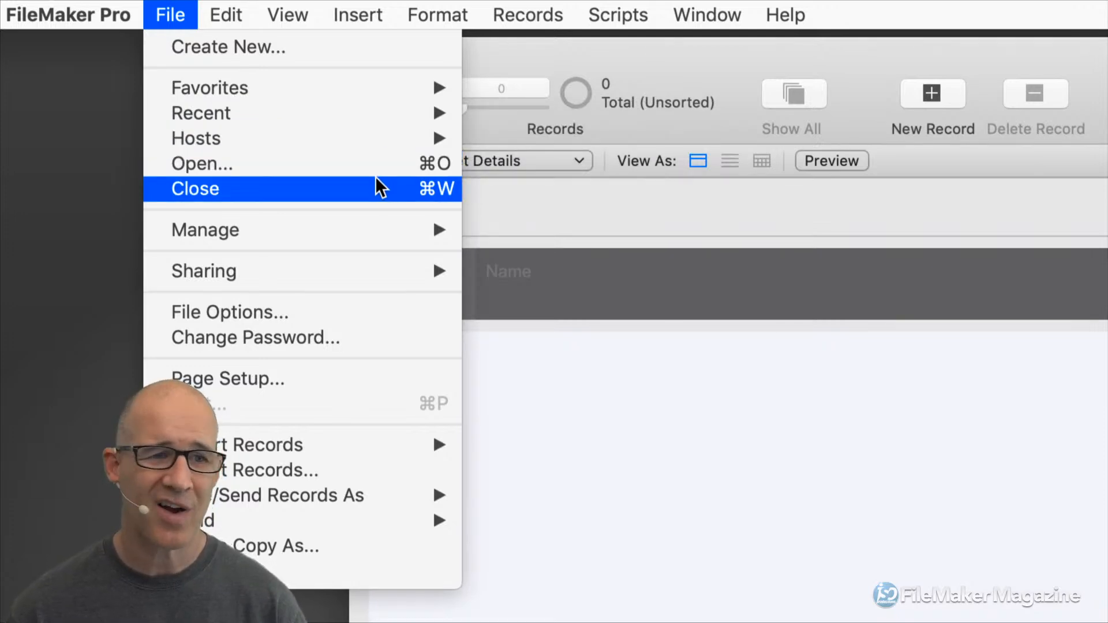
pyautogui.moveTo(371, 234)
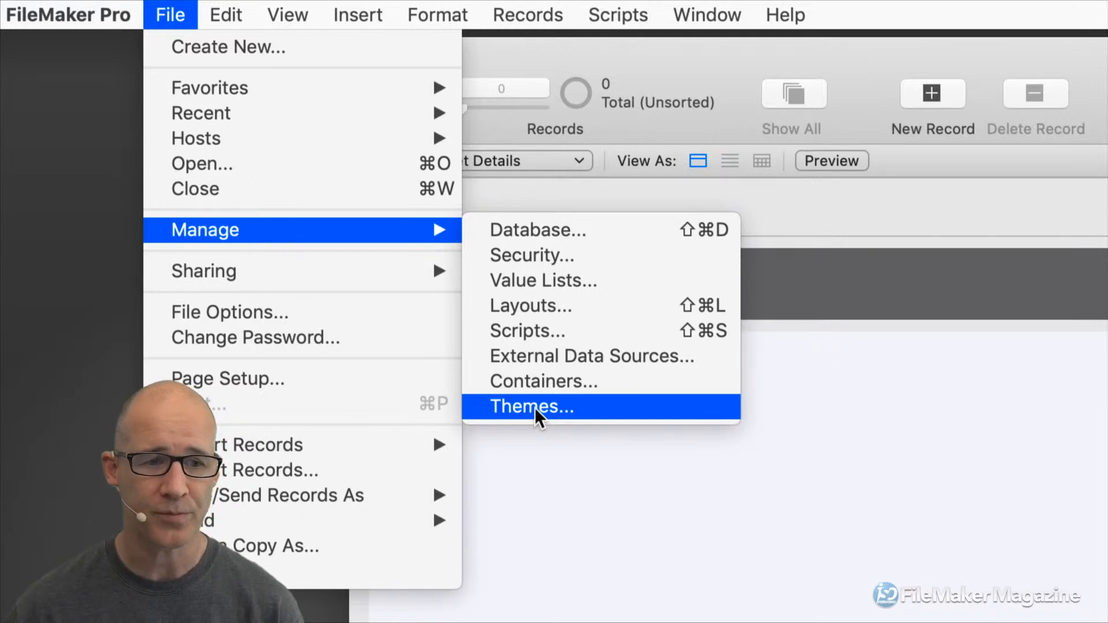
# Close the File menu and bring up the launch window with its empty Favorites list.
pyautogui.moveTo(364, 272)
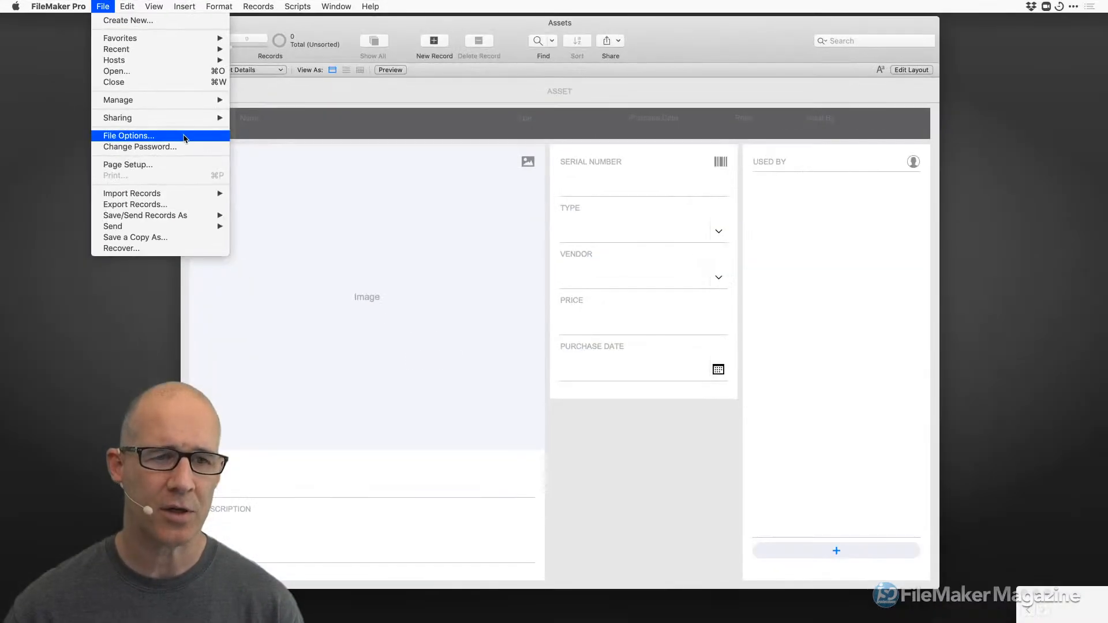
pyautogui.click(908, 468)
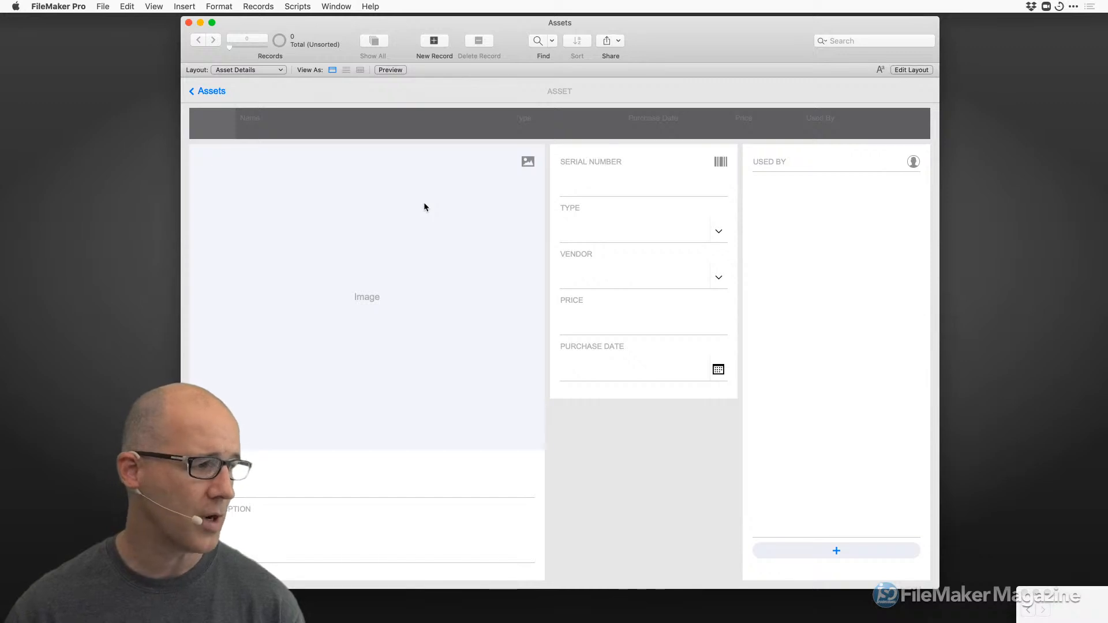
pyautogui.press('super+o')
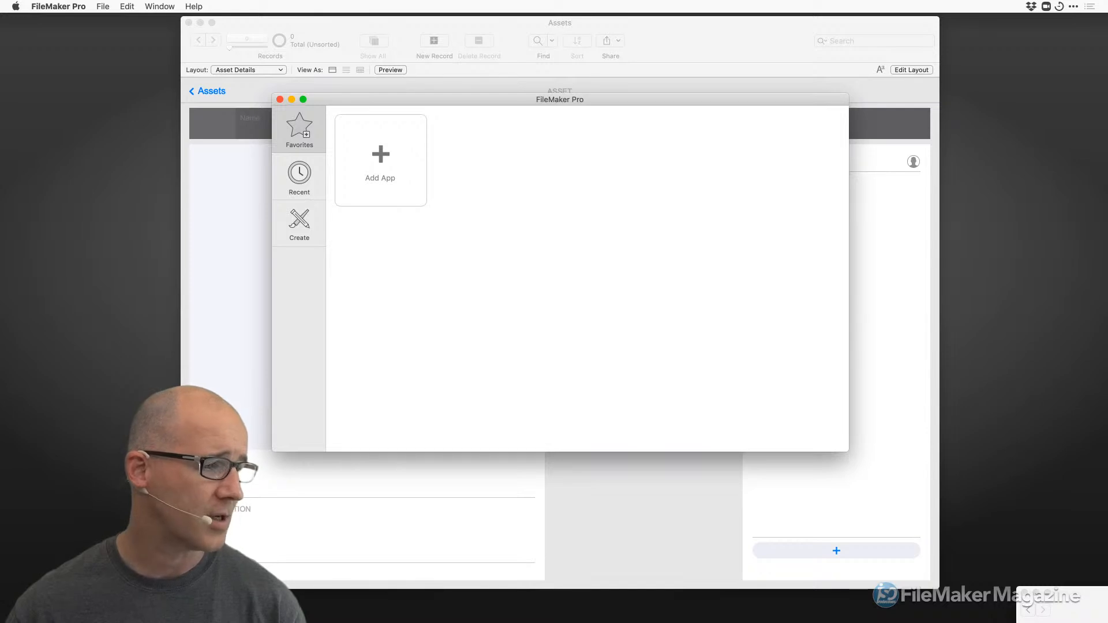
pyautogui.press('super+Tab')
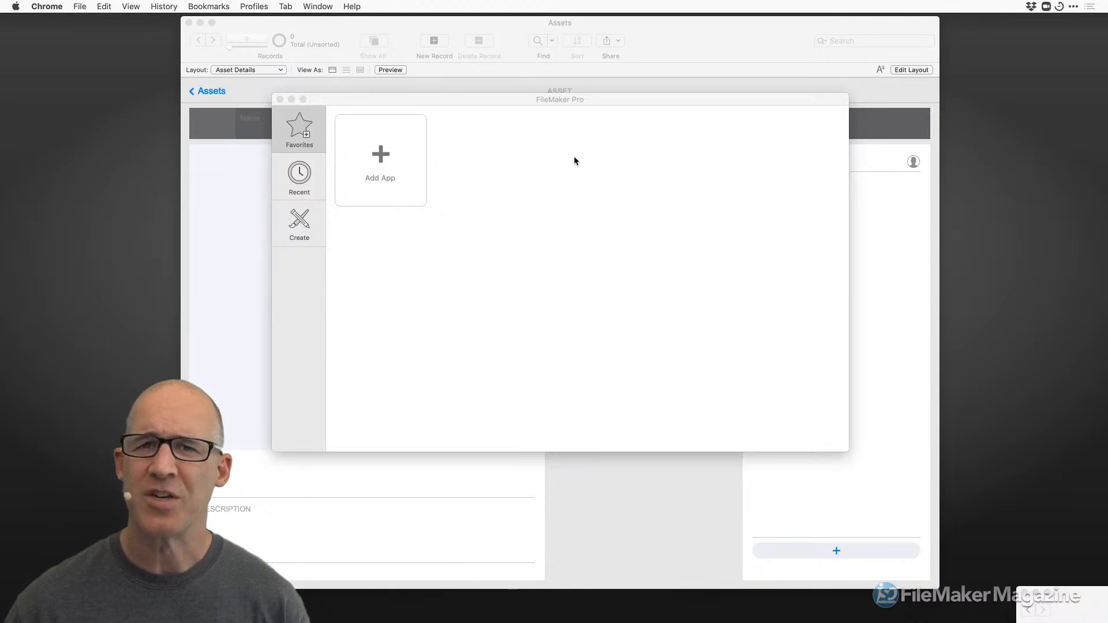
pyautogui.moveTo(568, 98)
pyautogui.mouseDown()
pyautogui.moveTo(531, 102)
pyautogui.moveTo(576, 101)
pyautogui.moveTo(573, 113)
pyautogui.mouseUp()
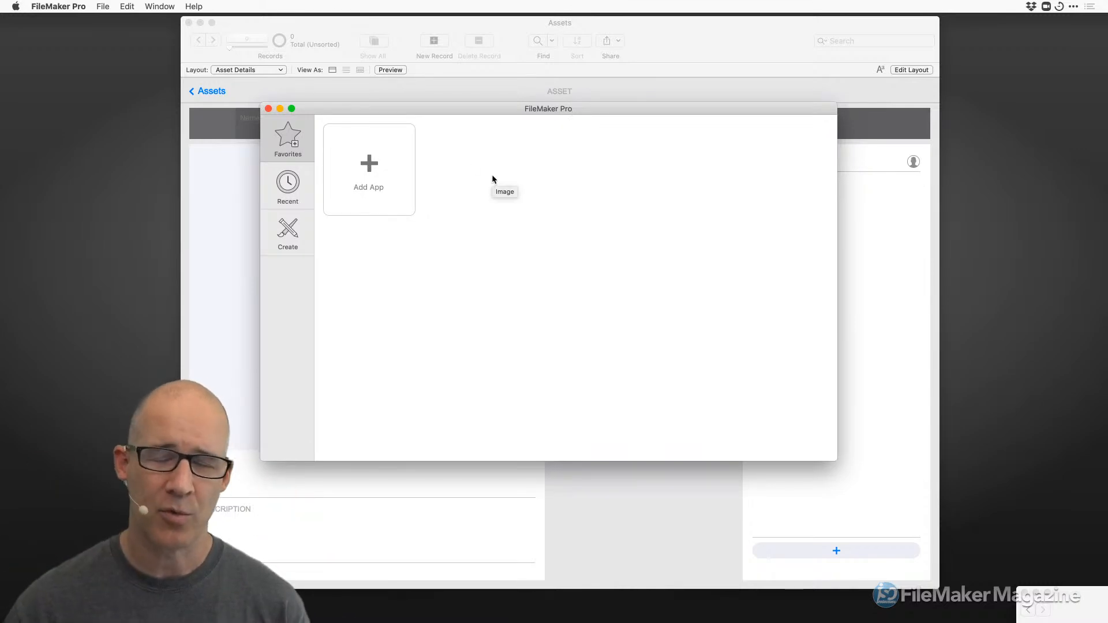
pyautogui.moveTo(530, 109)
pyautogui.mouseDown()
pyautogui.moveTo(558, 109)
pyautogui.moveTo(541, 116)
pyautogui.mouseUp()
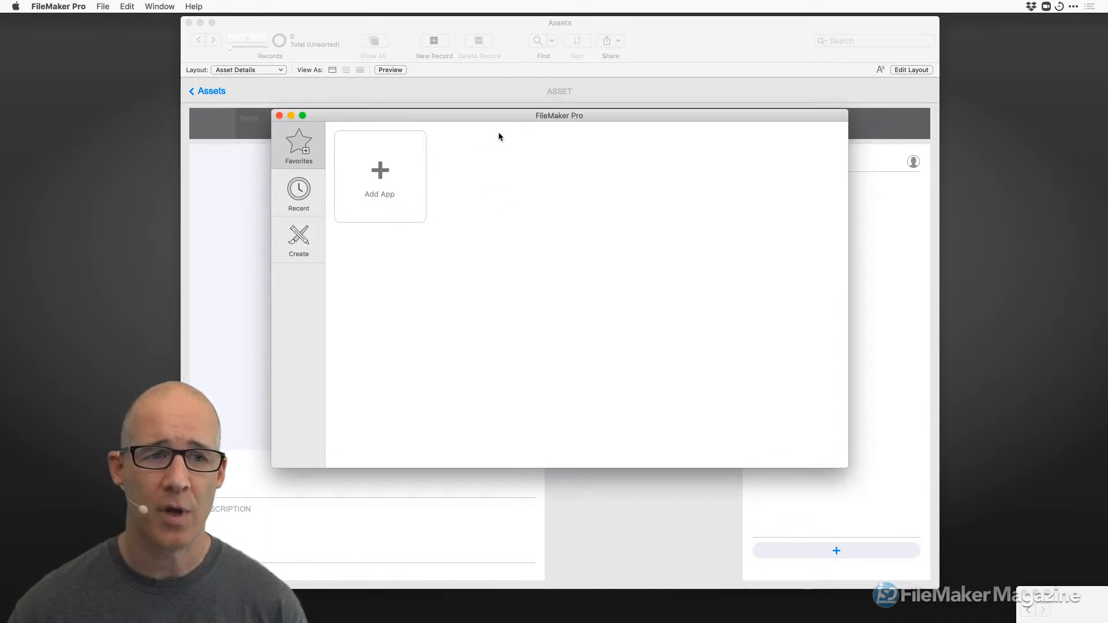
pyautogui.click(279, 116)
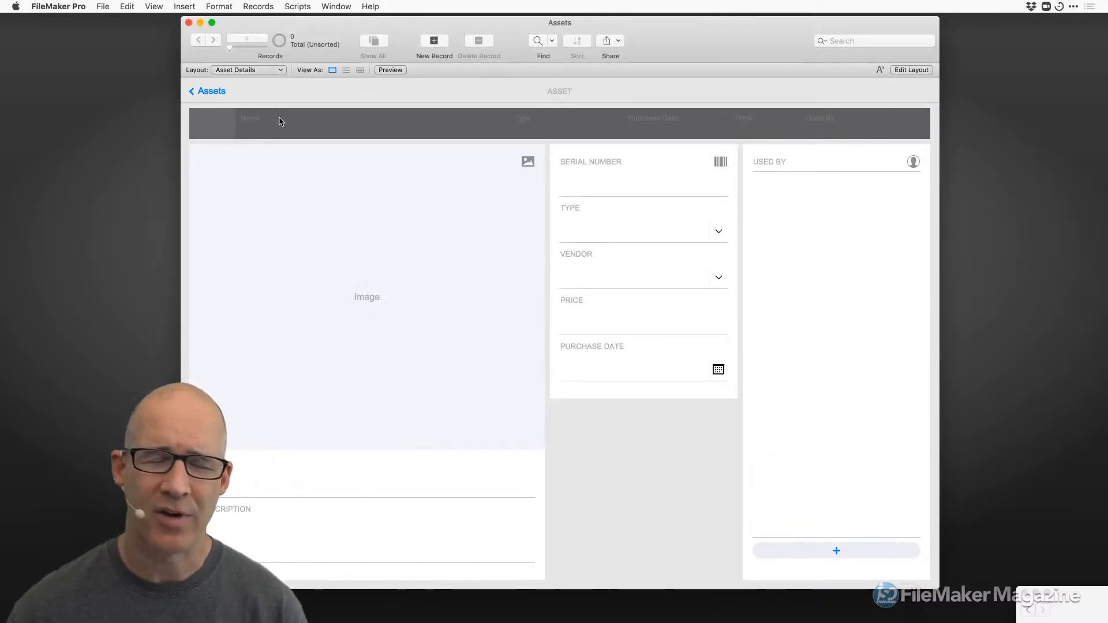
pyautogui.click(102, 7)
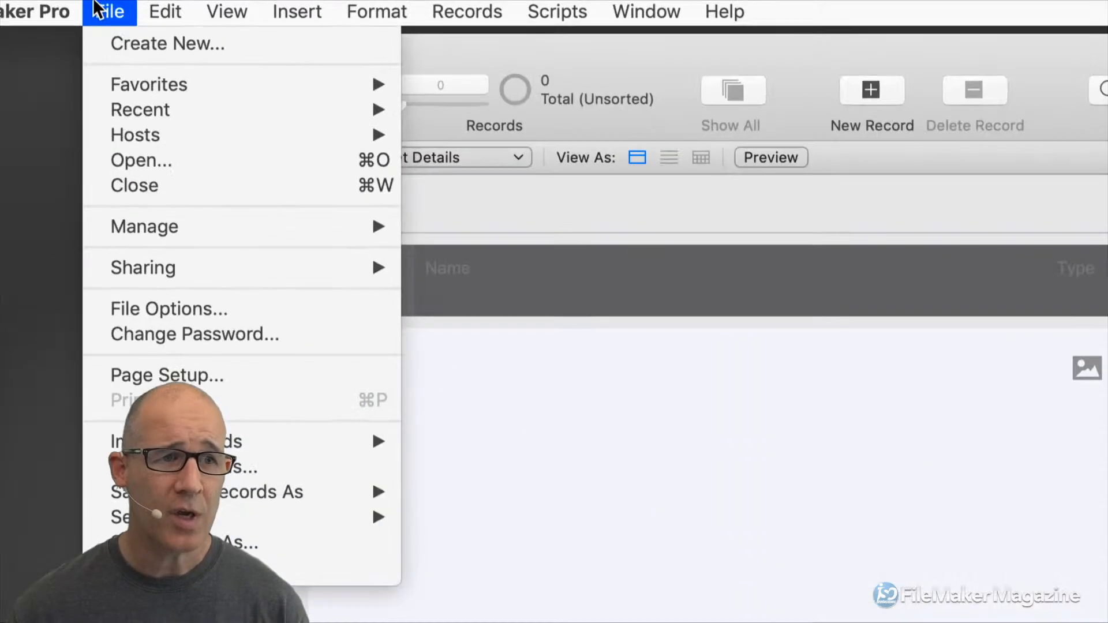
pyautogui.moveTo(141, 80)
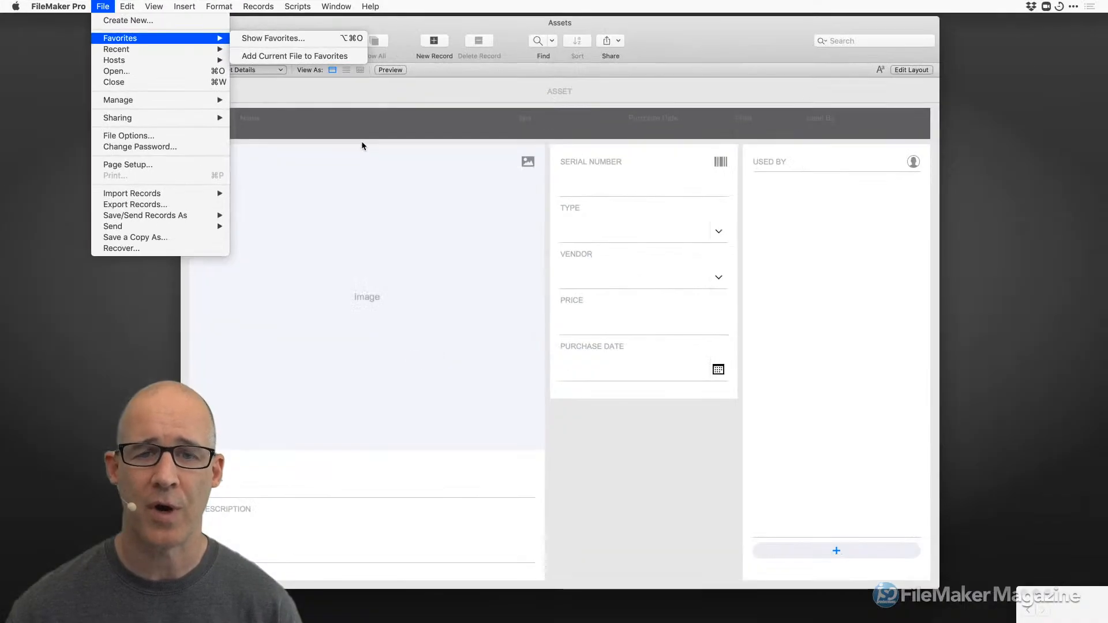
pyautogui.click(700, 347)
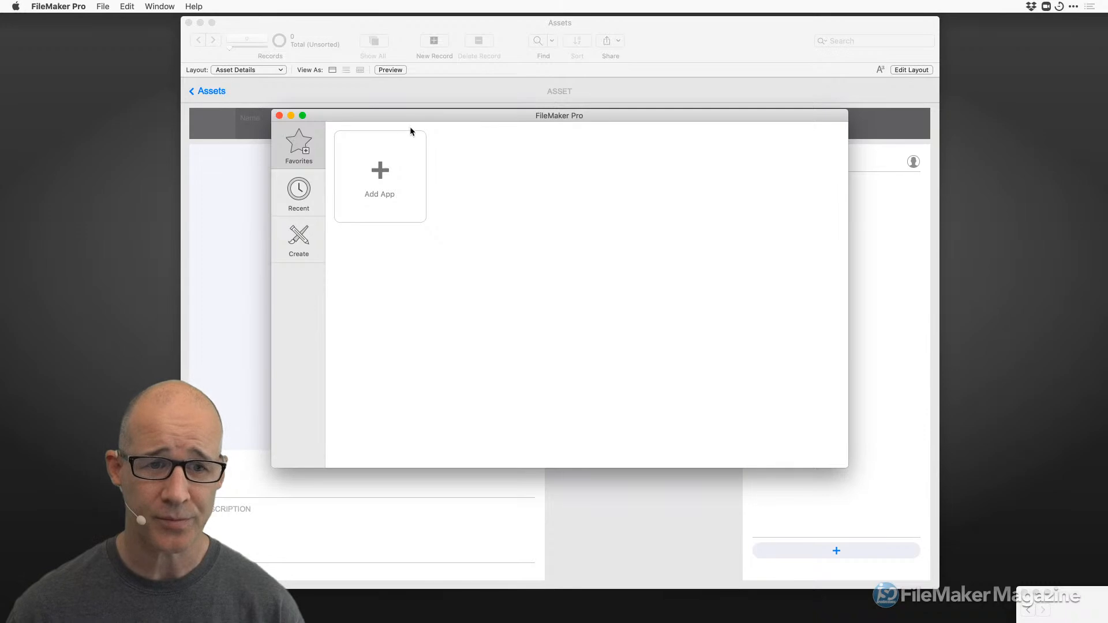
pyautogui.click(392, 176)
pyautogui.click(688, 195)
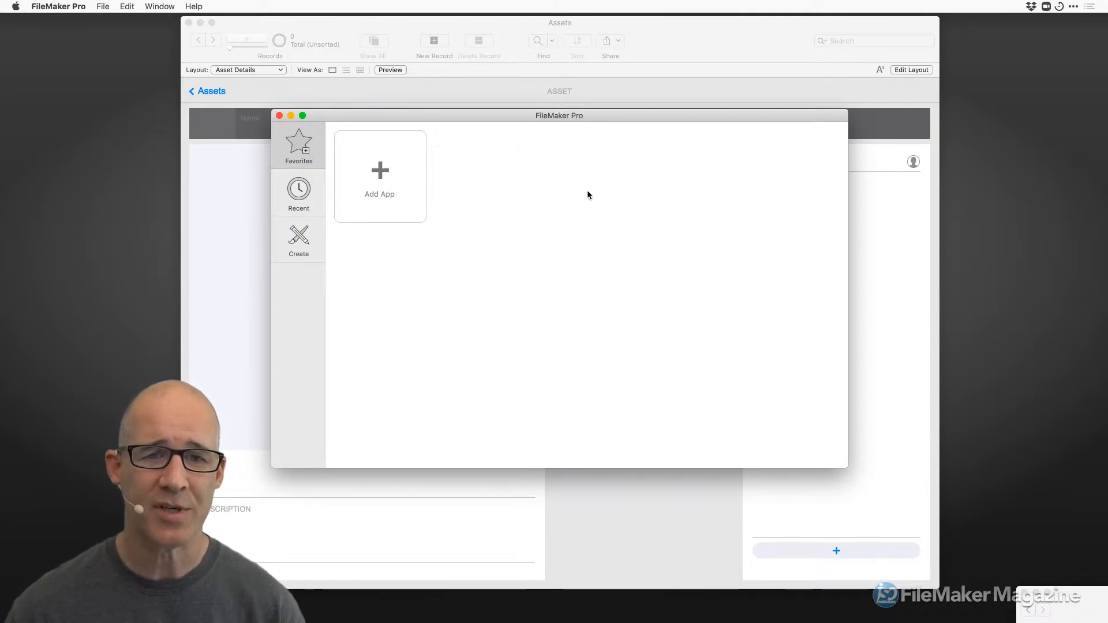
pyautogui.click(388, 177)
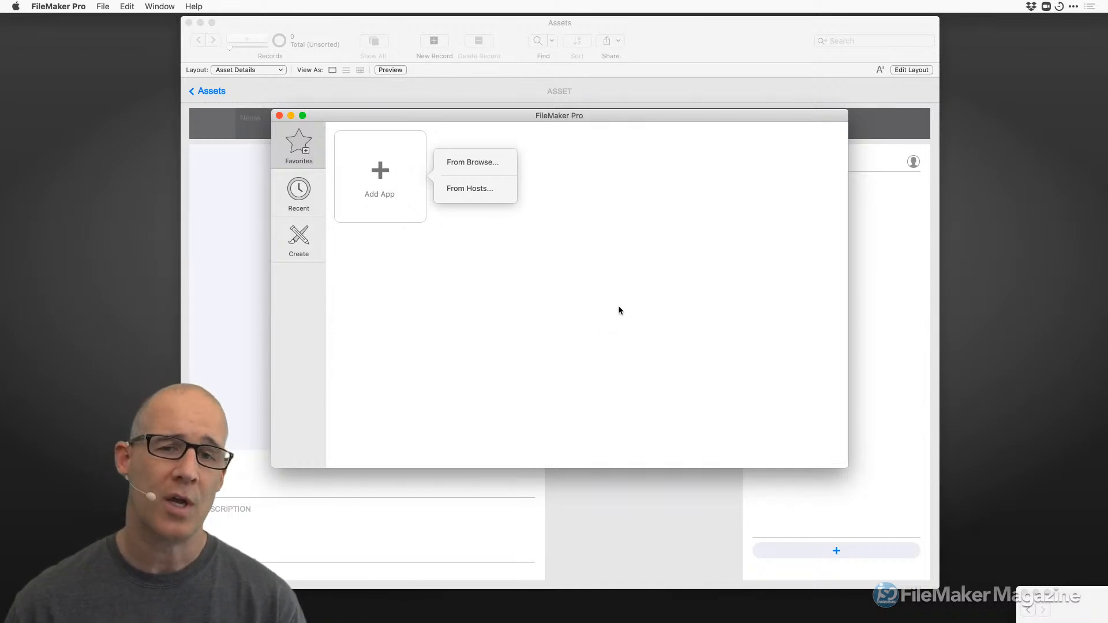
pyautogui.moveTo(586, 118)
pyautogui.mouseDown()
pyautogui.moveTo(662, 171)
pyautogui.moveTo(590, 121)
pyautogui.mouseUp()
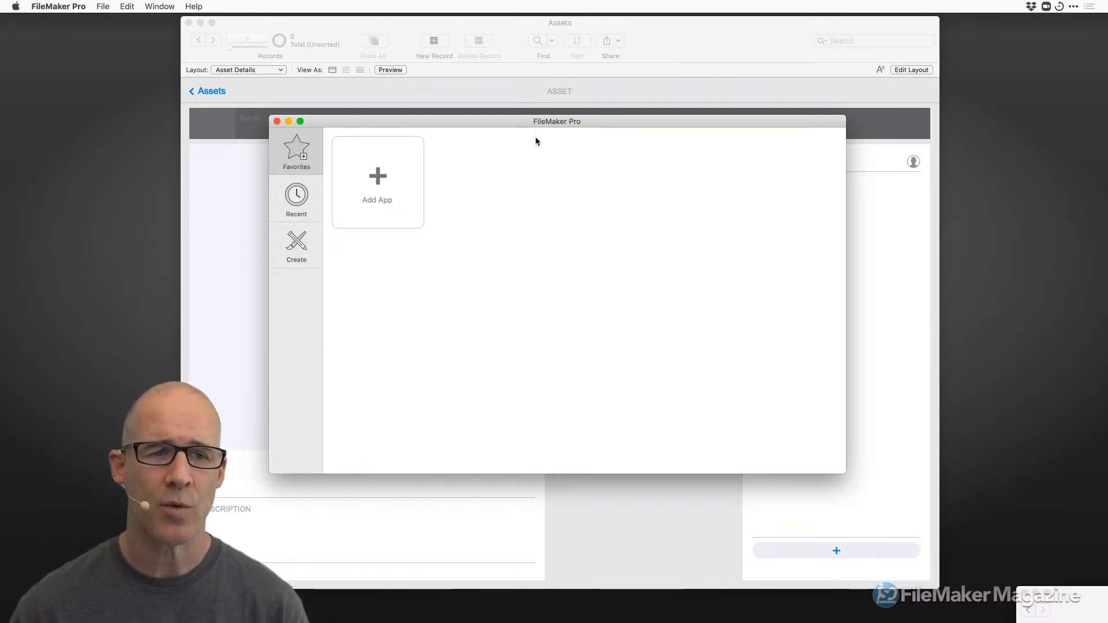
pyautogui.click(277, 121)
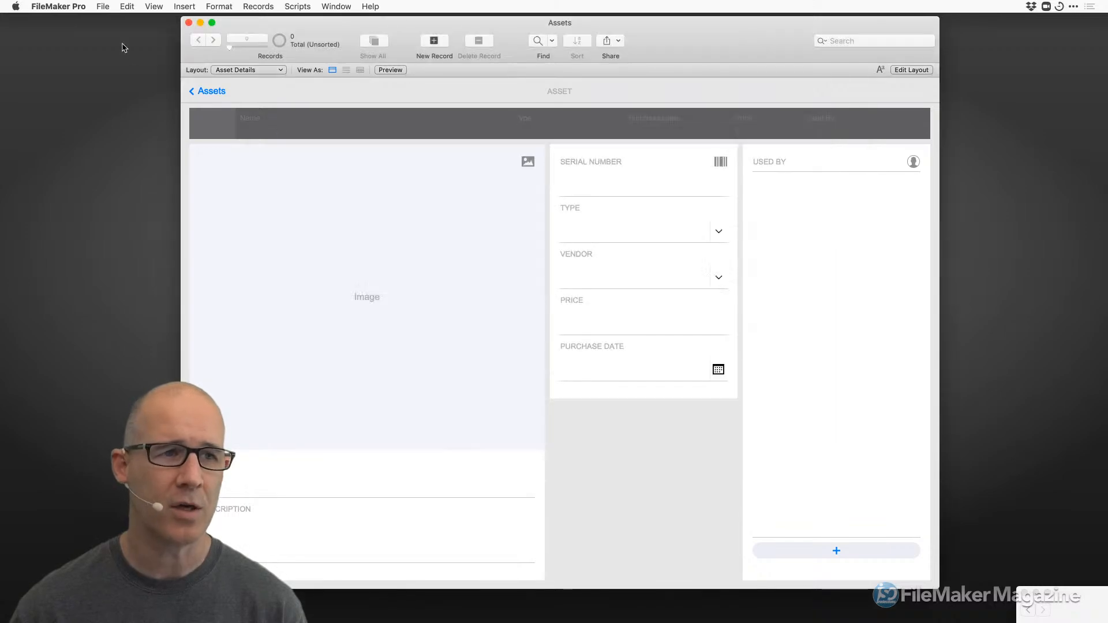
pyautogui.click(58, 7)
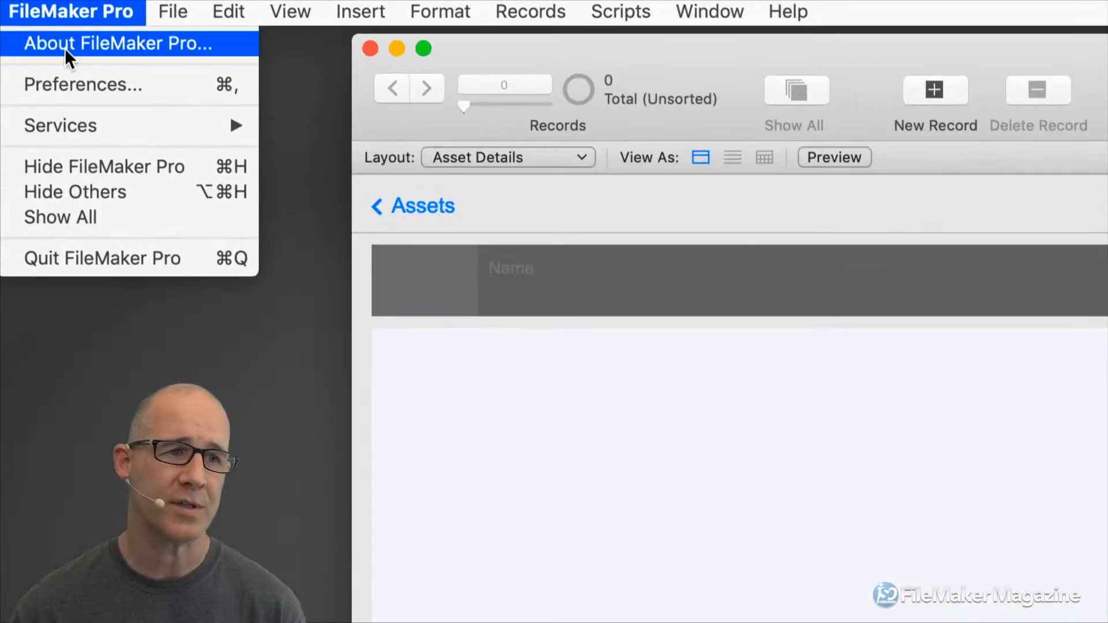
pyautogui.click(81, 75)
pyautogui.moveTo(933, 233); pyautogui.dragTo(564, 58)
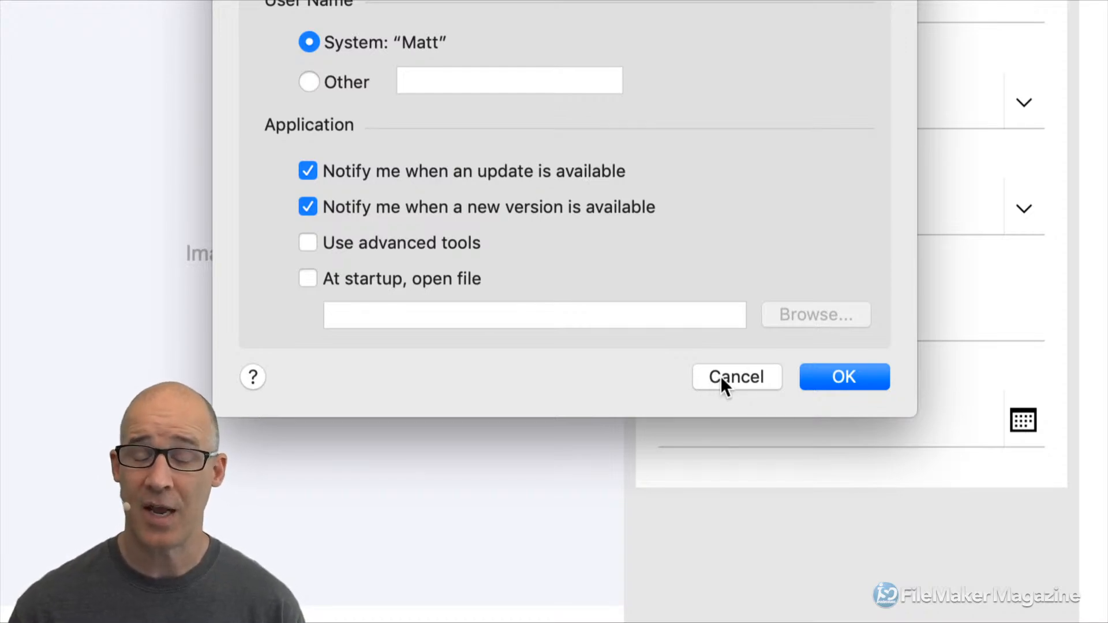
pyautogui.click(810, 378)
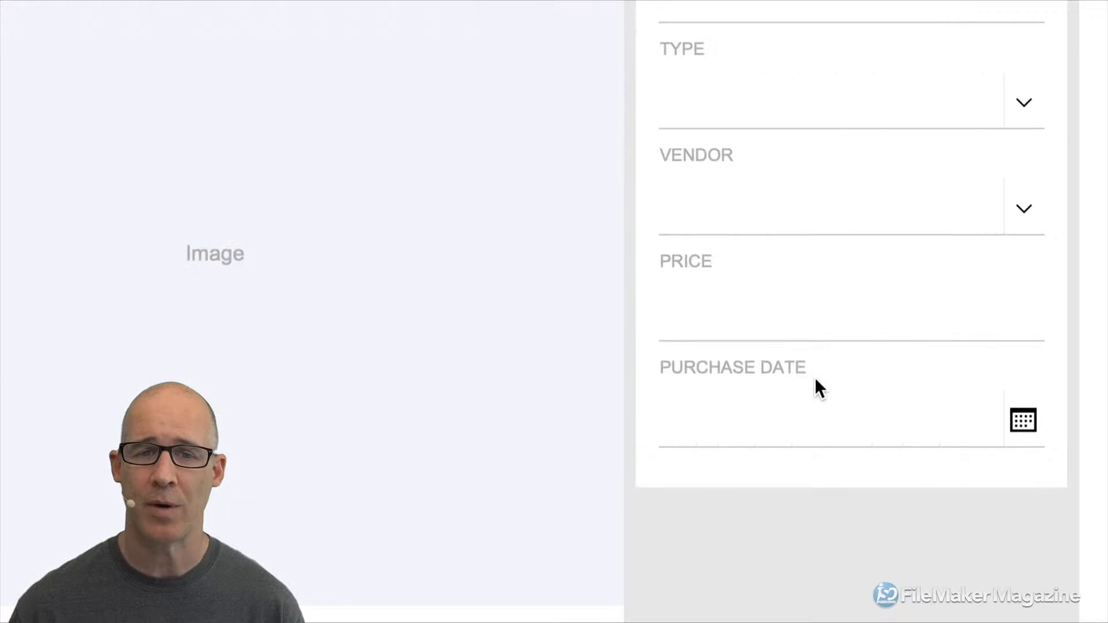
pyautogui.press('super+o')
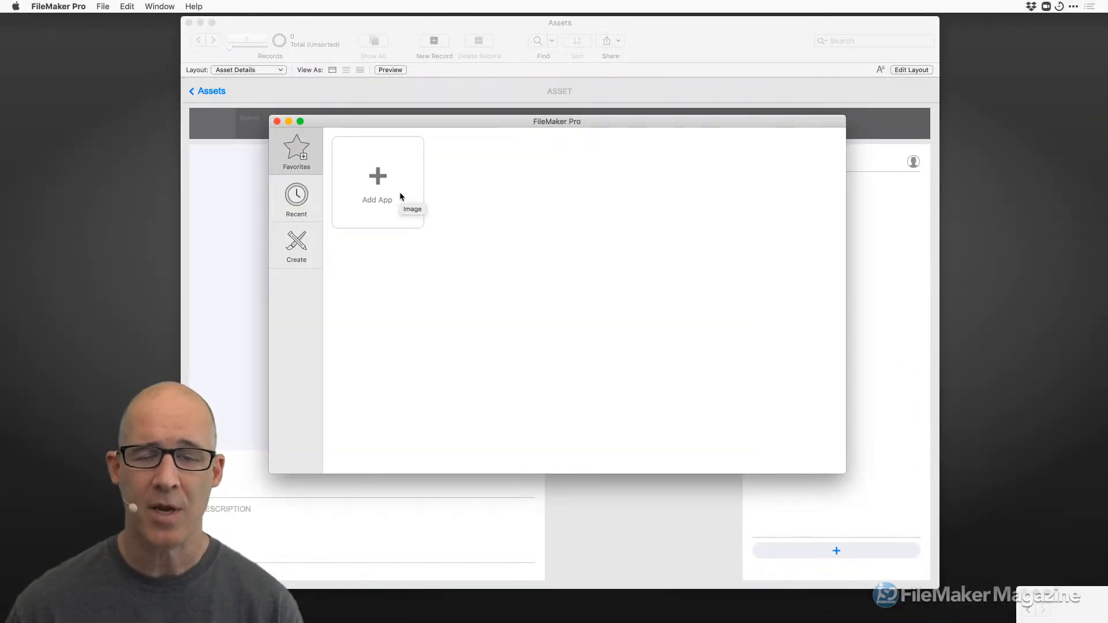
# Create a blank file saved as Launcher.fmp12, accept the default fields, and place it over Assets.
pyautogui.click(277, 122)
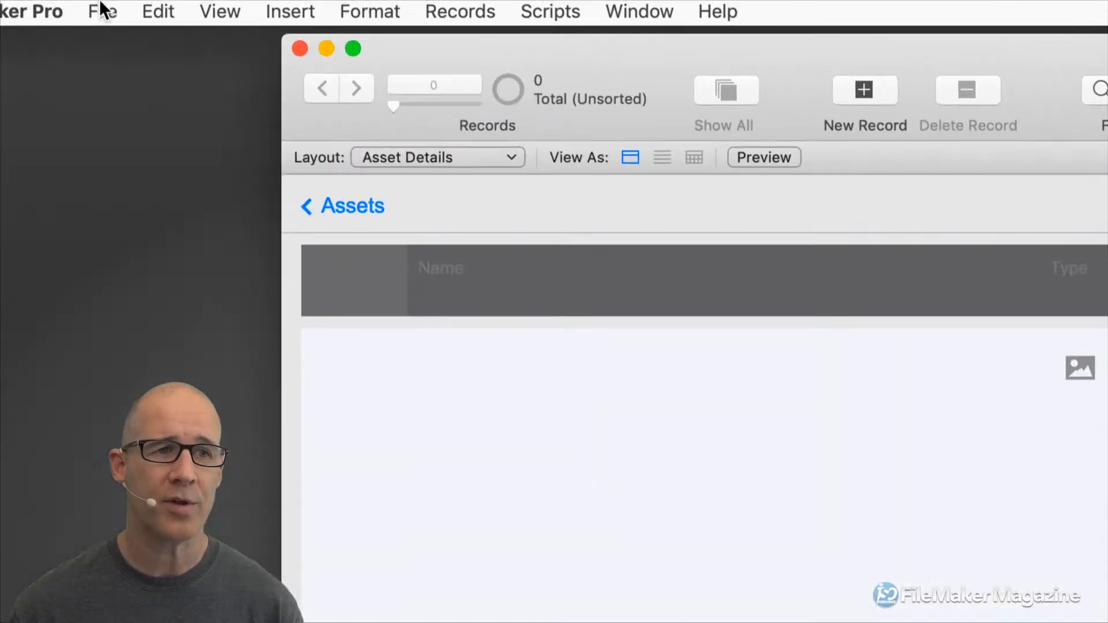
pyautogui.click(103, 6)
pyautogui.click(109, 21)
pyautogui.moveTo(686, 271); pyautogui.dragTo(396, 105)
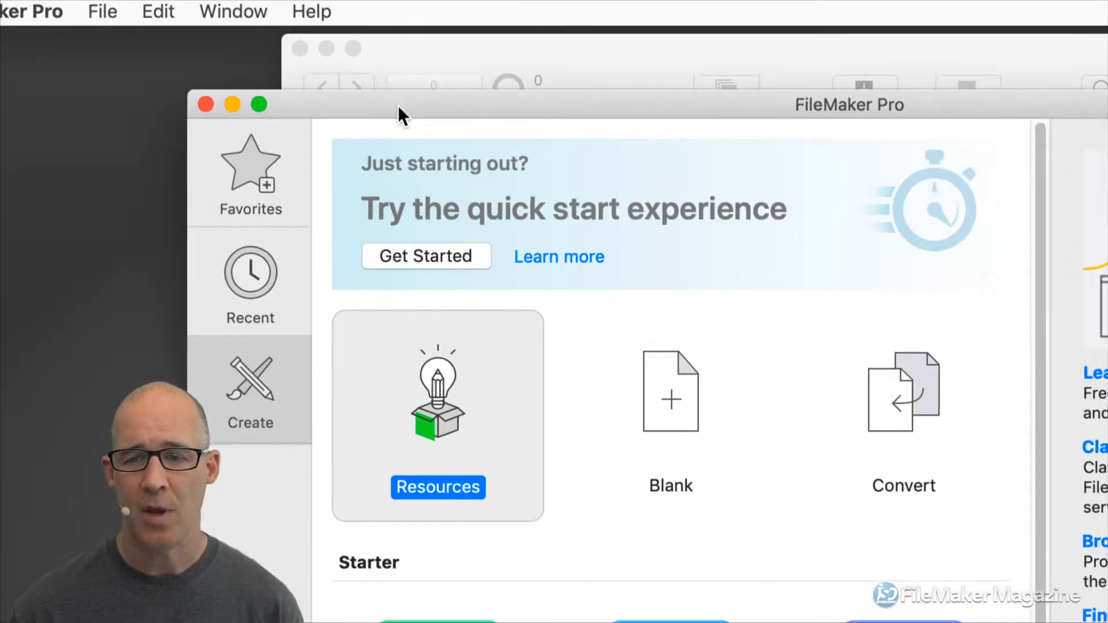
pyautogui.click(666, 381)
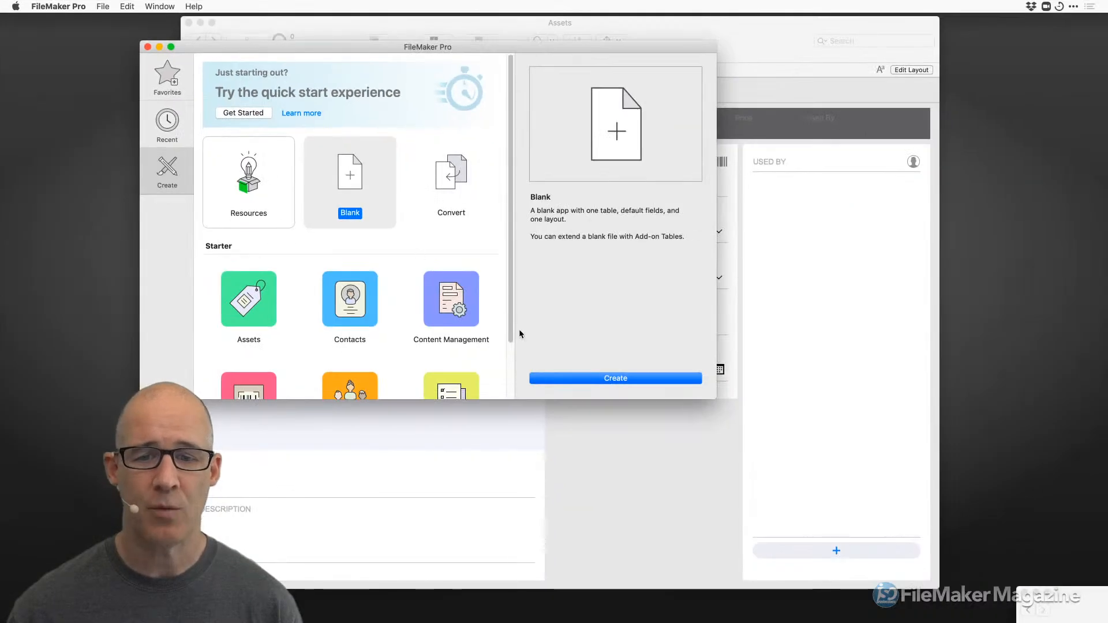
pyautogui.click(606, 381)
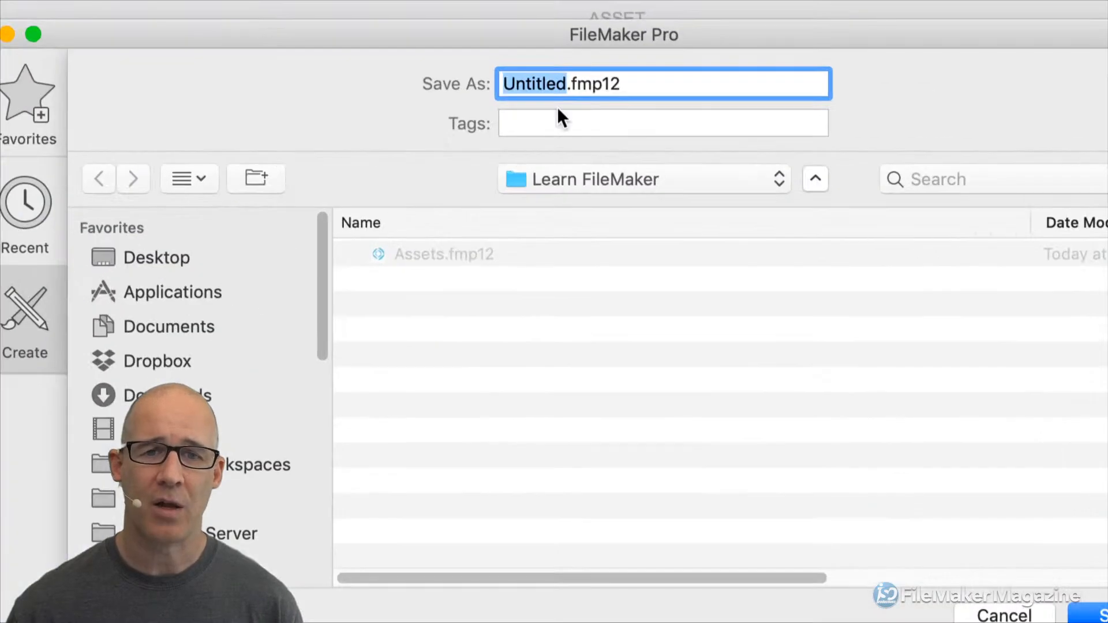
pyautogui.write('Launcher')
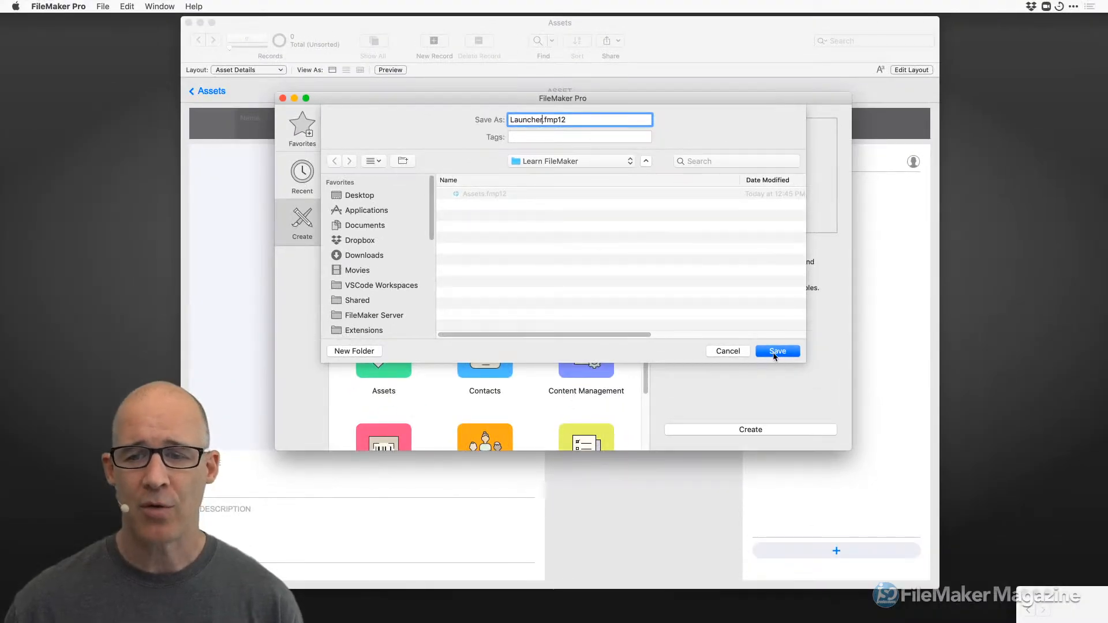
pyautogui.click(776, 353)
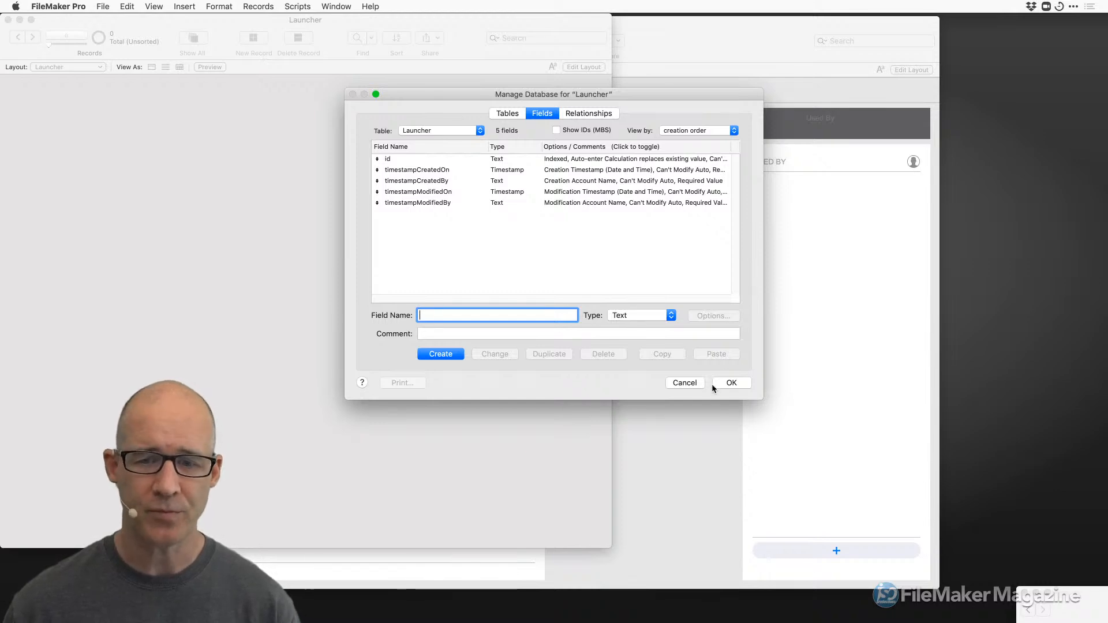
pyautogui.click(731, 382)
pyautogui.moveTo(195, 44); pyautogui.dragTo(495, 83)
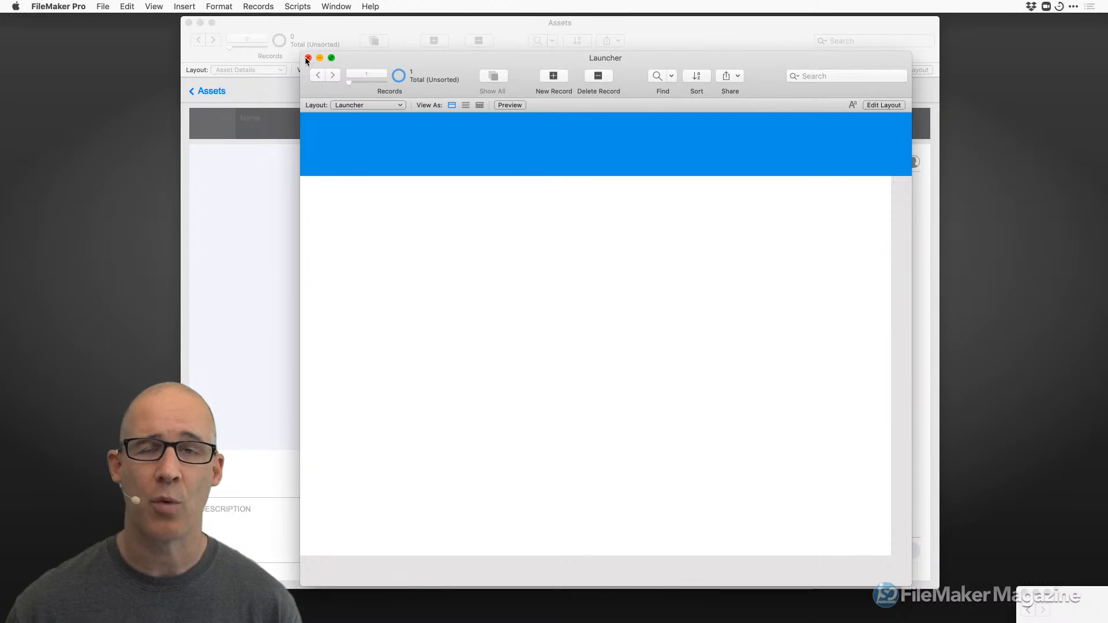
# Set Preferences to open Launcher.fmp12 automatically at startup, then hide FileMaker Pro.
pyautogui.click(79, 7)
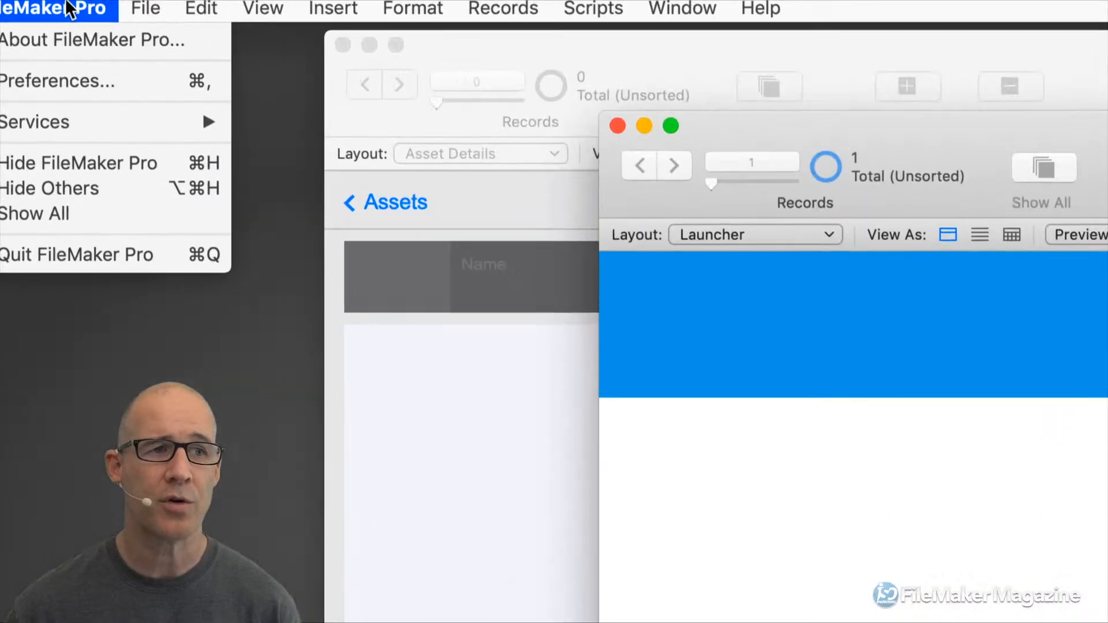
pyautogui.click(81, 90)
pyautogui.moveTo(851, 148); pyautogui.dragTo(424, 40)
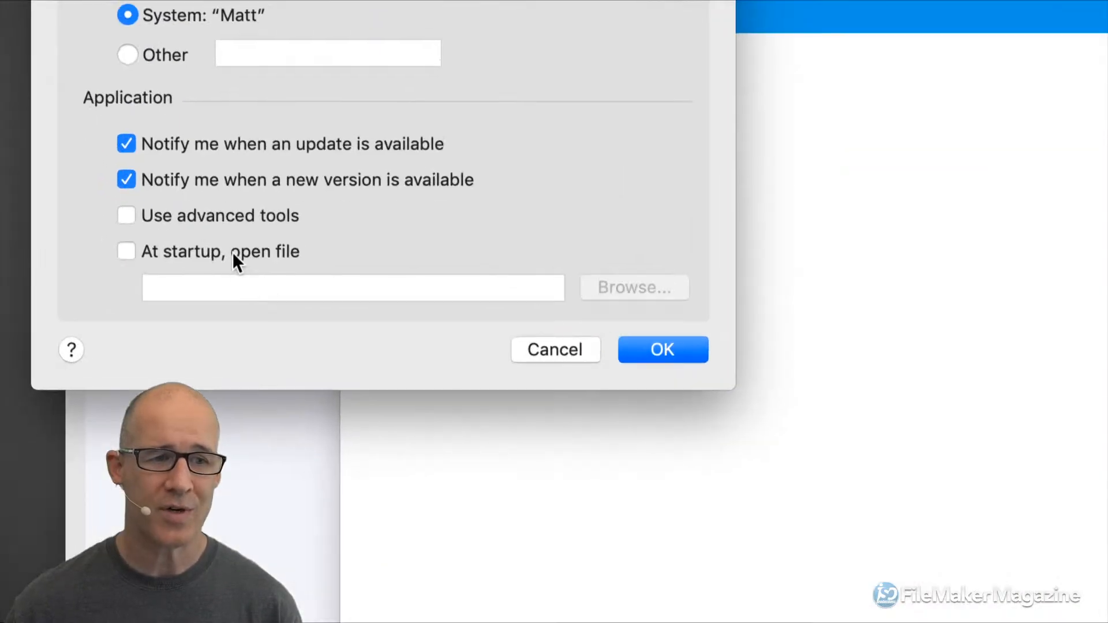
pyautogui.click(234, 250)
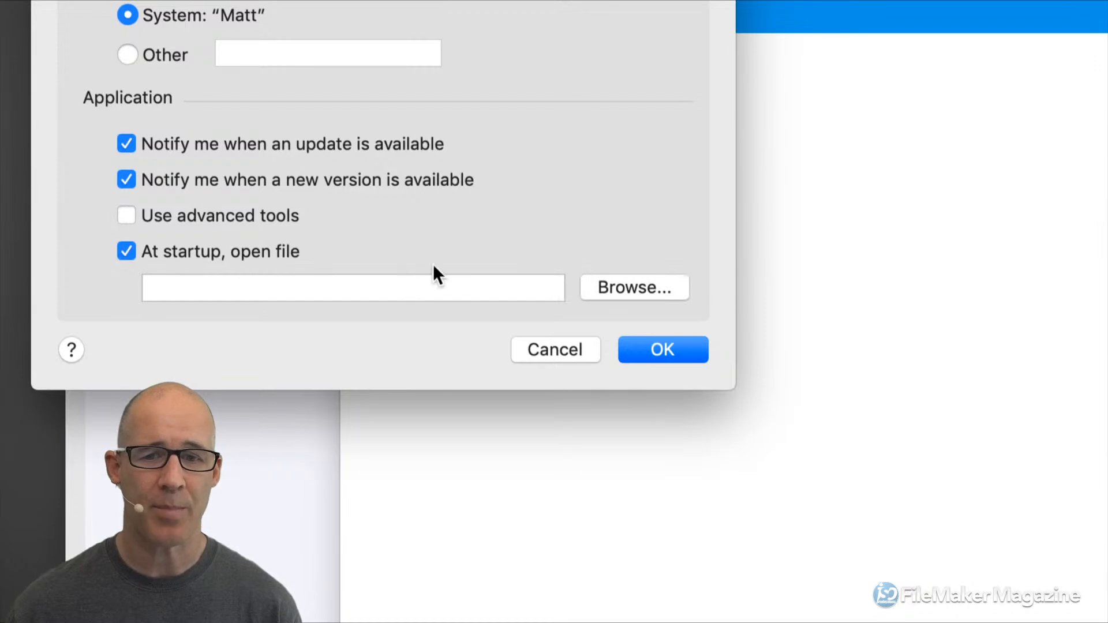
pyautogui.click(617, 291)
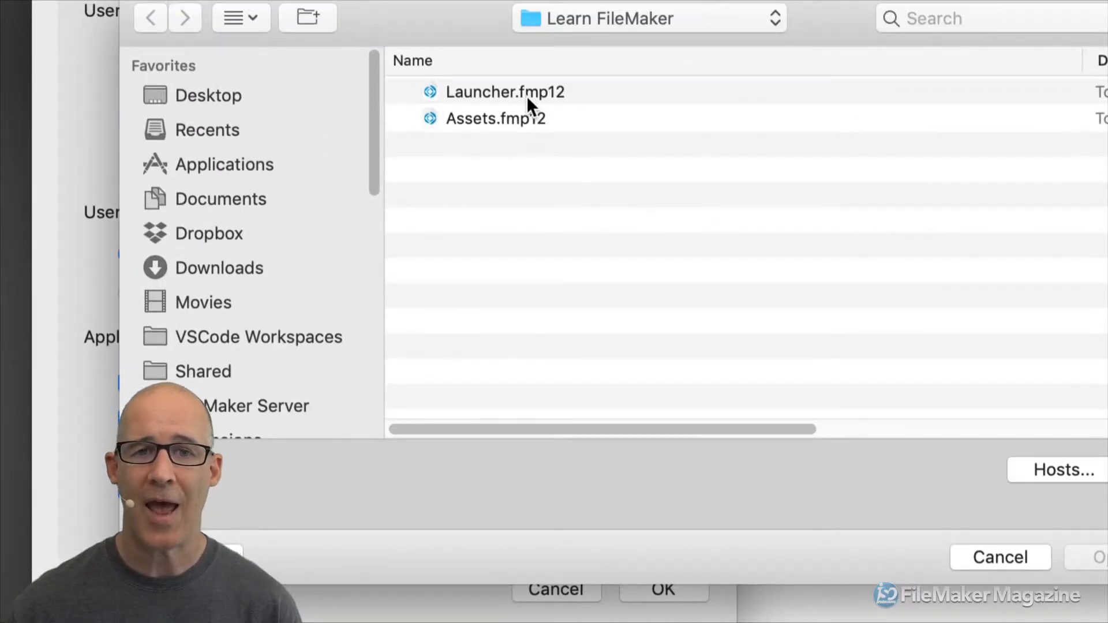
pyautogui.click(526, 96)
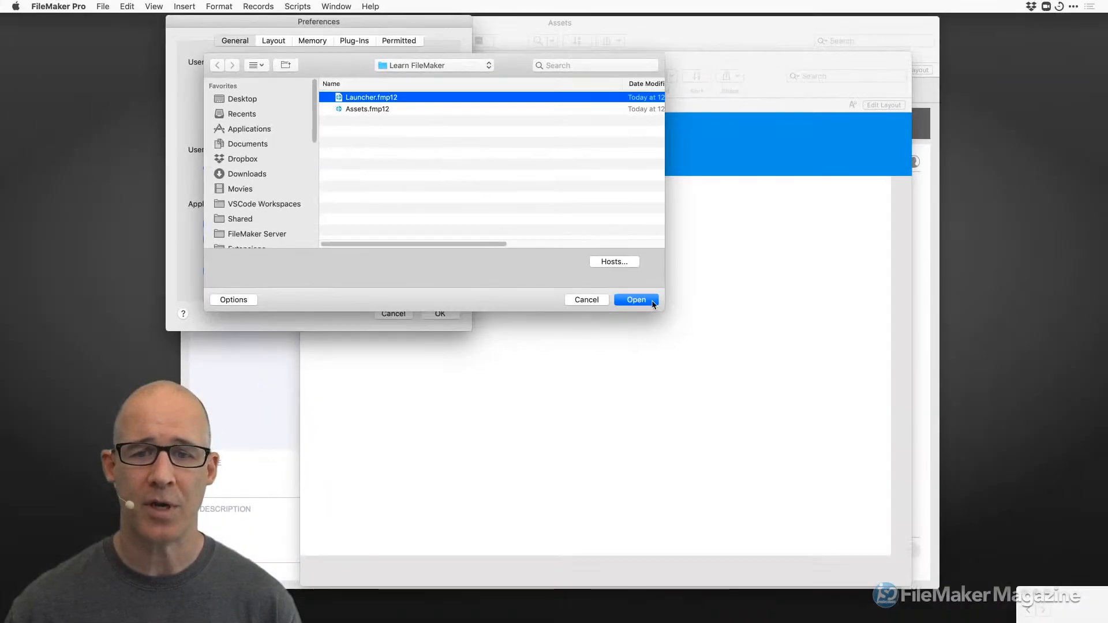
pyautogui.click(653, 302)
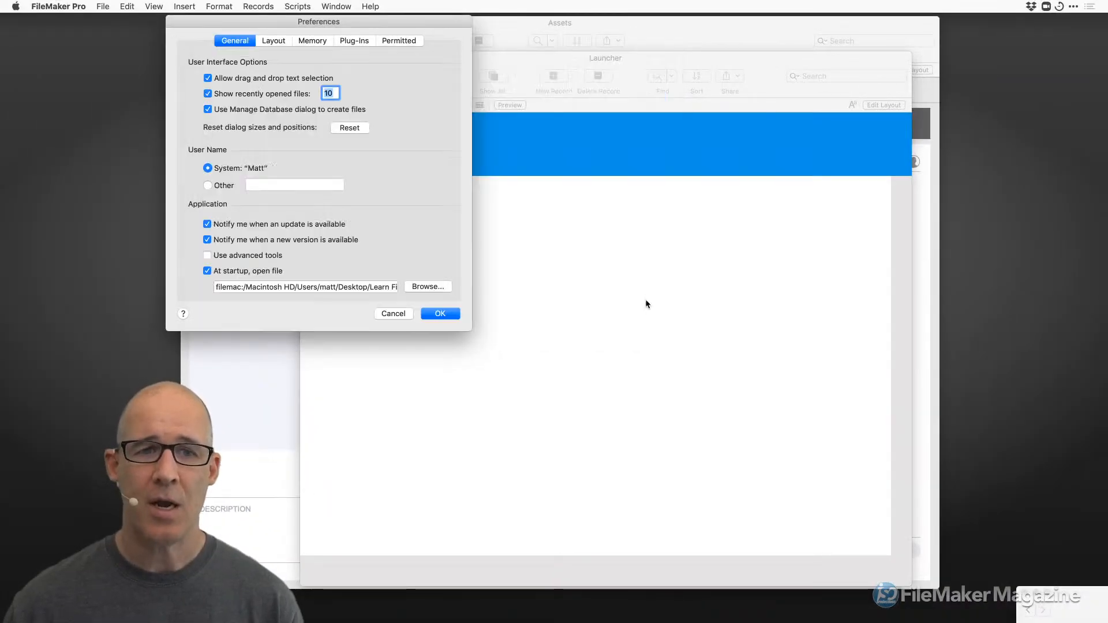
pyautogui.click(449, 316)
pyautogui.press('super+q')
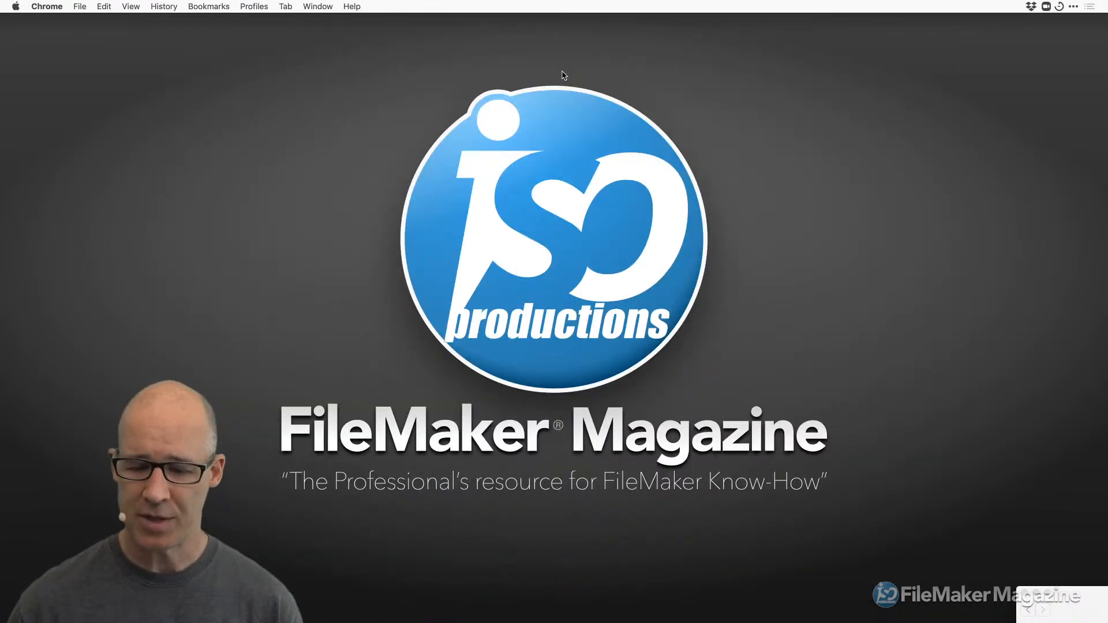
# Relaunch FileMaker Pro by searching 'file' in the system search launcher.
pyautogui.press('super+space')
pyautogui.write('file')
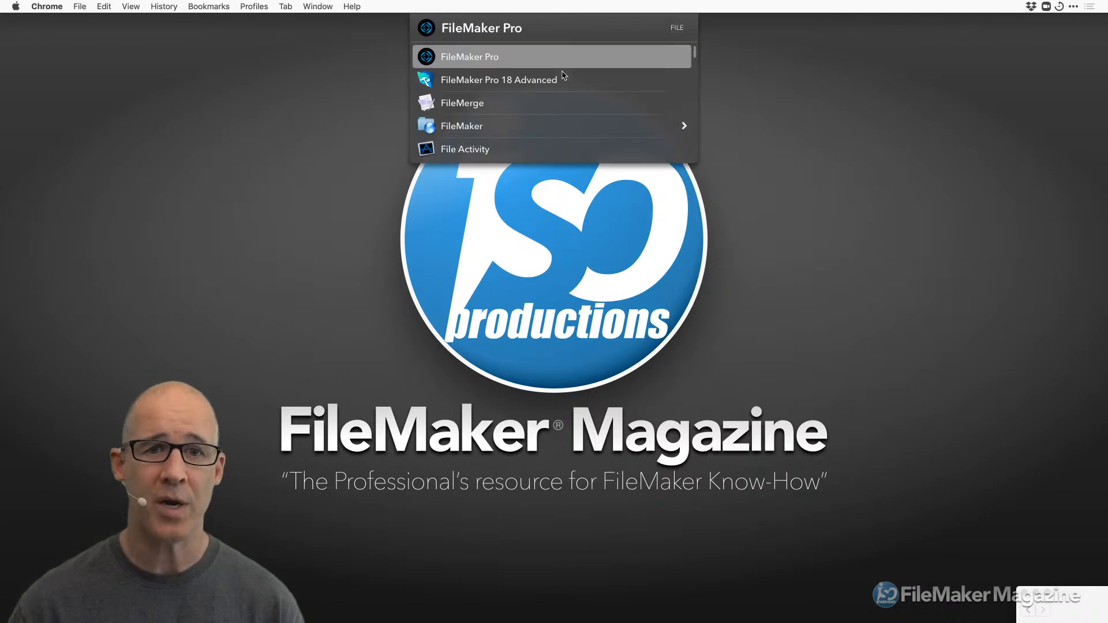
pyautogui.press('Return')
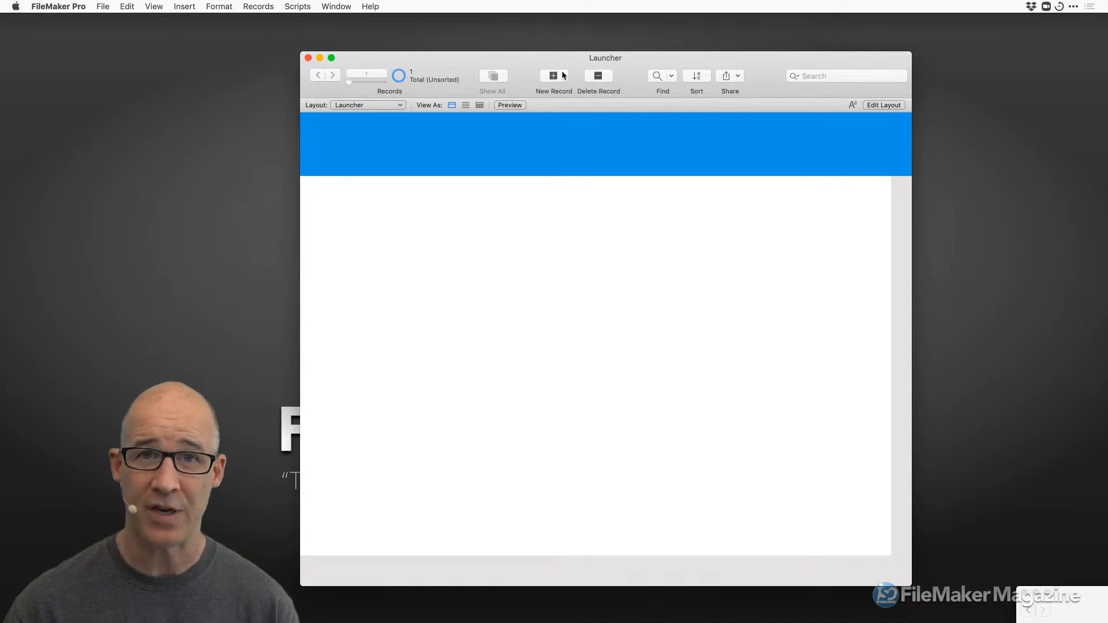
pyautogui.press('super+comma')
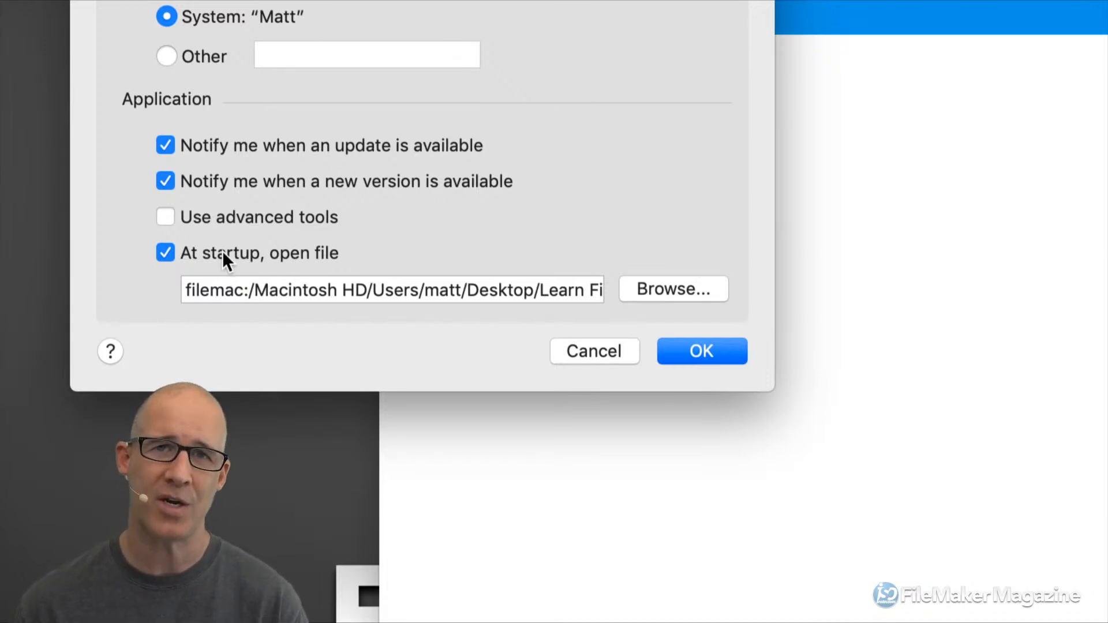
pyautogui.click(686, 354)
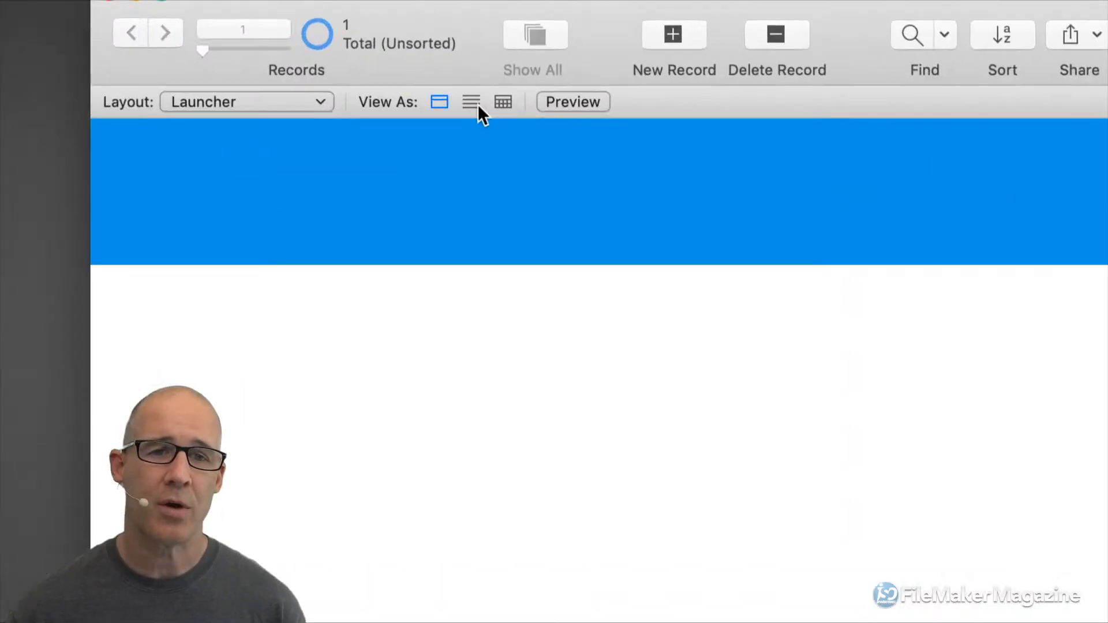
# View the Launcher records as a list, then switch into Layout mode.
pyautogui.click(466, 105)
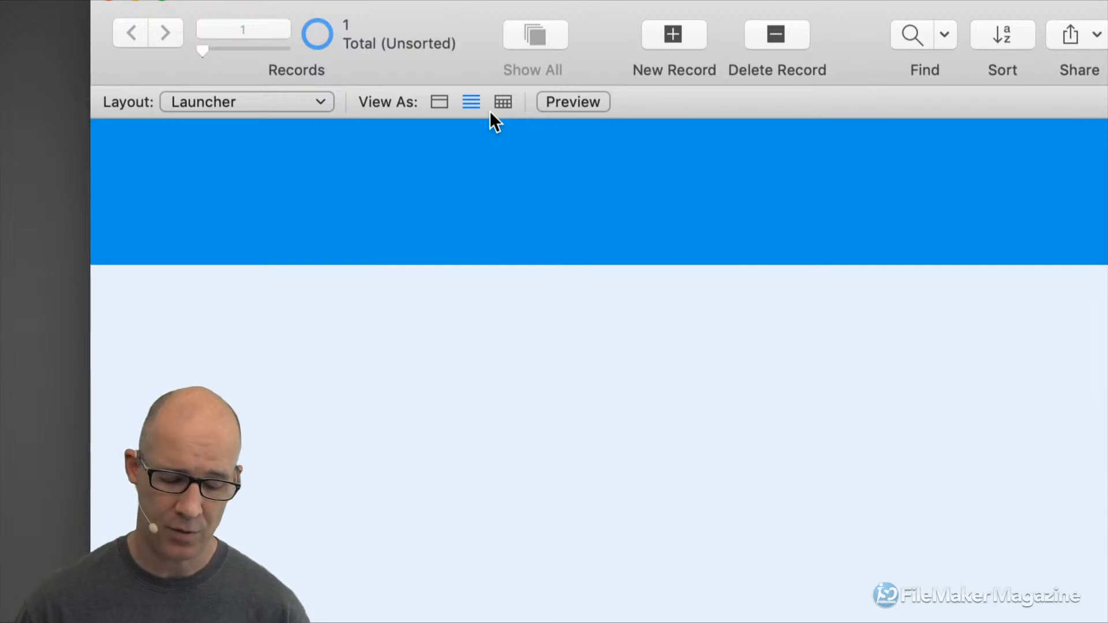
pyautogui.press('super+l')
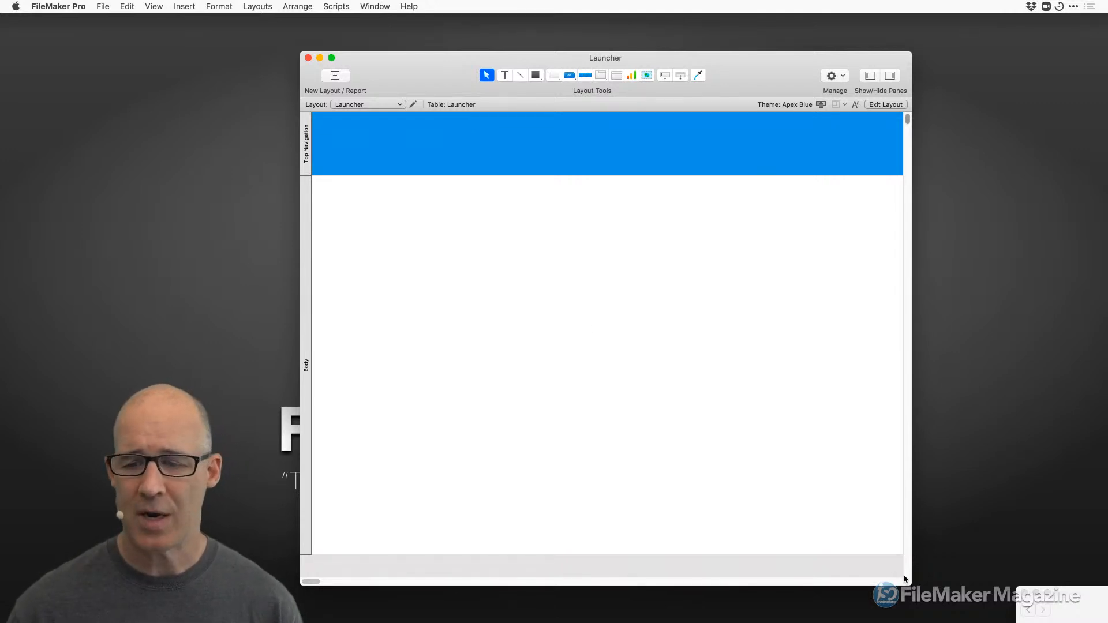
# Shrink the Launcher window, glance at the Layouts menu, and right-click the empty layout body.
pyautogui.moveTo(908, 579); pyautogui.dragTo(873, 426)
pyautogui.scroll(-10, 766, 287)
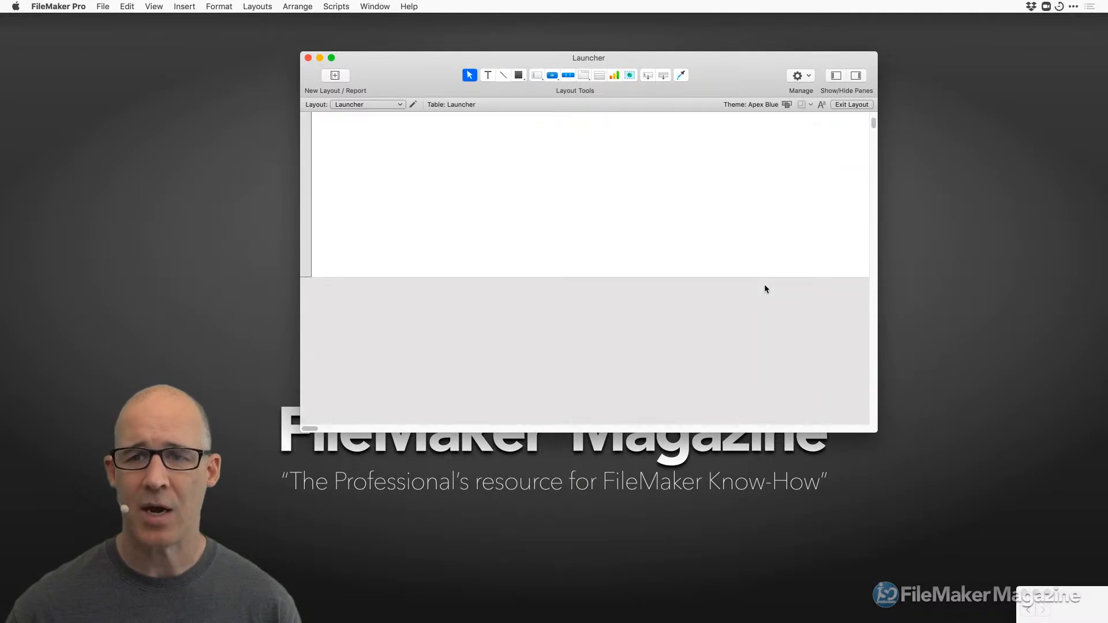
pyautogui.scroll(2, 767, 287)
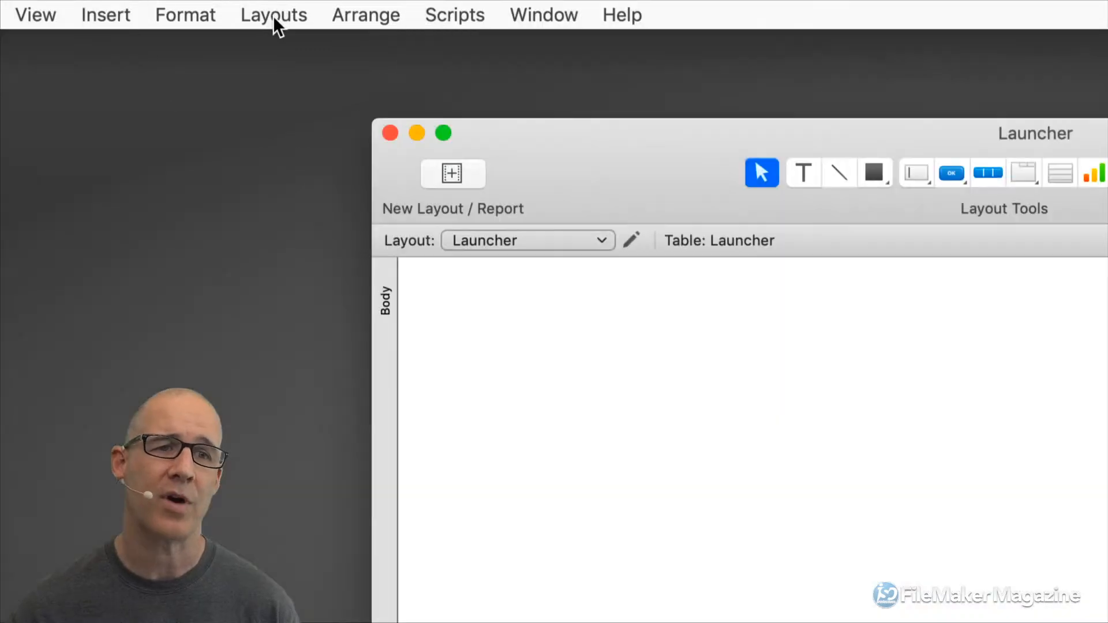
pyautogui.click(274, 15)
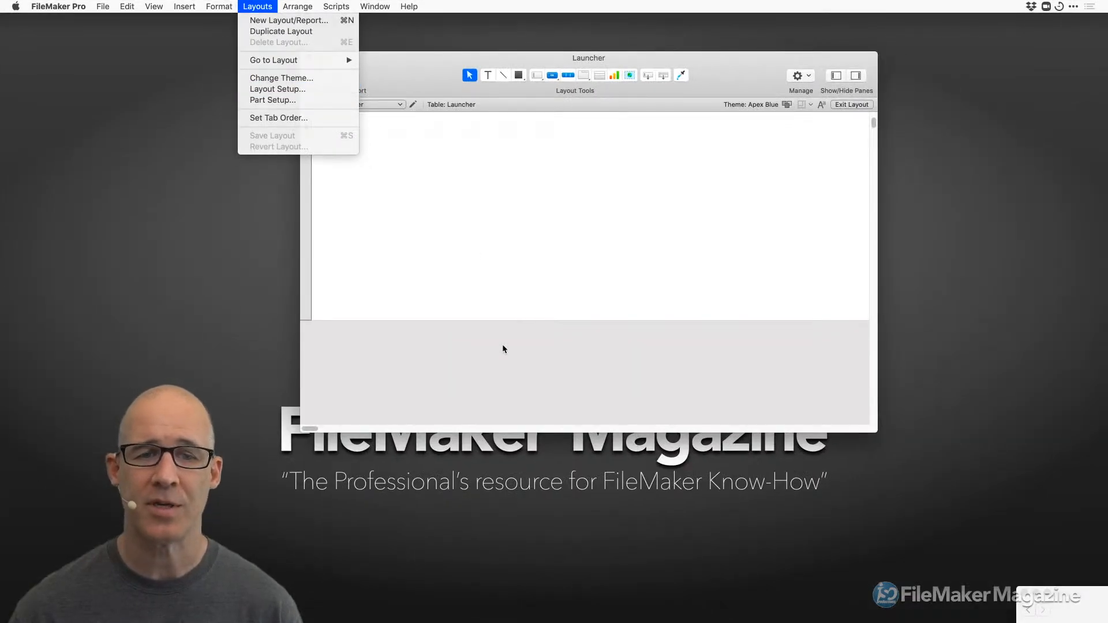
pyautogui.click(503, 345)
pyautogui.rightClick(521, 213)
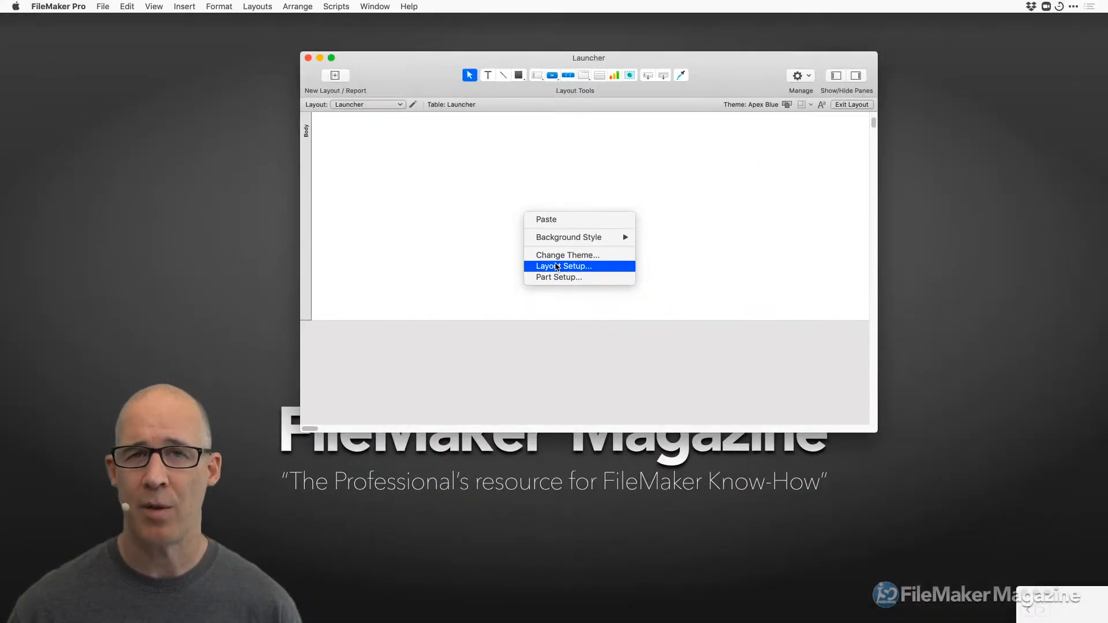
# In Layout Setup's Views, turn off Table View and keep List View as the default view.
pyautogui.click(557, 267)
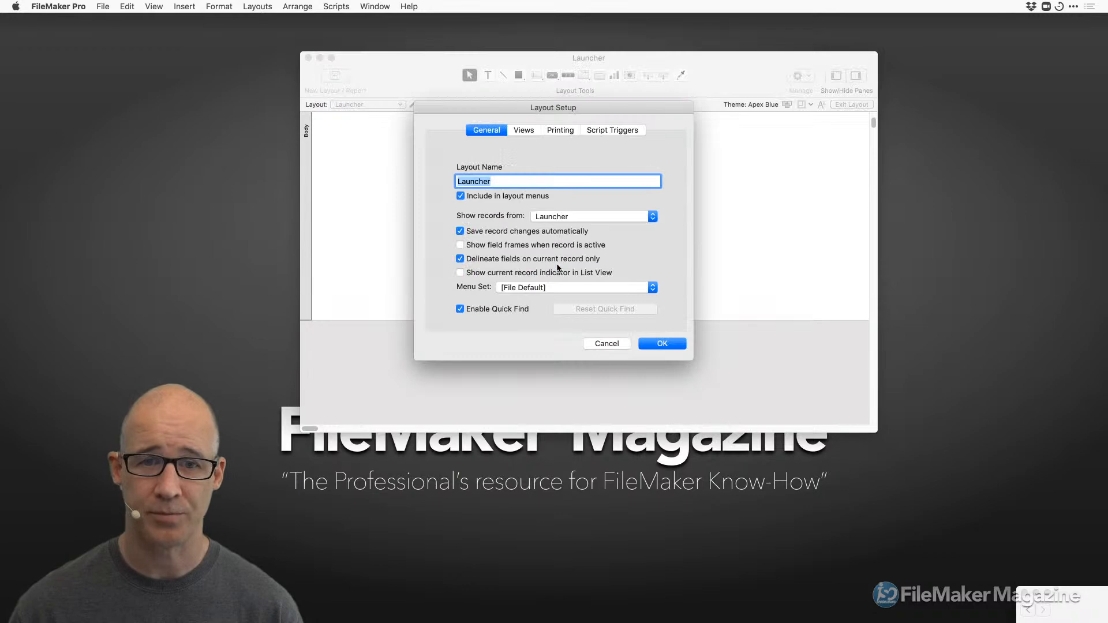
pyautogui.click(525, 131)
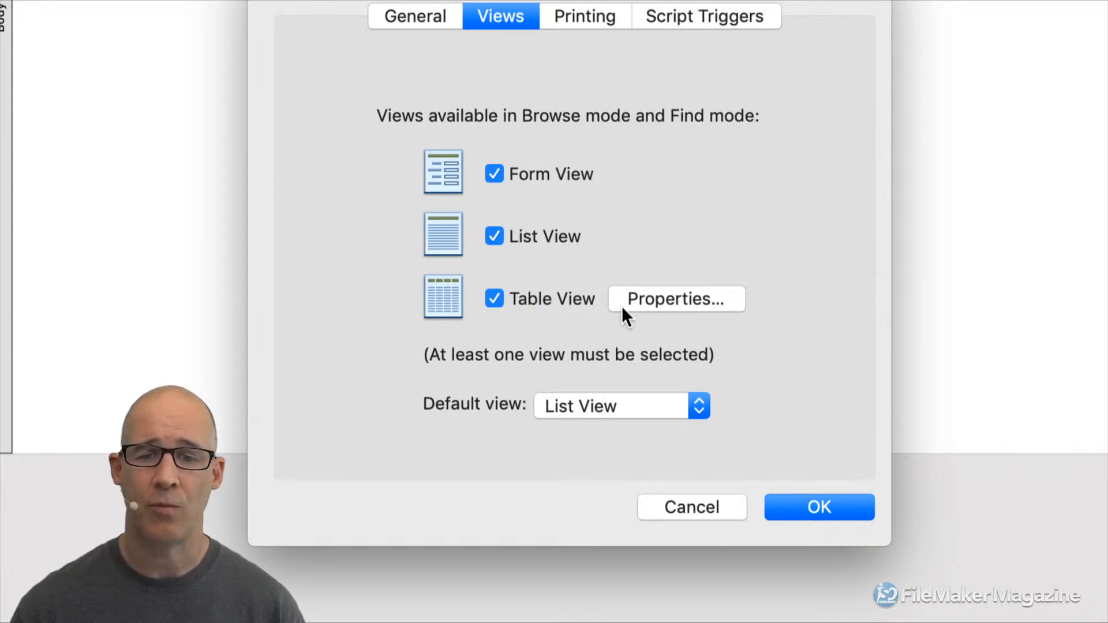
pyautogui.click(535, 302)
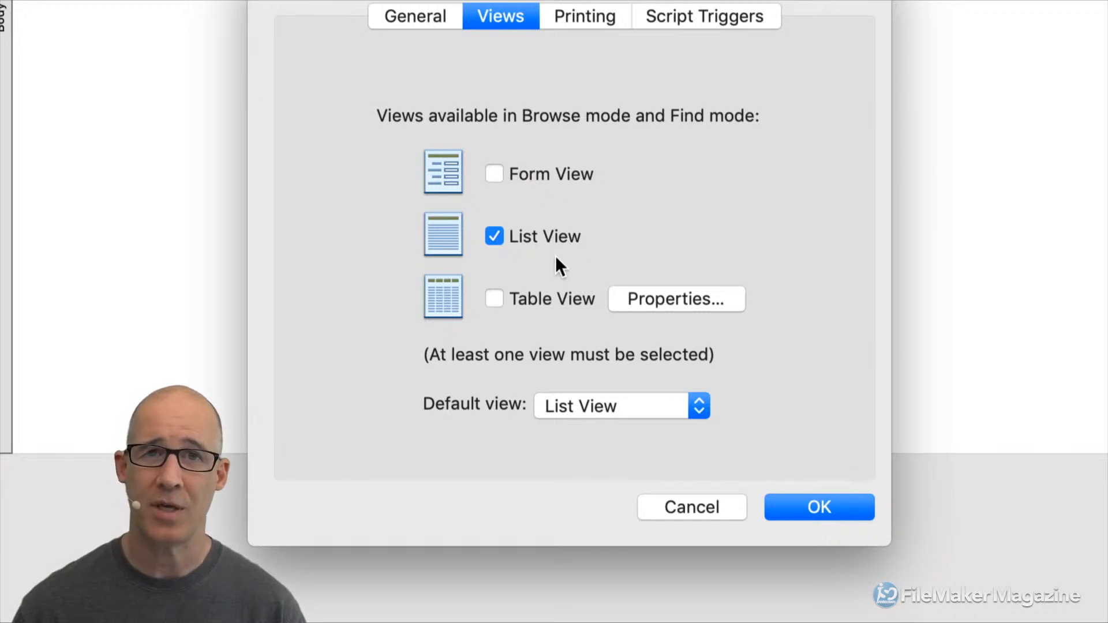
pyautogui.click(612, 410)
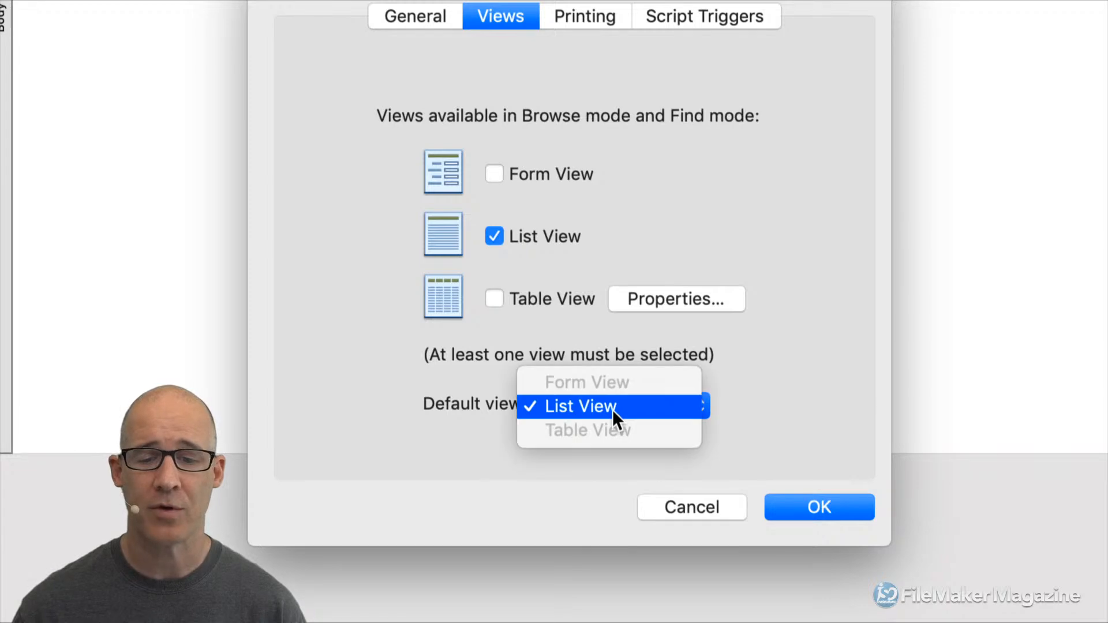
pyautogui.click(496, 411)
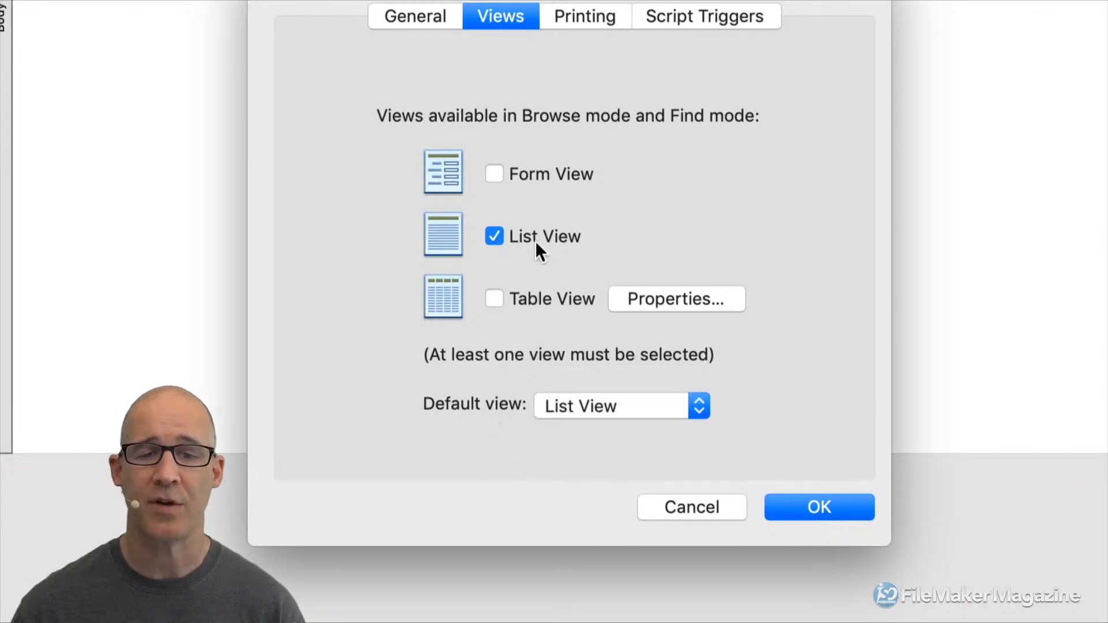
pyautogui.click(798, 509)
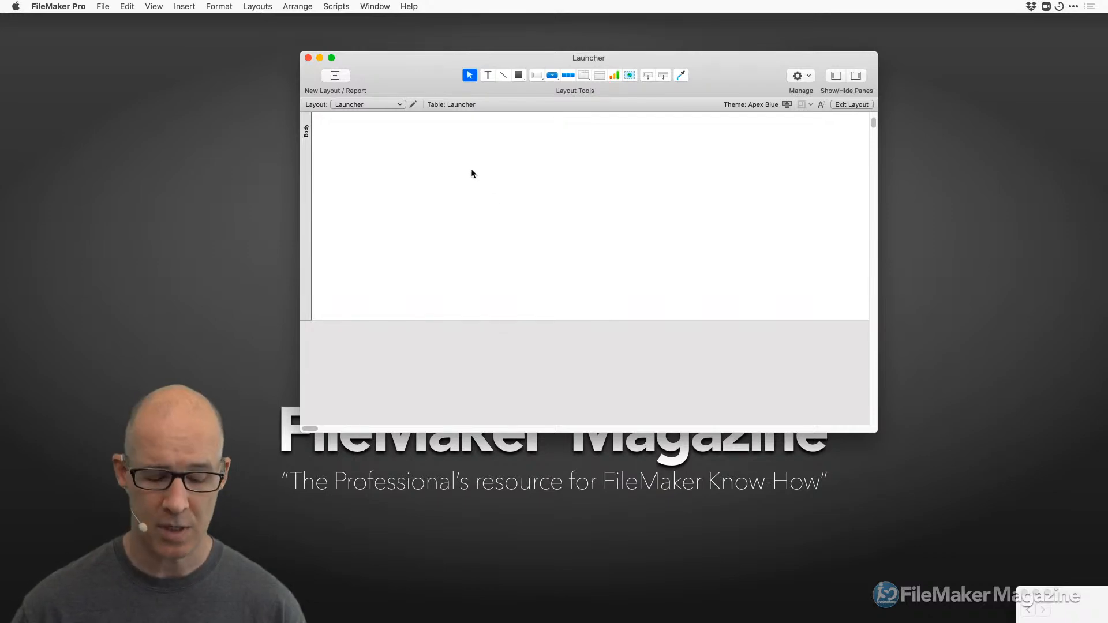
# Leave Layout mode, opting to save layout changes automatically from now on.
pyautogui.press('super+b')
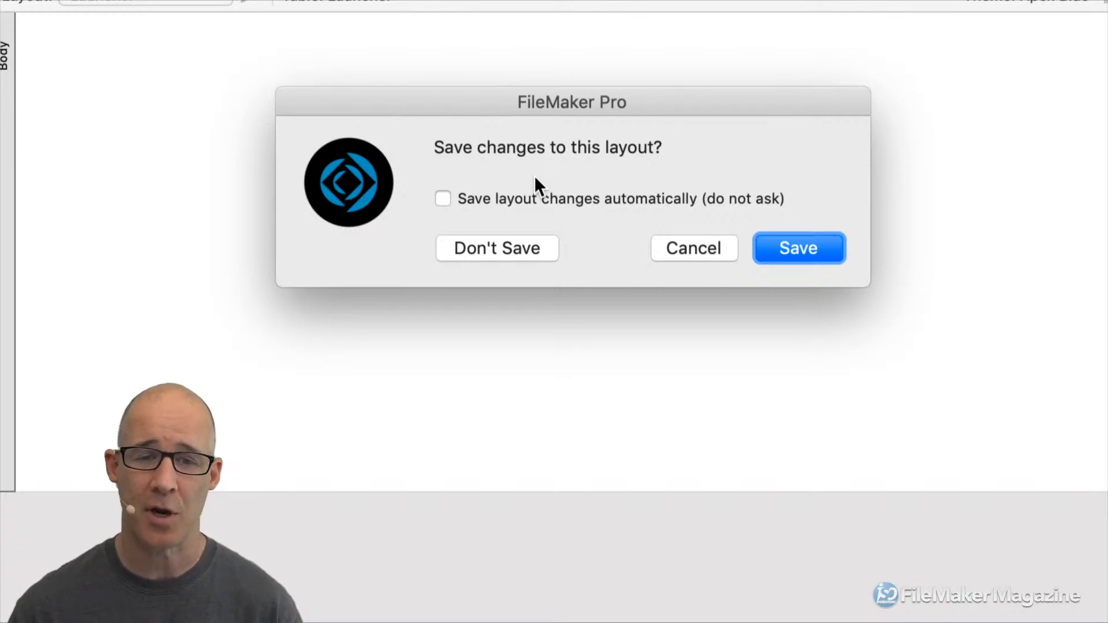
pyautogui.click(516, 200)
pyautogui.click(795, 254)
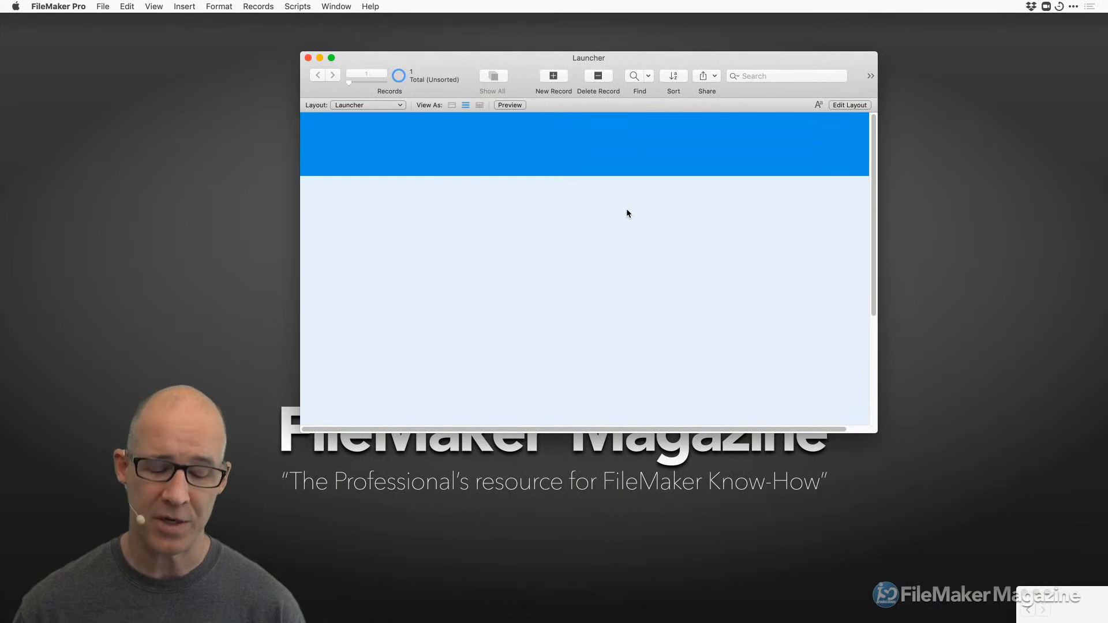
# Draw a small rectangle at the blue header's lower edge, then view the layout in Browse mode.
pyautogui.press('super+l')
pyautogui.click(518, 75)
pyautogui.moveTo(505, 165)
pyautogui.mouseDown()
pyautogui.moveTo(541, 218)
pyautogui.moveTo(560, 223)
pyautogui.mouseUp()
pyautogui.press('super+i')
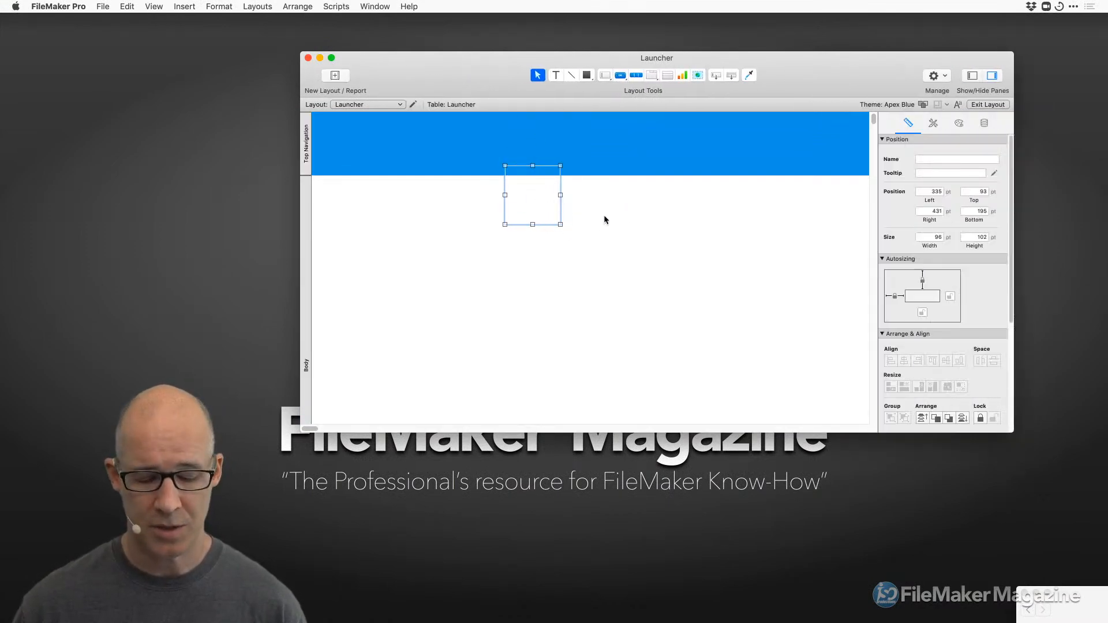
pyautogui.press('super+b')
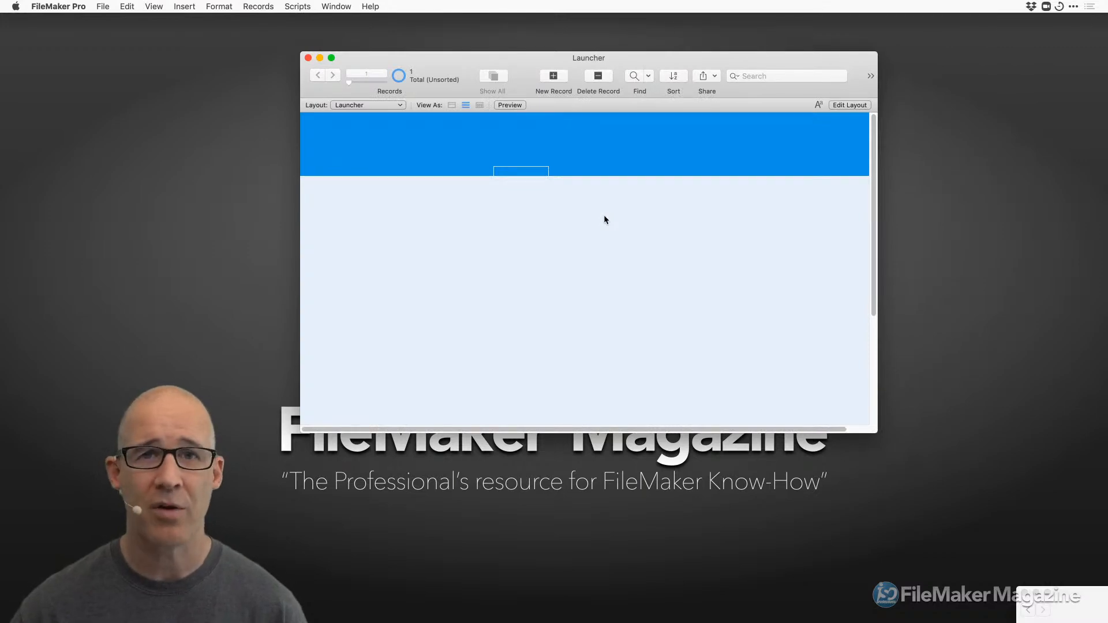
# Switch repeatedly between Browse and Layout mode, showing the Inspector pane, ending in Layout mode.
pyautogui.press('super+l')
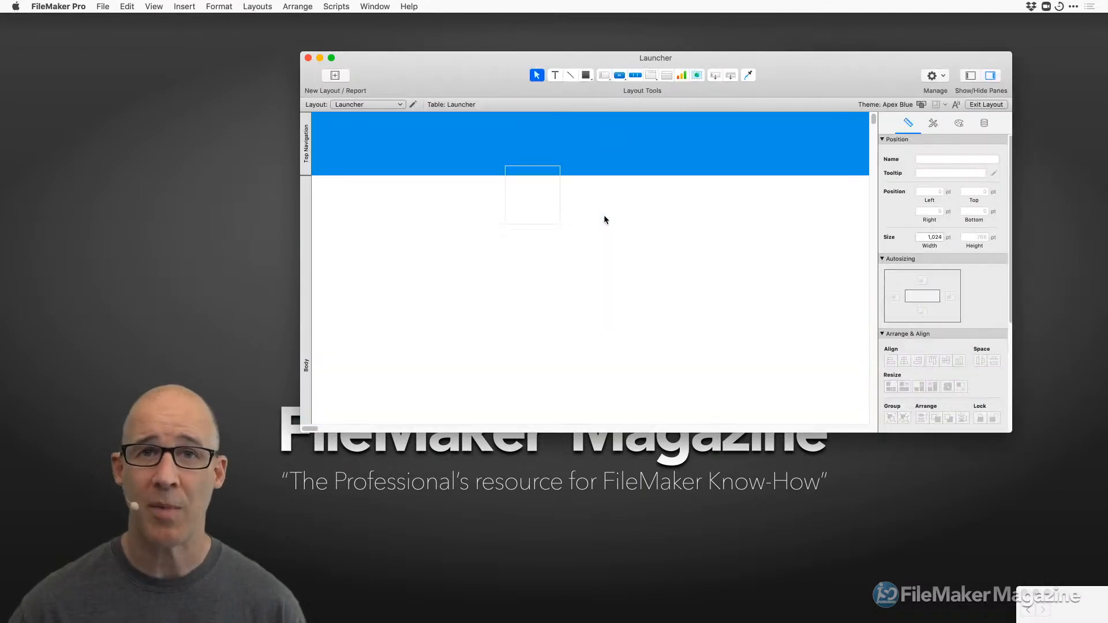
pyautogui.press('super+b')
pyautogui.press('super+l')
pyautogui.press('super+b')
pyautogui.press('super+l')
pyautogui.press('super+i')
pyautogui.press('super+b')
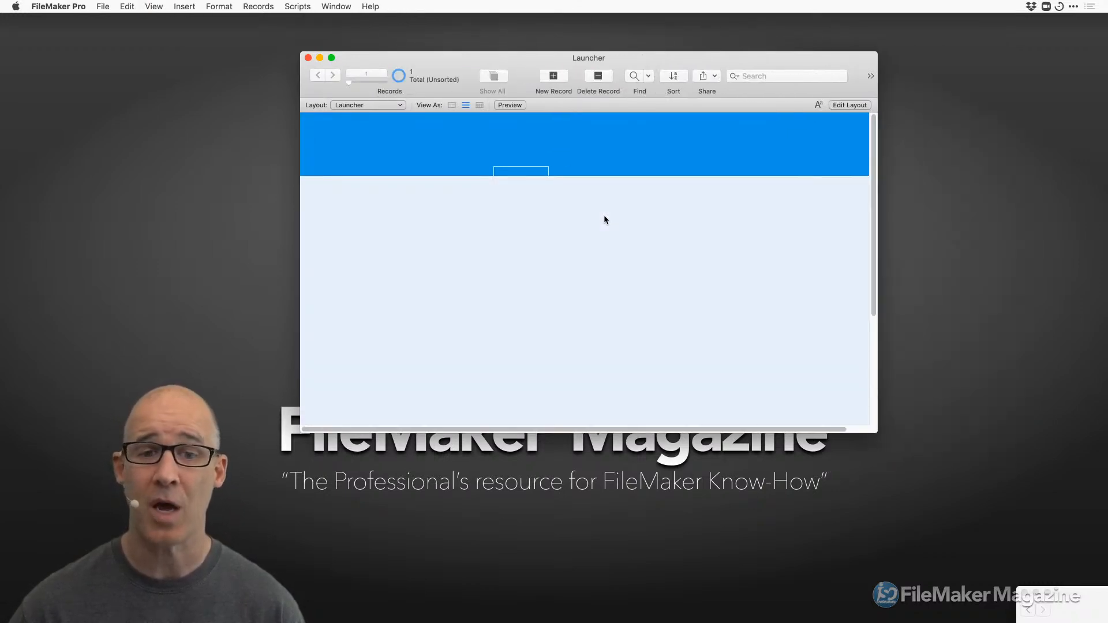
pyautogui.press('super+l')
# Marquee-select then deselect the rectangle, and make the window narrower, taller and slightly further left.
pyautogui.moveTo(586, 239); pyautogui.dragTo(536, 203)
pyautogui.click(538, 202)
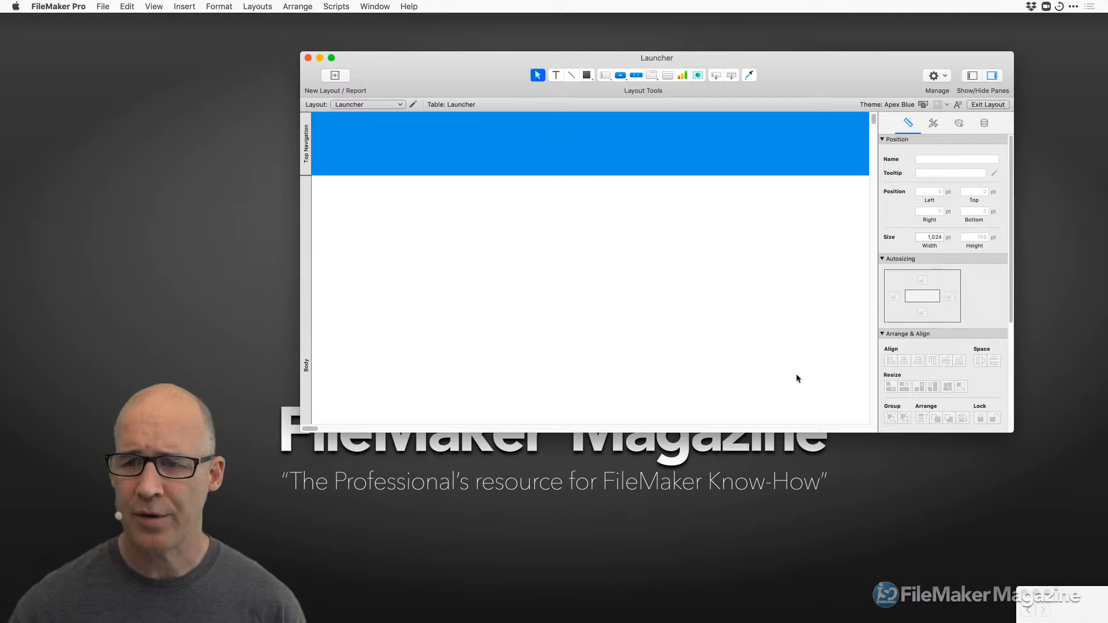
pyautogui.moveTo(1013, 432); pyautogui.dragTo(971, 477)
pyautogui.moveTo(765, 58); pyautogui.dragTo(713, 67)
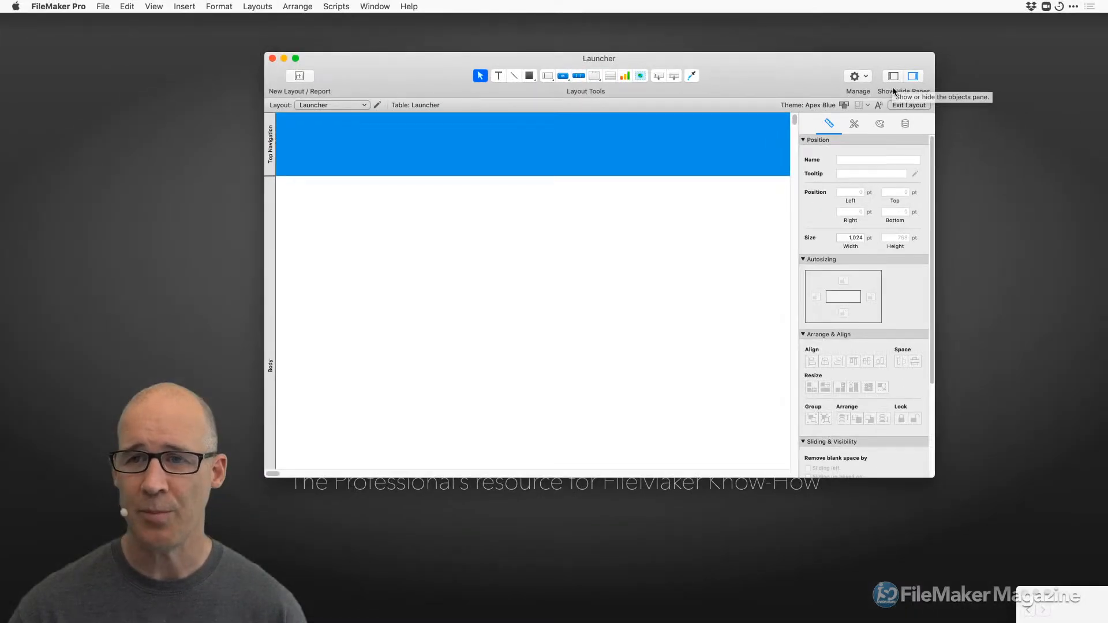
# Hide the left Fields pane, shift the window right, and show the Inspector pane on the right.
pyautogui.click(875, 67)
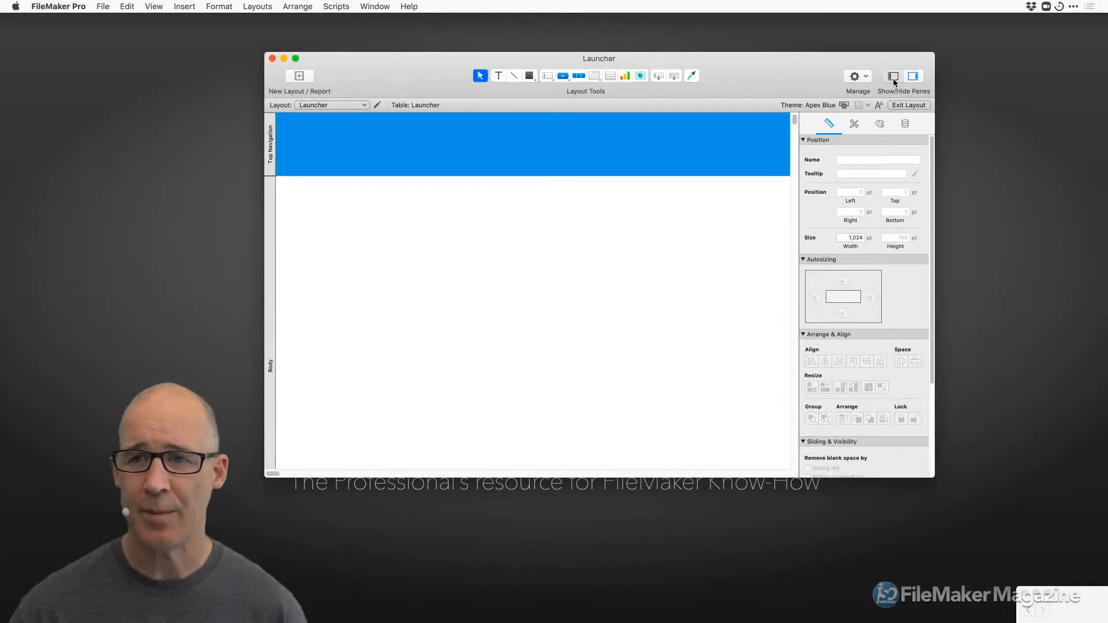
pyautogui.click(893, 78)
pyautogui.click(893, 77)
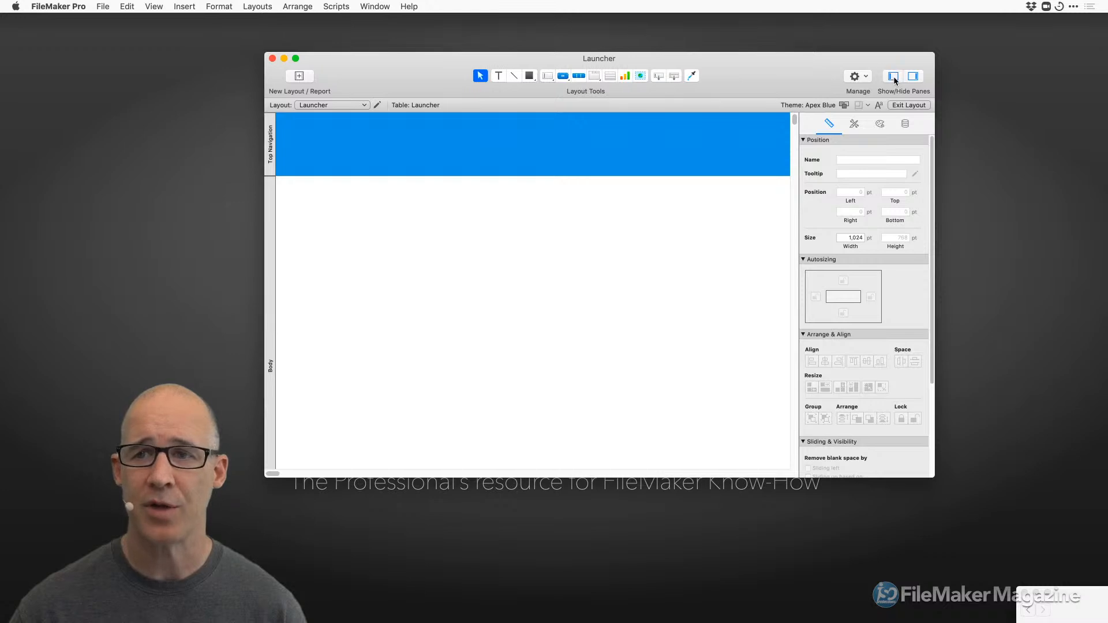
pyautogui.click(912, 77)
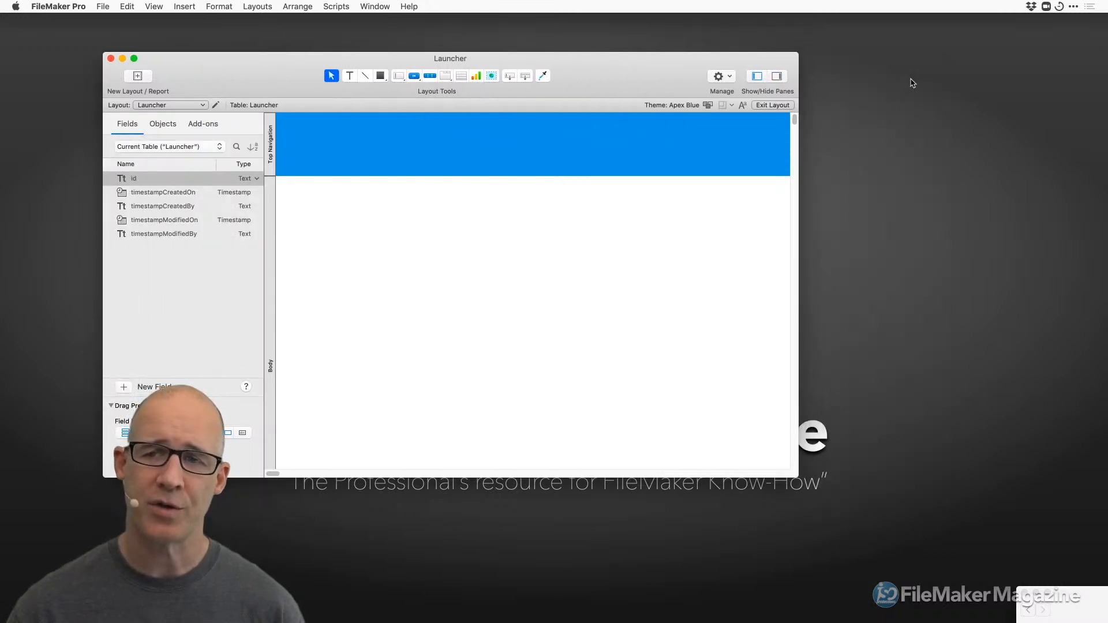
pyautogui.click(754, 80)
pyautogui.moveTo(666, 59); pyautogui.dragTo(697, 60)
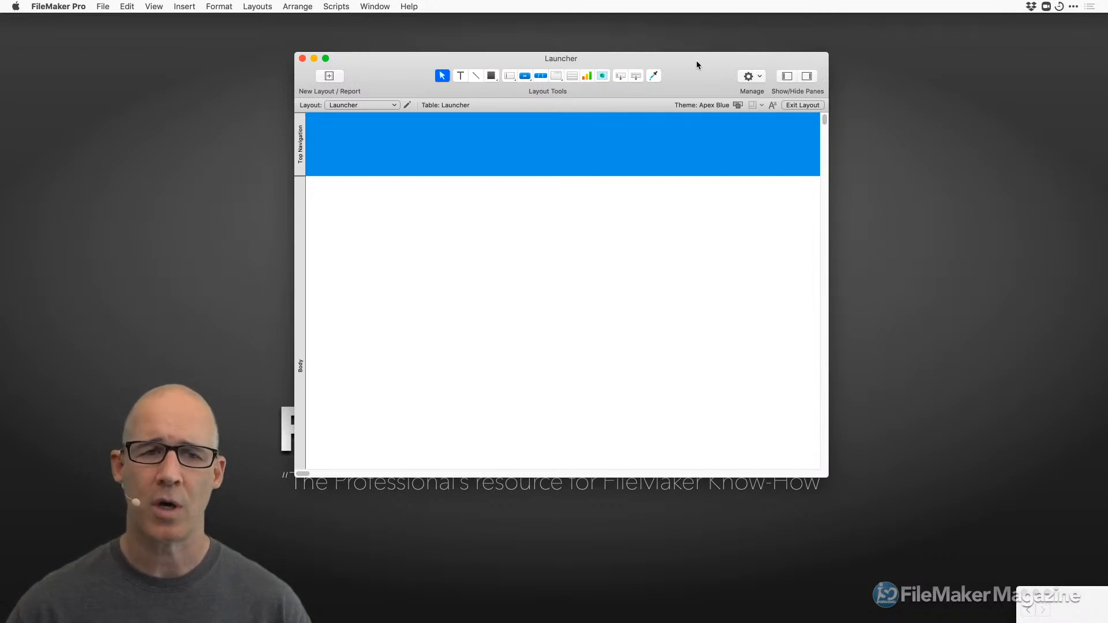
pyautogui.click(807, 76)
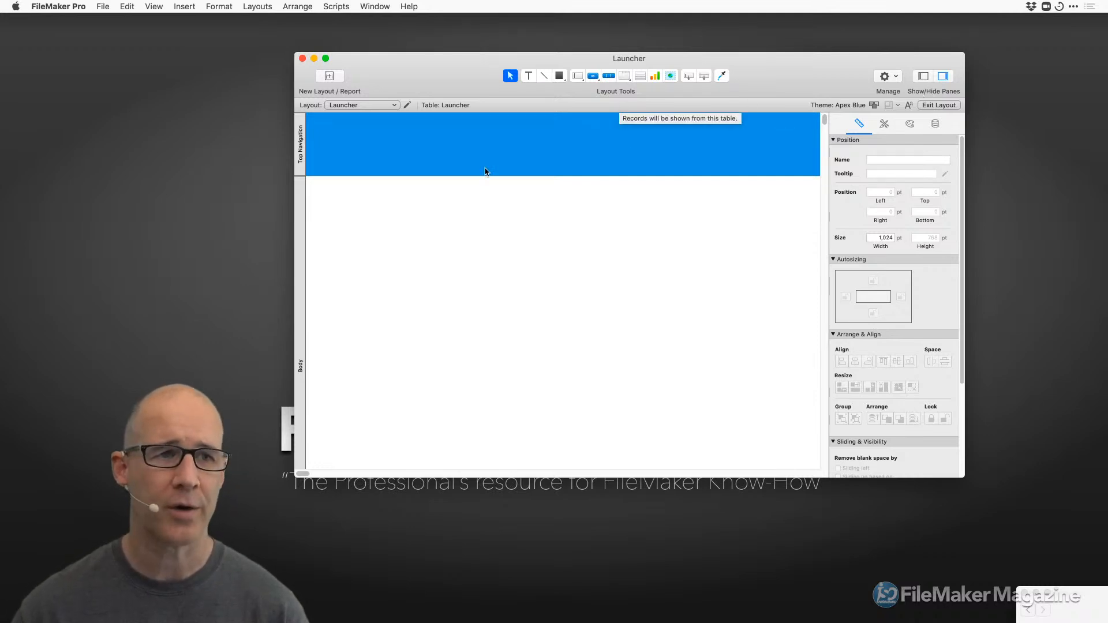
# Open a new floating Inspector from View > Inspectors and hide the docked Inspector pane.
pyautogui.click(154, 8)
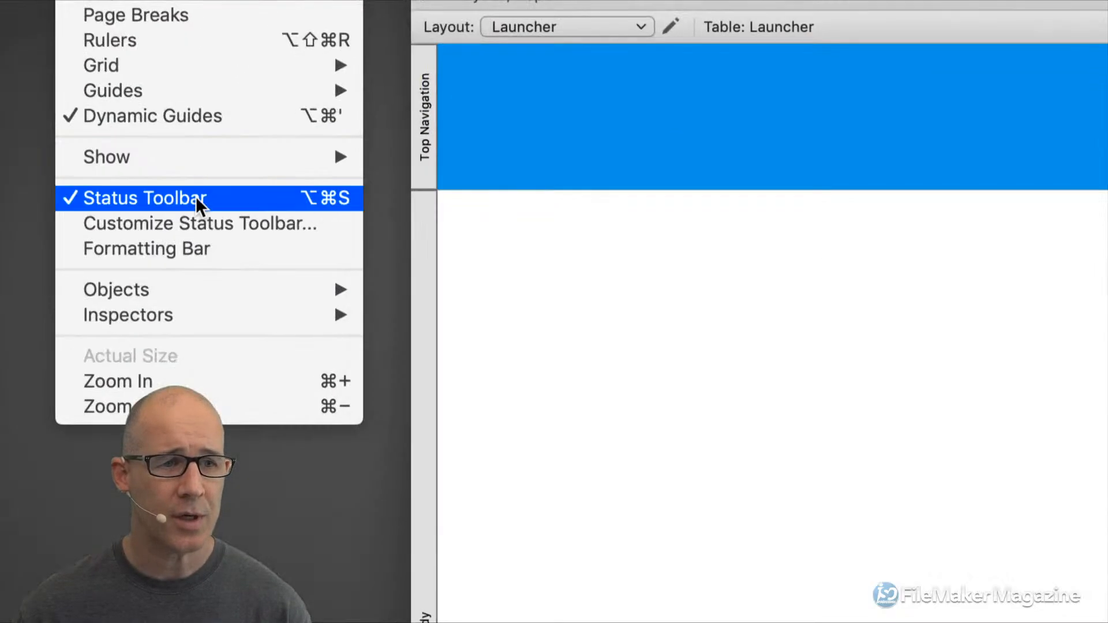
pyautogui.moveTo(198, 232)
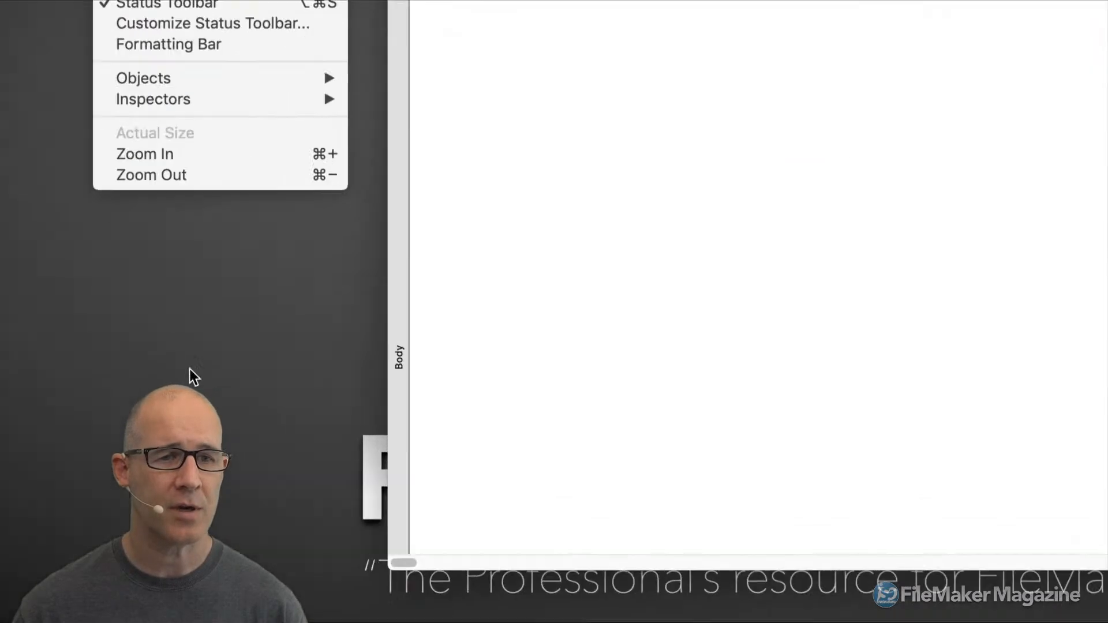
pyautogui.moveTo(271, 101)
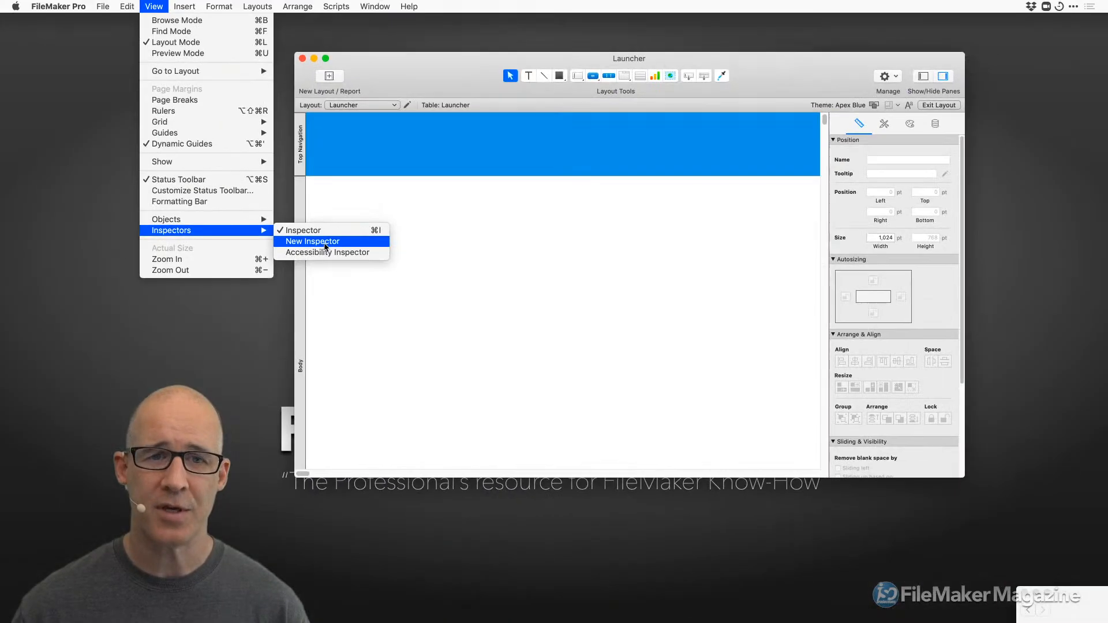
pyautogui.click(325, 247)
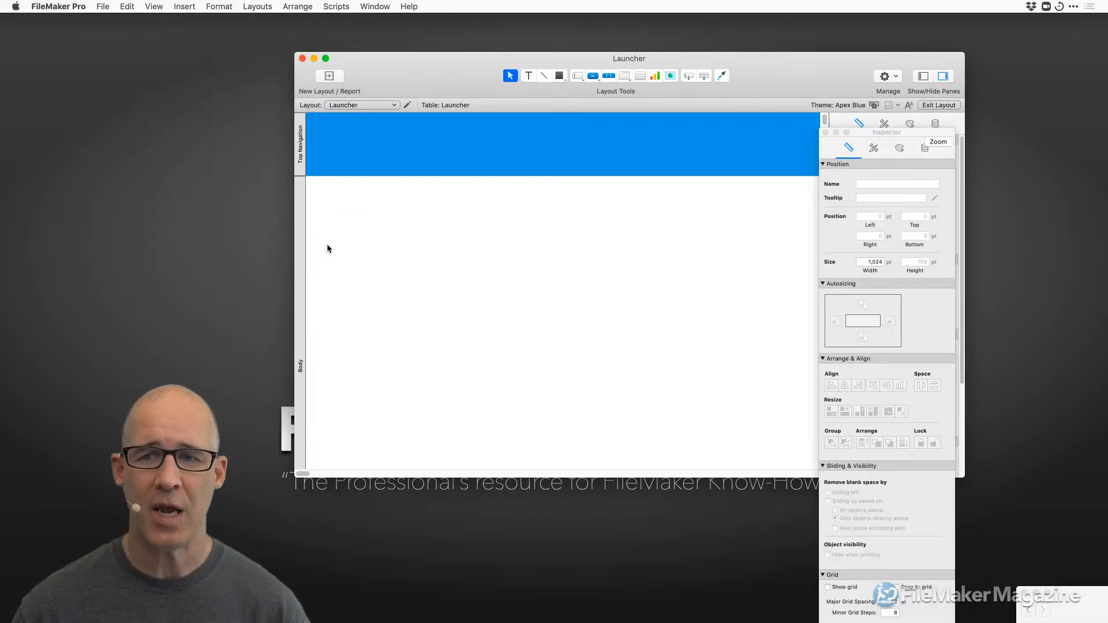
pyautogui.moveTo(881, 136); pyautogui.dragTo(969, 123)
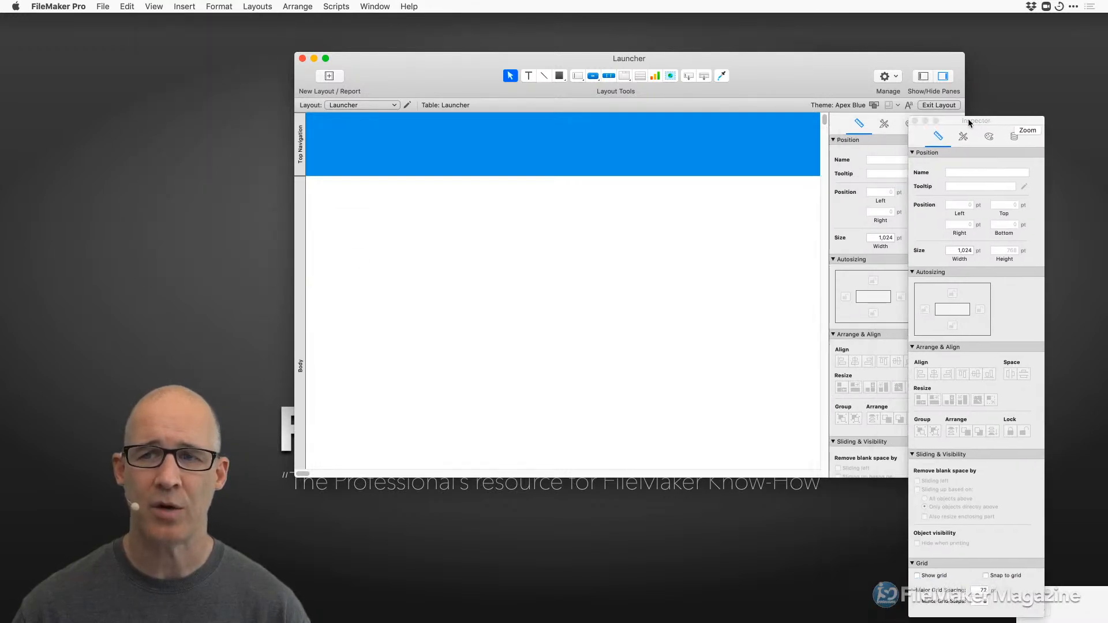
pyautogui.click(944, 77)
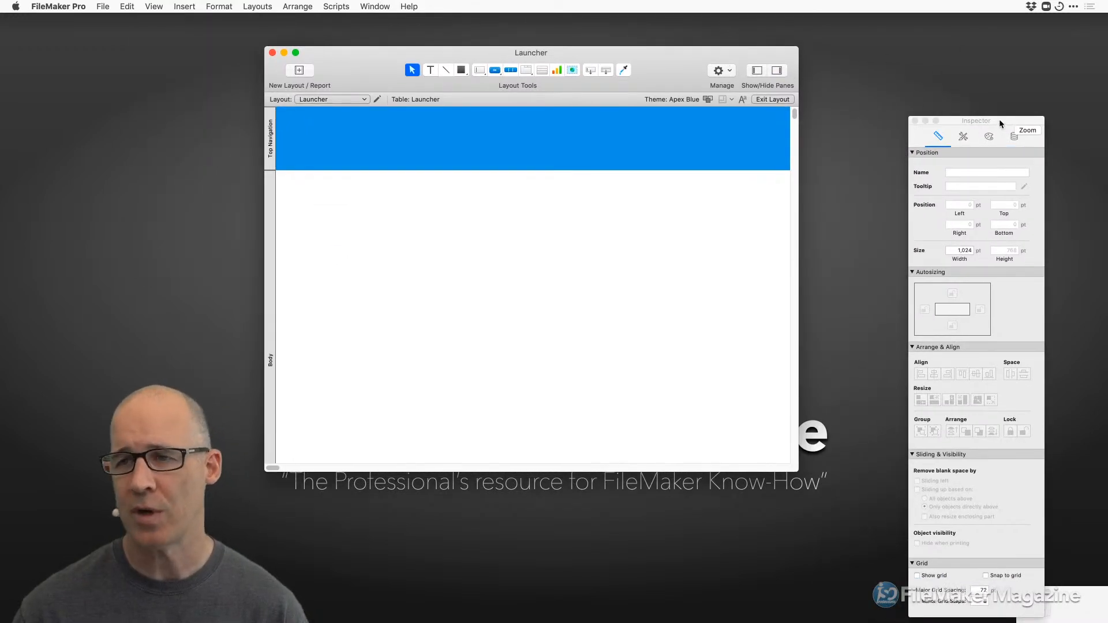
# Park the floating Inspector at the top right and enlarge the Launcher window to the full 1,024 pt width.
pyautogui.moveTo(999, 119); pyautogui.dragTo(949, 49)
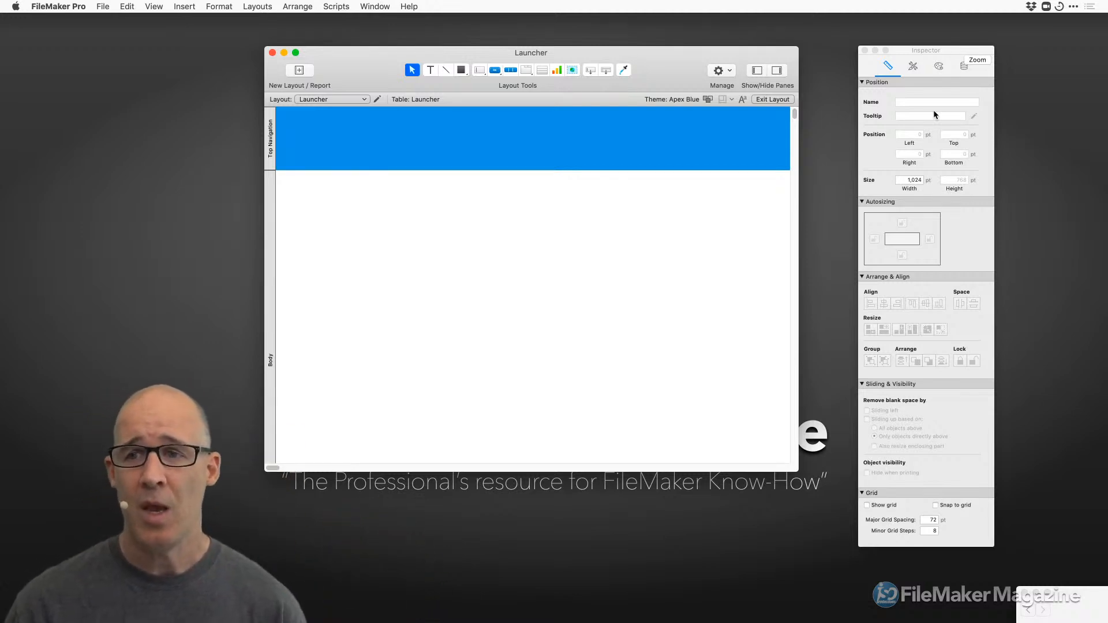
pyautogui.moveTo(947, 50); pyautogui.dragTo(999, 47)
pyautogui.moveTo(670, 57); pyautogui.dragTo(474, 30)
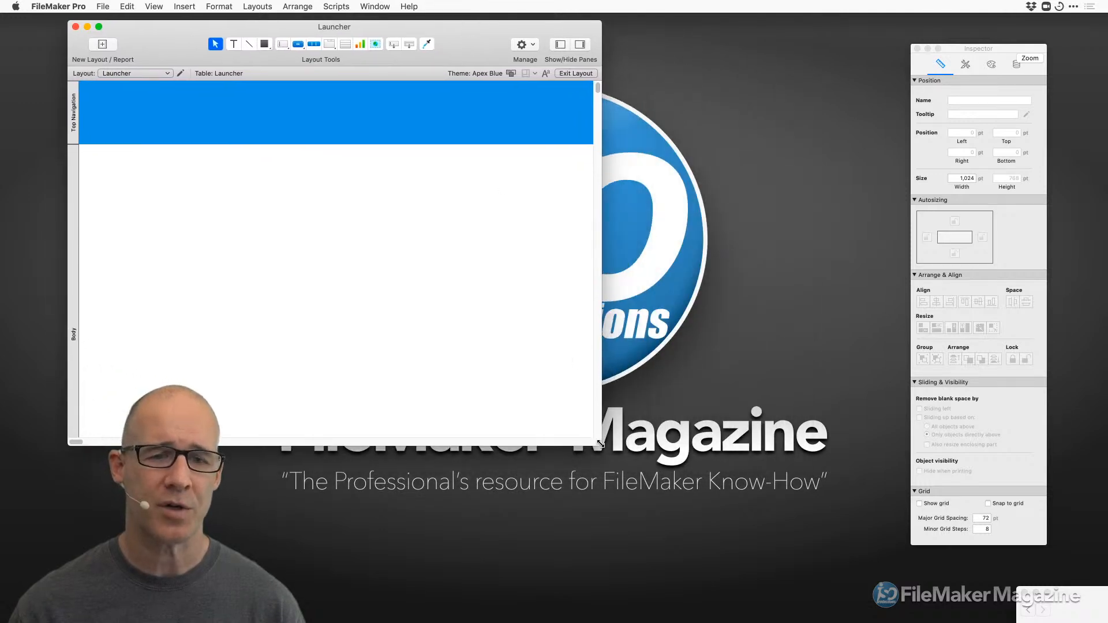
pyautogui.moveTo(602, 446); pyautogui.dragTo(1087, 487)
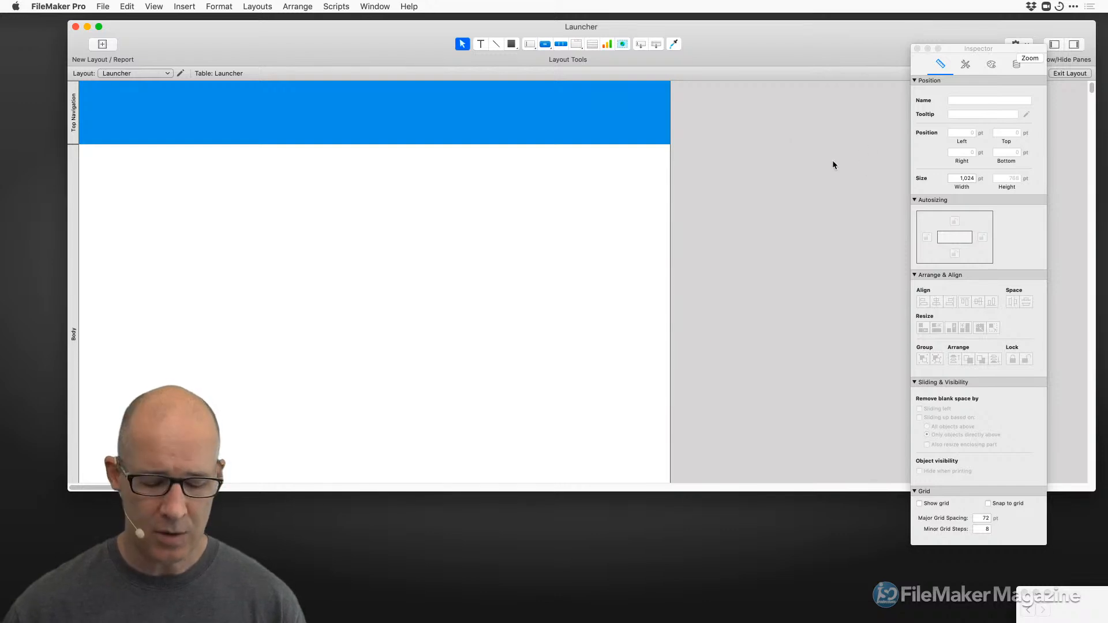
# Toggle the Launcher layout between Browse and Layout mode several times and nudge the floating Inspector left.
pyautogui.press('super+b')
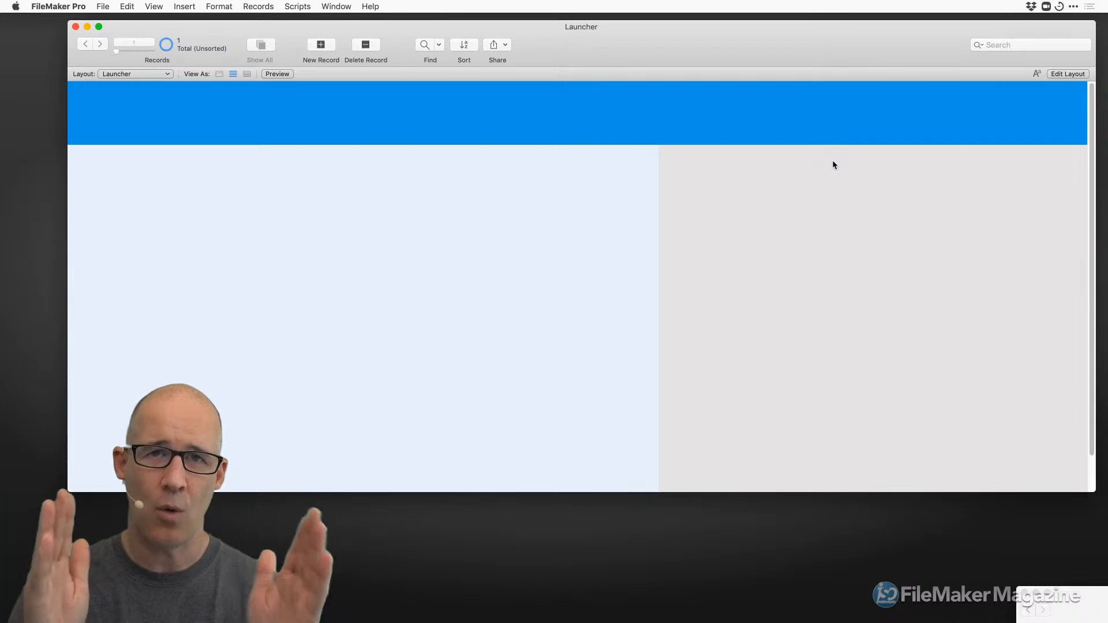
pyautogui.press('super+l')
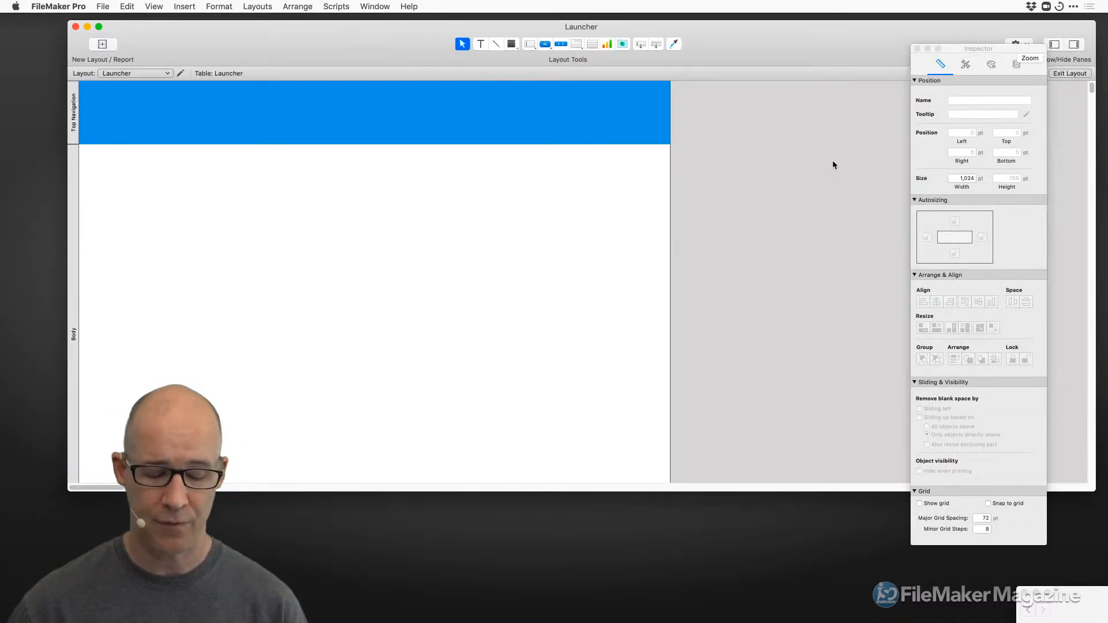
pyautogui.press('super+b')
pyautogui.press('super+l')
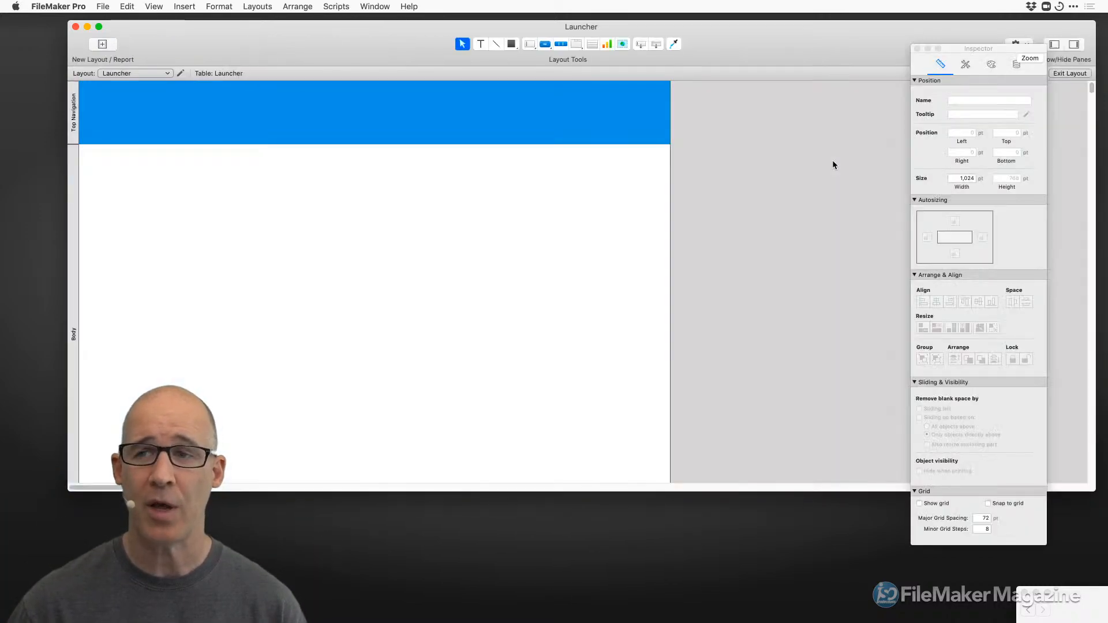
pyautogui.press('super+b')
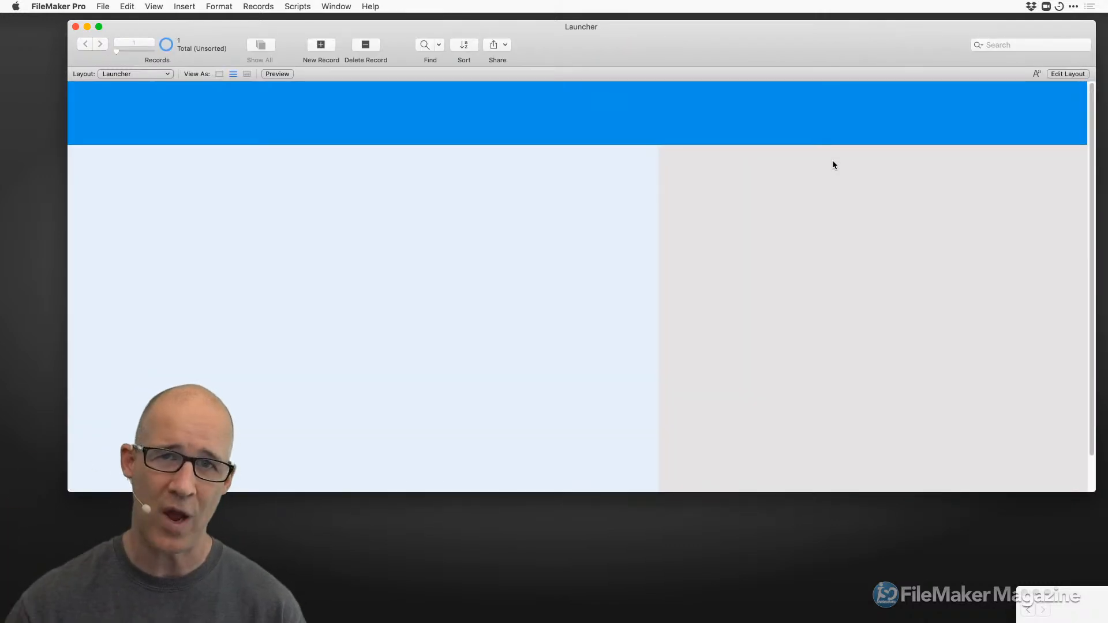
pyautogui.press('super+l')
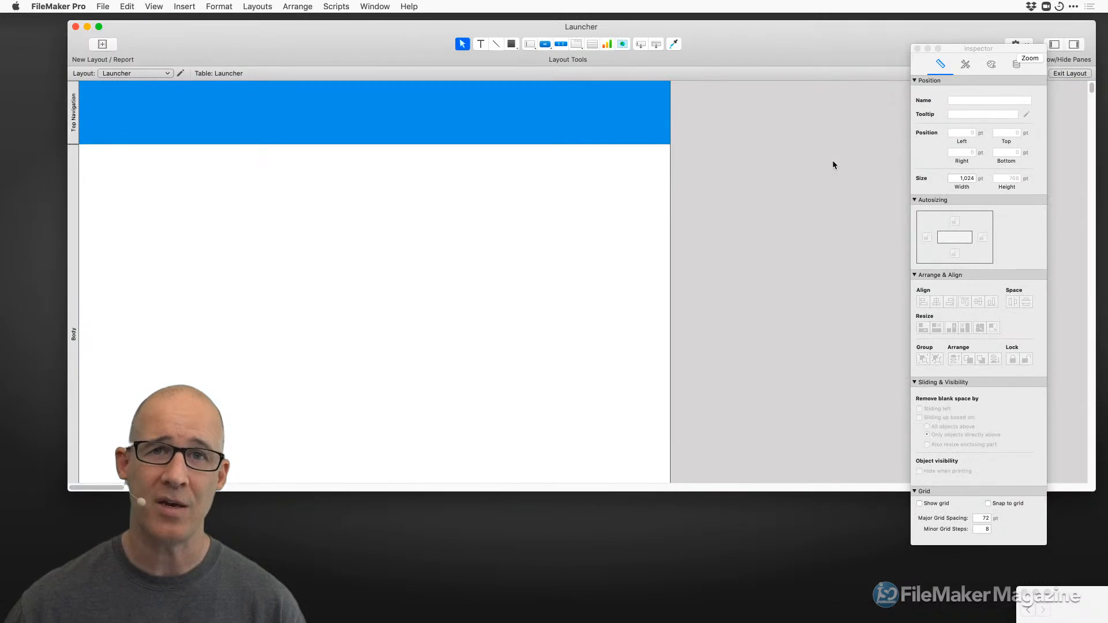
pyautogui.moveTo(1005, 49); pyautogui.dragTo(975, 57)
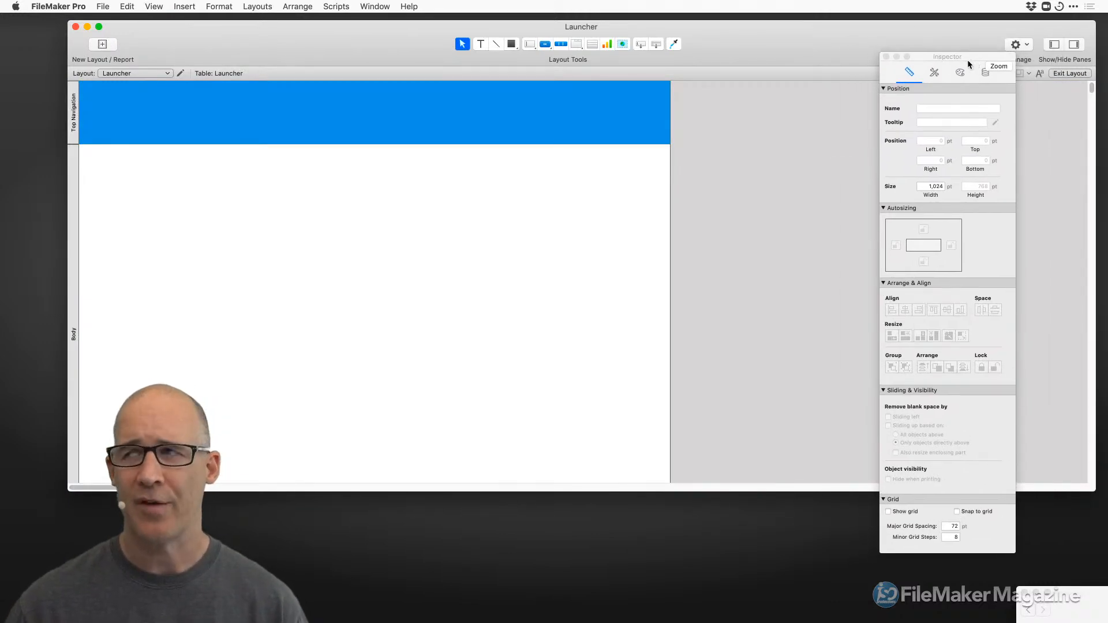
# Show the docked Inspector and Fields panes, widening the window to reveal them, then check Browse mode.
pyautogui.click(1074, 45)
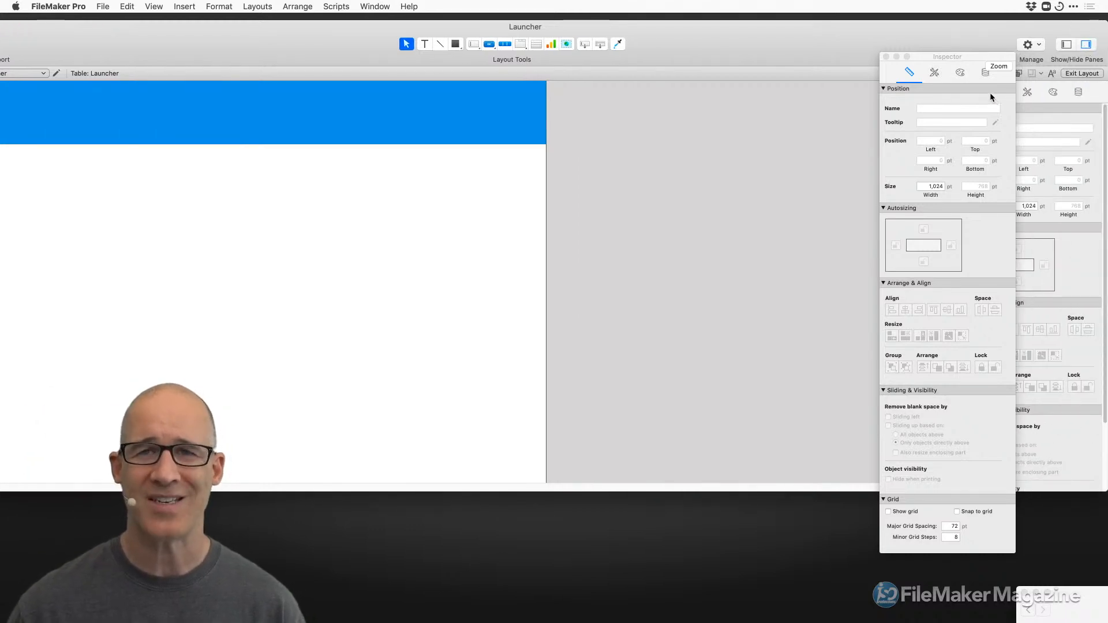
pyautogui.click(1066, 45)
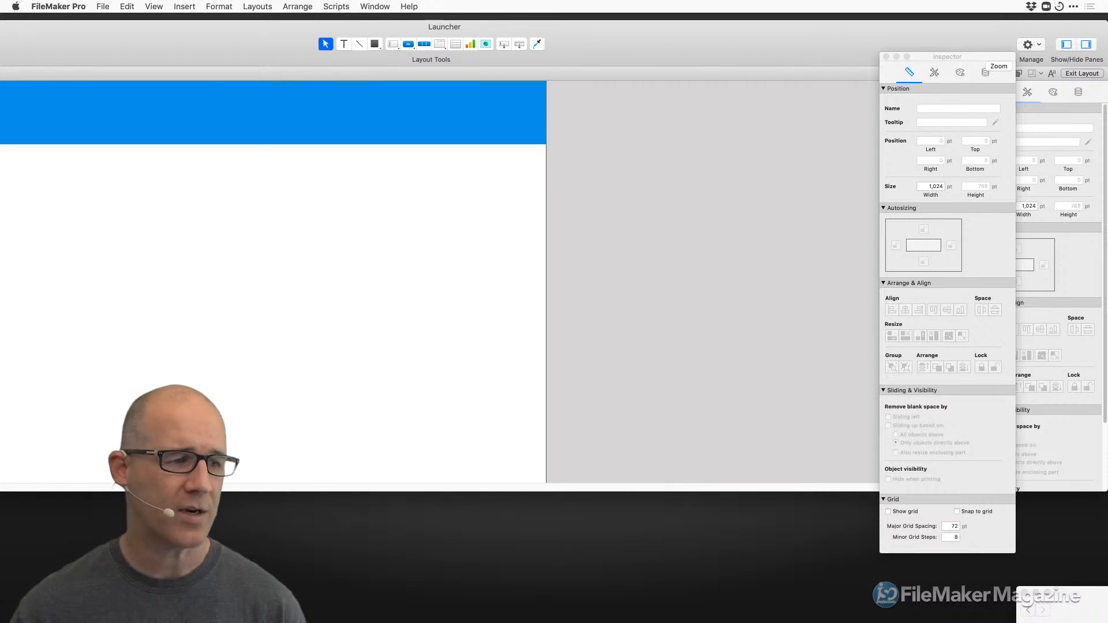
pyautogui.moveTo(0, 492); pyautogui.dragTo(30, 491)
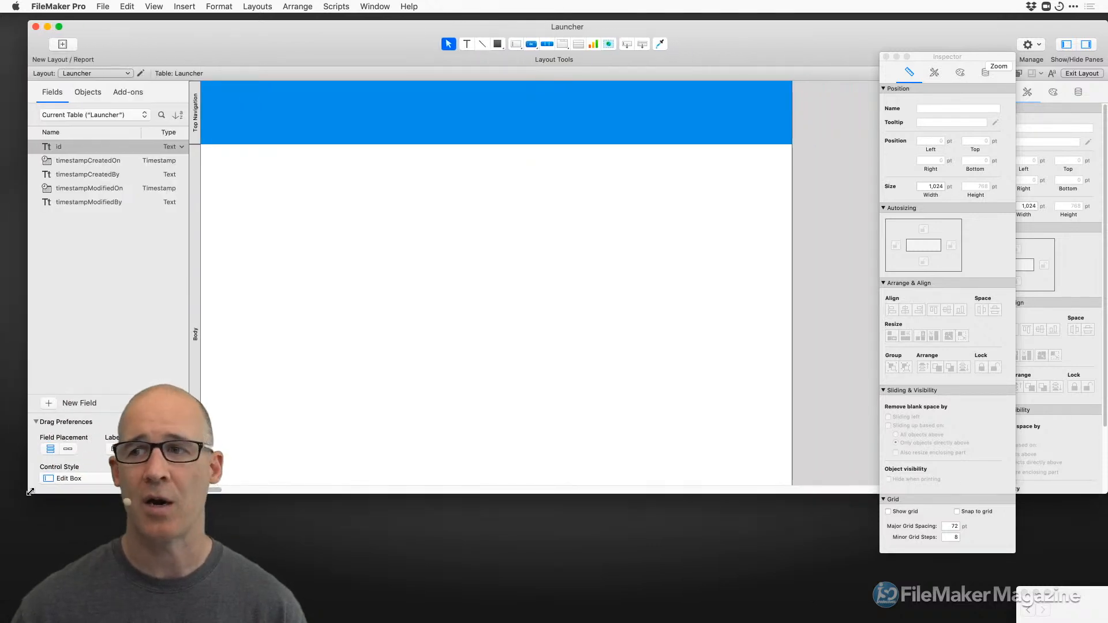
pyautogui.moveTo(810, 52); pyautogui.dragTo(802, 50)
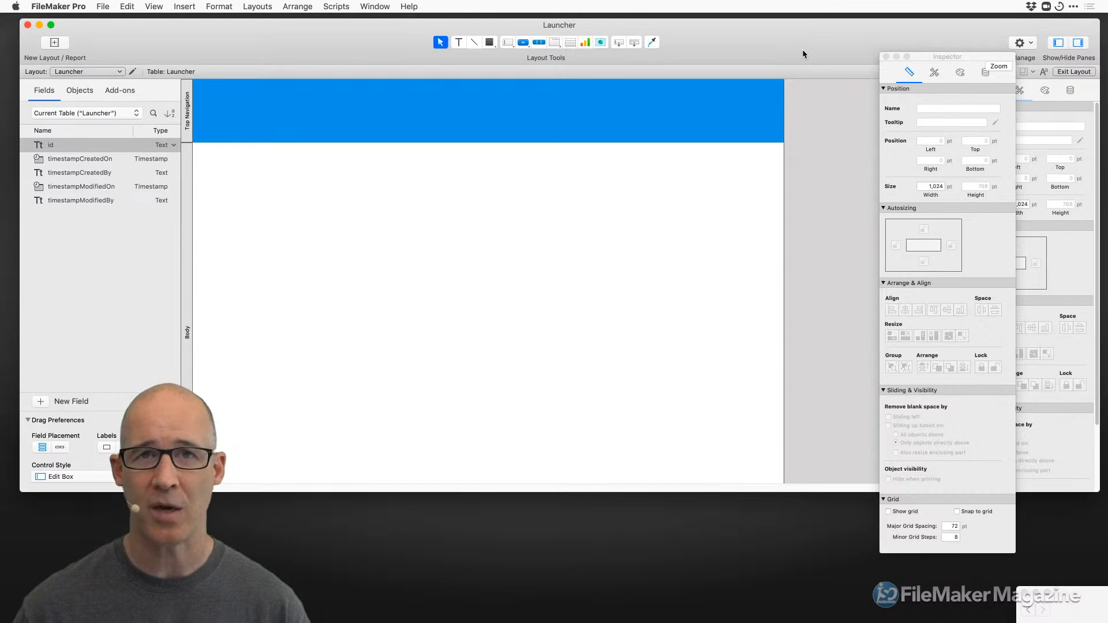
pyautogui.press('super+b')
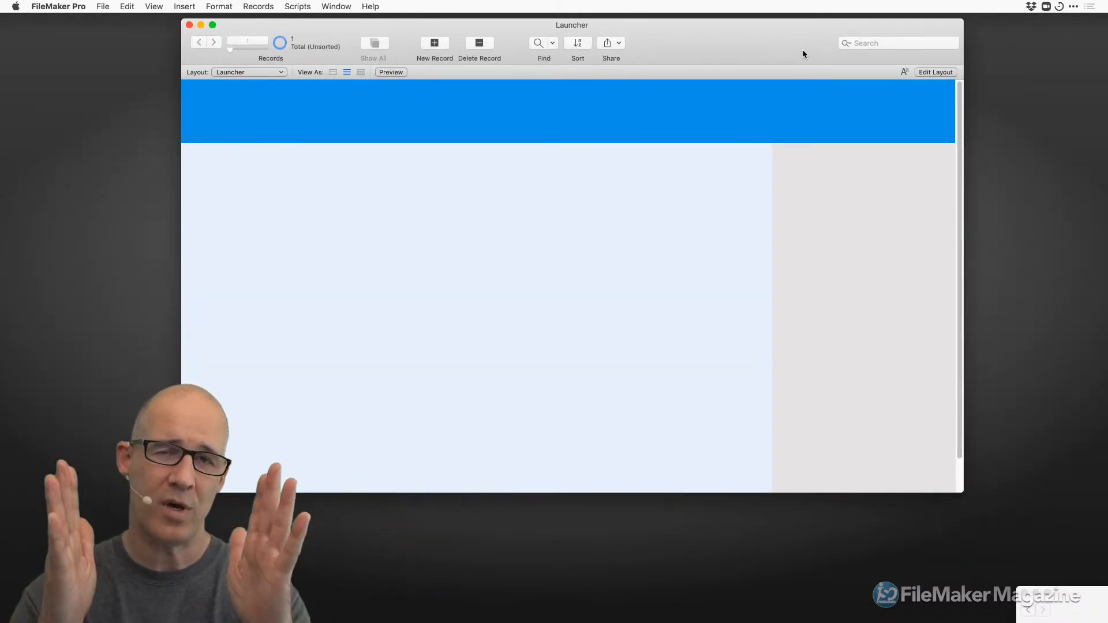
pyautogui.press('super+l')
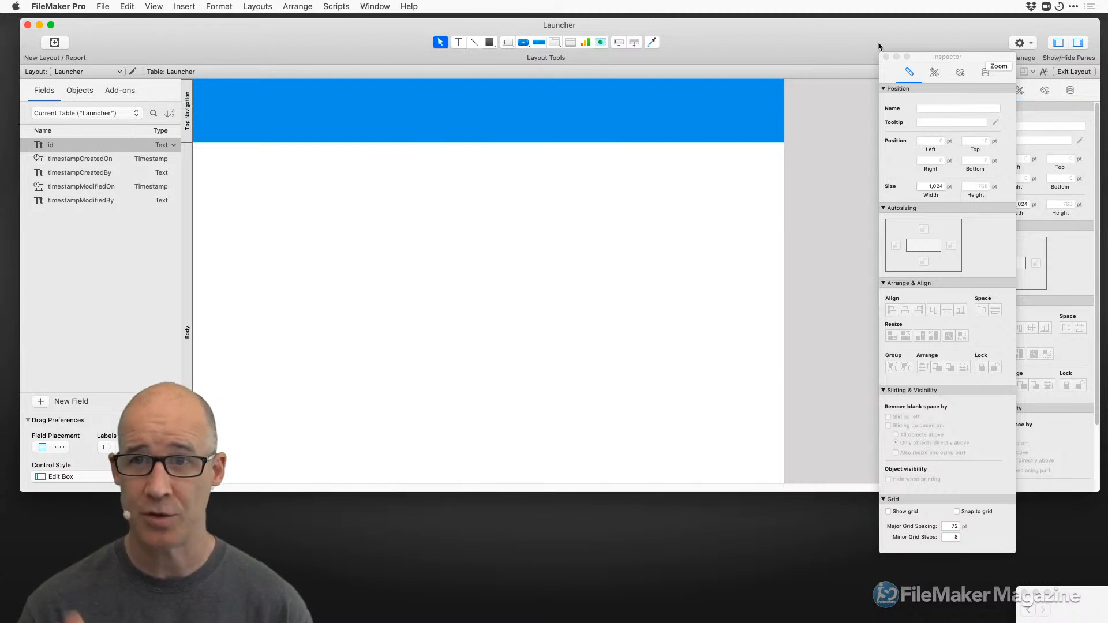
pyautogui.press('super+b')
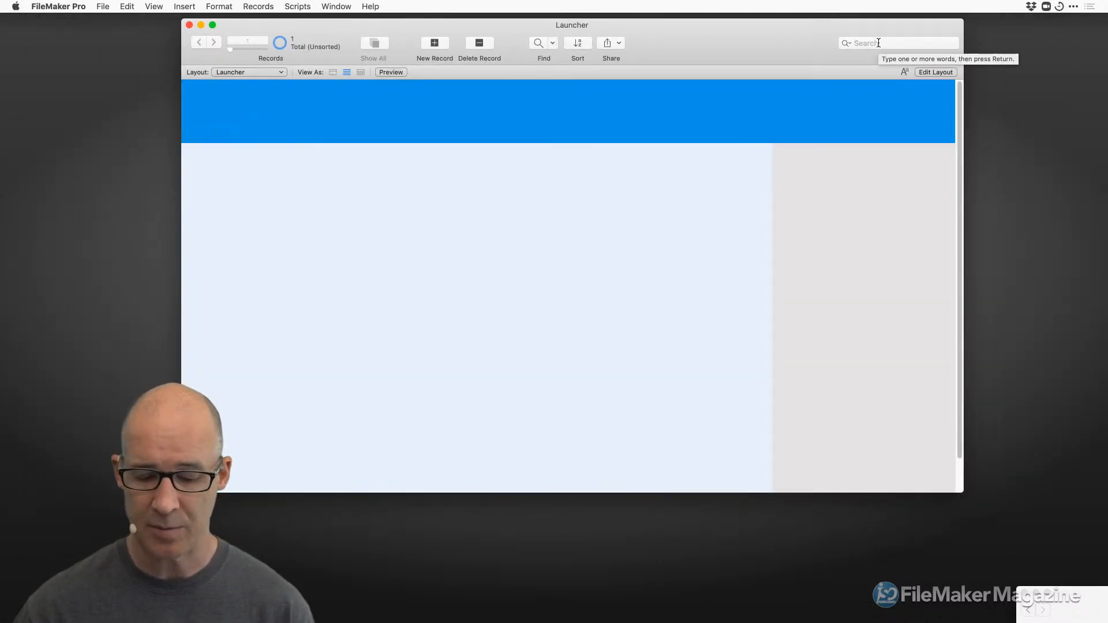
pyautogui.press('super+l')
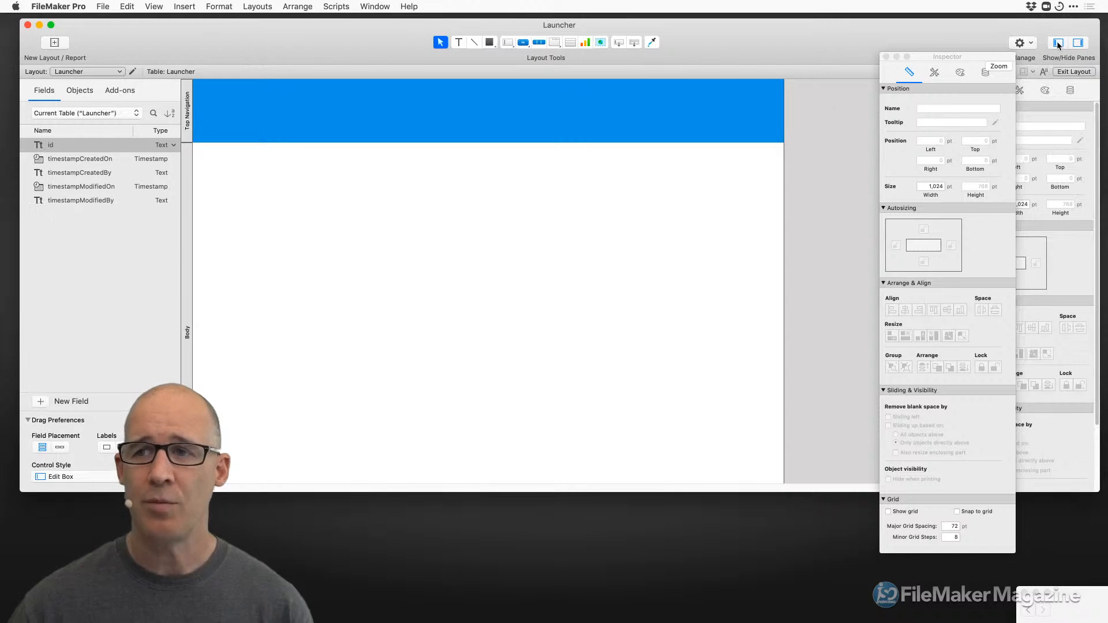
# Hide both side panes and reposition the Launcher window and floating Inspector so the theme name shows.
pyautogui.click(1057, 42)
pyautogui.click(1079, 45)
pyautogui.moveTo(789, 33); pyautogui.dragTo(692, 43)
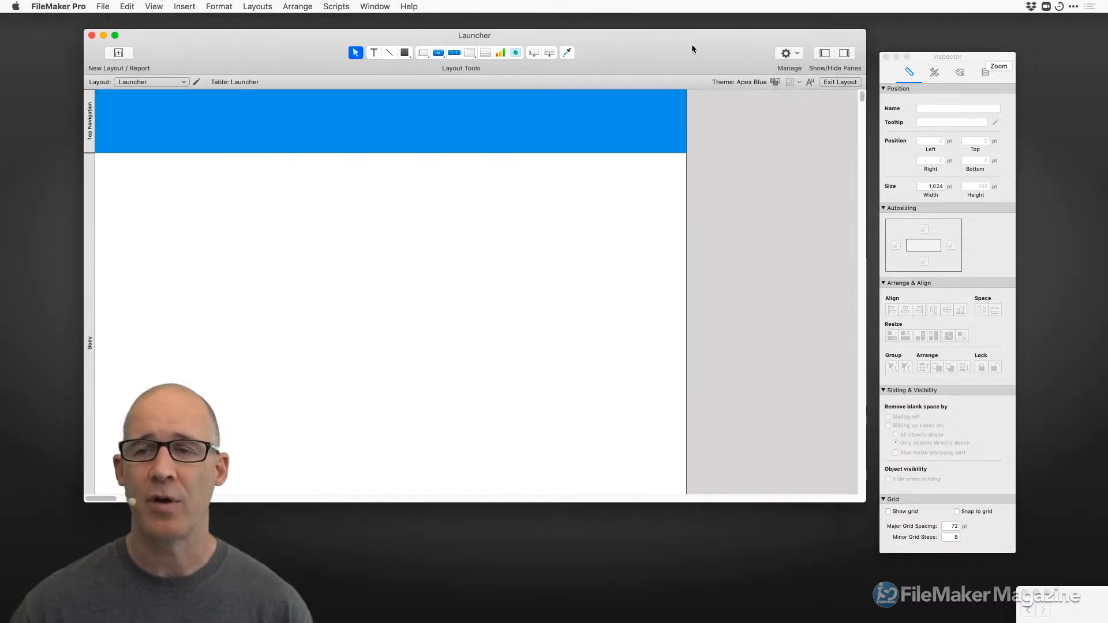
pyautogui.press('super+b')
pyautogui.press('super+l')
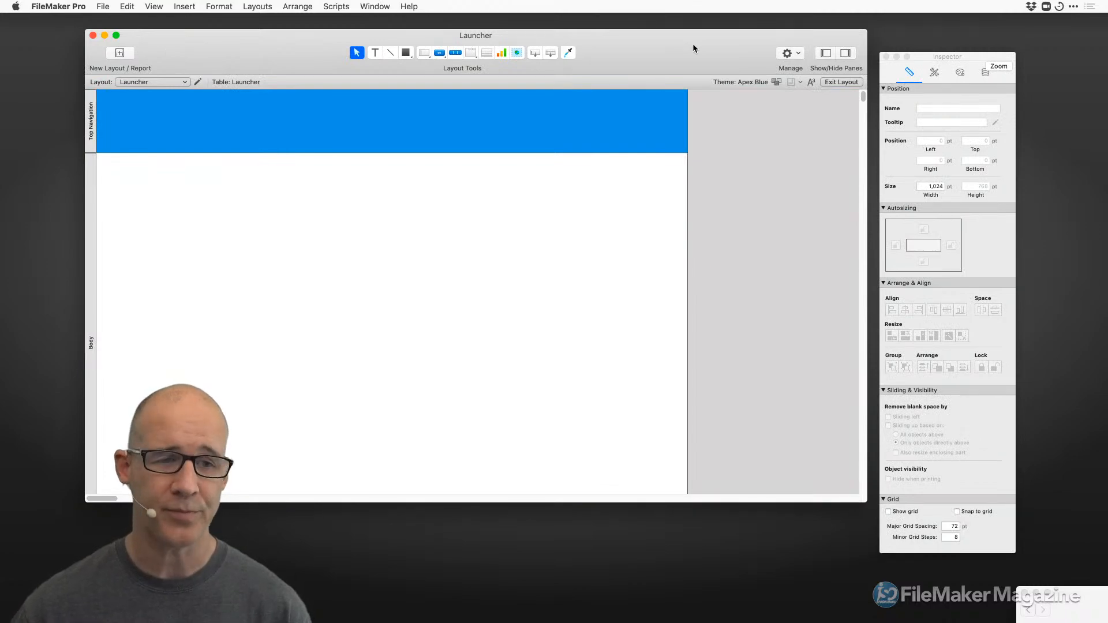
pyautogui.moveTo(650, 44); pyautogui.dragTo(709, 43)
pyautogui.moveTo(941, 57); pyautogui.dragTo(906, 56)
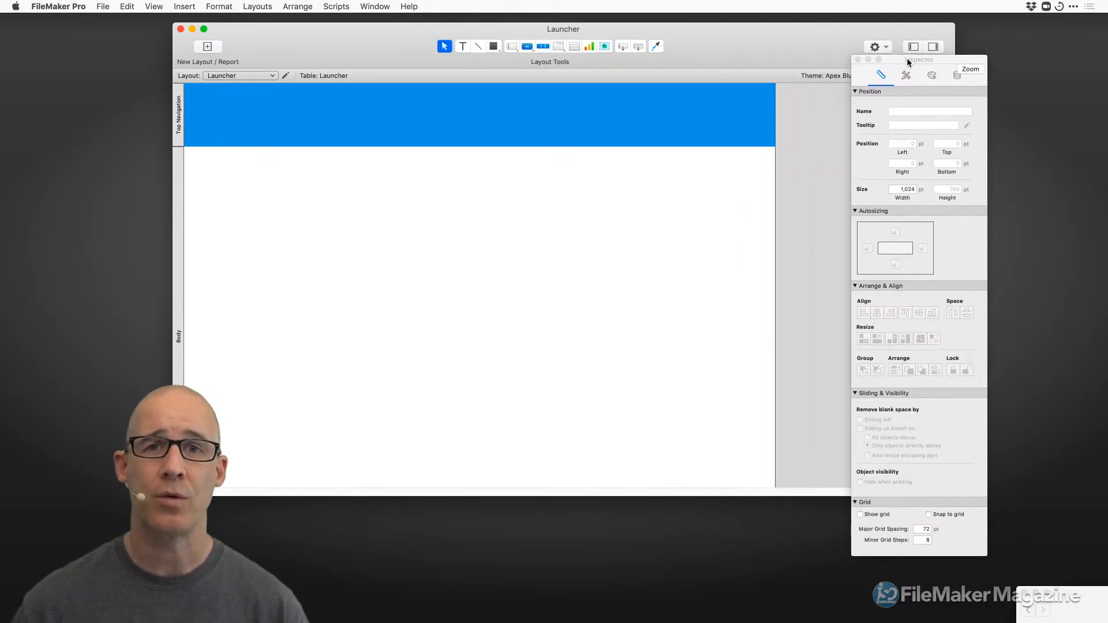
pyautogui.moveTo(683, 57); pyautogui.dragTo(724, 43)
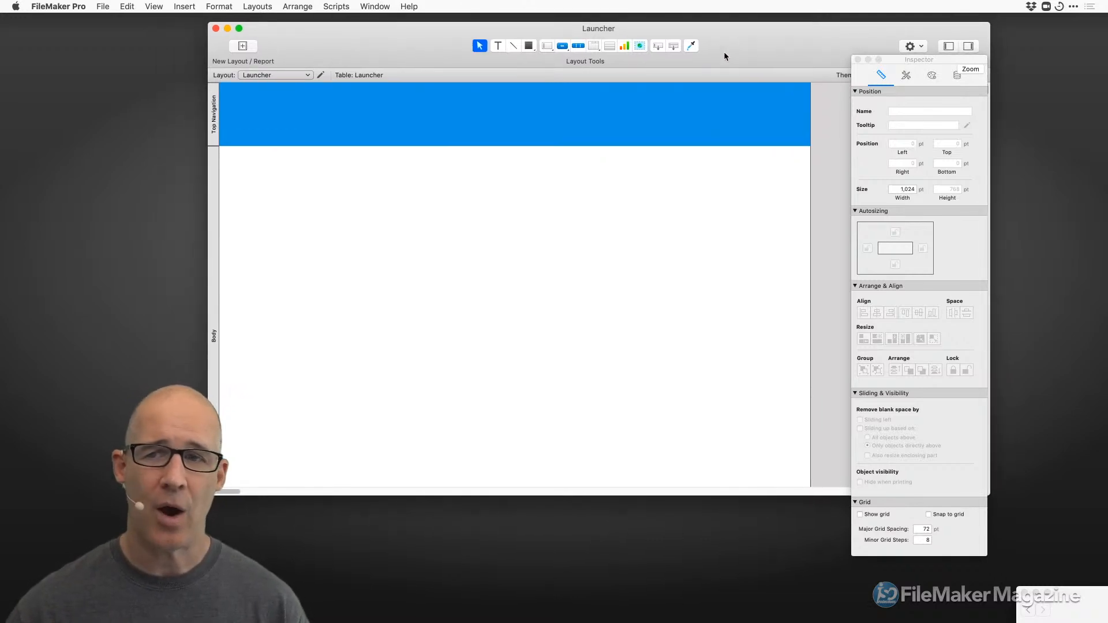
pyautogui.moveTo(894, 60); pyautogui.dragTo(713, 62)
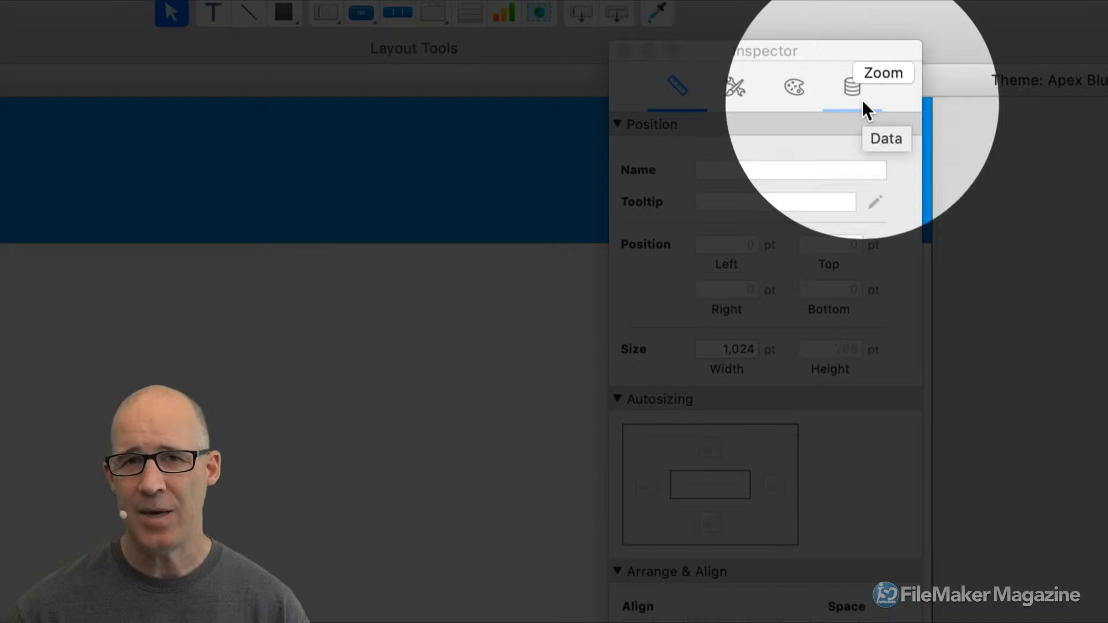
# List the Apex Blue theme's styles in the Inspector, move it aside, and draw a small body rectangle.
pyautogui.click(737, 93)
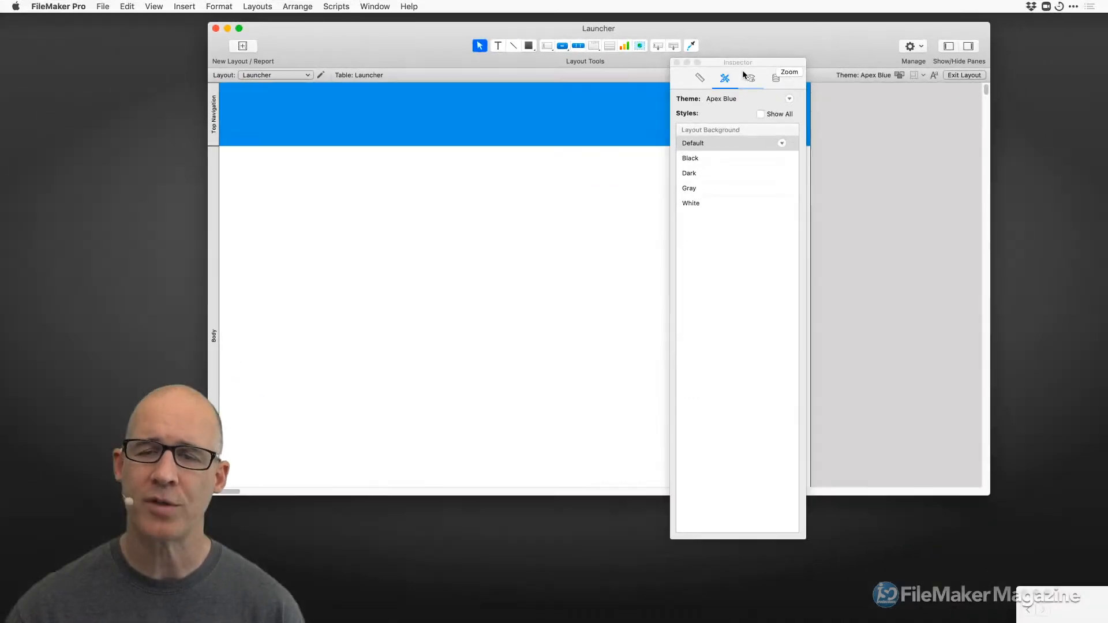
pyautogui.moveTo(745, 68); pyautogui.dragTo(959, 72)
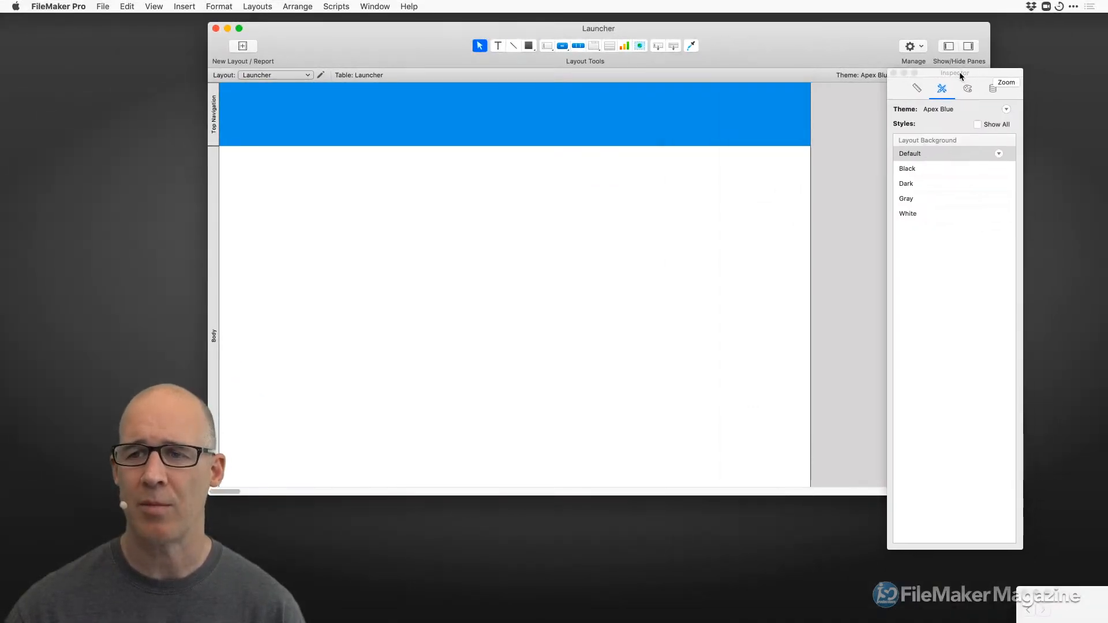
pyautogui.click(530, 46)
pyautogui.moveTo(505, 211)
pyautogui.mouseDown()
pyautogui.moveTo(568, 252)
pyautogui.moveTo(448, 192)
pyautogui.moveTo(577, 235)
pyautogui.mouseUp()
pyautogui.click(618, 269)
# Delete the rectangle and add a button labelled 'Button' with the Button tool.
pyautogui.press('Delete')
pyautogui.click(562, 46)
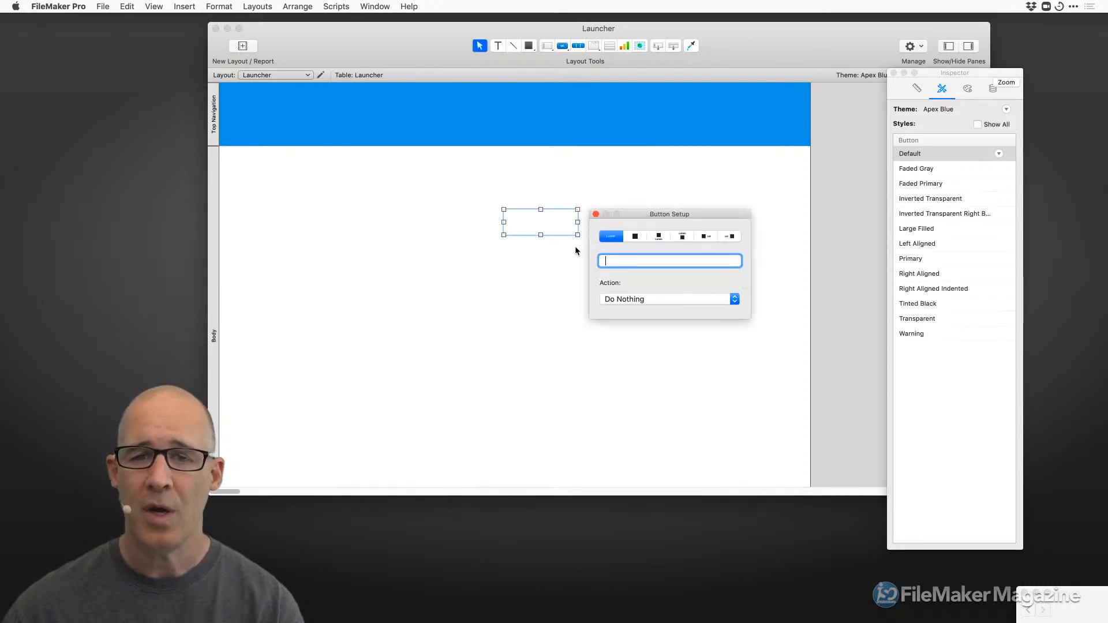
pyautogui.write('Button')
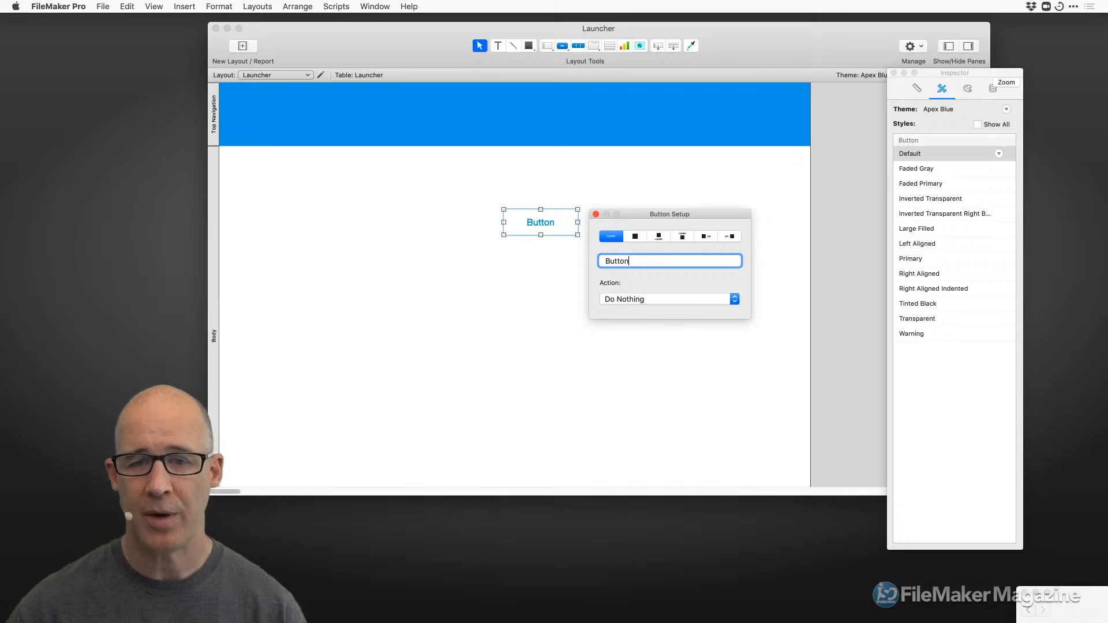
pyautogui.click(596, 214)
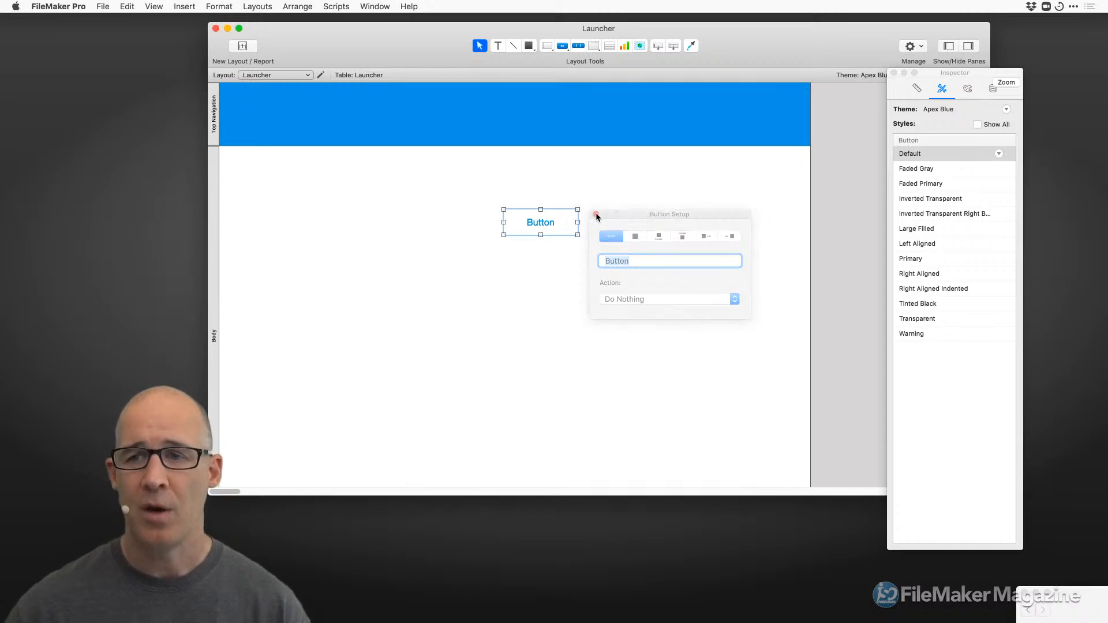
# Try the Faded Primary, Inverted Transparent, Left and Right Aligned styles, settling on Transparent for the button.
pyautogui.moveTo(955, 81); pyautogui.dragTo(687, 98)
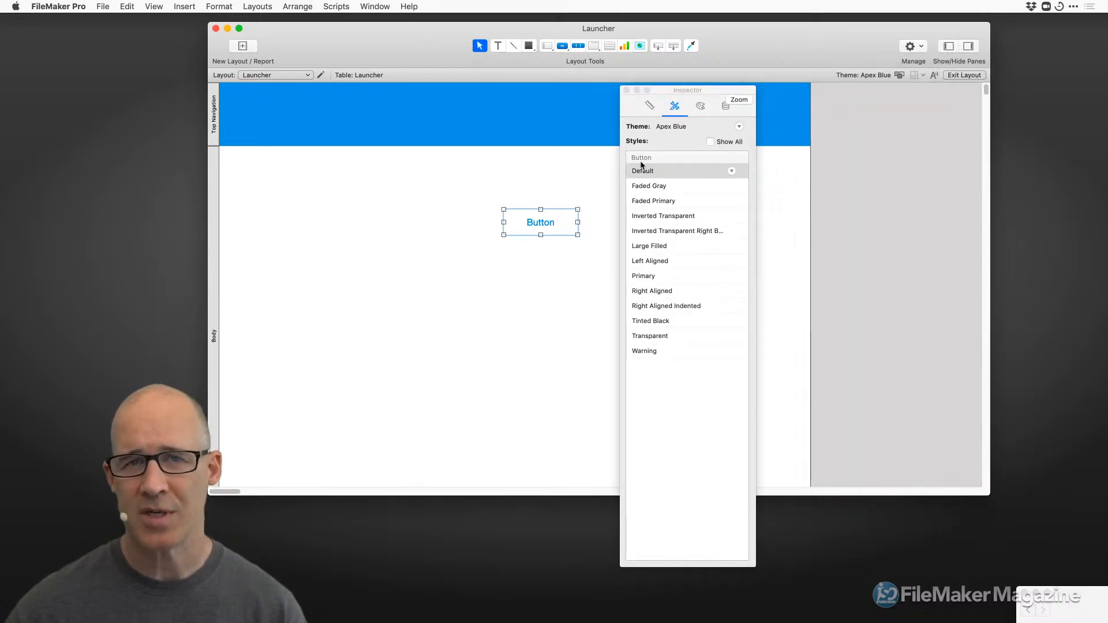
pyautogui.click(663, 201)
pyautogui.click(663, 217)
pyautogui.click(662, 261)
pyautogui.click(661, 292)
pyautogui.click(654, 336)
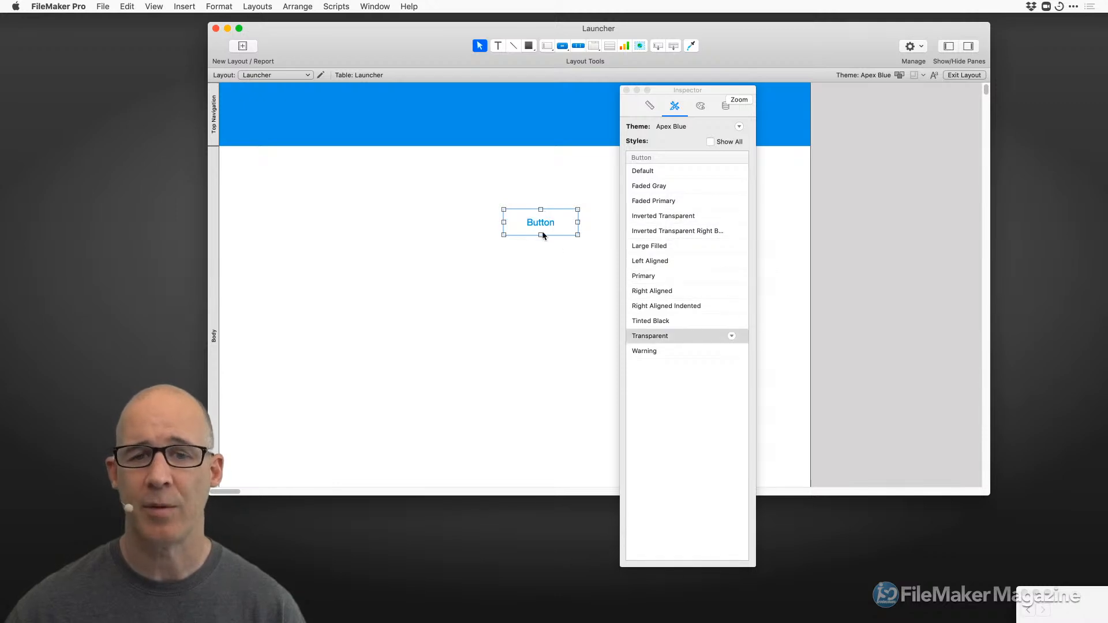
# Look through the button's context menu options without changing anything.
pyautogui.rightClick(558, 224)
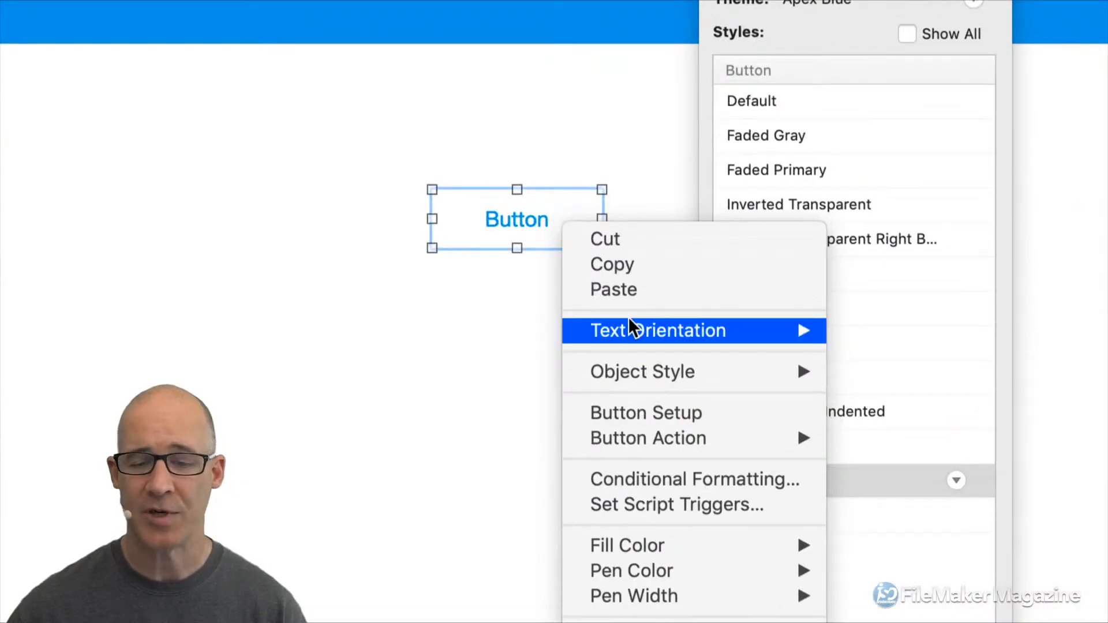
pyautogui.moveTo(698, 581)
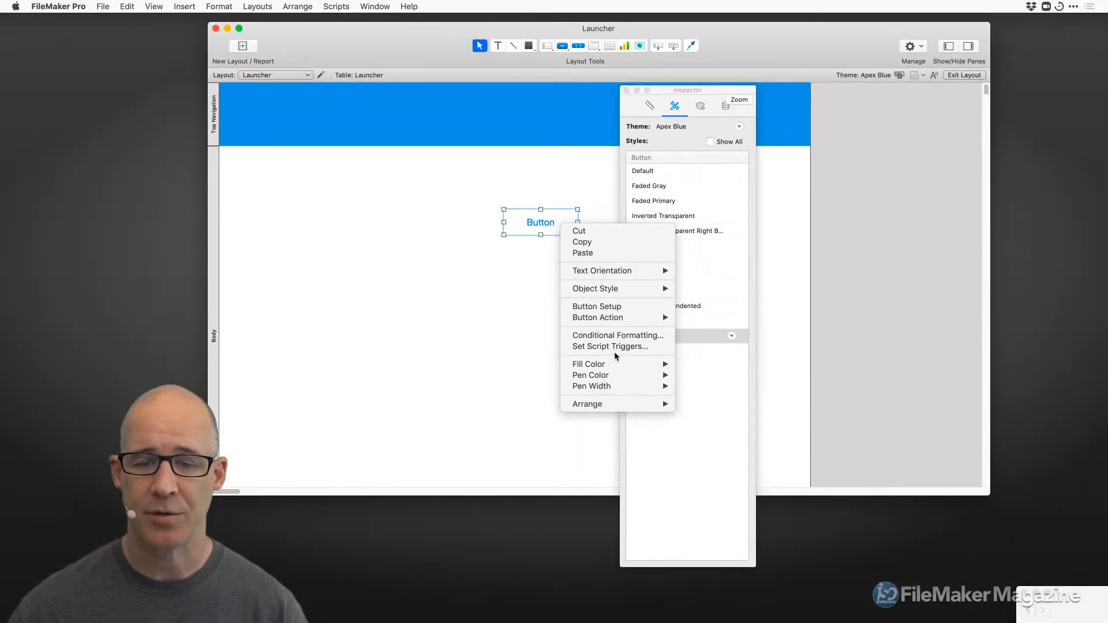
pyautogui.moveTo(694, 622)
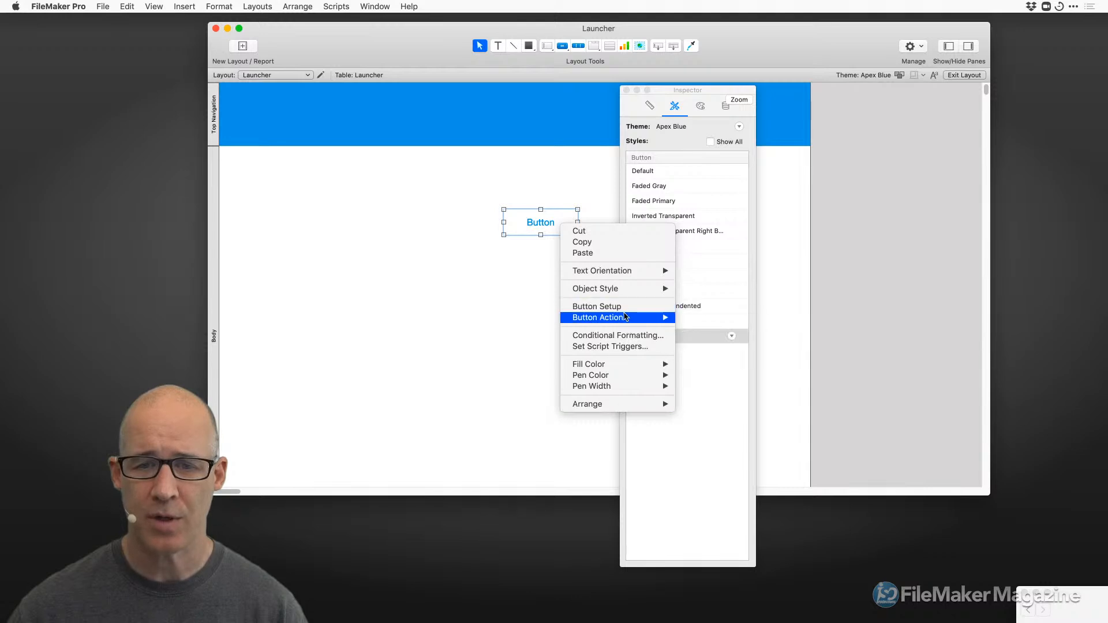
pyautogui.moveTo(627, 290)
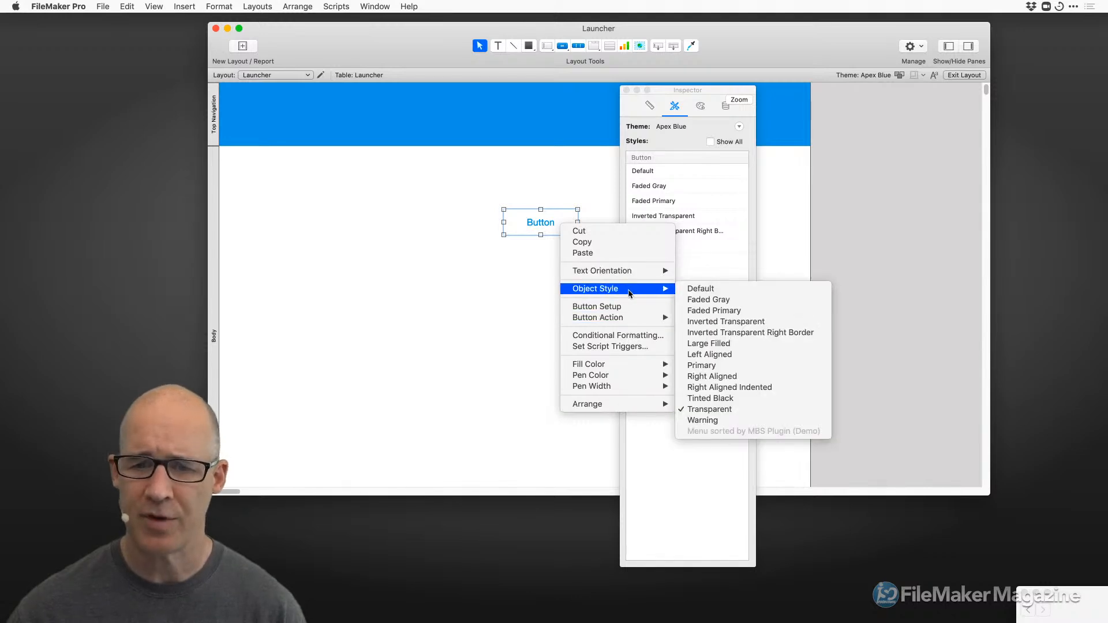
pyautogui.moveTo(639, 320)
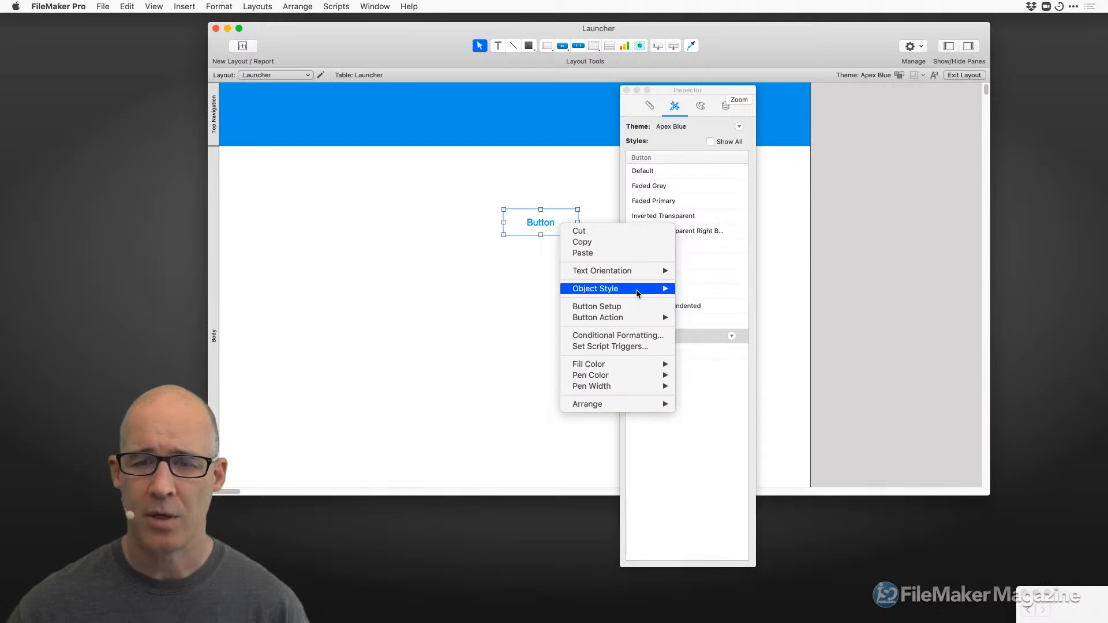
pyautogui.click(537, 286)
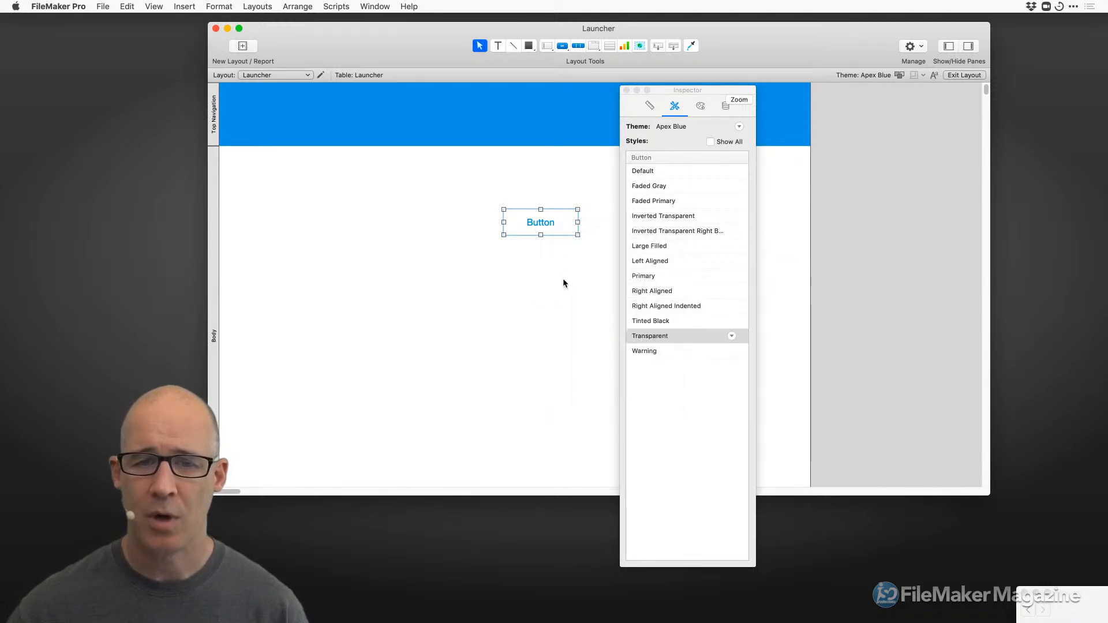
# Draw a rectangle right of the button and give it the Filled object style.
pyautogui.moveTo(674, 90); pyautogui.dragTo(866, 89)
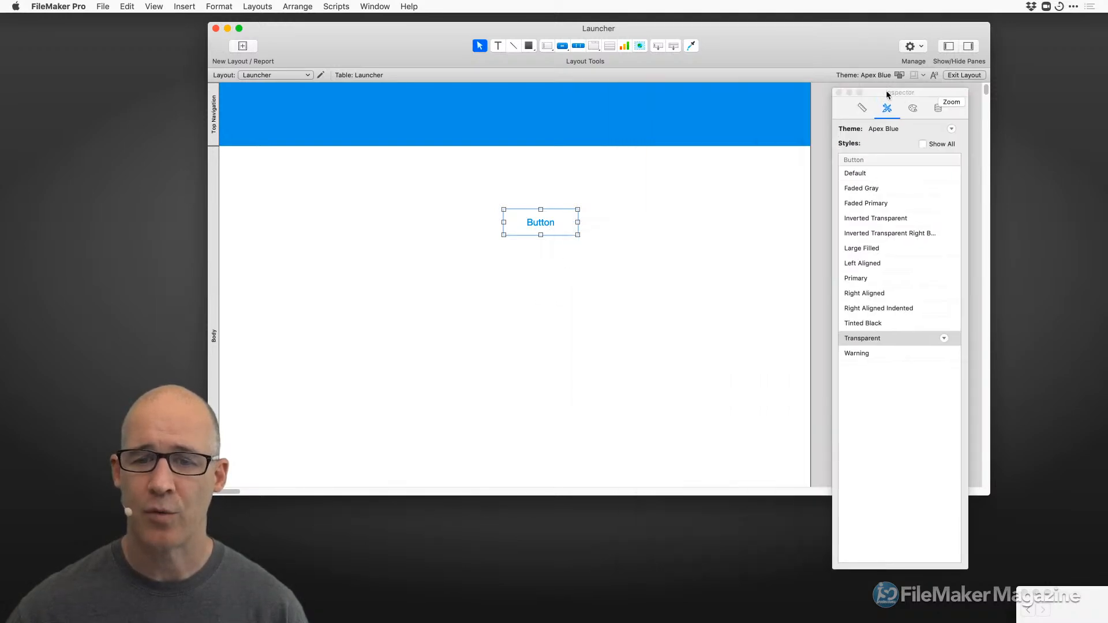
pyautogui.click(528, 50)
pyautogui.moveTo(597, 211); pyautogui.dragTo(645, 237)
pyautogui.rightClick(631, 226)
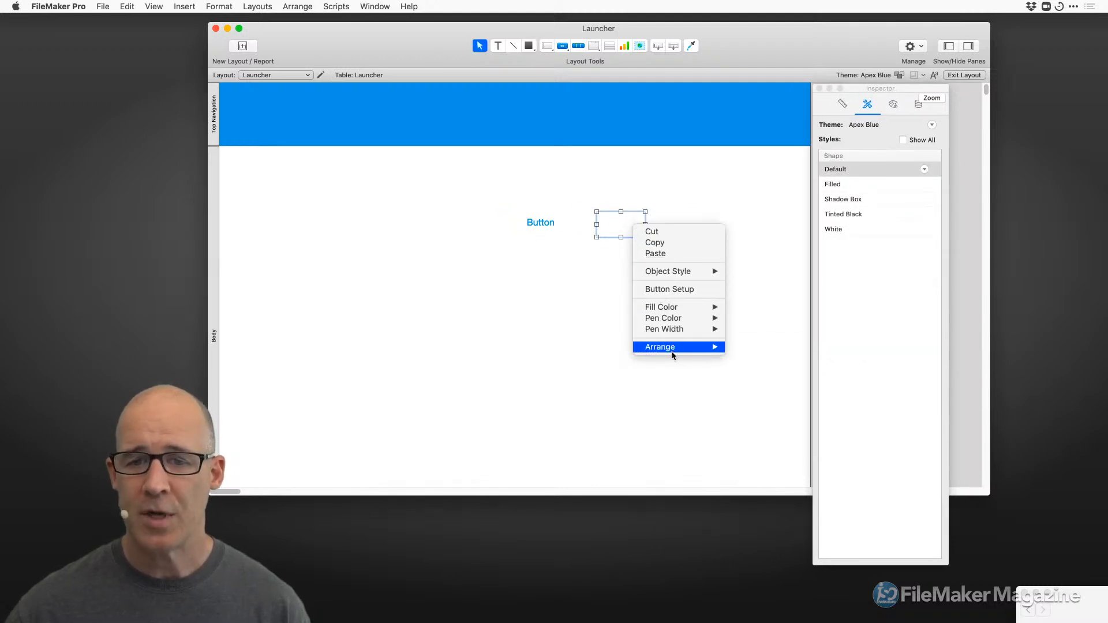
pyautogui.moveTo(677, 320)
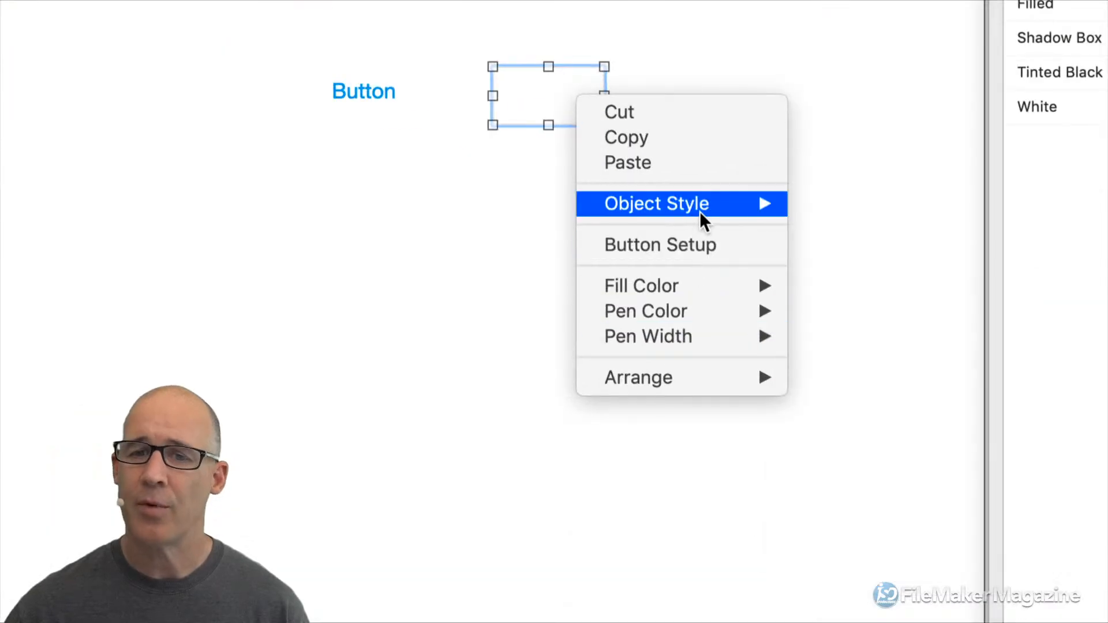
pyautogui.moveTo(698, 211)
pyautogui.click(883, 228)
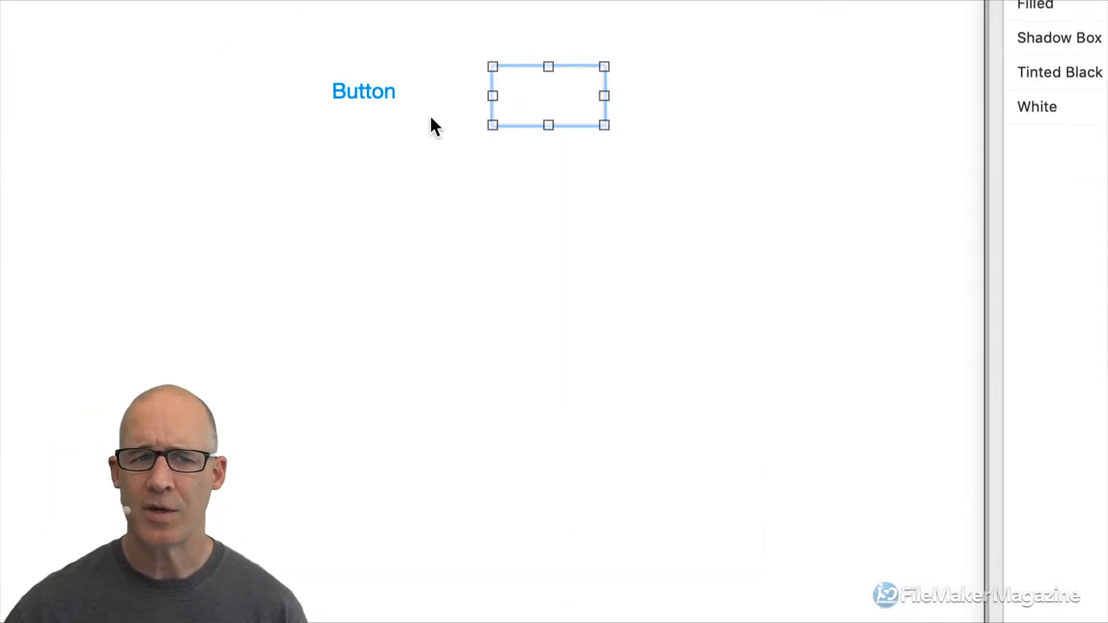
# Set the button's object style to Large Filled, then return it to Default.
pyautogui.rightClick(387, 87)
pyautogui.moveTo(502, 235)
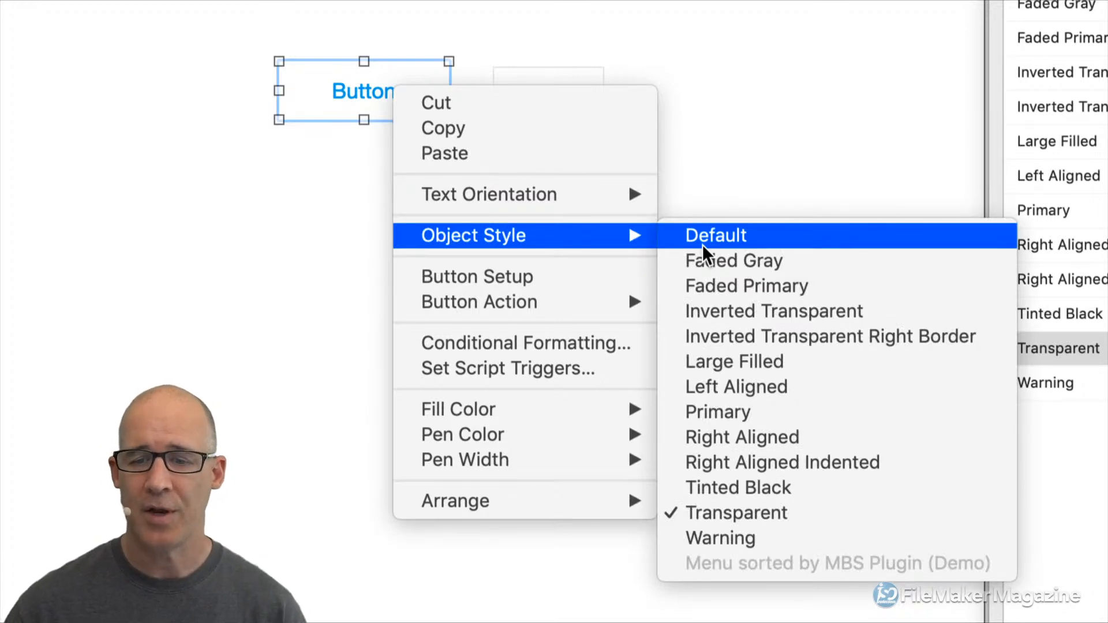
pyautogui.click(761, 360)
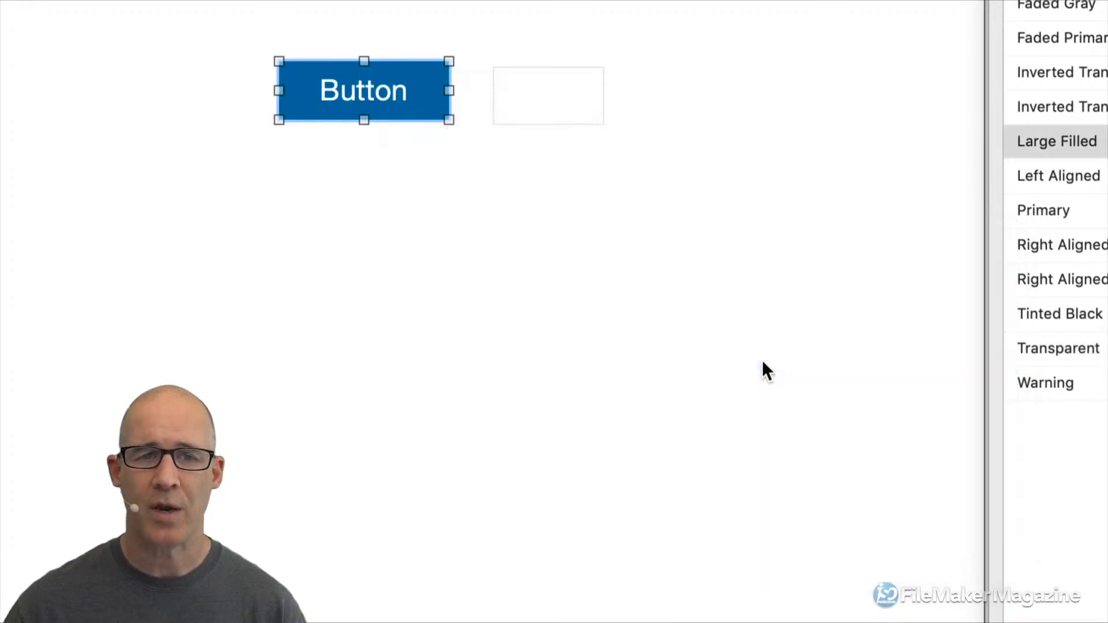
pyautogui.rightClick(415, 97)
pyautogui.press('Escape')
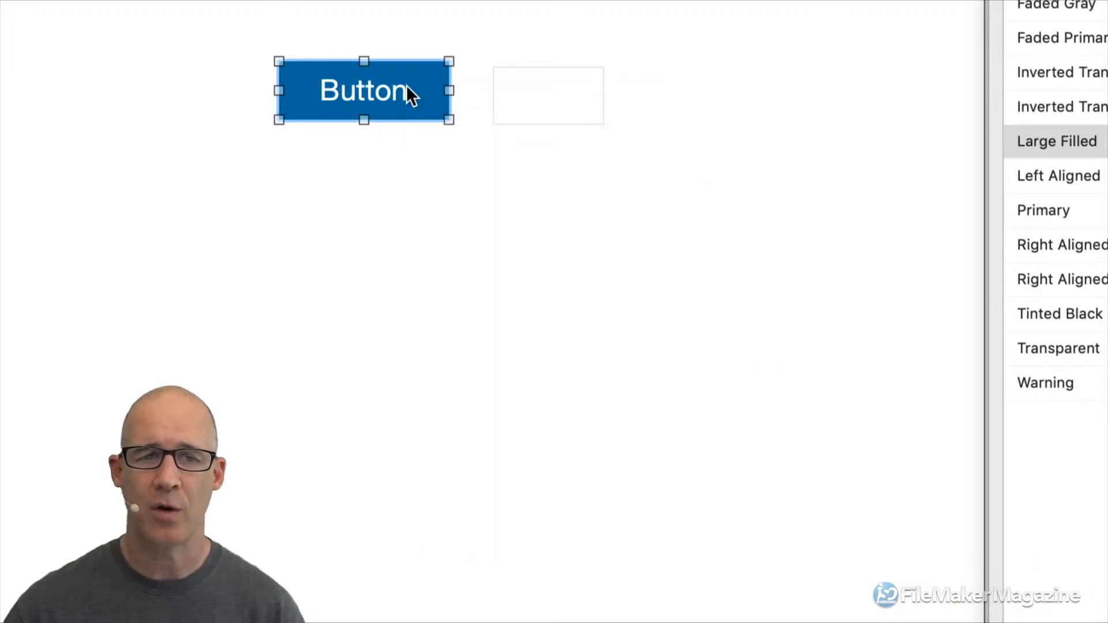
pyautogui.rightClick(416, 92)
pyautogui.moveTo(576, 238)
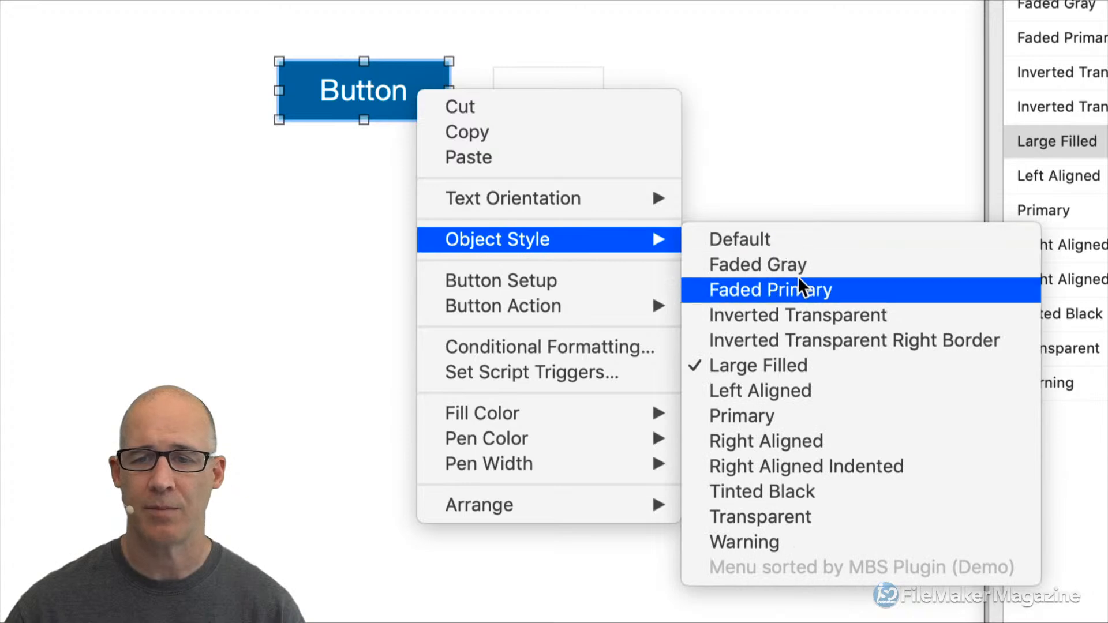
pyautogui.click(786, 239)
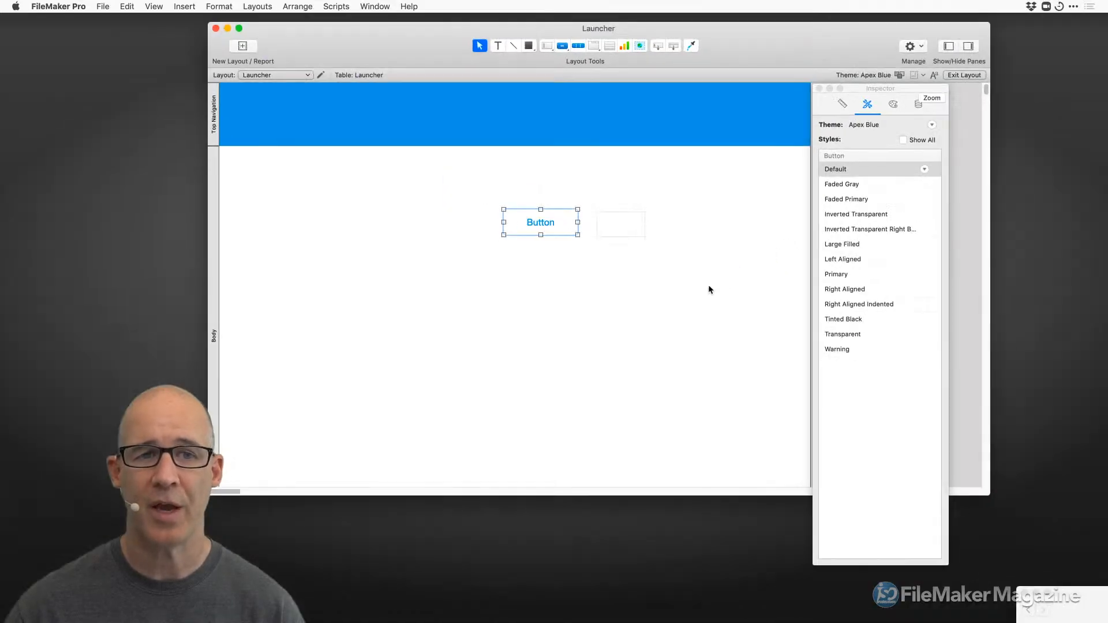
# Delete the button and rectangle from the Launcher layout and move the Inspector up-left.
pyautogui.moveTo(687, 268); pyautogui.dragTo(462, 188)
pyautogui.press('Delete')
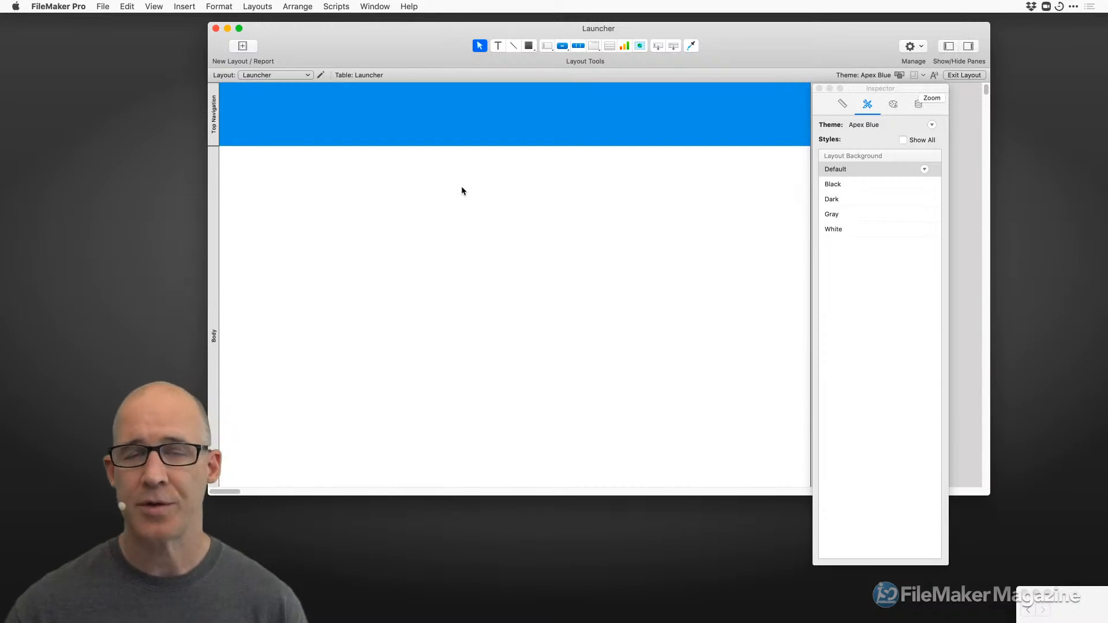
pyautogui.moveTo(879, 85); pyautogui.dragTo(812, 89)
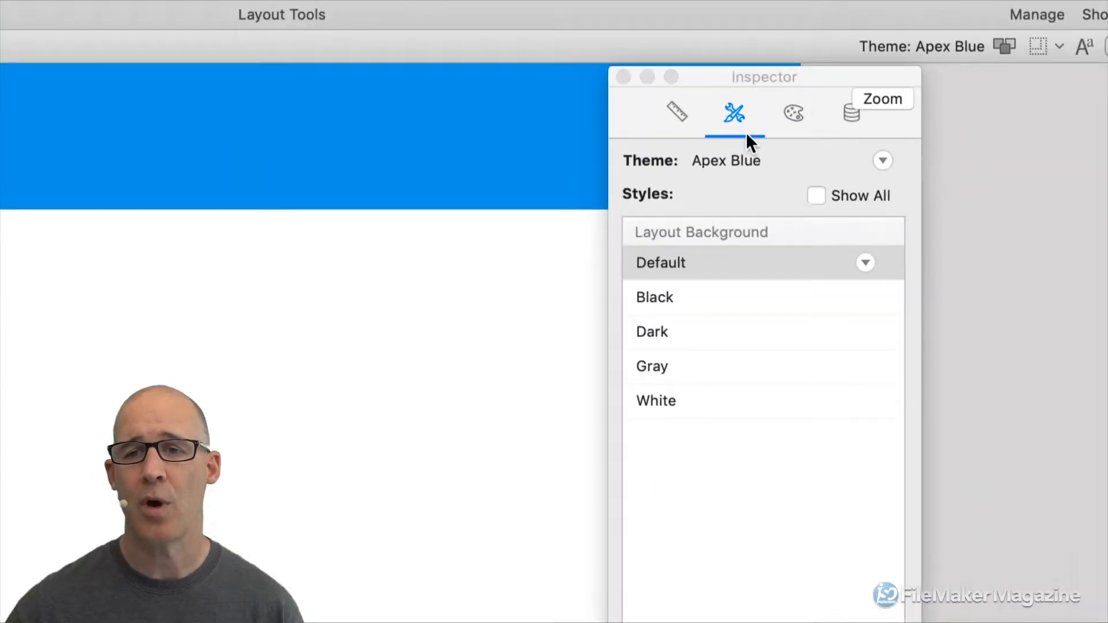
# Look through the Inspector's Position, Styles, Appearance and Data settings.
pyautogui.click(688, 135)
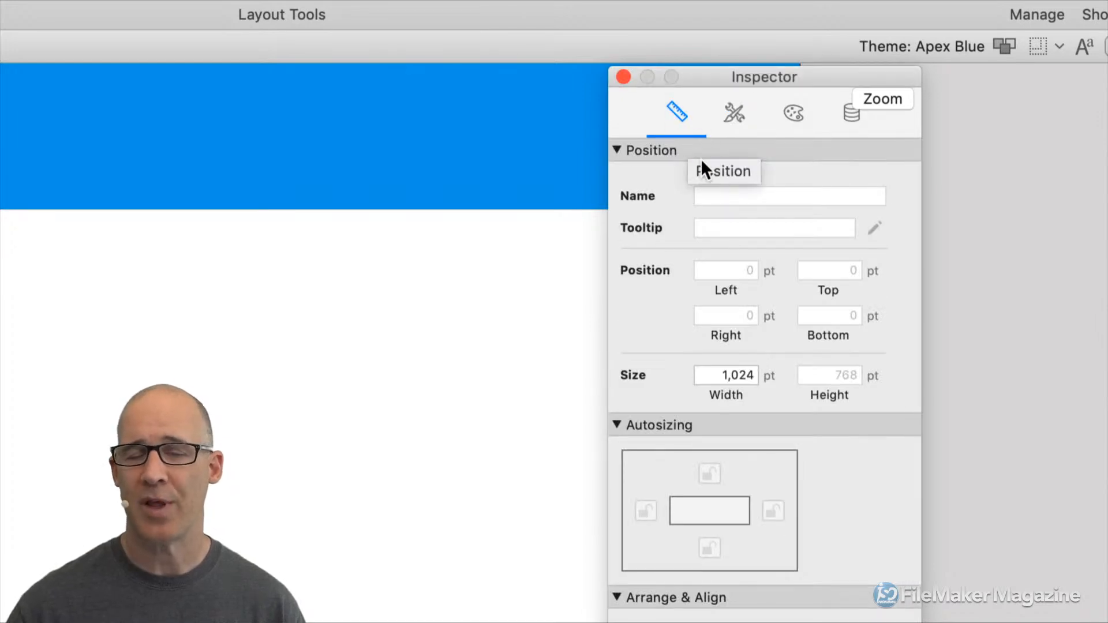
pyautogui.click(728, 130)
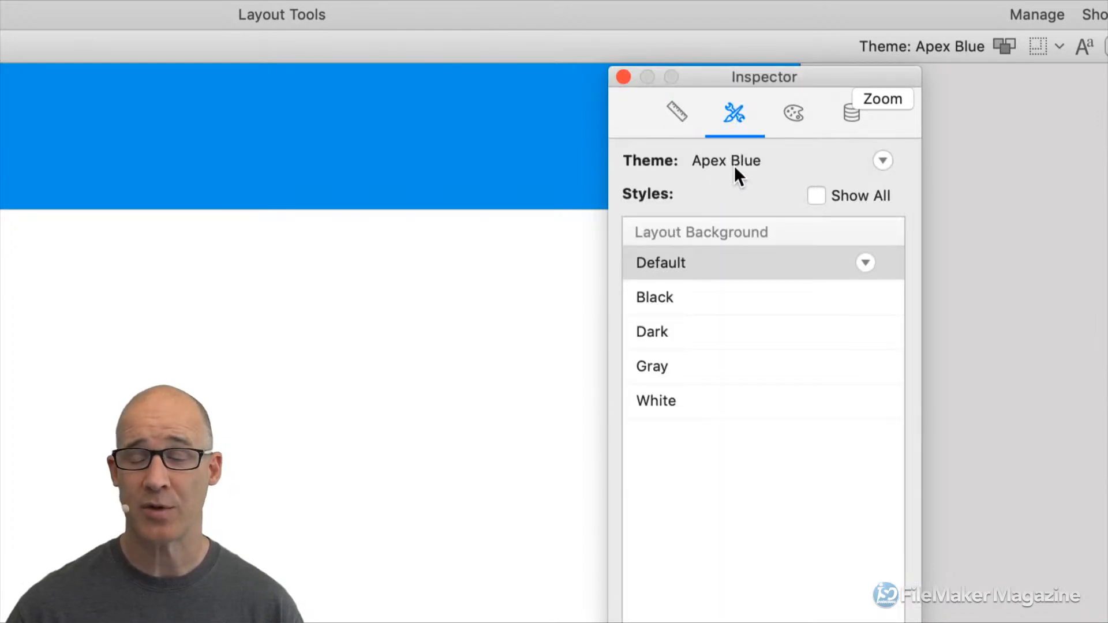
pyautogui.press('super+3')
pyautogui.press('super+4')
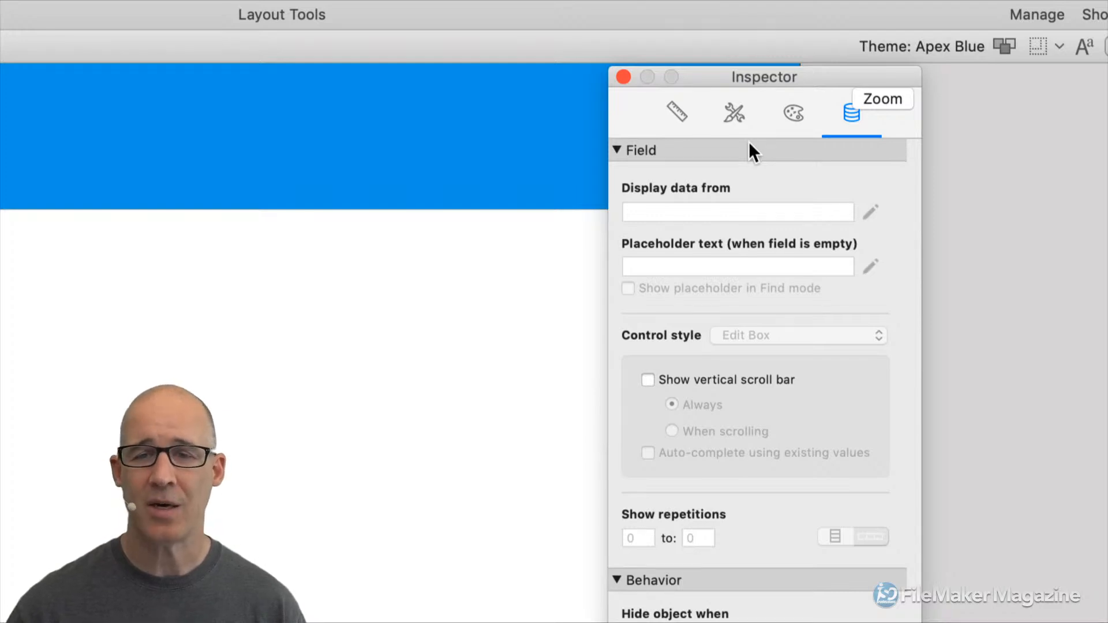
pyautogui.click(674, 115)
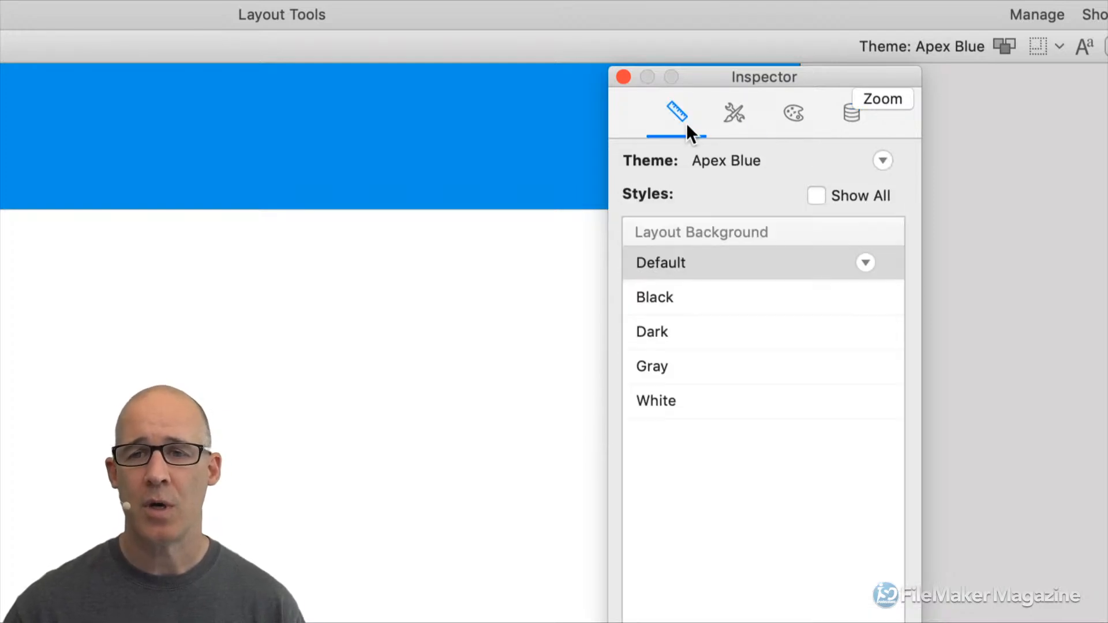
pyautogui.click(728, 136)
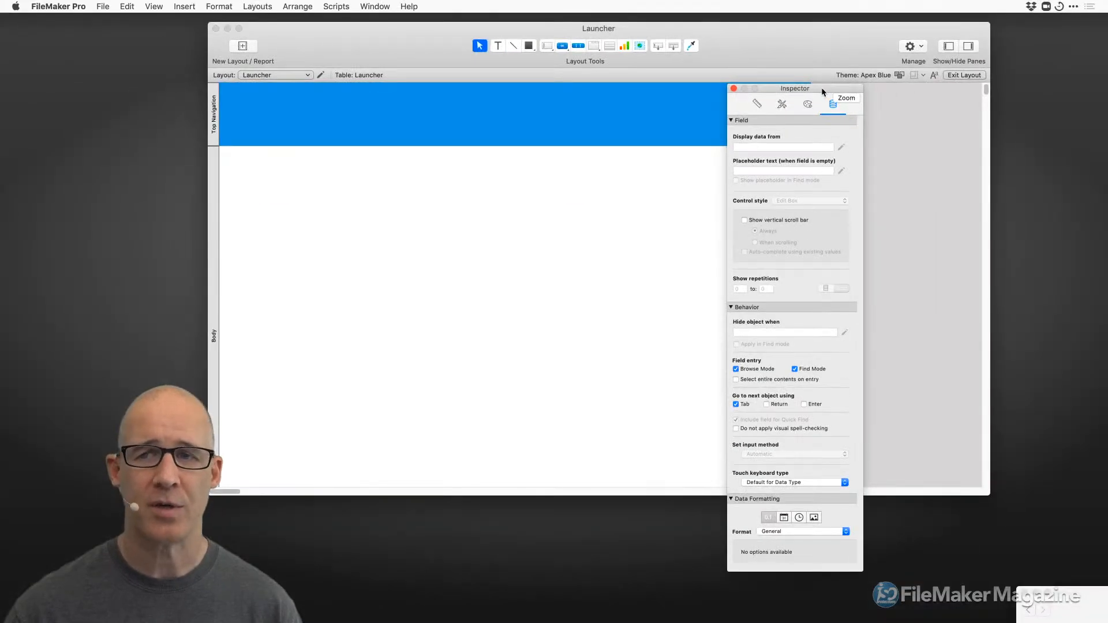
# Swap the floating Inspector for a docked right-side Inspector and resize the Launcher window.
pyautogui.click(734, 88)
pyautogui.click(969, 46)
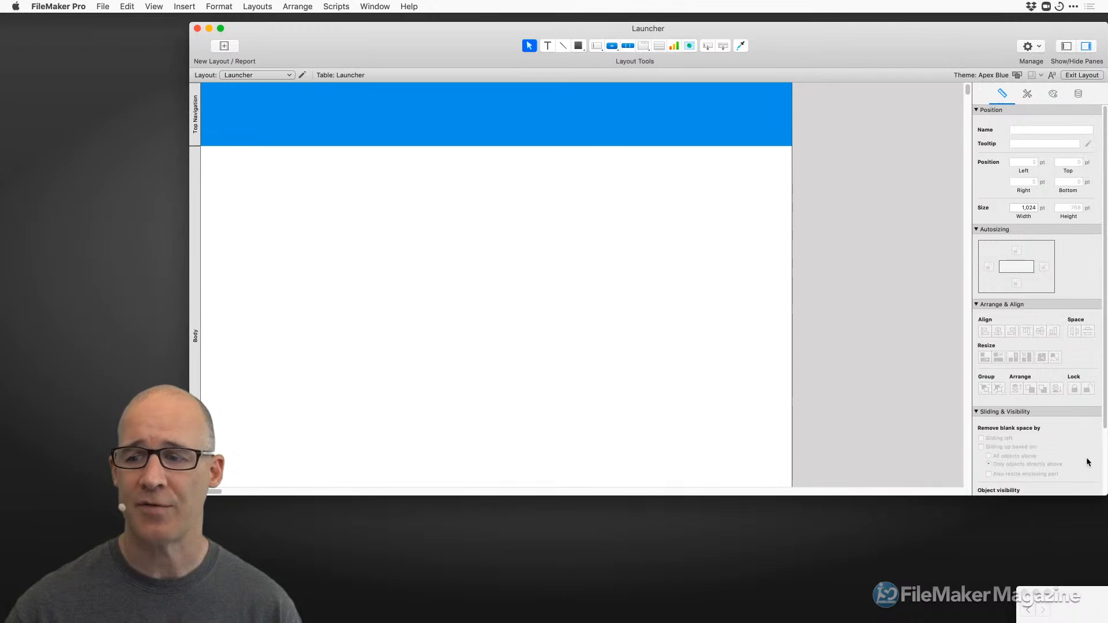
pyautogui.moveTo(1103, 494); pyautogui.dragTo(935, 469)
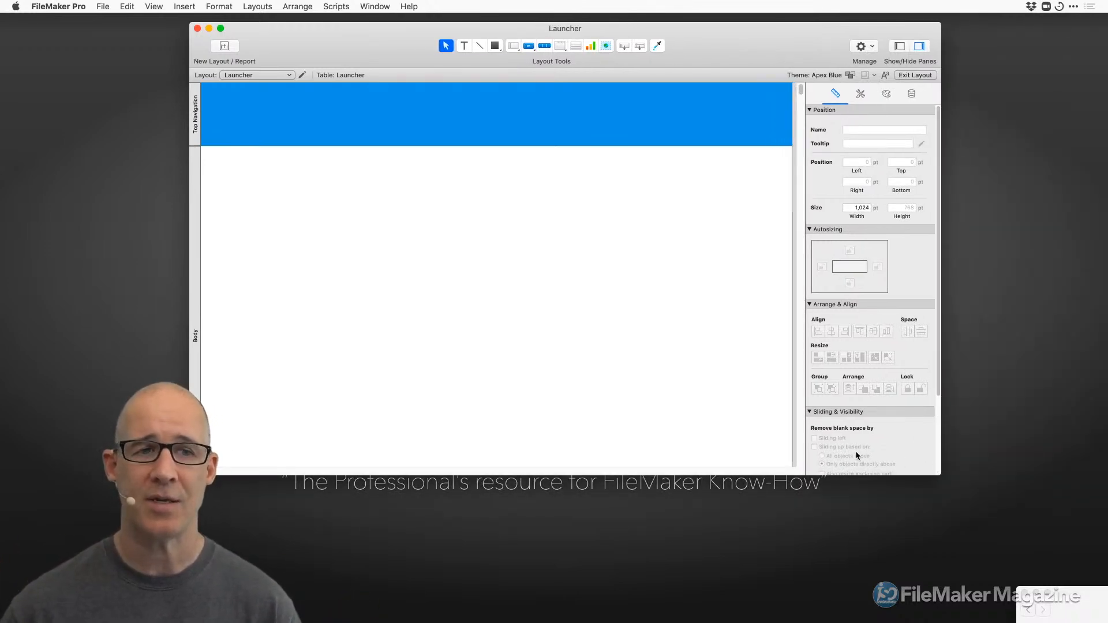
pyautogui.moveTo(677, 27); pyautogui.dragTo(694, 31)
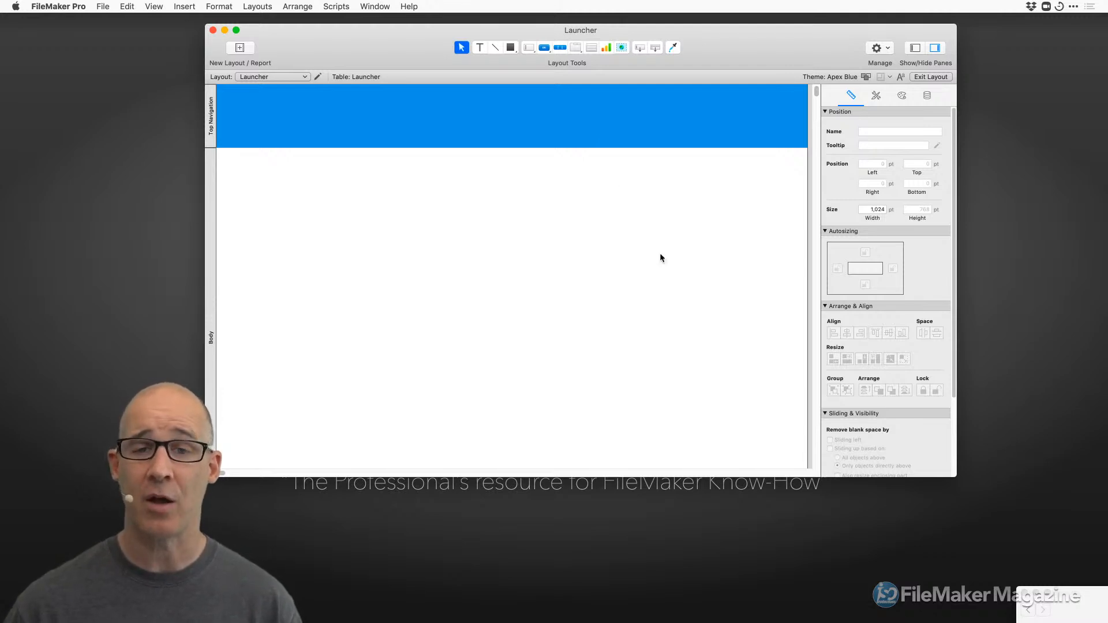
pyautogui.moveTo(955, 477); pyautogui.dragTo(968, 514)
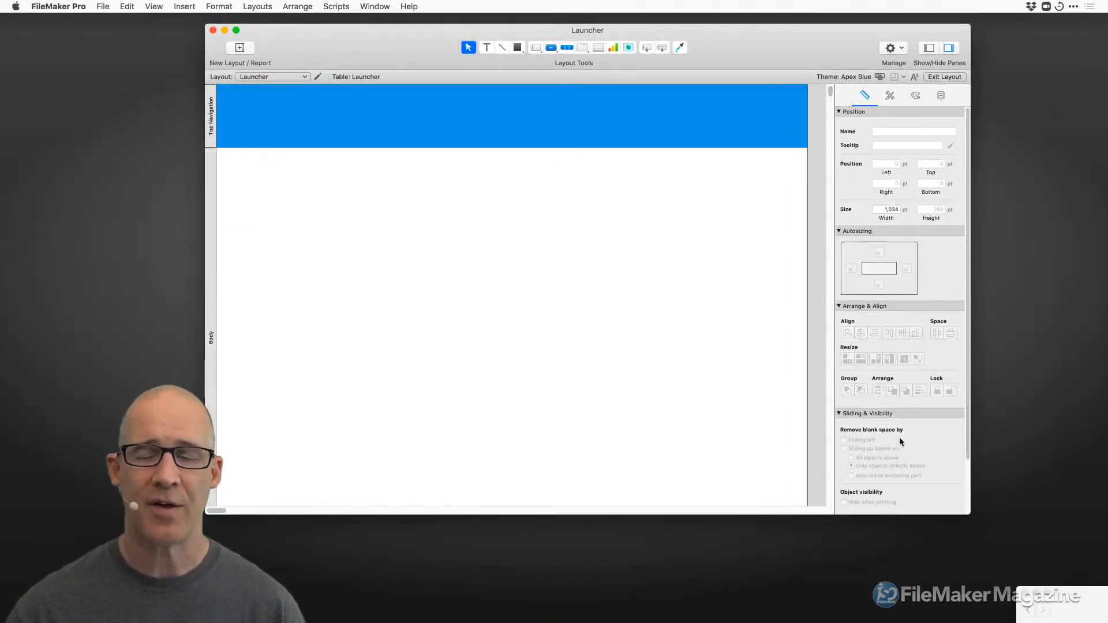
# Cycle the docked Inspector through its Position, Styles and Appearance settings, ending on Data.
pyautogui.scroll(-1, 945, 366)
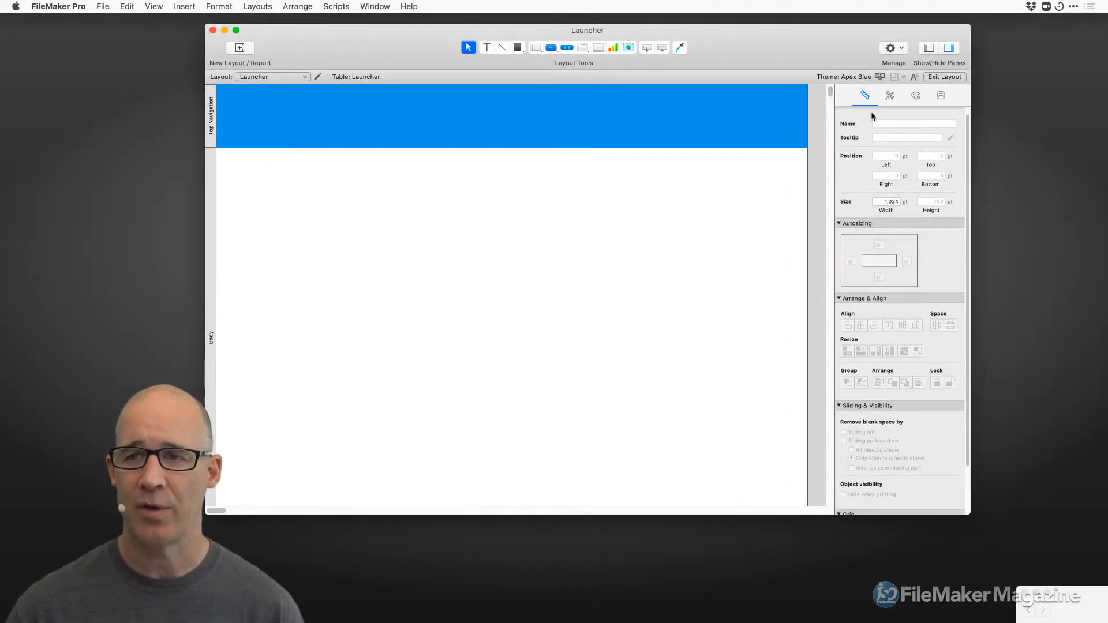
pyautogui.scroll(-5, 961, 151)
pyautogui.scroll(6, 953, 149)
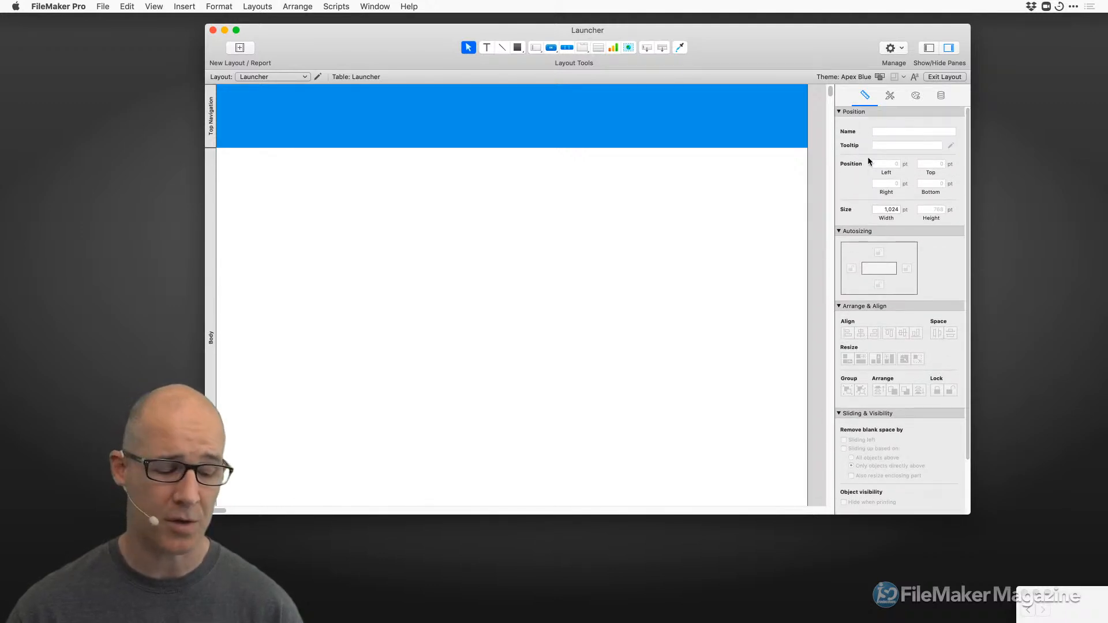
pyautogui.press('super+2')
pyautogui.press('super+3')
pyautogui.press('super+4')
pyautogui.press('super+2')
pyautogui.press('super+1')
pyautogui.press('super+2')
pyautogui.press('super+4')
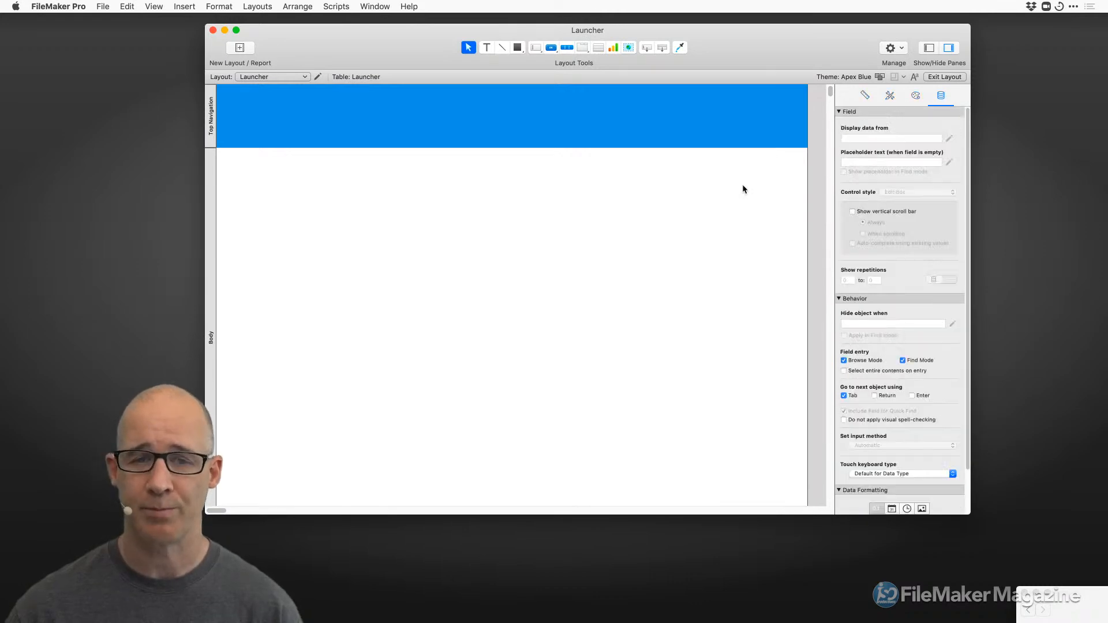
# Shift the Launcher layout window right and make it narrower and taller.
pyautogui.moveTo(715, 45)
pyautogui.mouseDown()
pyautogui.moveTo(750, 44)
pyautogui.moveTo(719, 43)
pyautogui.mouseUp()
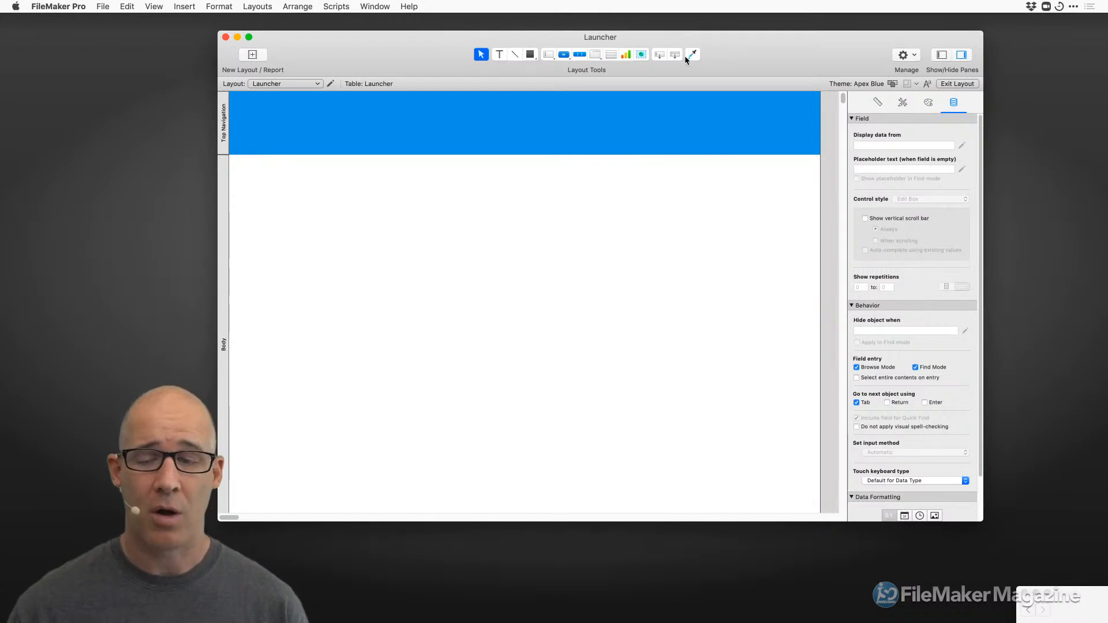
pyautogui.moveTo(982, 522); pyautogui.dragTo(964, 533)
pyautogui.moveTo(723, 50); pyautogui.dragTo(716, 51)
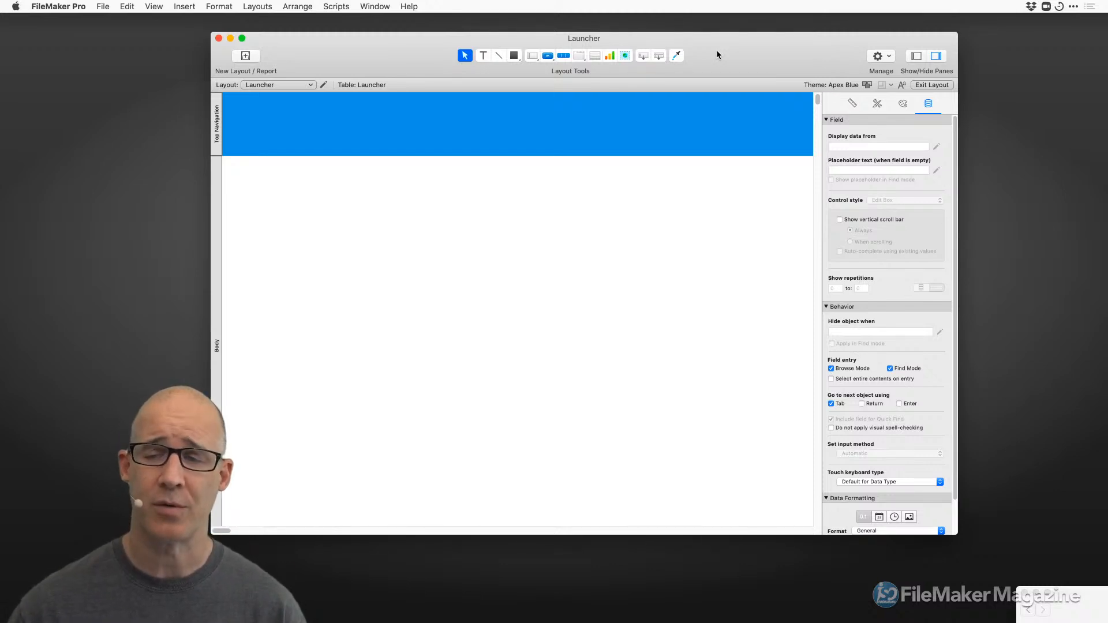
pyautogui.moveTo(707, 46); pyautogui.dragTo(709, 45)
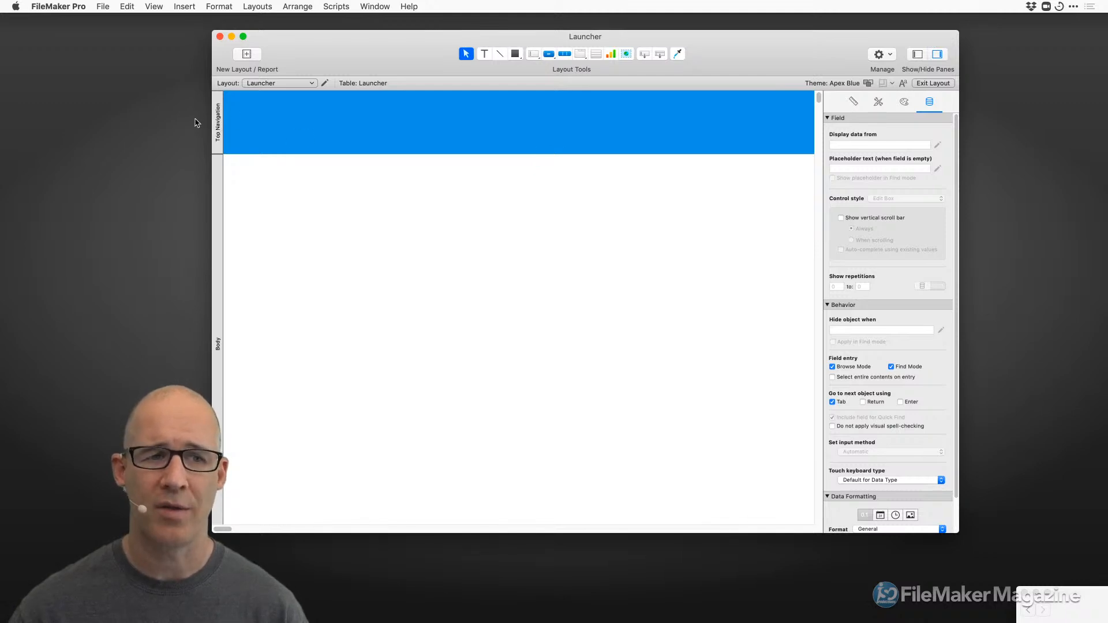
pyautogui.moveTo(277, 59); pyautogui.dragTo(367, 56)
pyautogui.moveTo(1071, 536); pyautogui.dragTo(962, 538)
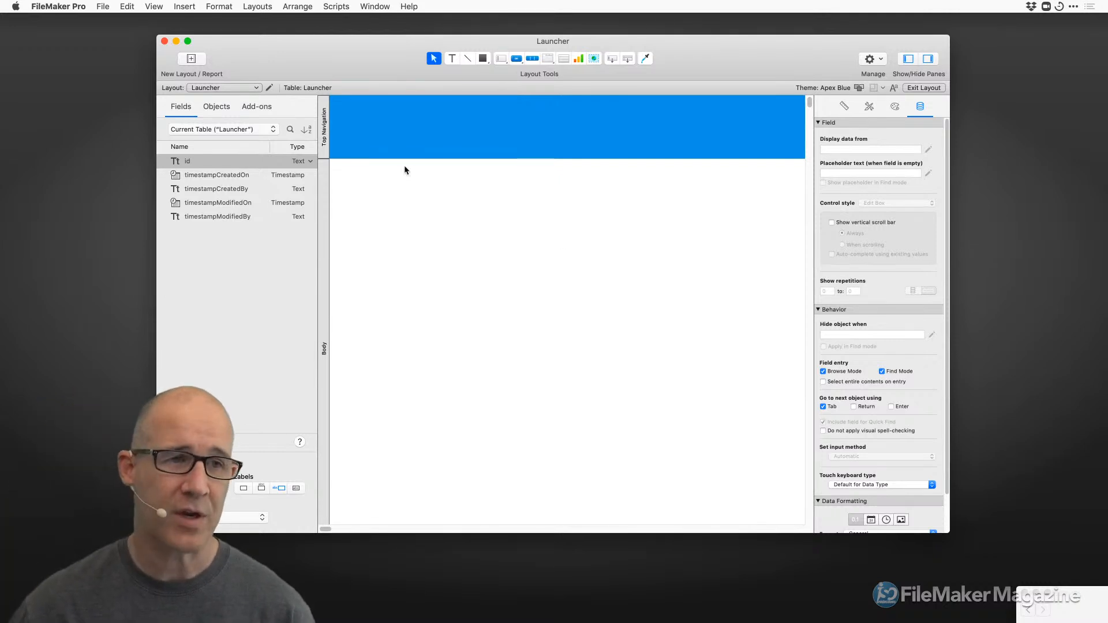
pyautogui.click(104, 6)
pyautogui.click(323, 131)
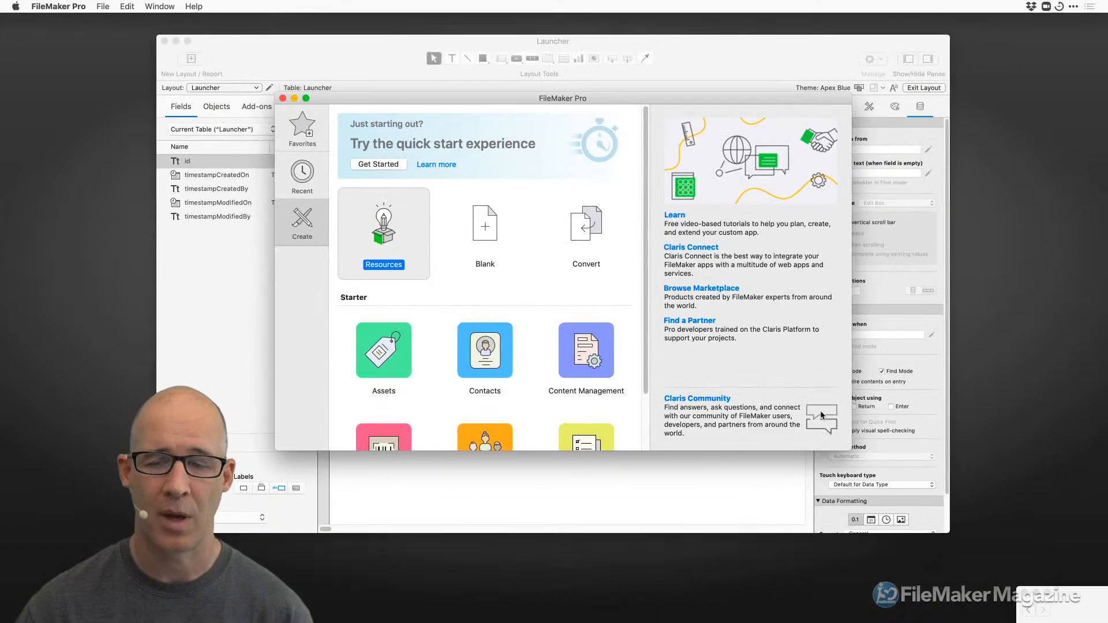
pyautogui.click(282, 98)
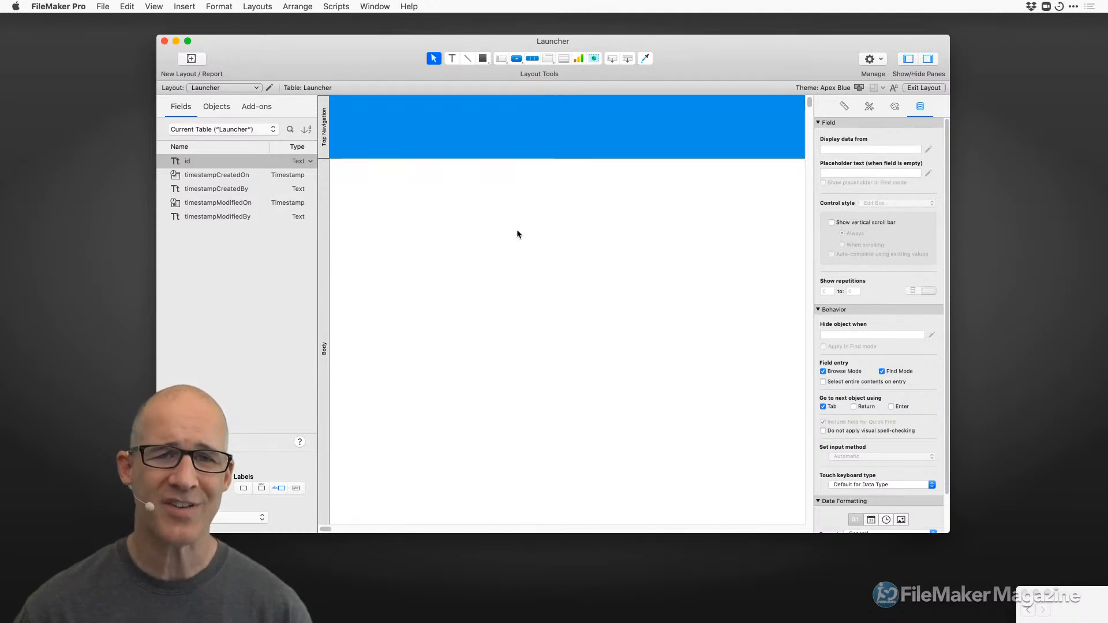
pyautogui.moveTo(689, 74); pyautogui.dragTo(705, 62)
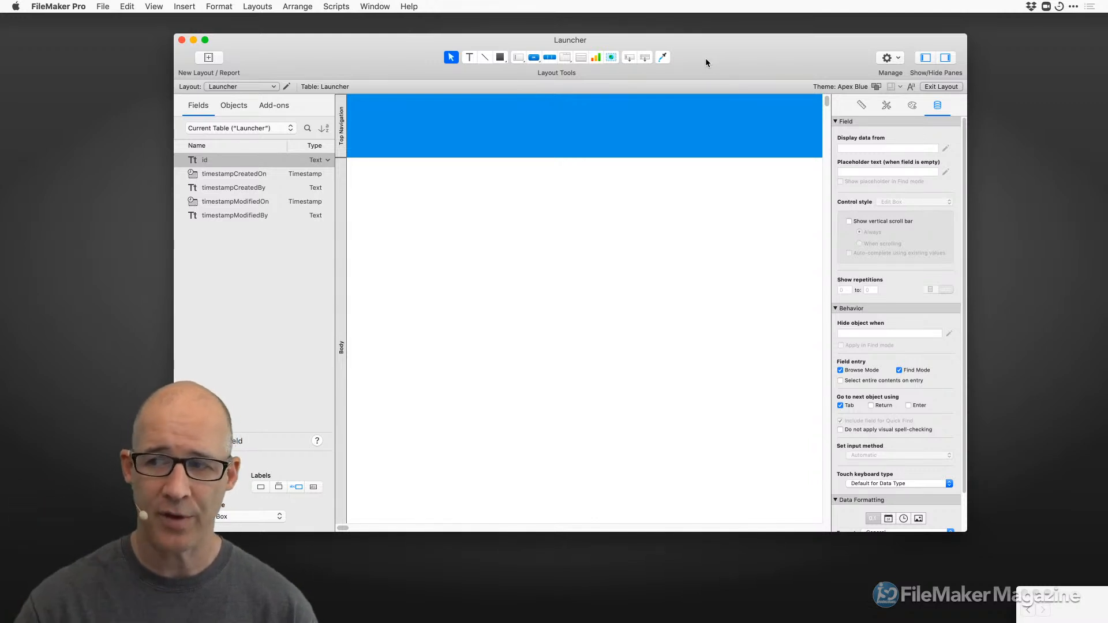
pyautogui.moveTo(705, 56)
pyautogui.mouseDown()
pyautogui.moveTo(729, 41)
pyautogui.moveTo(740, 50)
pyautogui.moveTo(716, 54)
pyautogui.mouseUp()
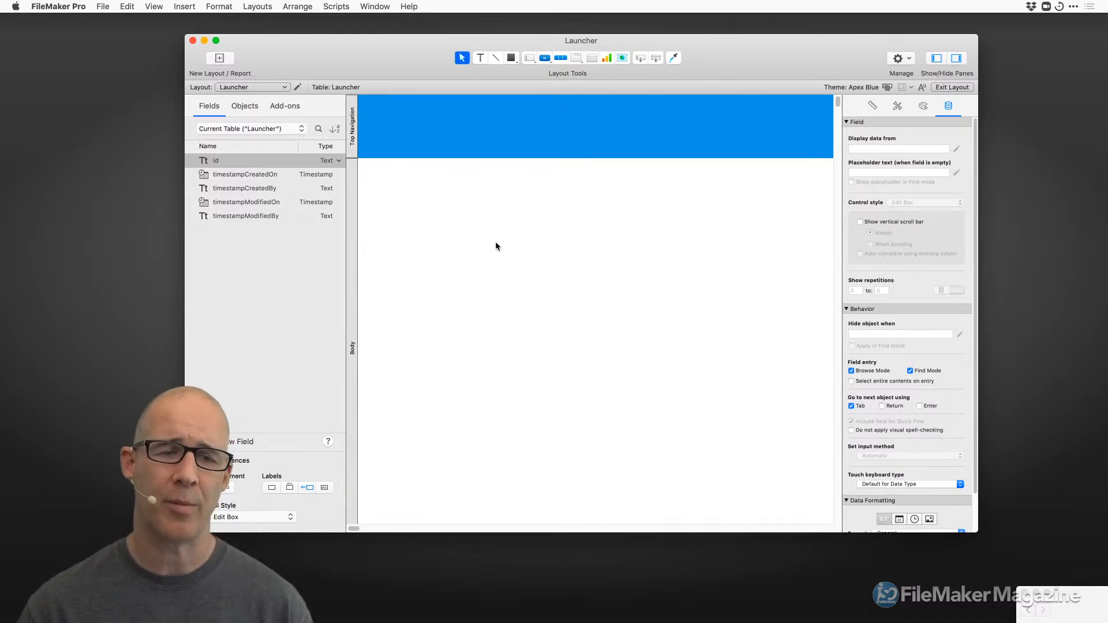
# In Manage Database, create the text fields nameFirst and nameLast in the Launcher table.
pyautogui.click(97, 5)
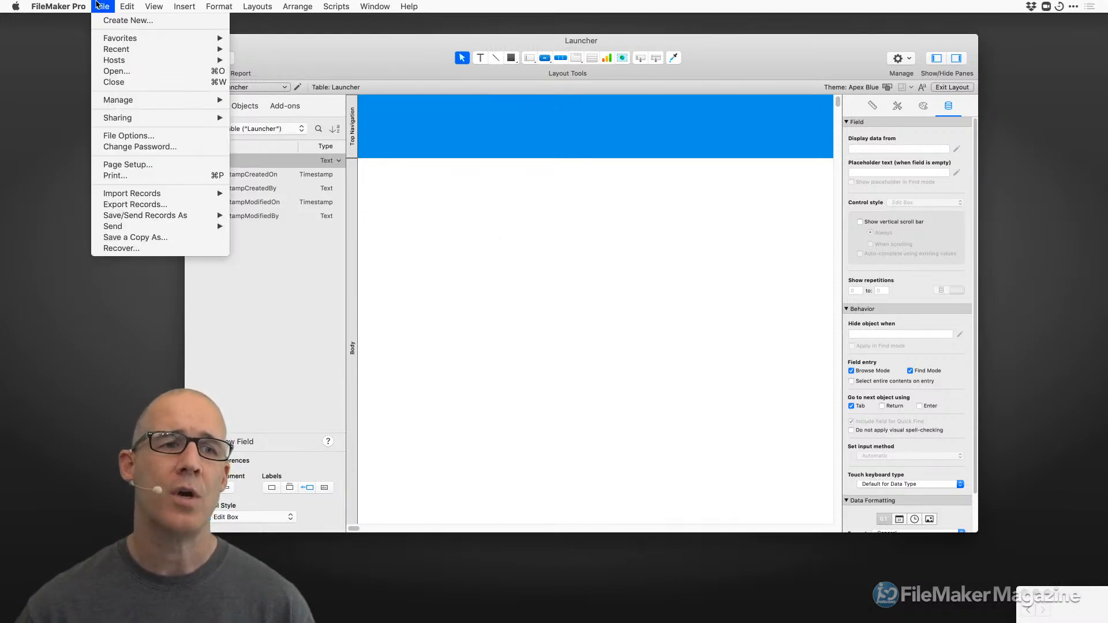
pyautogui.moveTo(141, 102)
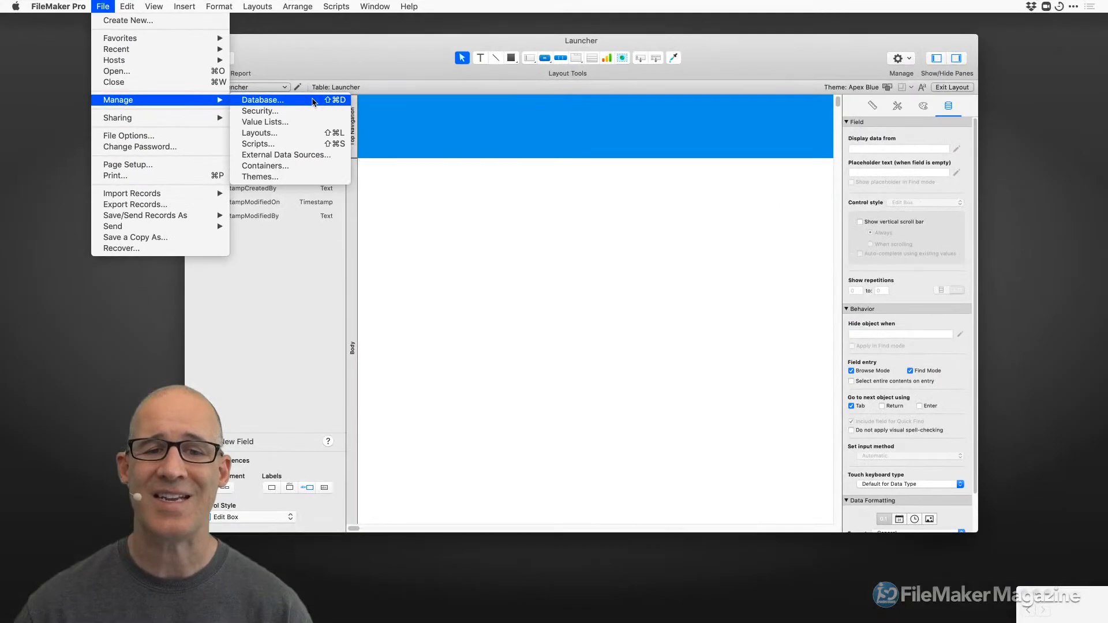
pyautogui.click(913, 487)
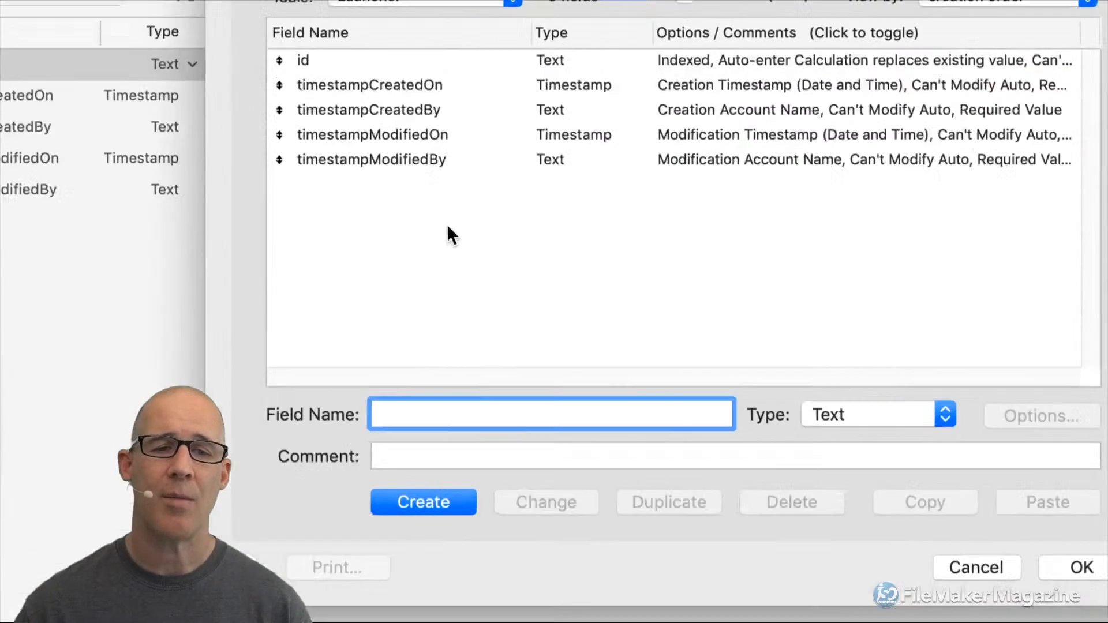
pyautogui.write('nameFirst')
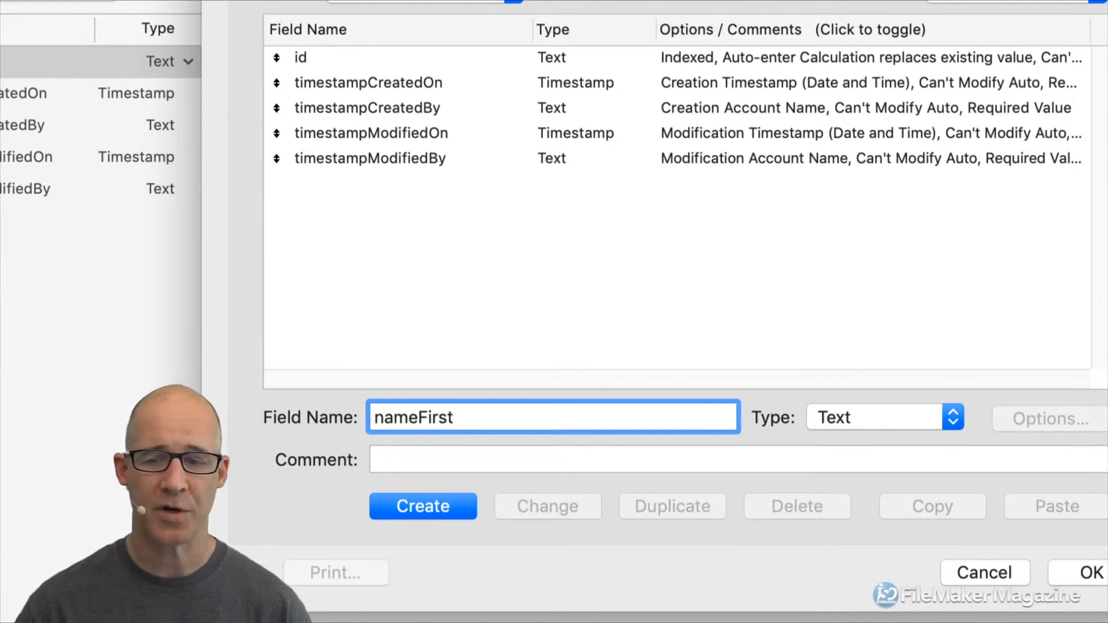
pyautogui.press('Return')
pyautogui.write('nameLas')
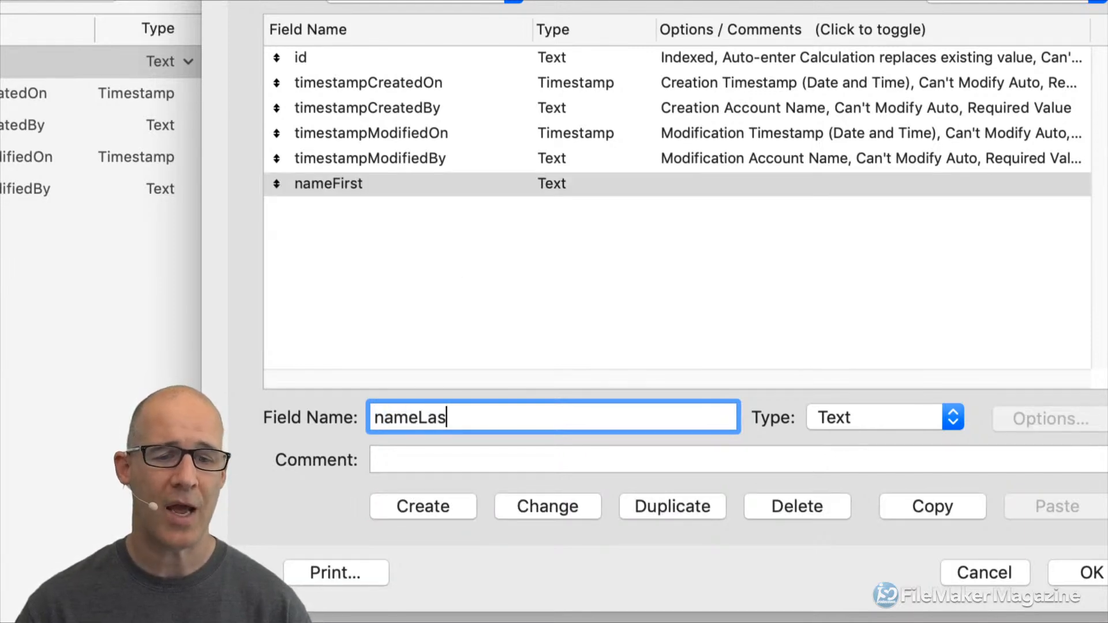
pyautogui.press('Return')
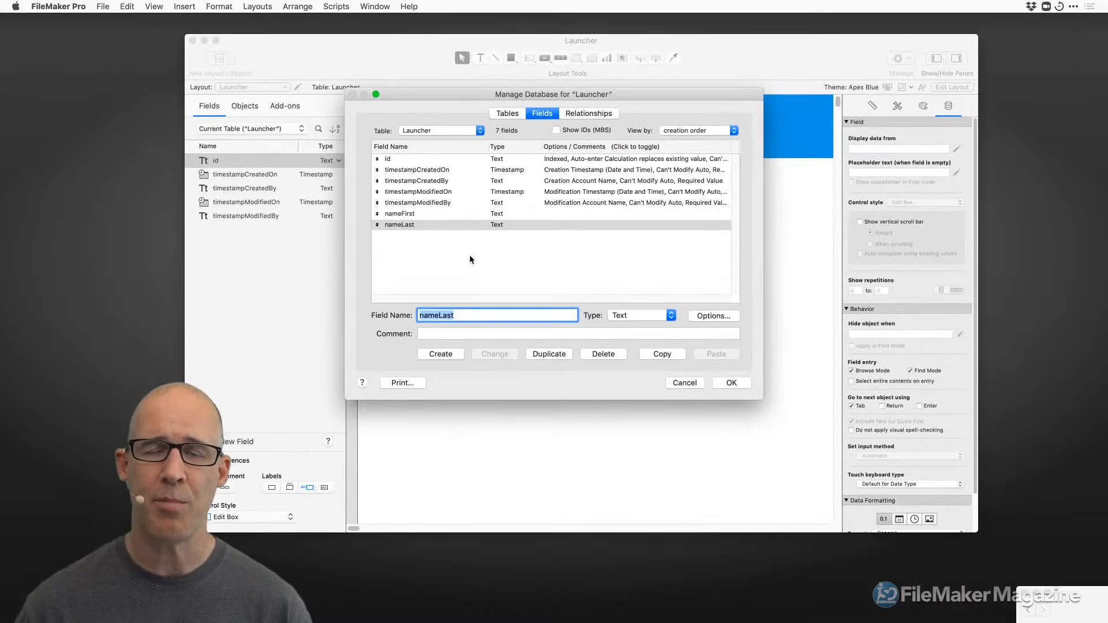
# Reposition the Manage Database dialog and confirm the new fields with OK.
pyautogui.moveTo(559, 94); pyautogui.dragTo(679, 123)
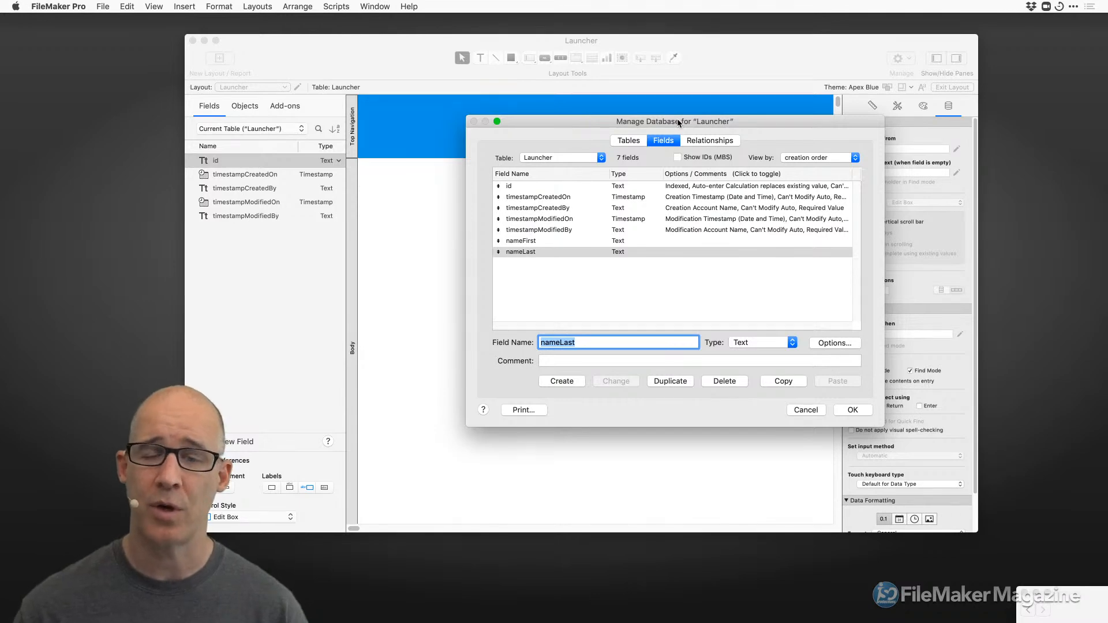
pyautogui.moveTo(680, 123); pyautogui.dragTo(618, 104)
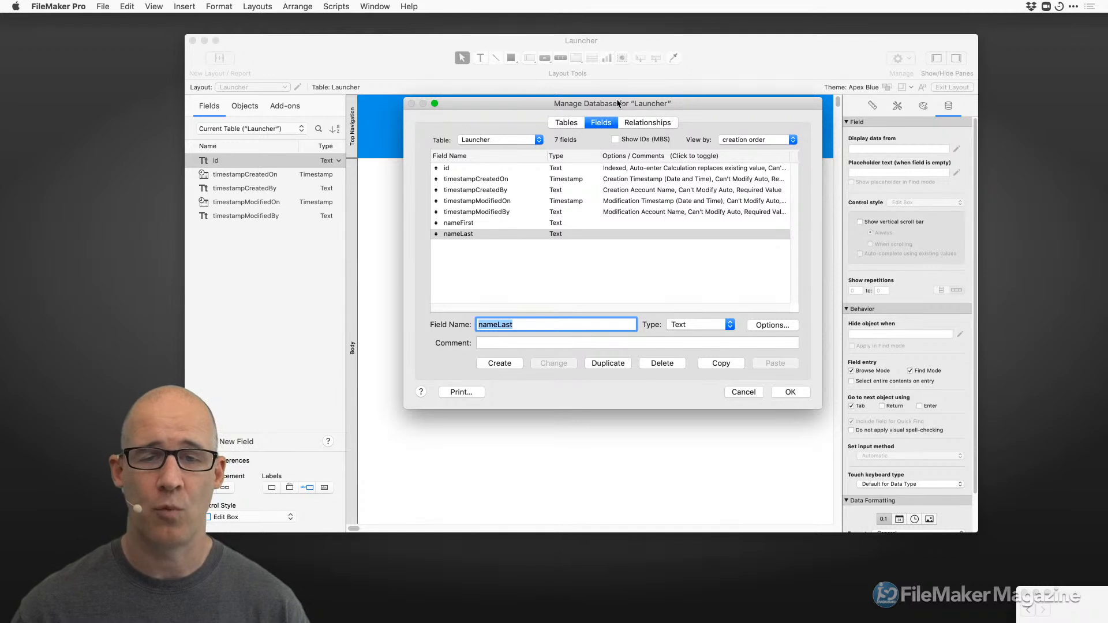
pyautogui.moveTo(618, 104); pyautogui.dragTo(646, 149)
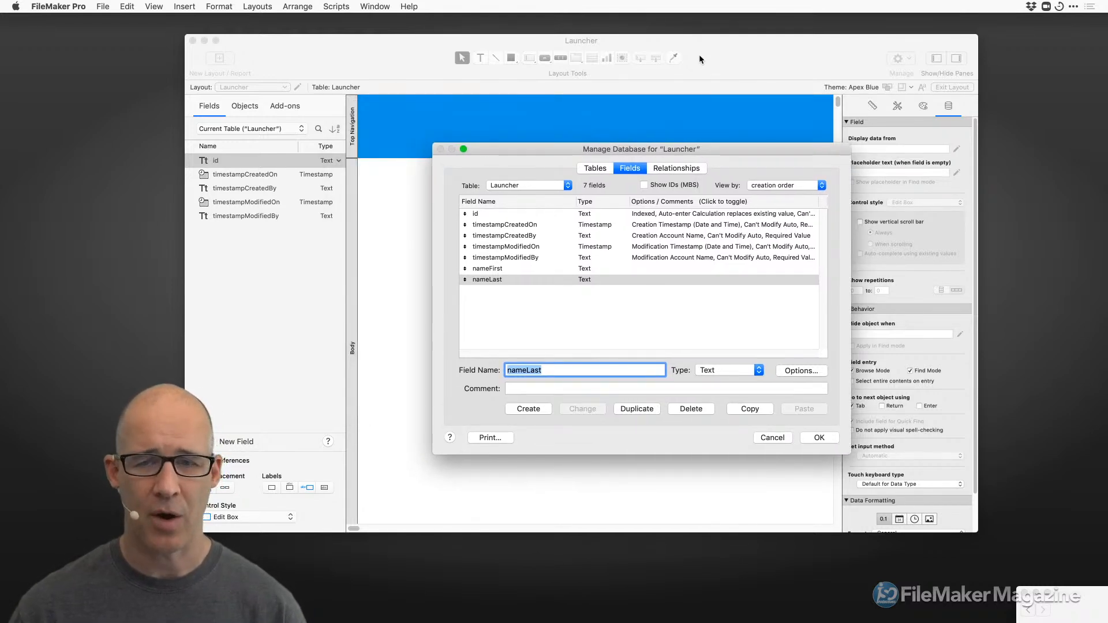
pyautogui.moveTo(619, 154); pyautogui.dragTo(583, 115)
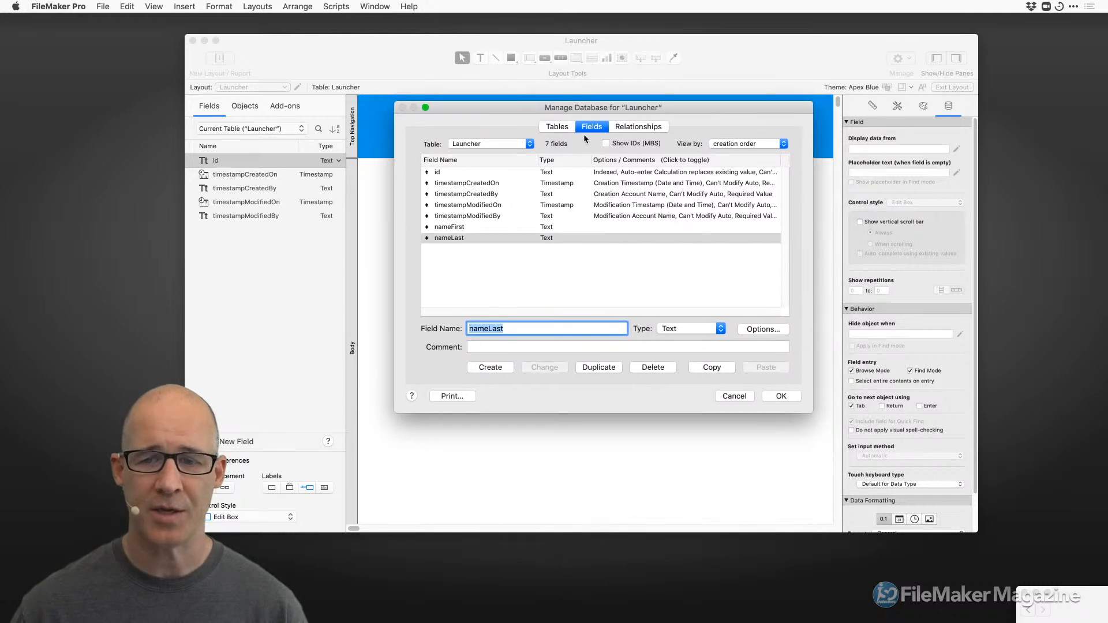
pyautogui.click(779, 396)
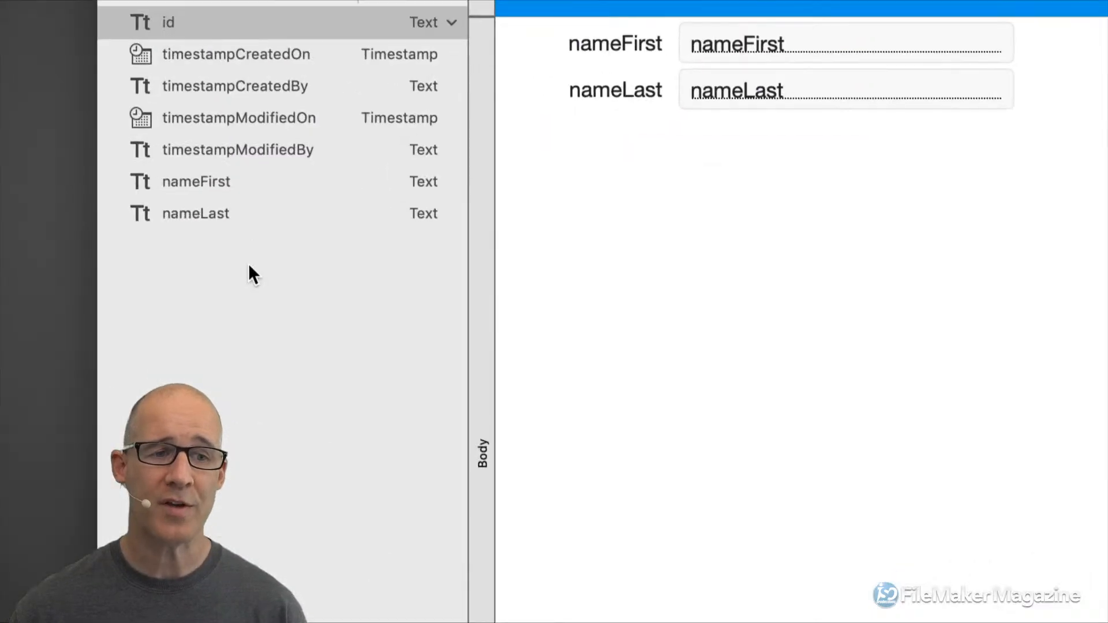
# Add an 'address' text field from the Fields pane, then preview the layout in Browse mode.
pyautogui.click(250, 282)
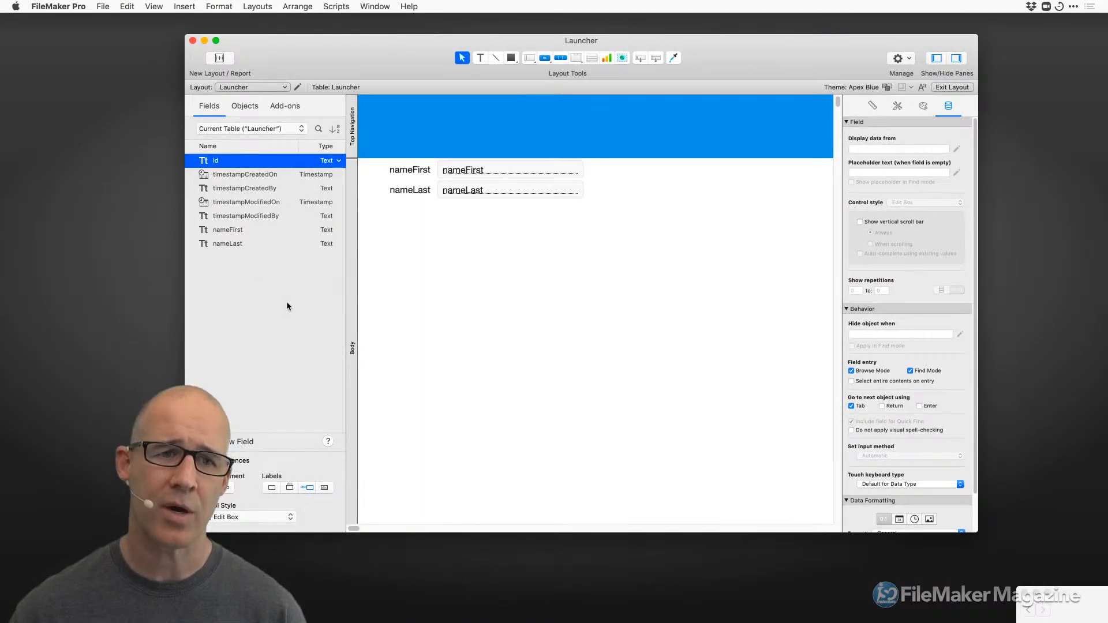
pyautogui.click(237, 441)
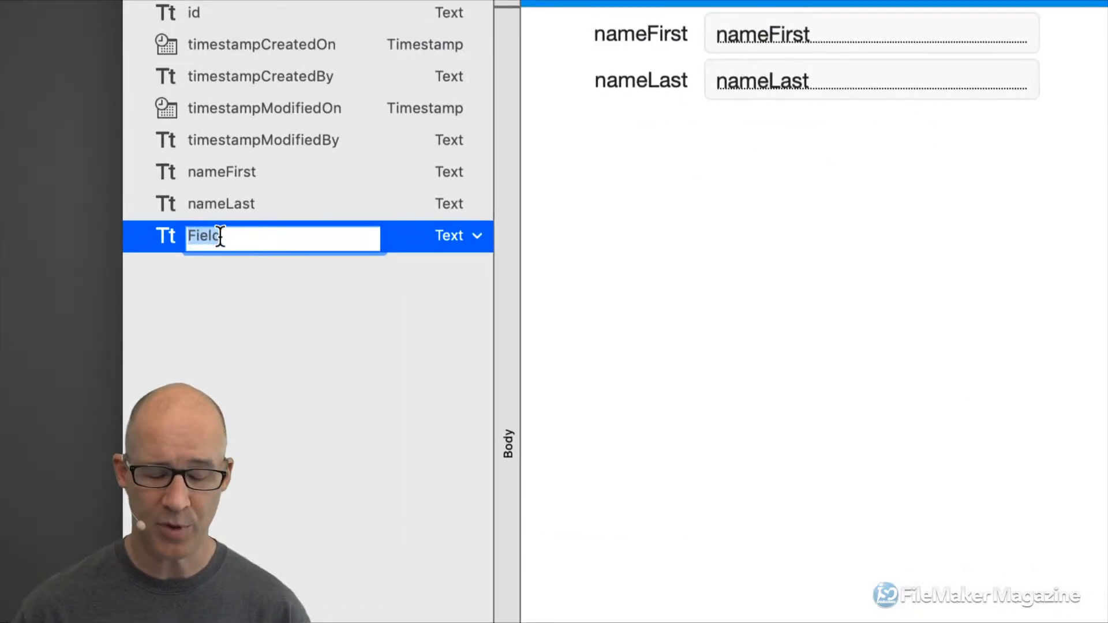
pyautogui.press('BackSpace')
pyautogui.write('address')
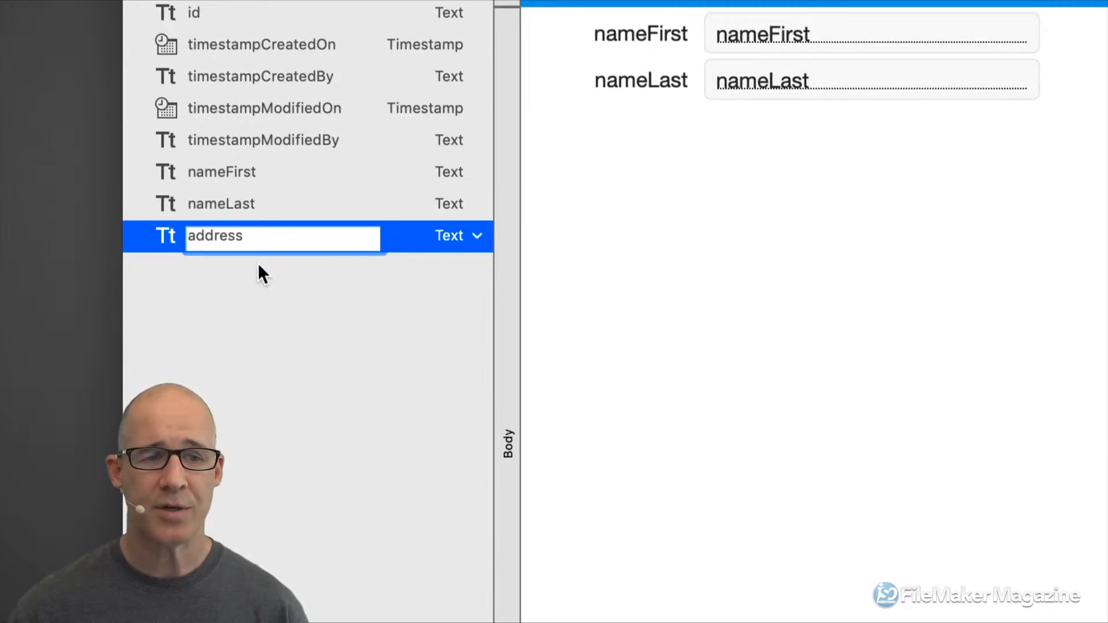
pyautogui.press('Return')
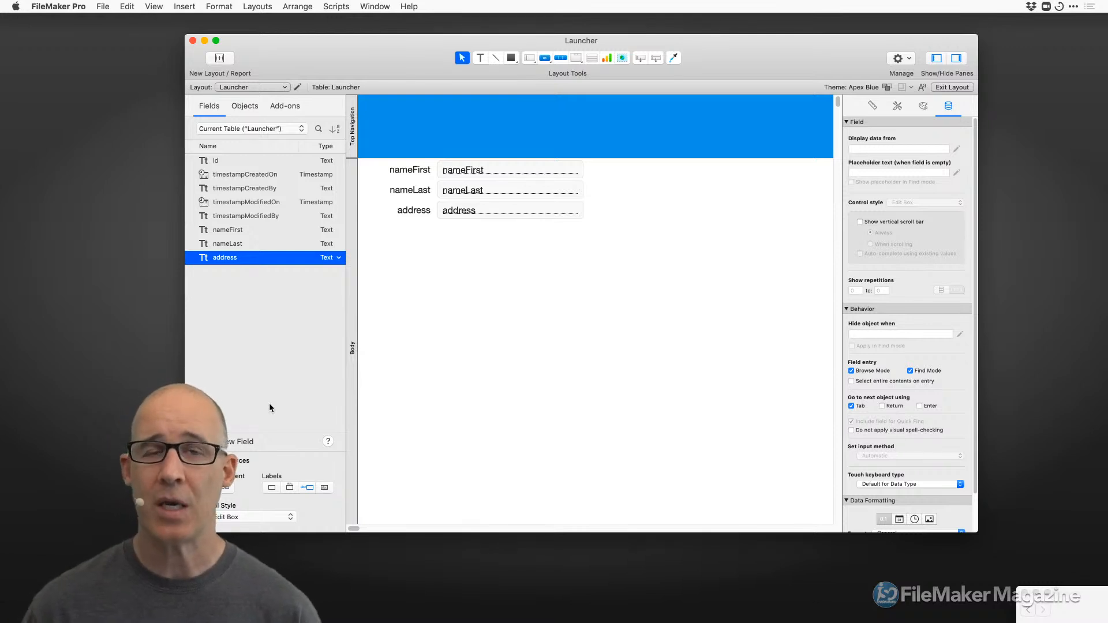
pyautogui.press('super+b')
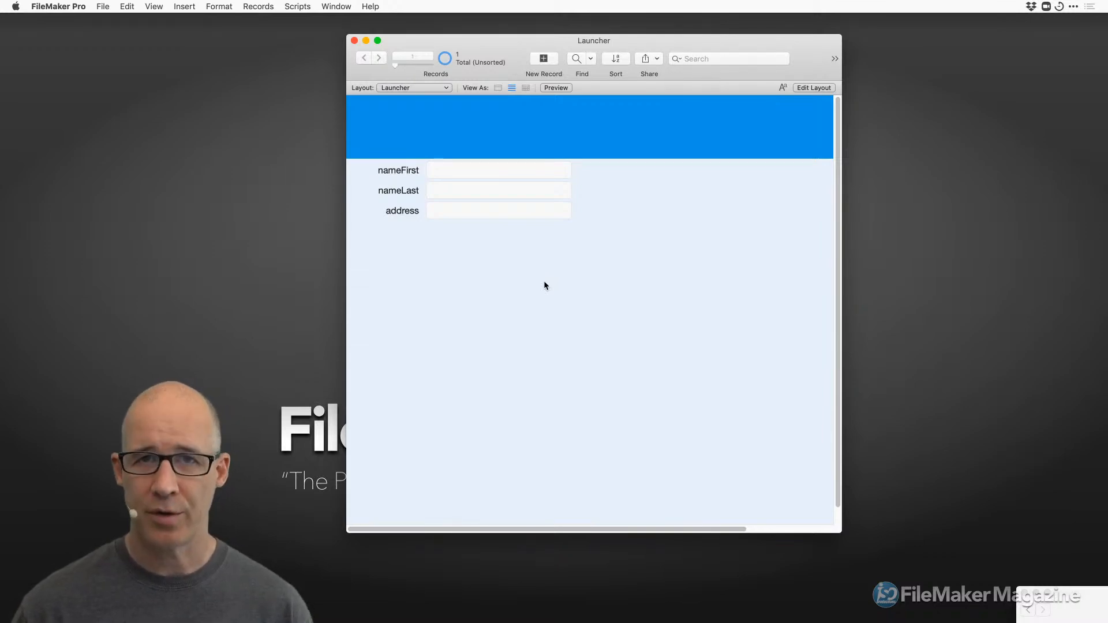
# Return from the Browse preview to Layout mode with Cmd+L.
pyautogui.press('super+l')
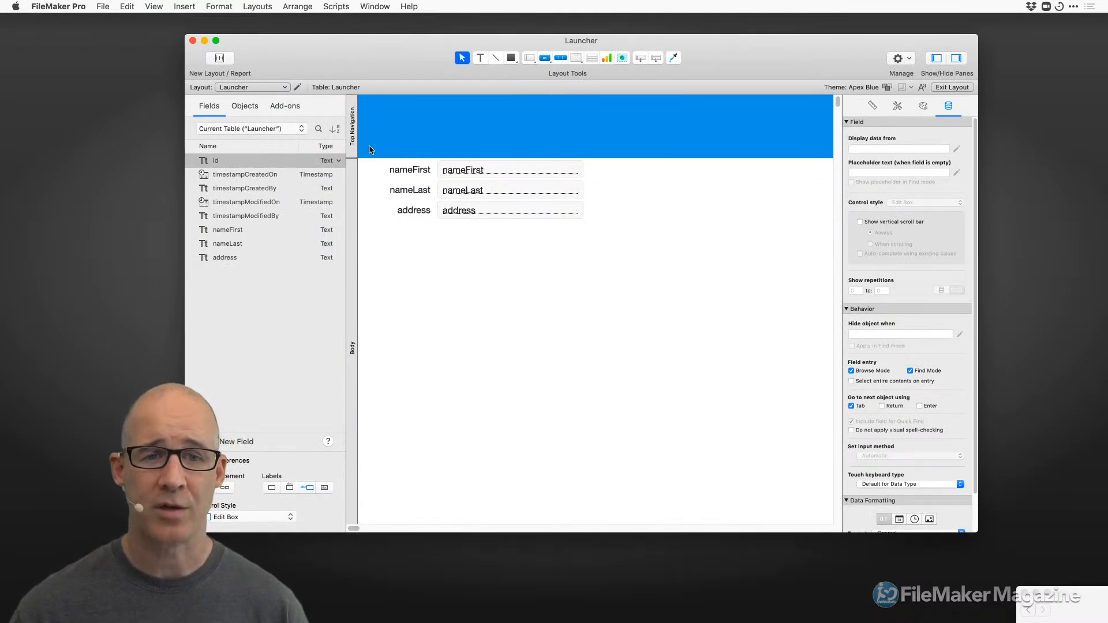
# Open the Table View Properties from Layout Setup's Views settings.
pyautogui.rightClick(500, 263)
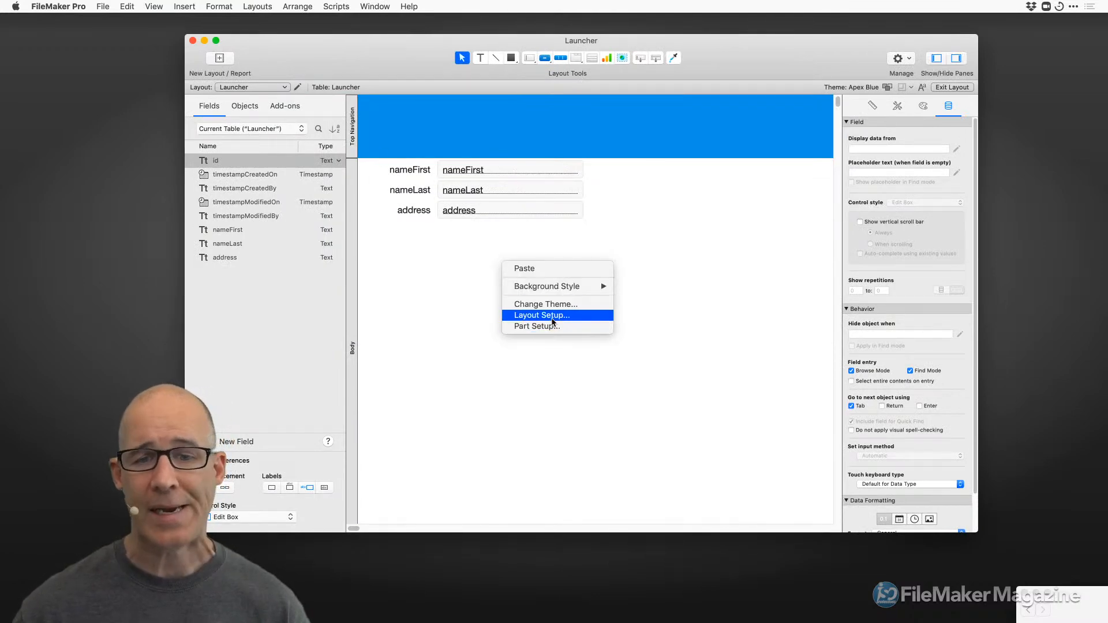
pyautogui.click(551, 317)
pyautogui.click(527, 130)
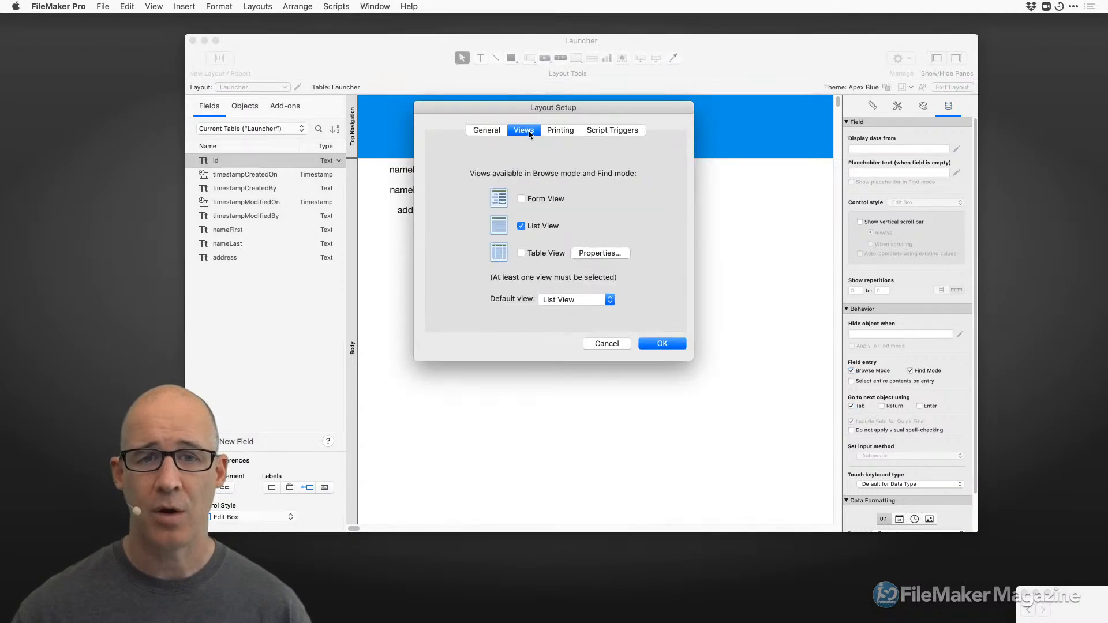
pyautogui.click(555, 413)
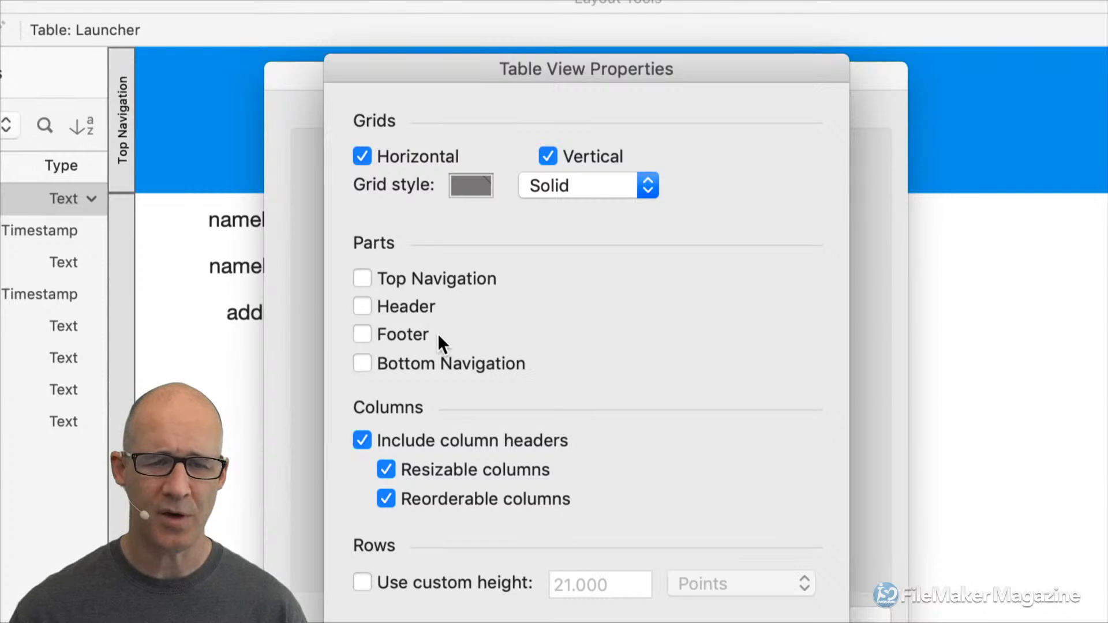
pyautogui.moveTo(603, 65); pyautogui.dragTo(629, 23)
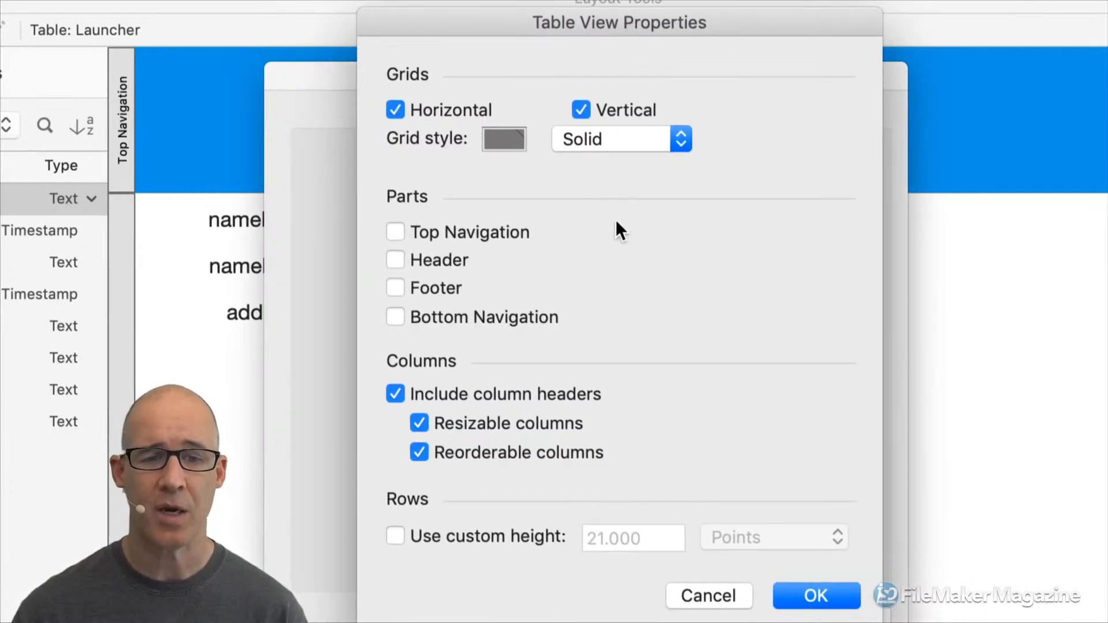
# Tick the Top Navigation, Header, Footer and Bottom Navigation parts for table view.
pyautogui.click(423, 234)
pyautogui.click(431, 261)
pyautogui.click(436, 288)
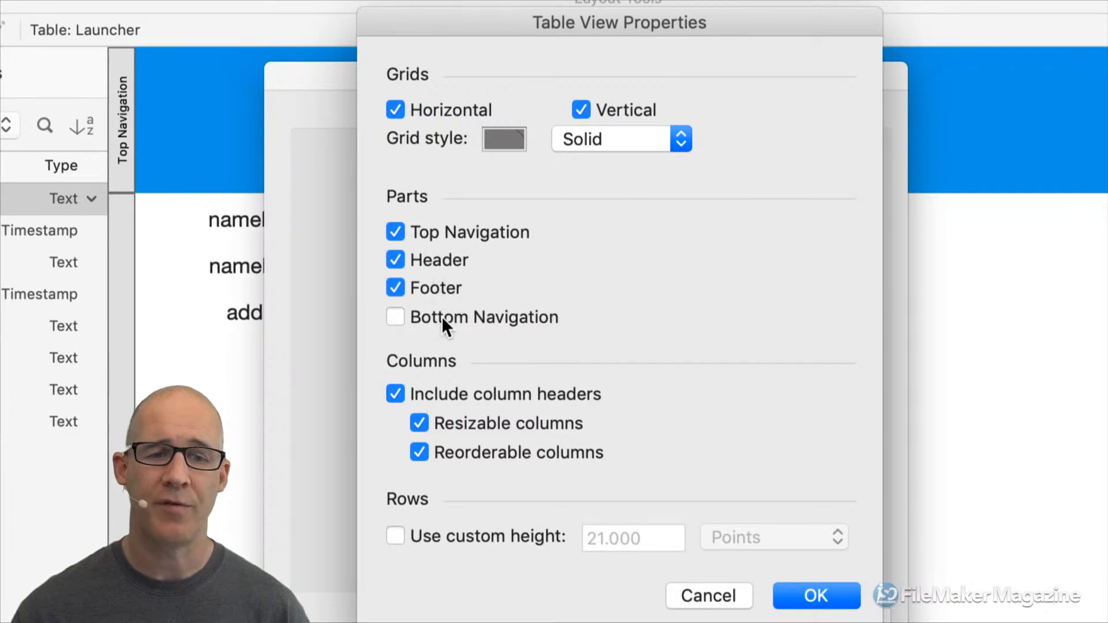
pyautogui.click(442, 317)
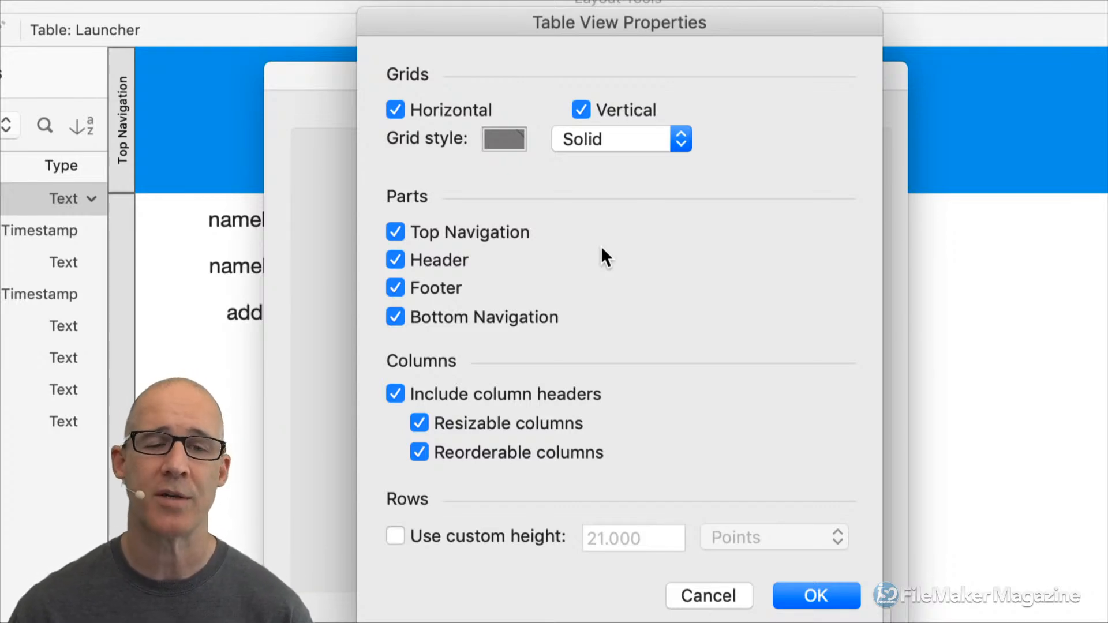
# Make table grid lines light grey, keep default row height, and confirm both dialogs.
pyautogui.click(504, 138)
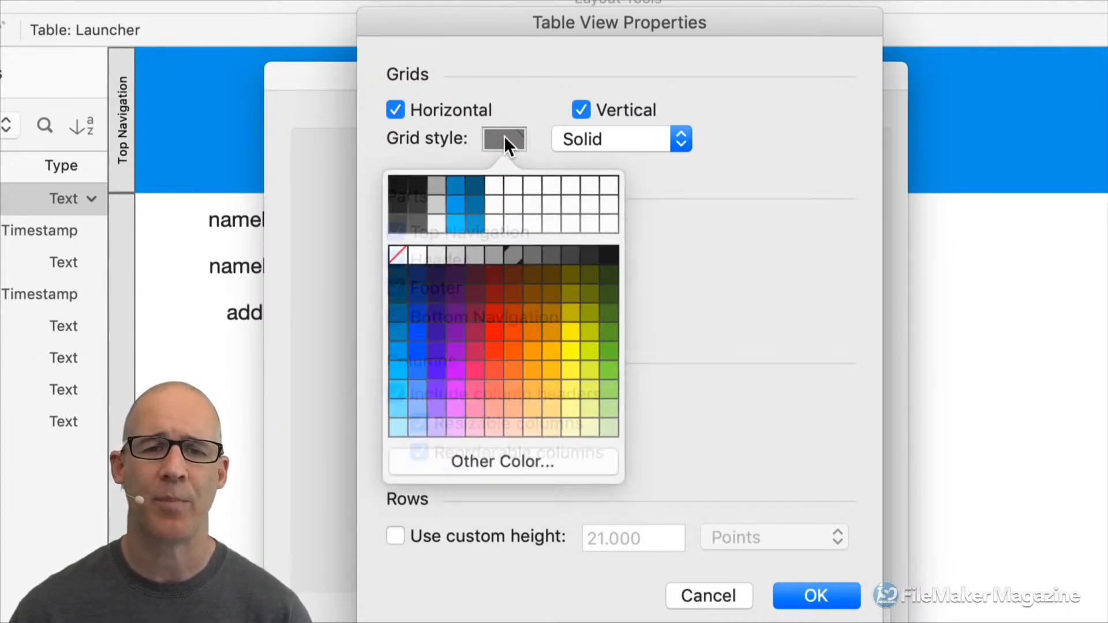
pyautogui.click(439, 252)
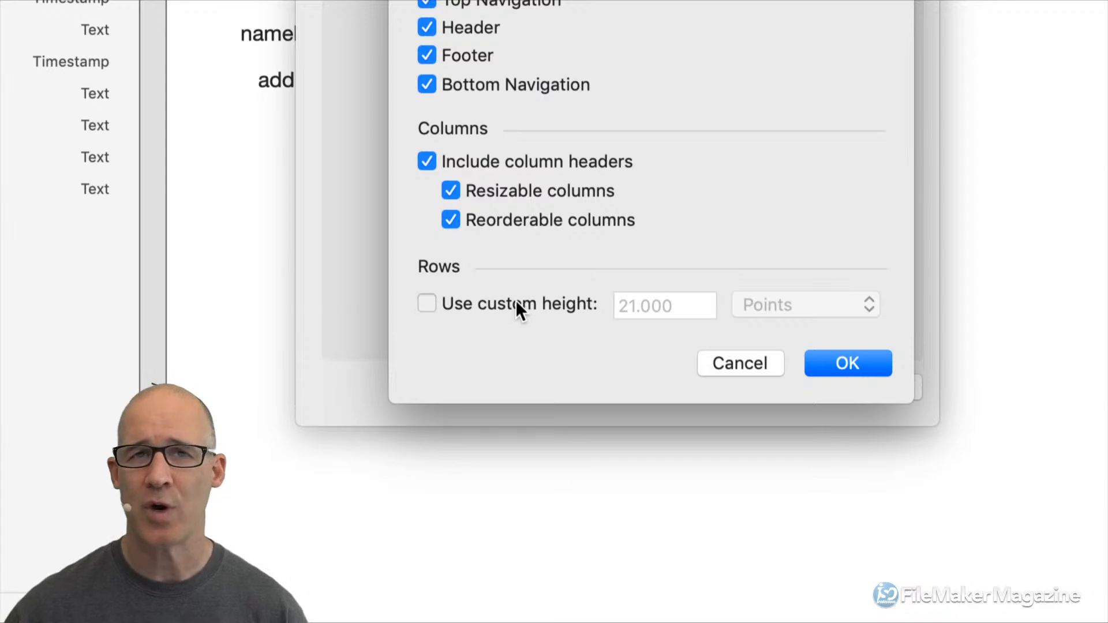
pyautogui.click(515, 300)
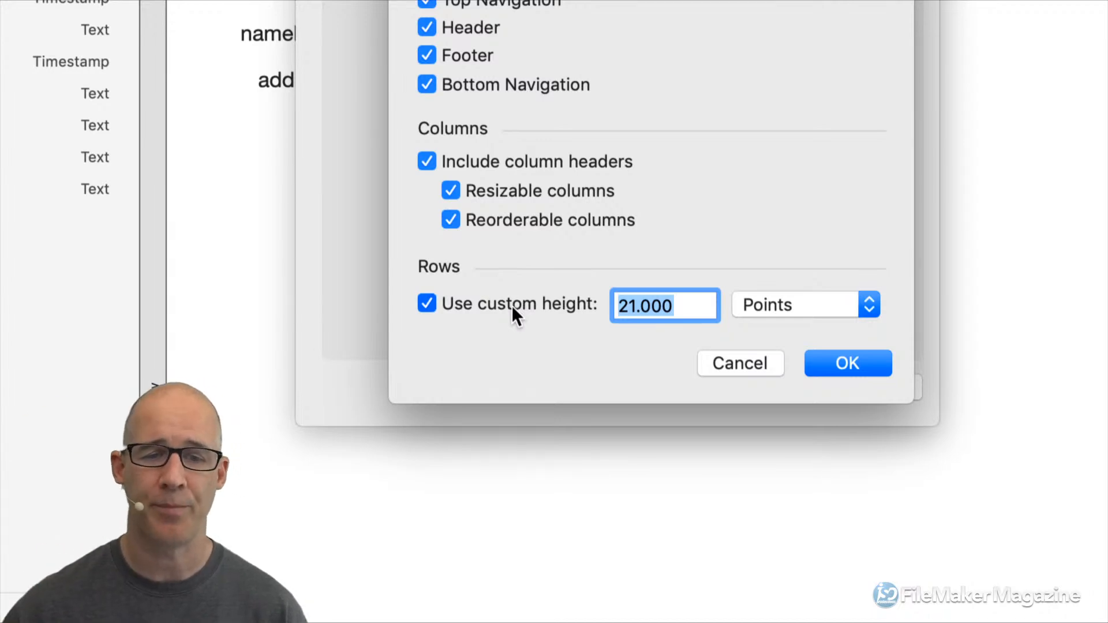
pyautogui.click(512, 305)
pyautogui.click(836, 359)
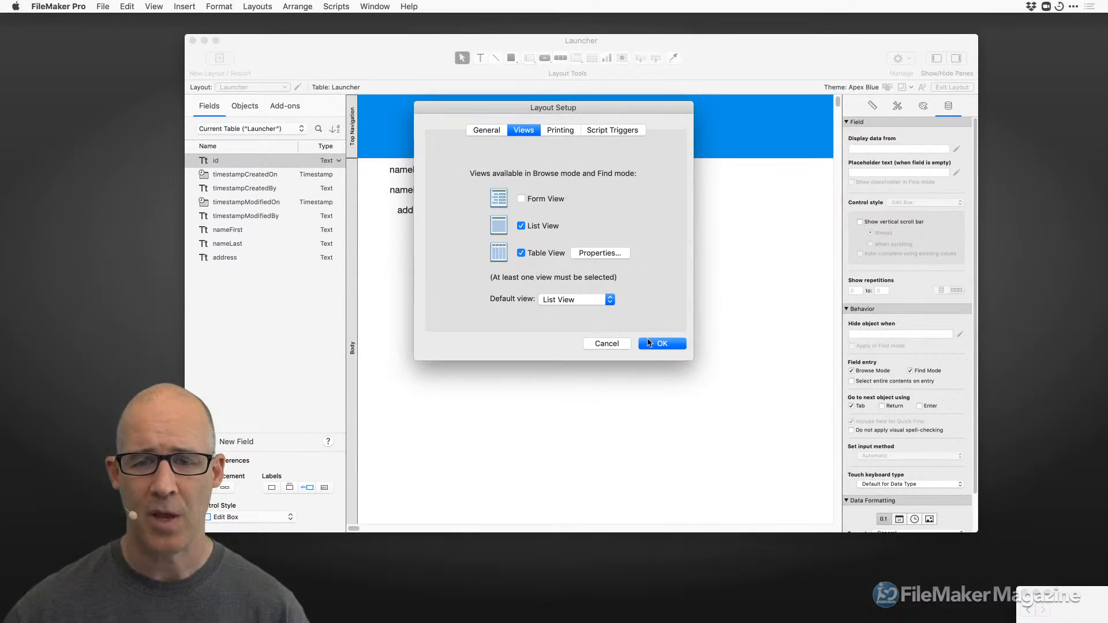
pyautogui.click(648, 343)
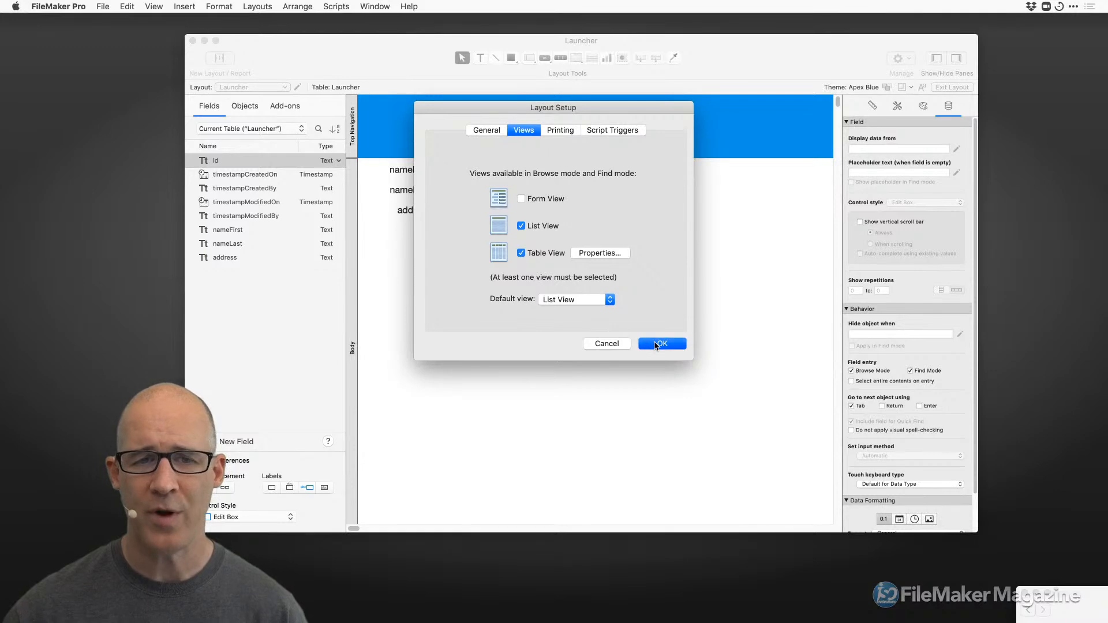
# Show Launcher records as a table in Browse mode and briefly check Manage Database.
pyautogui.press('super+b')
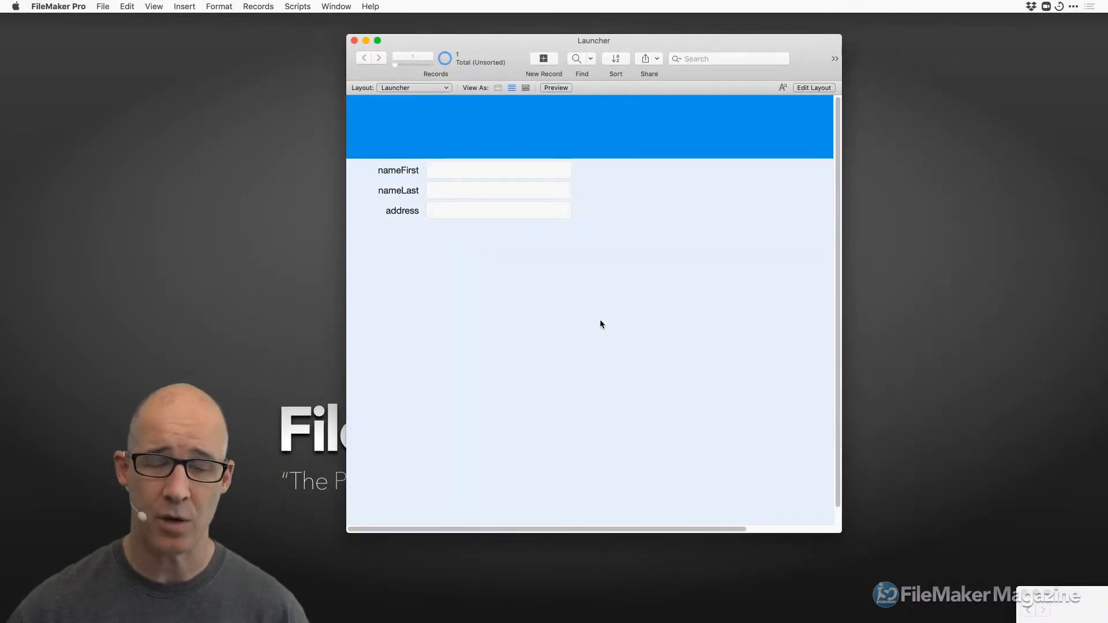
pyautogui.click(525, 88)
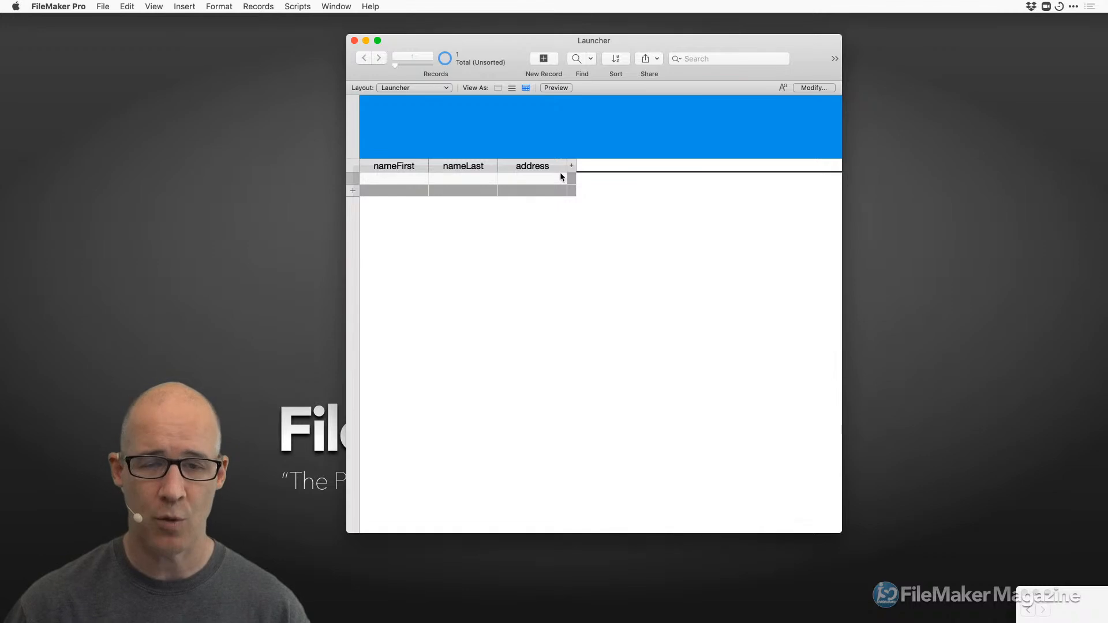
pyautogui.press('super+shift+d')
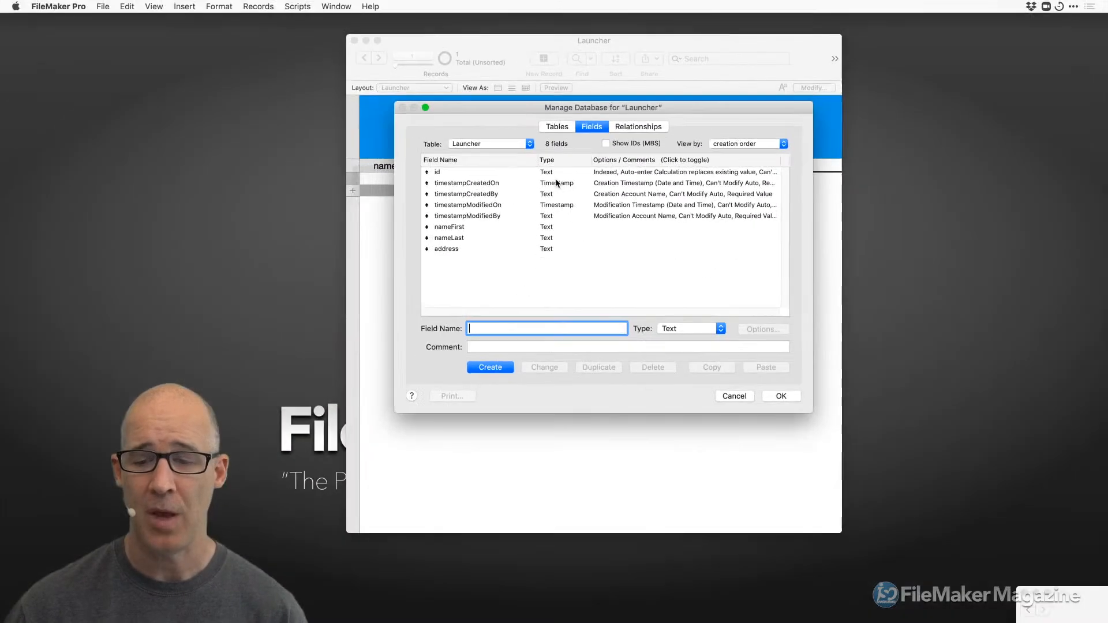
pyautogui.click(731, 393)
# Toggle Layout and Browse mode, then add a Field 9 column after address.
pyautogui.press('super+l')
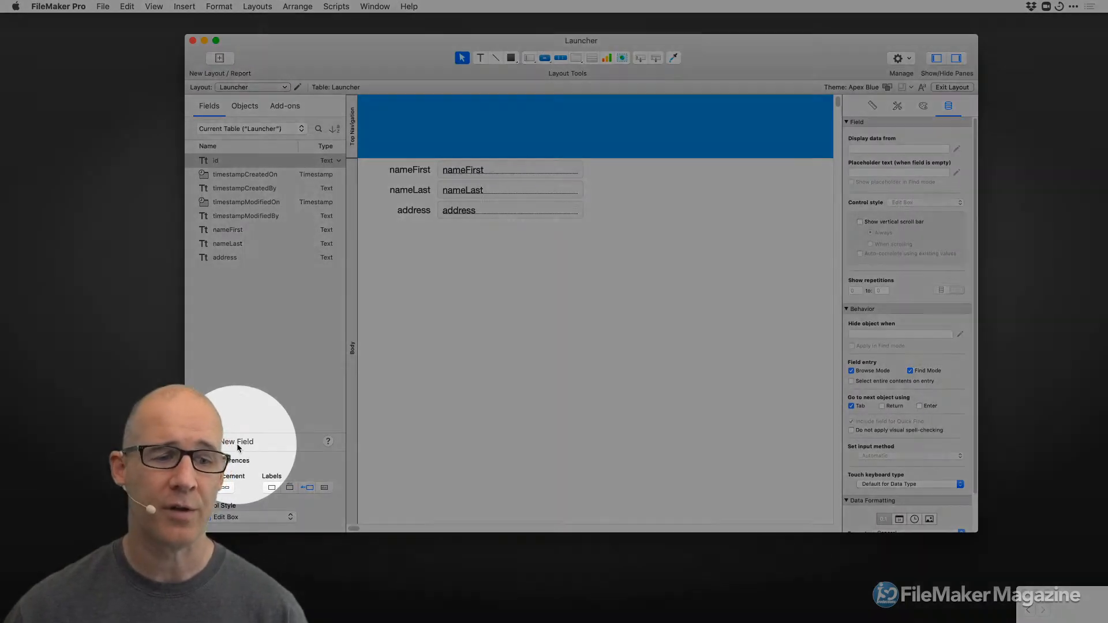
pyautogui.press('super+b')
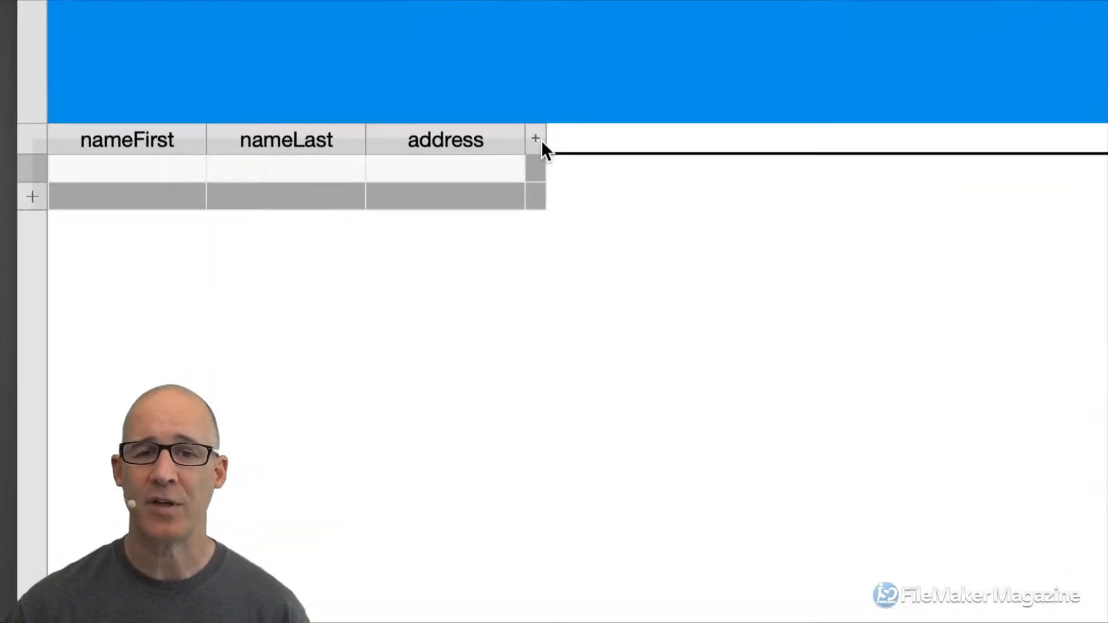
pyautogui.click(538, 138)
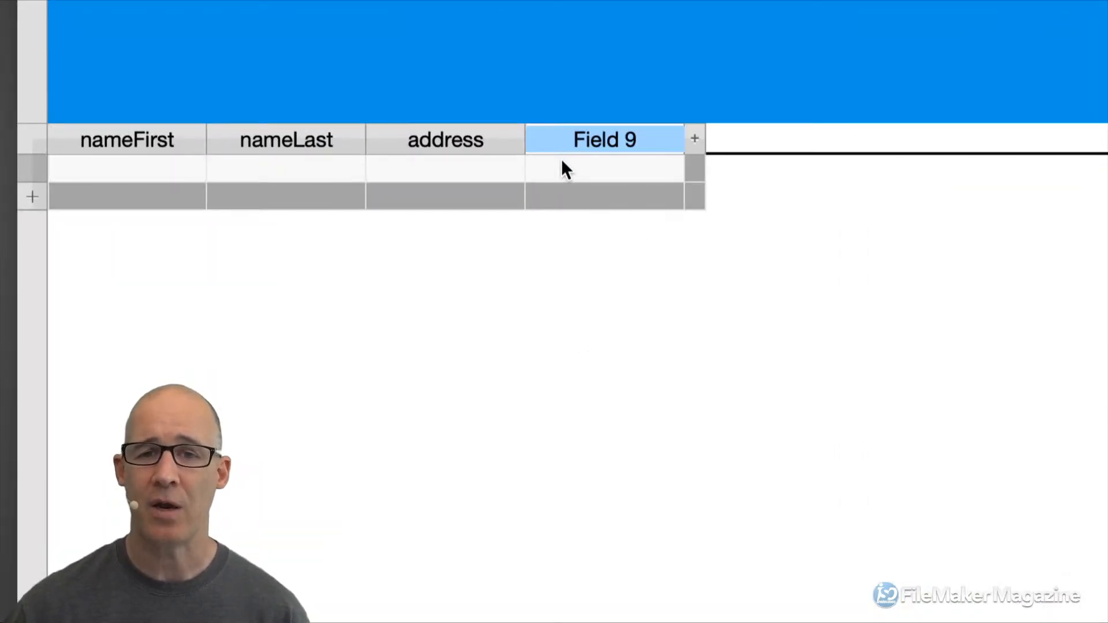
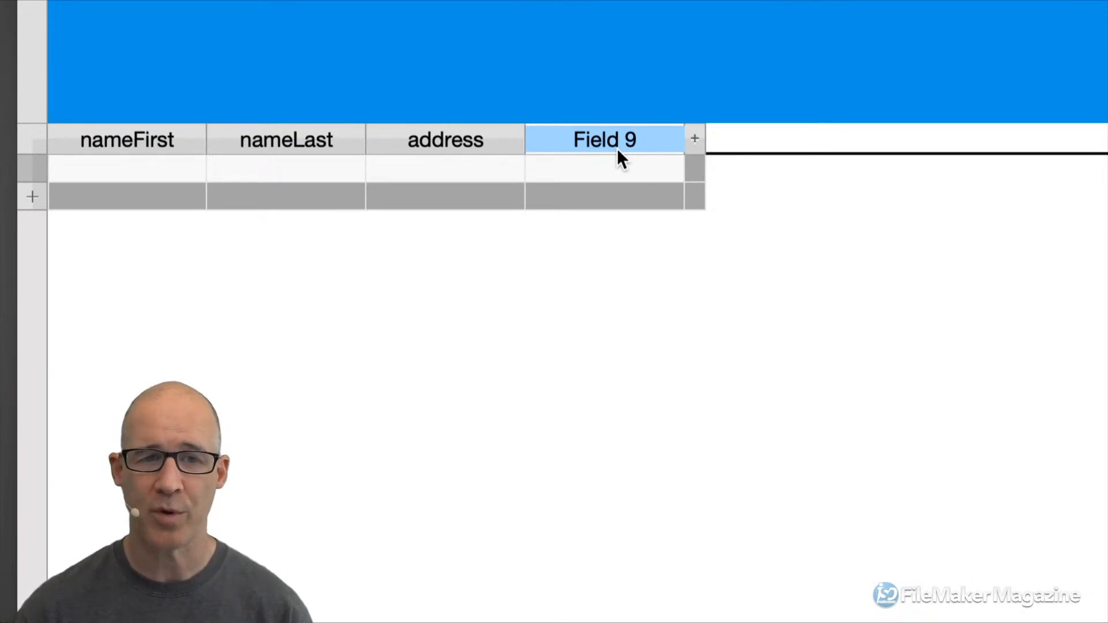
# Rename the Field 9 column to phone and add a new zip column after it.
pyautogui.write('phone')
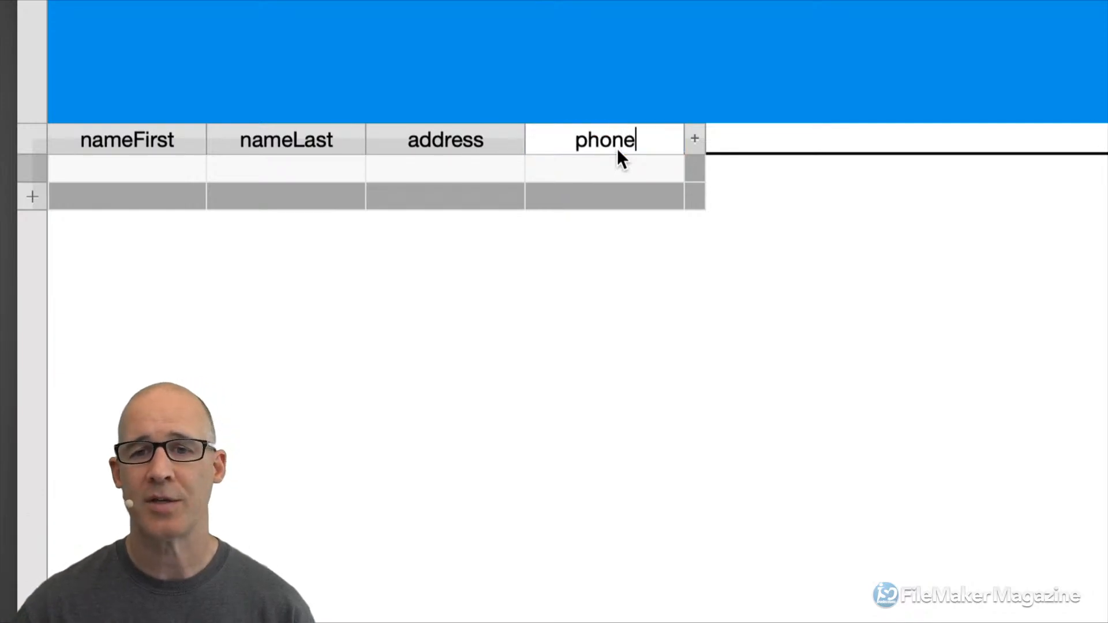
pyautogui.click(697, 138)
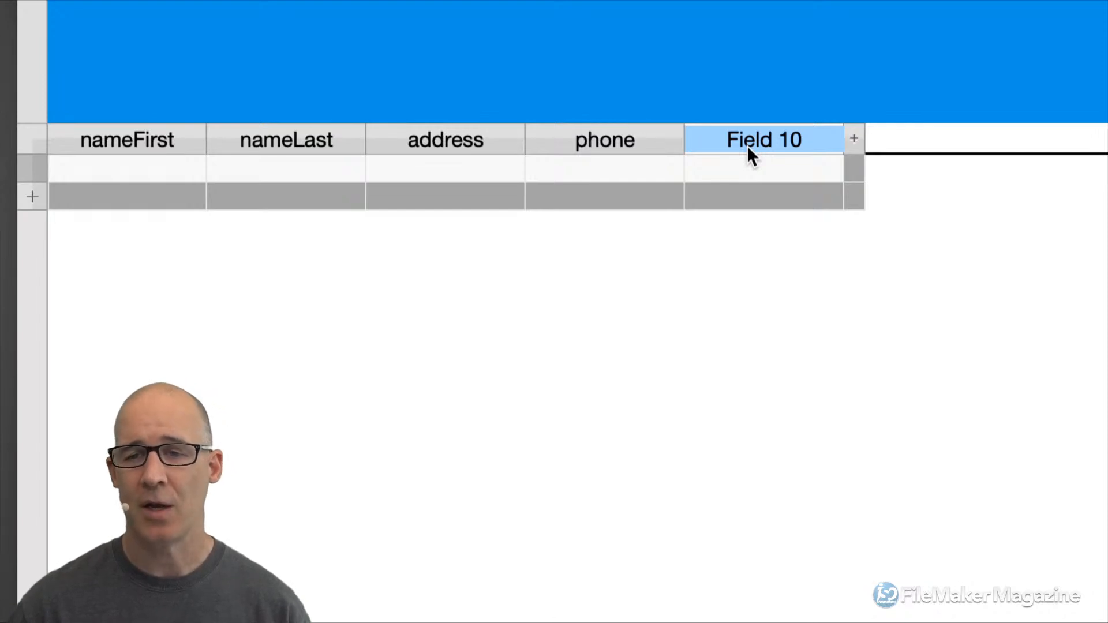
pyautogui.write('zip')
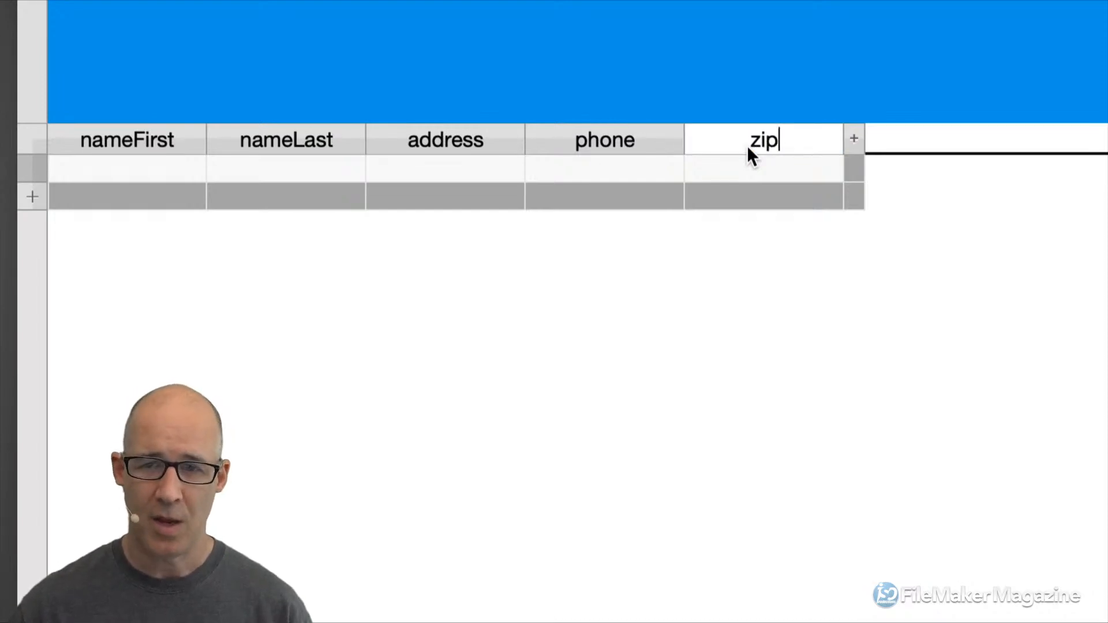
pyautogui.press('Return')
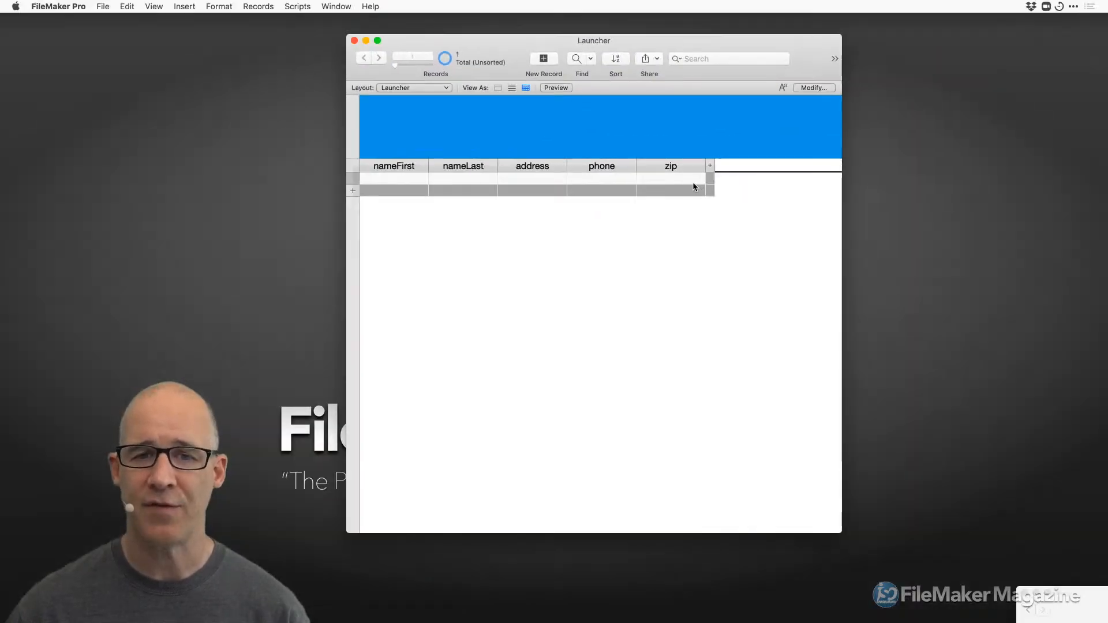
# Review the Launcher fields in Manage Database, then switch the Launcher layout to Layout mode.
pyautogui.press('super+shift+d')
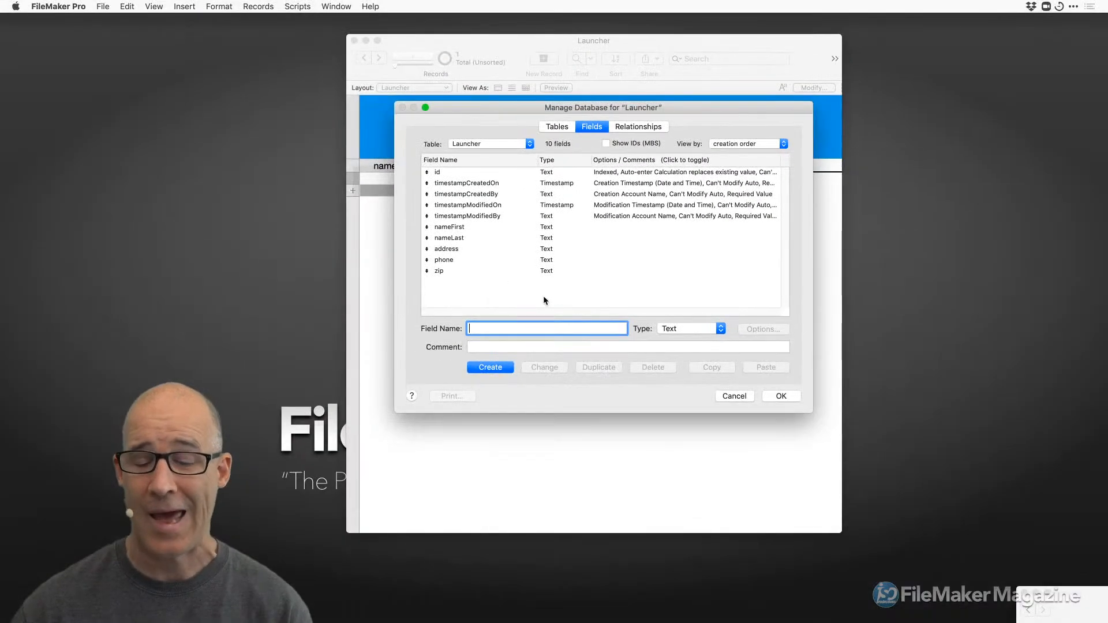
pyautogui.click(780, 396)
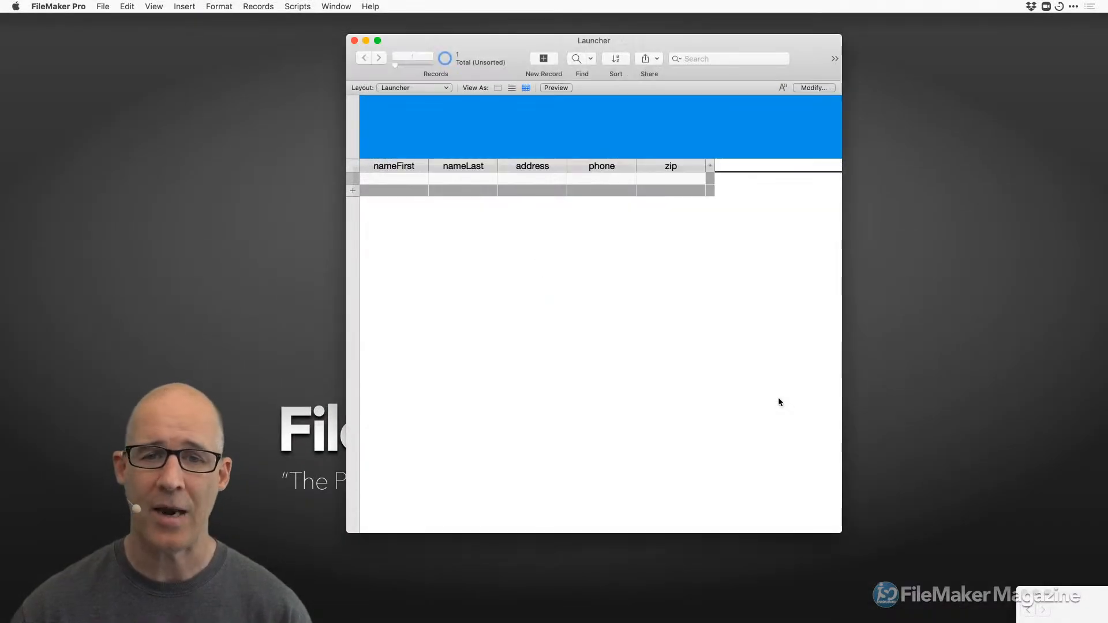
pyautogui.press('super+l')
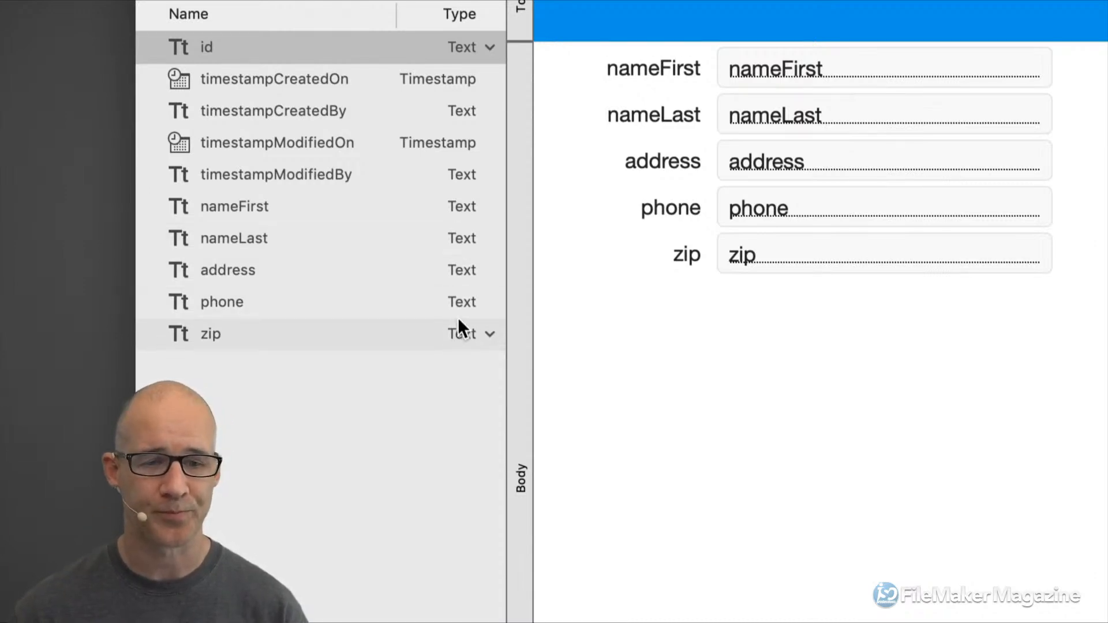
# Check the zip field's type, leave it as Text, and return to Browse mode.
pyautogui.click(489, 335)
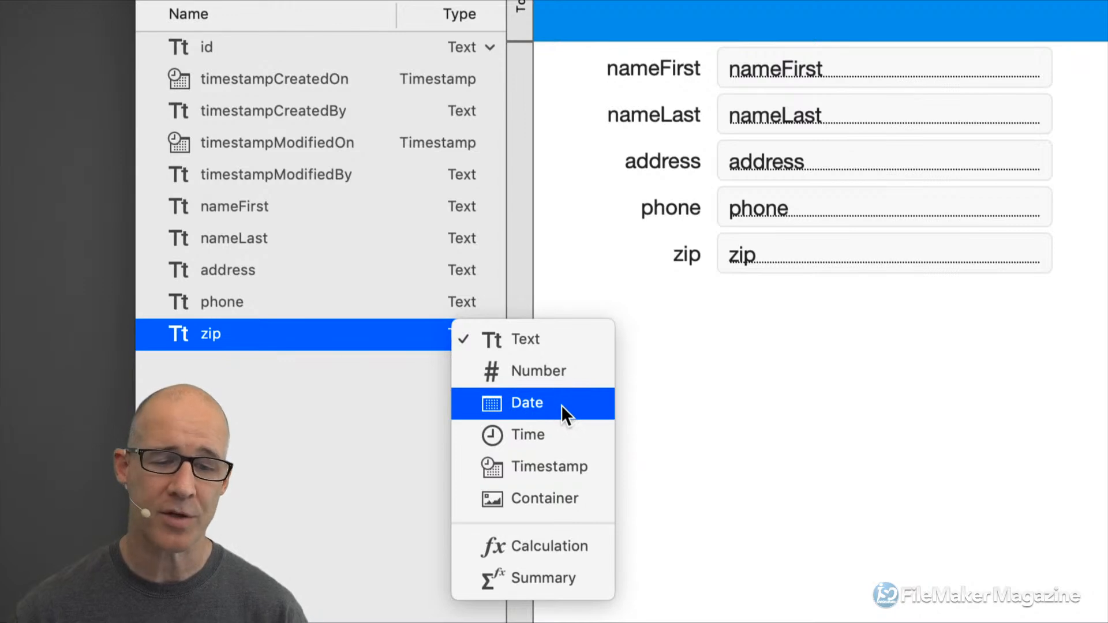
pyautogui.click(681, 385)
pyautogui.press('super+b')
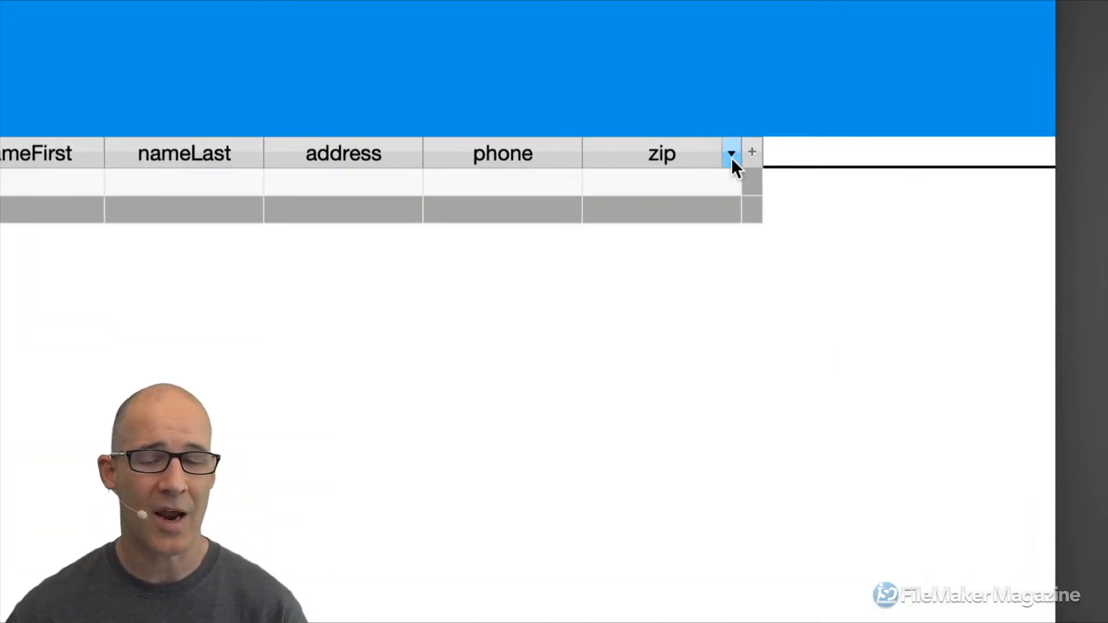
pyautogui.click(732, 155)
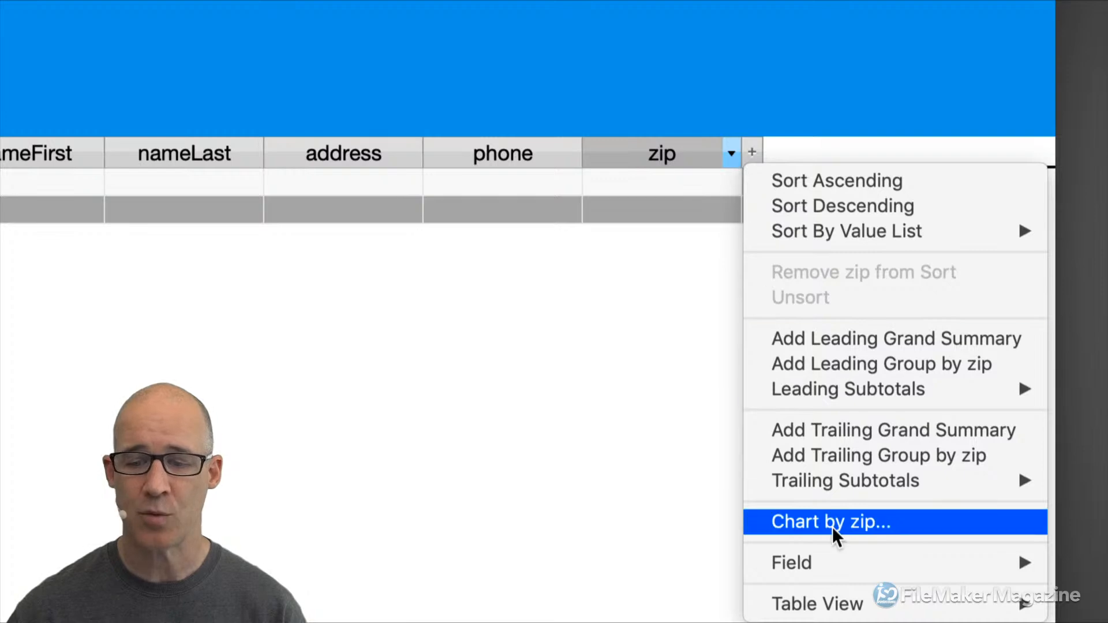
pyautogui.moveTo(835, 563)
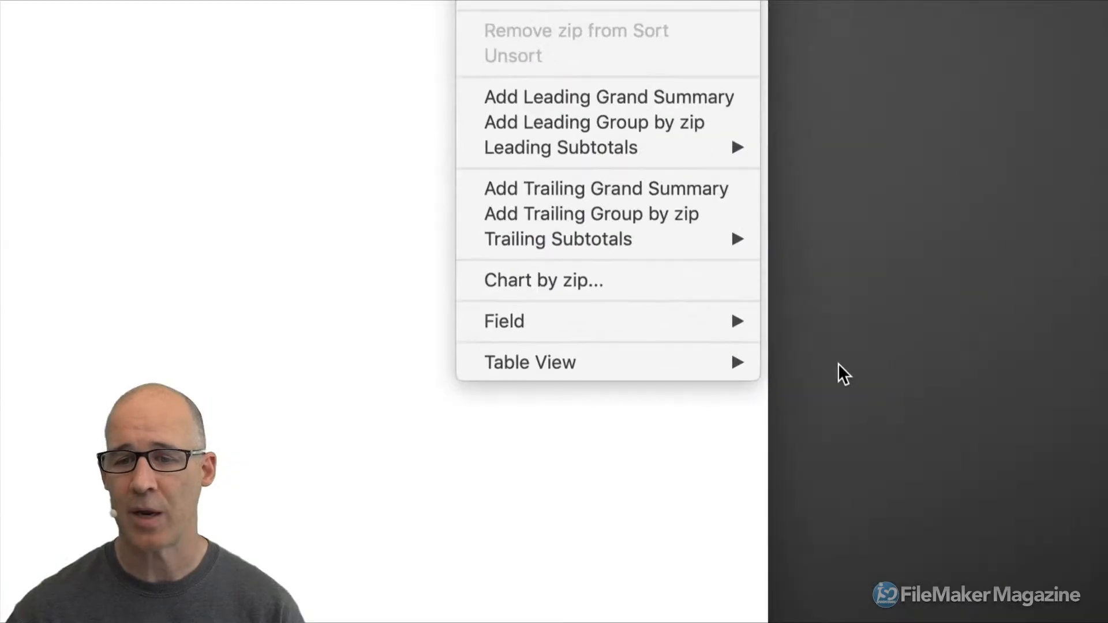
pyautogui.moveTo(745, 326)
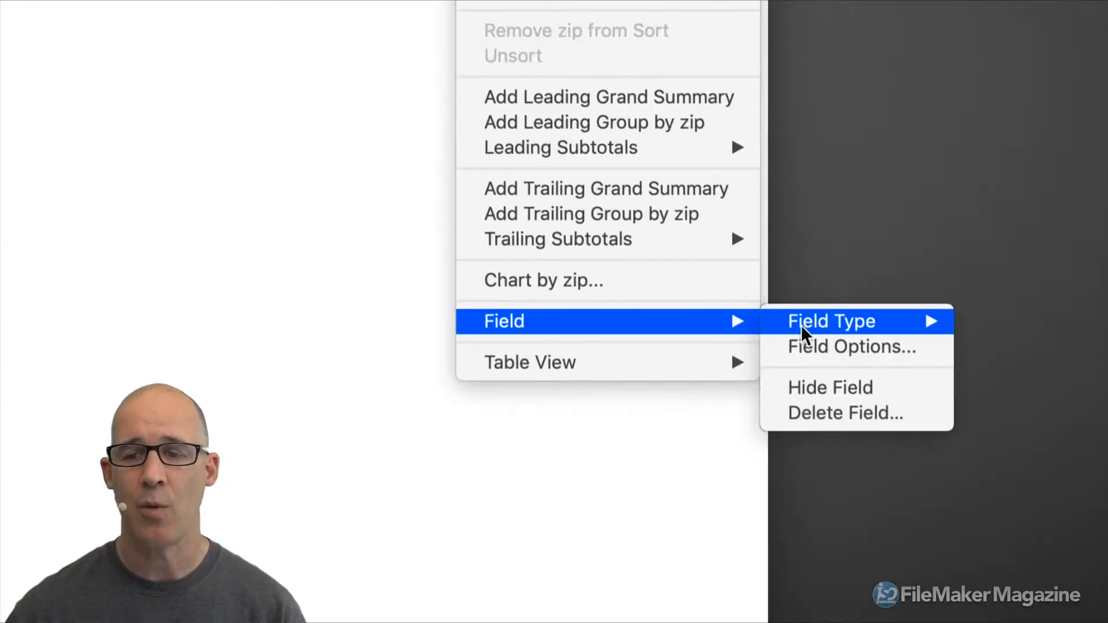
pyautogui.moveTo(839, 326)
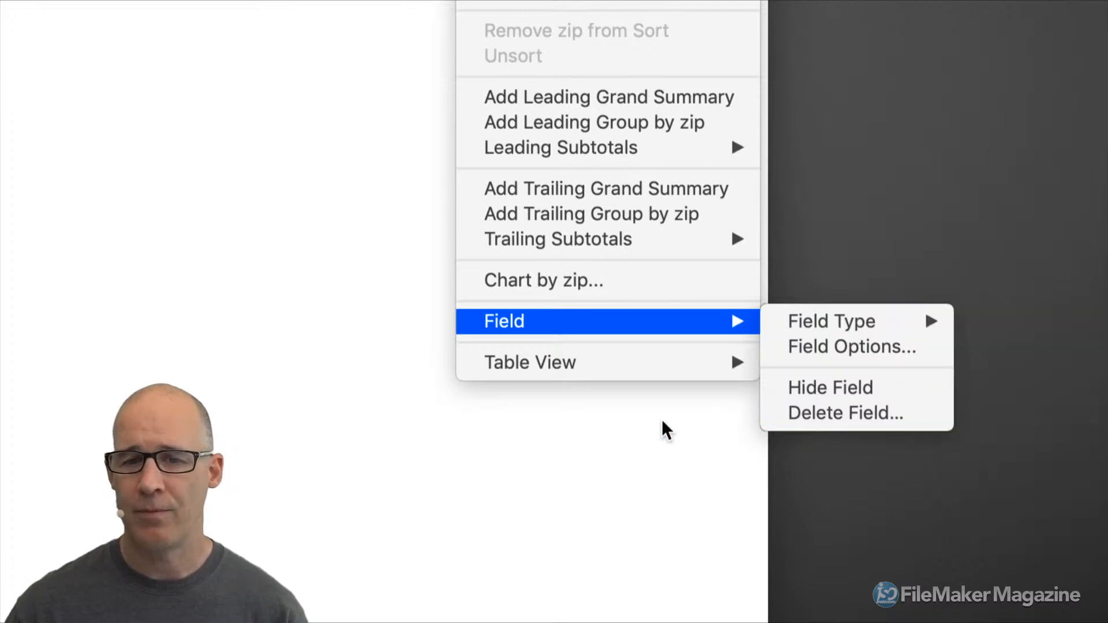
pyautogui.click(634, 424)
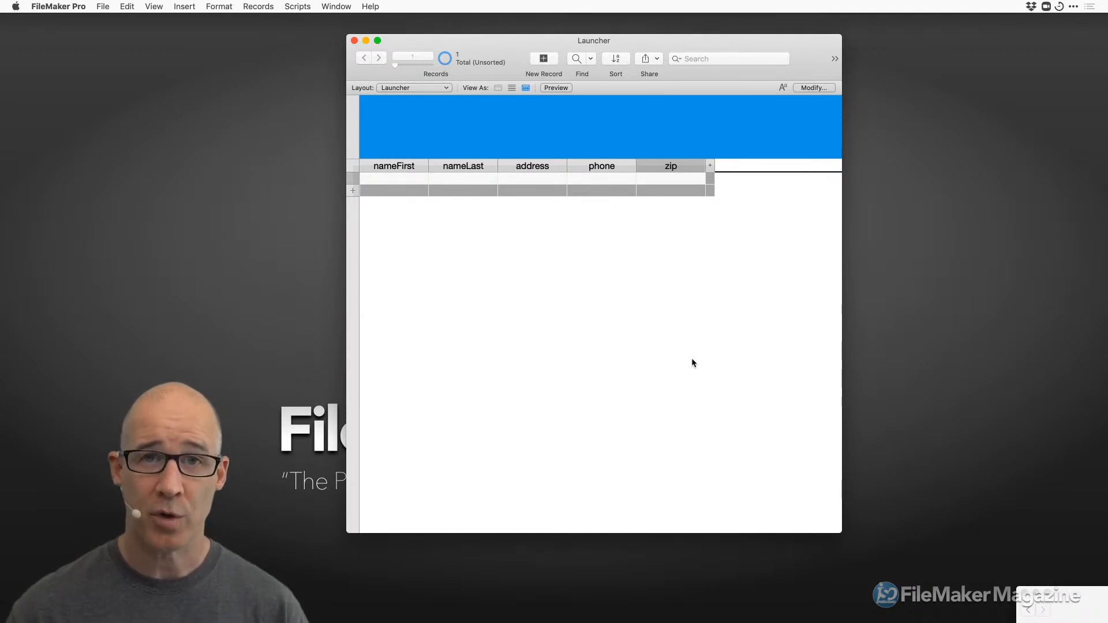
# Enter Layout mode on Launcher and dismiss the canvas context menu without choosing anything.
pyautogui.press('super+l')
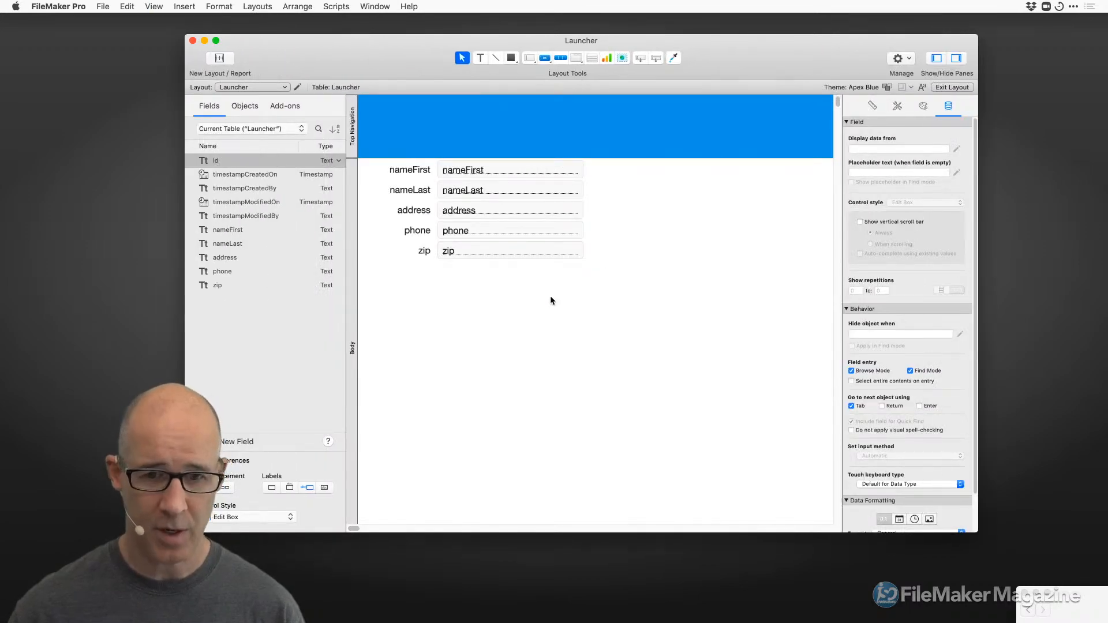
pyautogui.rightClick(550, 297)
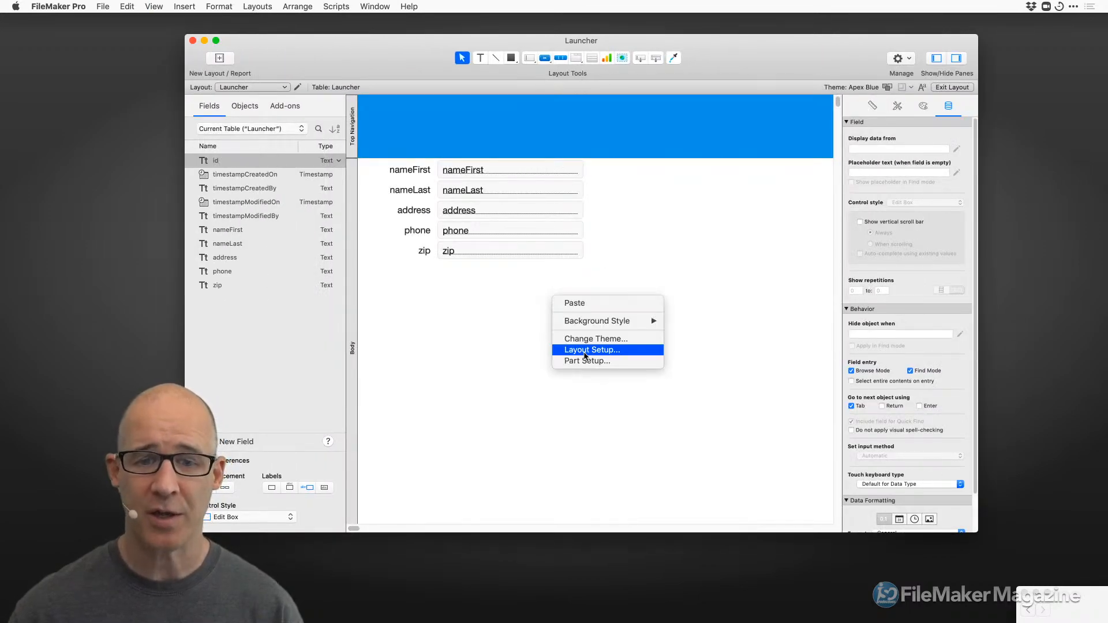
pyautogui.click(476, 334)
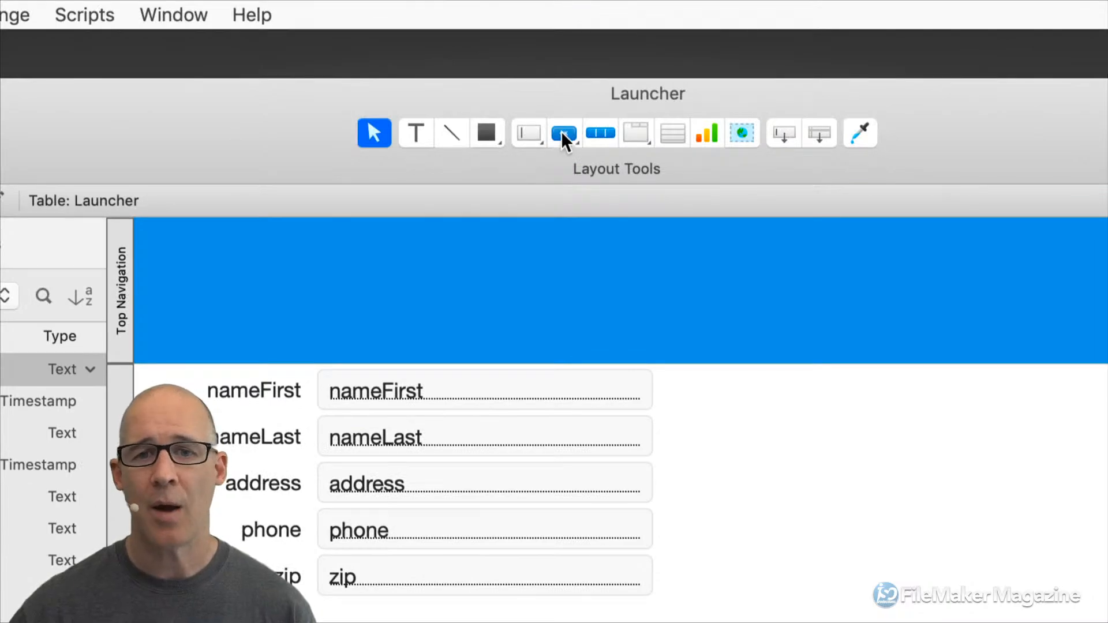
# Draw a button to the right of the name fields labelled 'asdfasdf'.
pyautogui.click(563, 135)
pyautogui.moveTo(731, 410); pyautogui.dragTo(881, 461)
pyautogui.click(485, 135)
pyautogui.click(564, 133)
pyautogui.moveTo(739, 410); pyautogui.dragTo(872, 469)
pyautogui.write('asdfasdf')
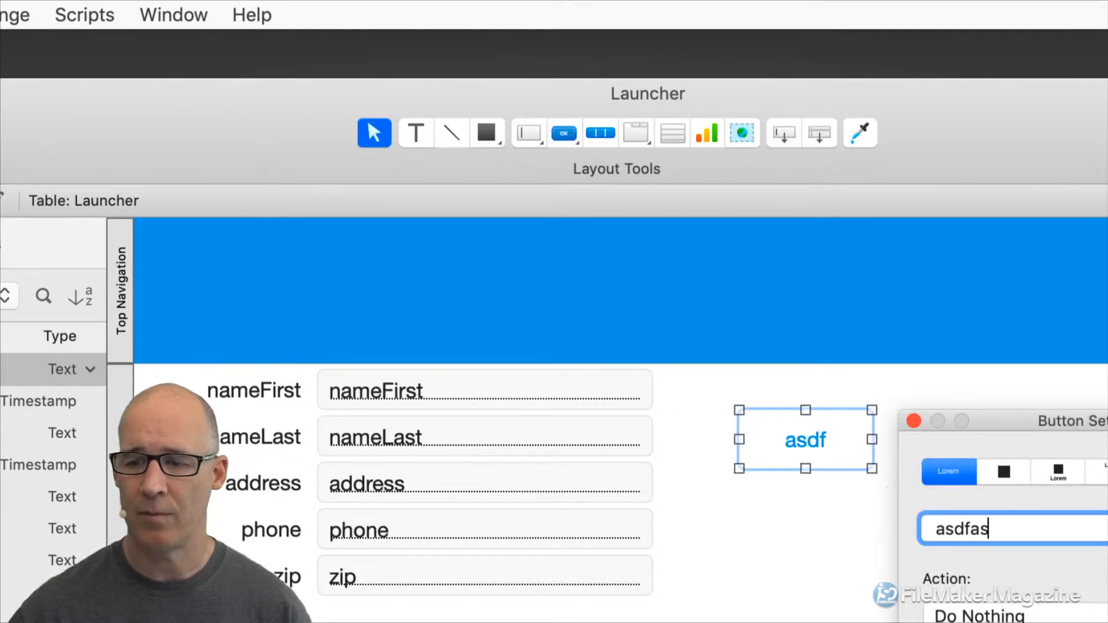
pyautogui.click(822, 525)
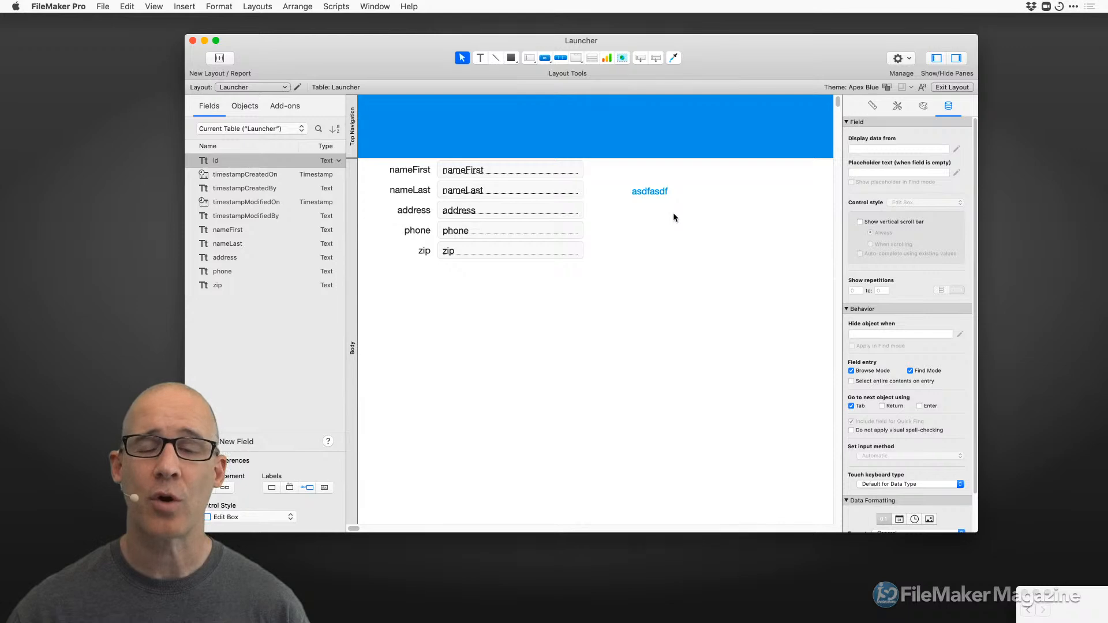
# Delete the leftover empty button and place the asdfasdf button beside nameFirst.
pyautogui.press('super+a')
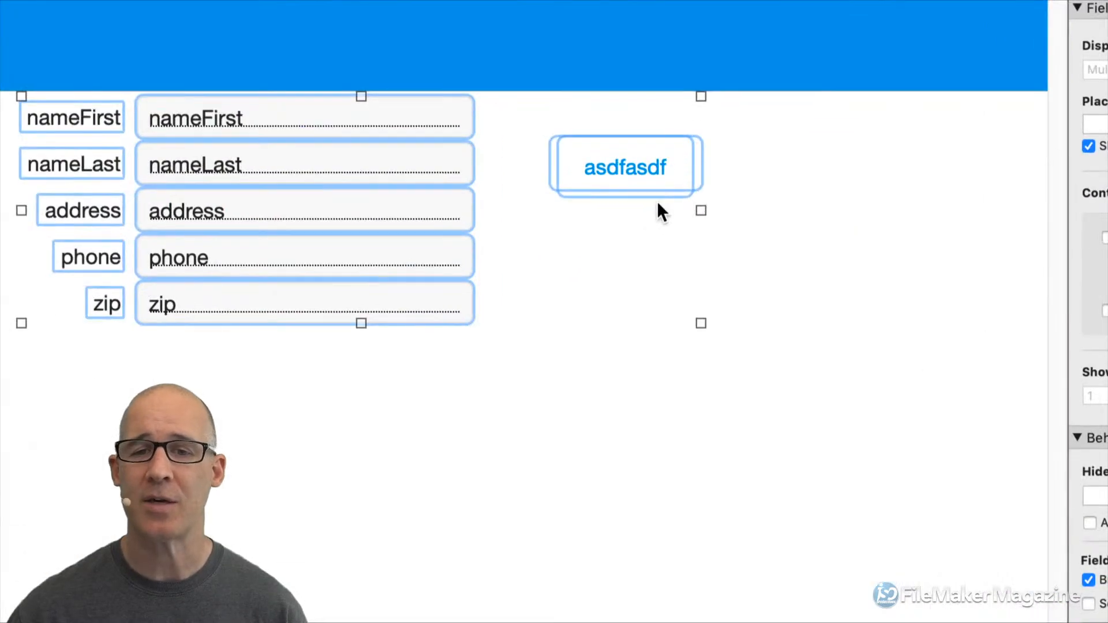
pyautogui.click(658, 203)
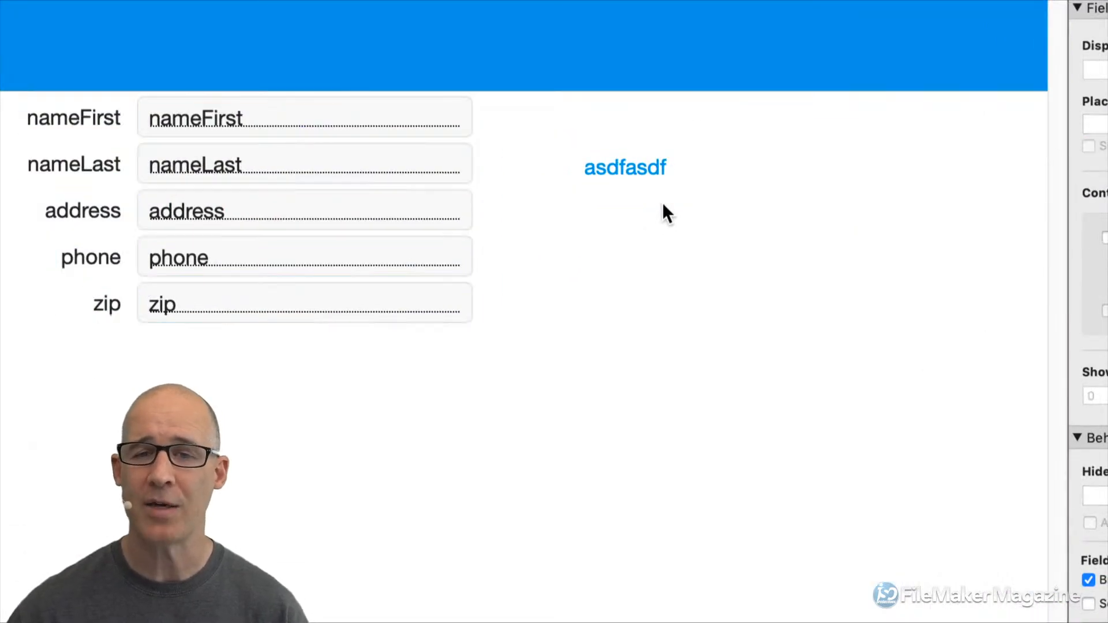
pyautogui.moveTo(655, 193); pyautogui.dragTo(692, 344)
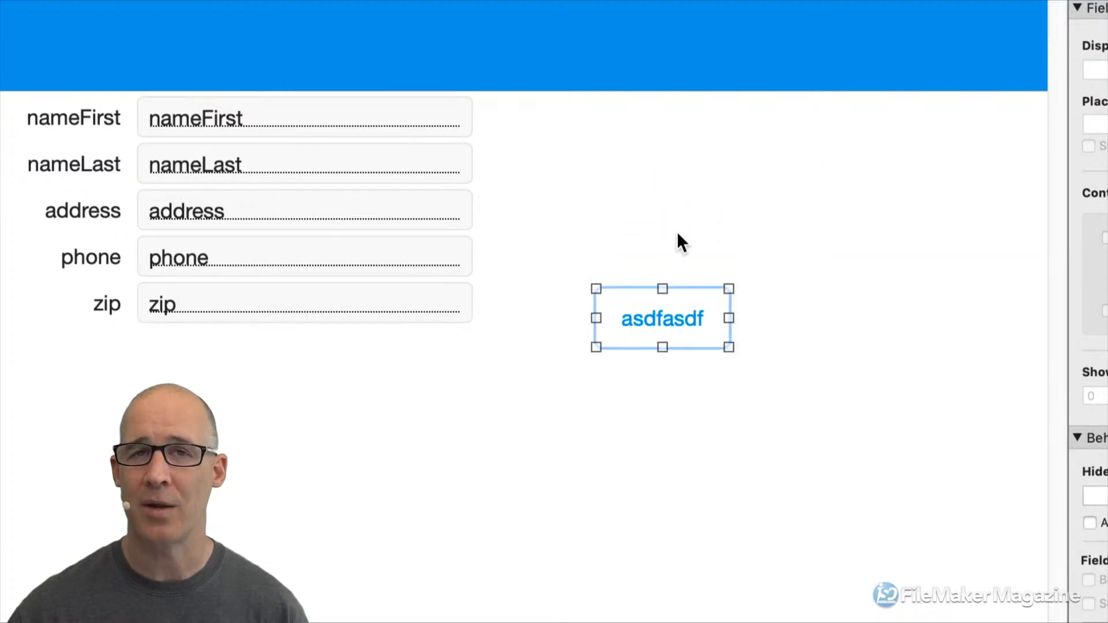
pyautogui.press('super+a')
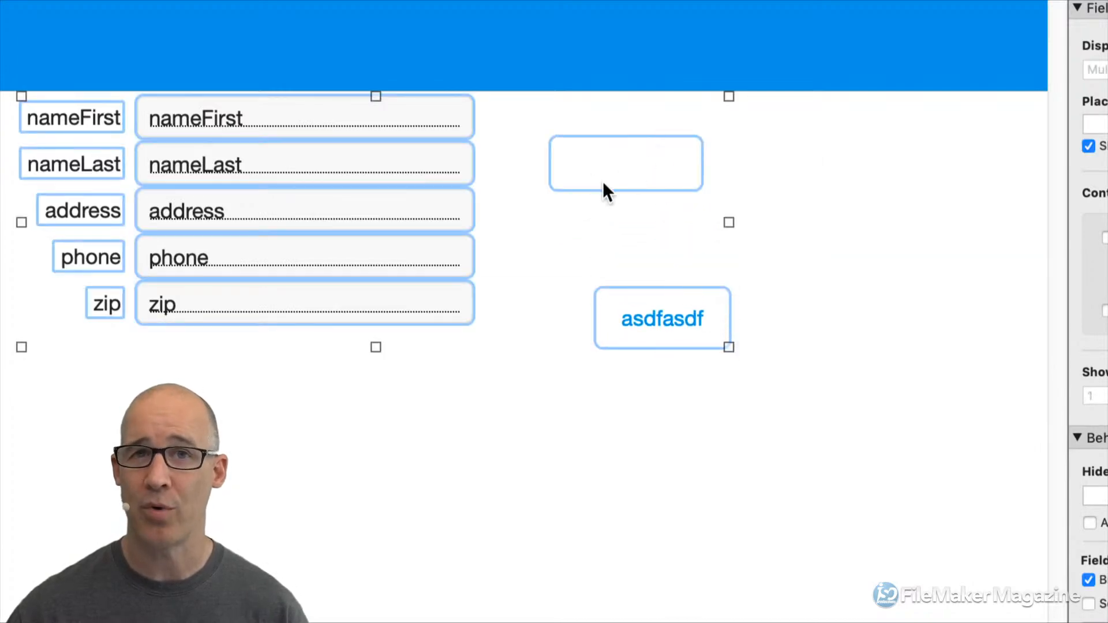
pyautogui.click(796, 159)
pyautogui.click(655, 162)
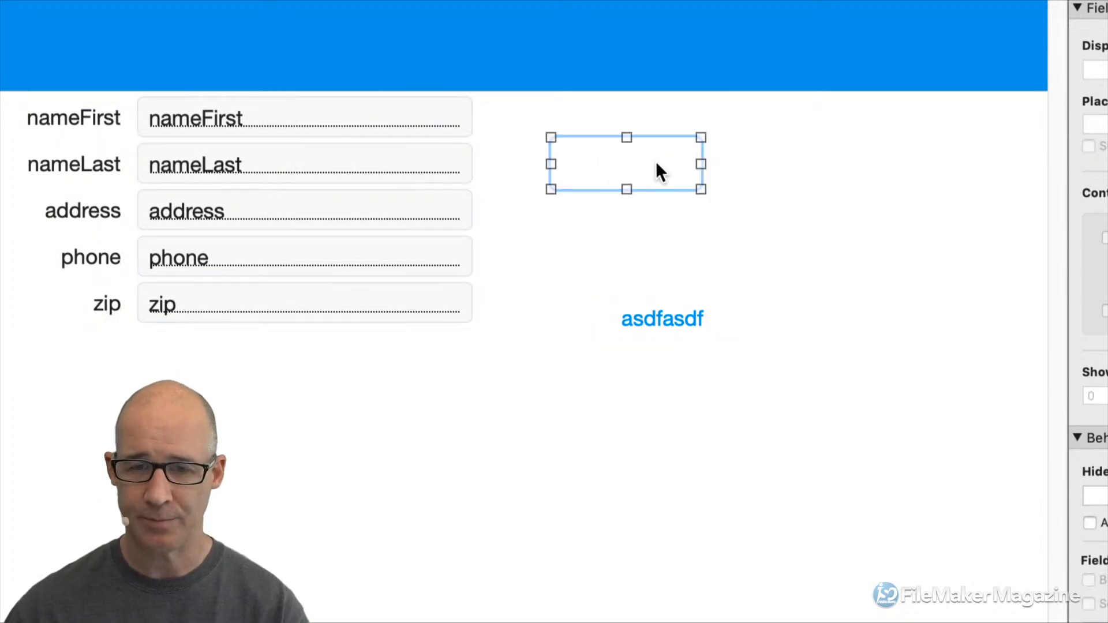
pyautogui.press('Delete')
pyautogui.moveTo(689, 296); pyautogui.dragTo(624, 161)
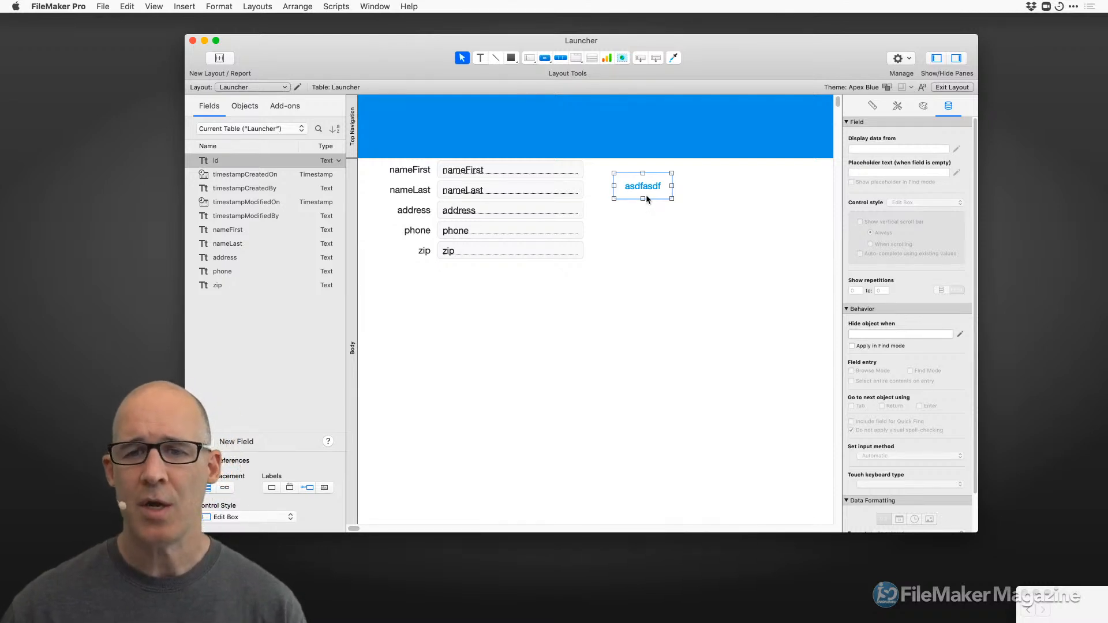
# Add a 'First name' text label and move it below the fields.
pyautogui.click(510, 58)
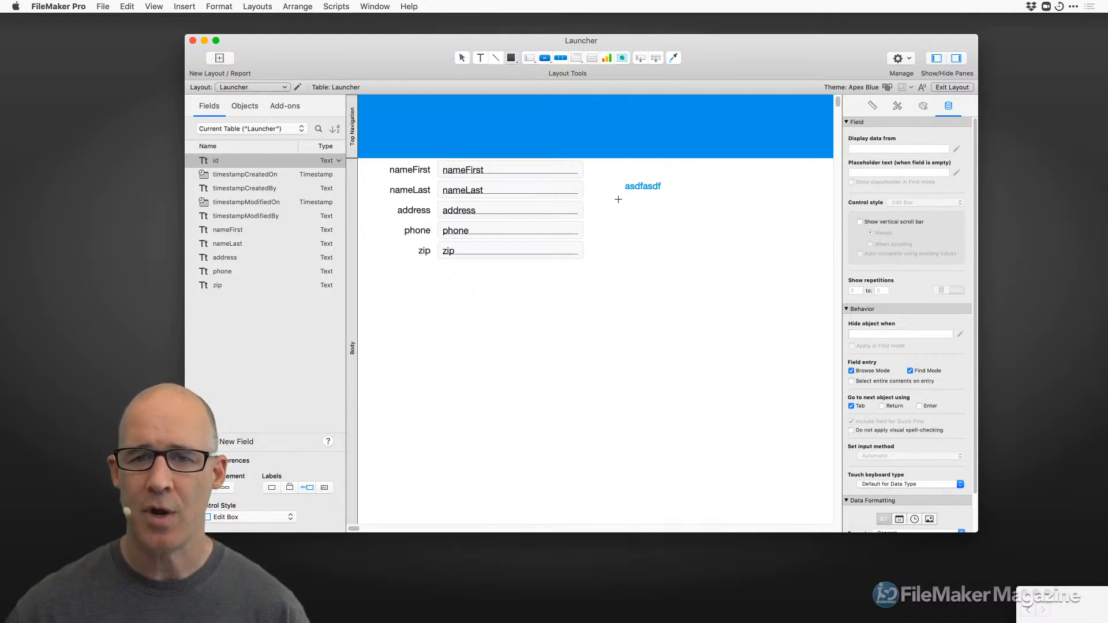
pyautogui.click(479, 58)
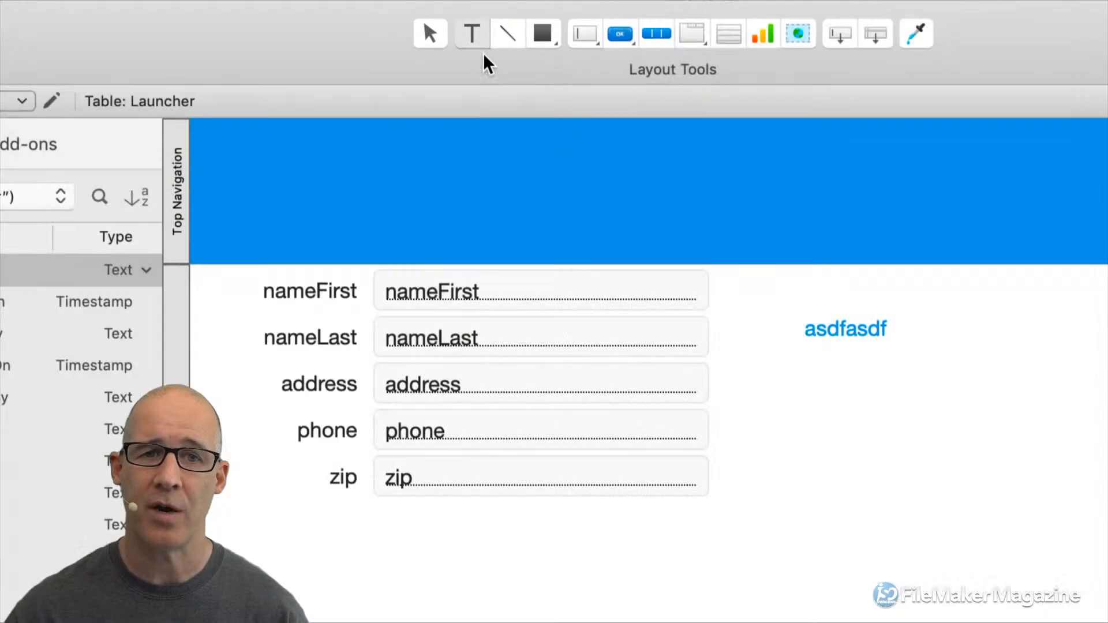
pyautogui.moveTo(752, 374); pyautogui.dragTo(937, 415)
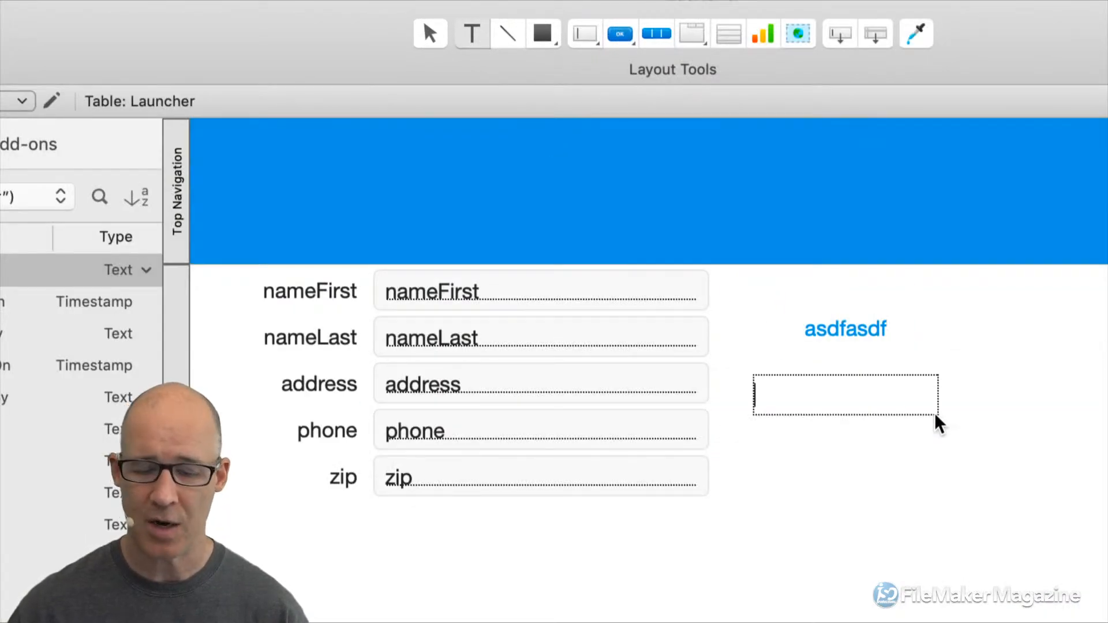
pyautogui.write('First name')
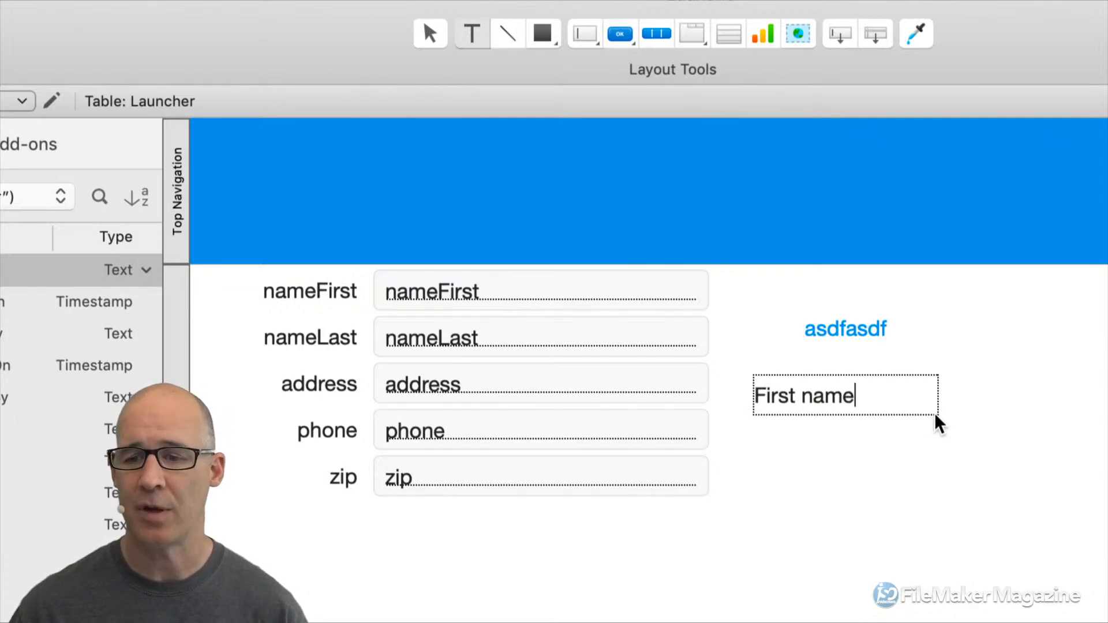
pyautogui.press('Escape')
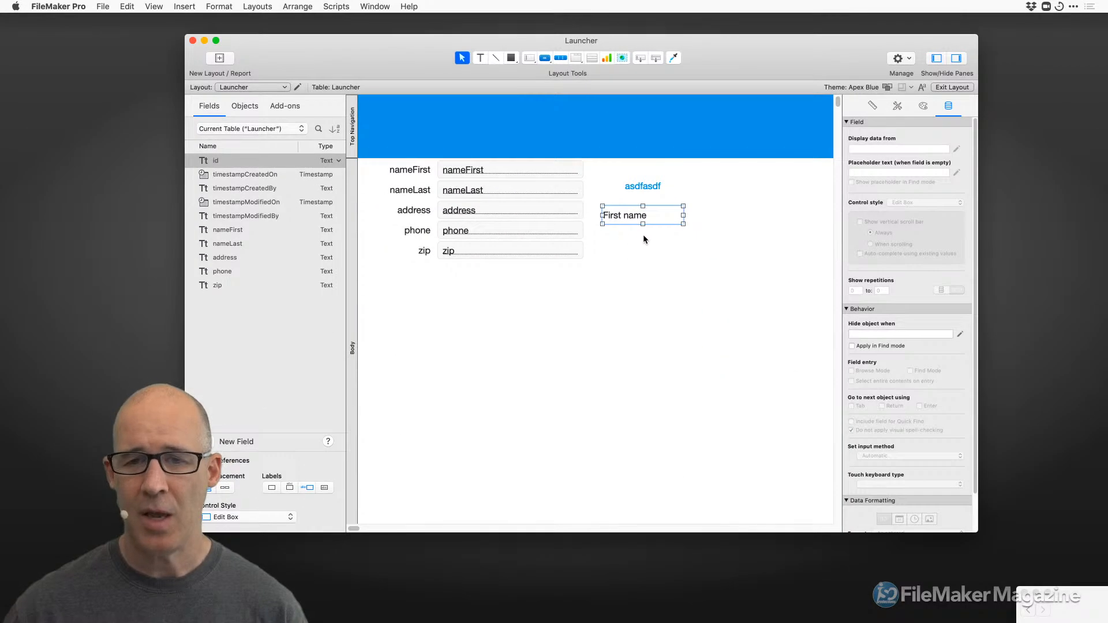
pyautogui.moveTo(635, 218); pyautogui.dragTo(508, 298)
# Move the asdfasdf button lower and choose the Primary button style.
pyautogui.moveTo(640, 190); pyautogui.dragTo(577, 353)
pyautogui.click(897, 106)
pyautogui.click(898, 236)
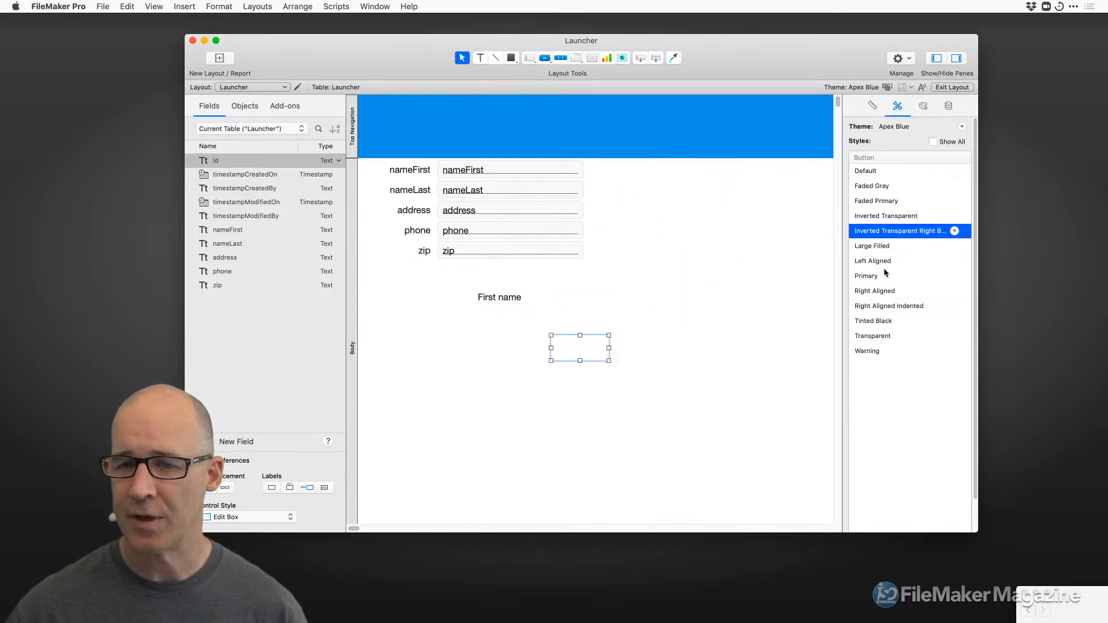
# Apply the Primary style to the asdfasdf button and discard a duplicated First name label.
pyautogui.click(895, 276)
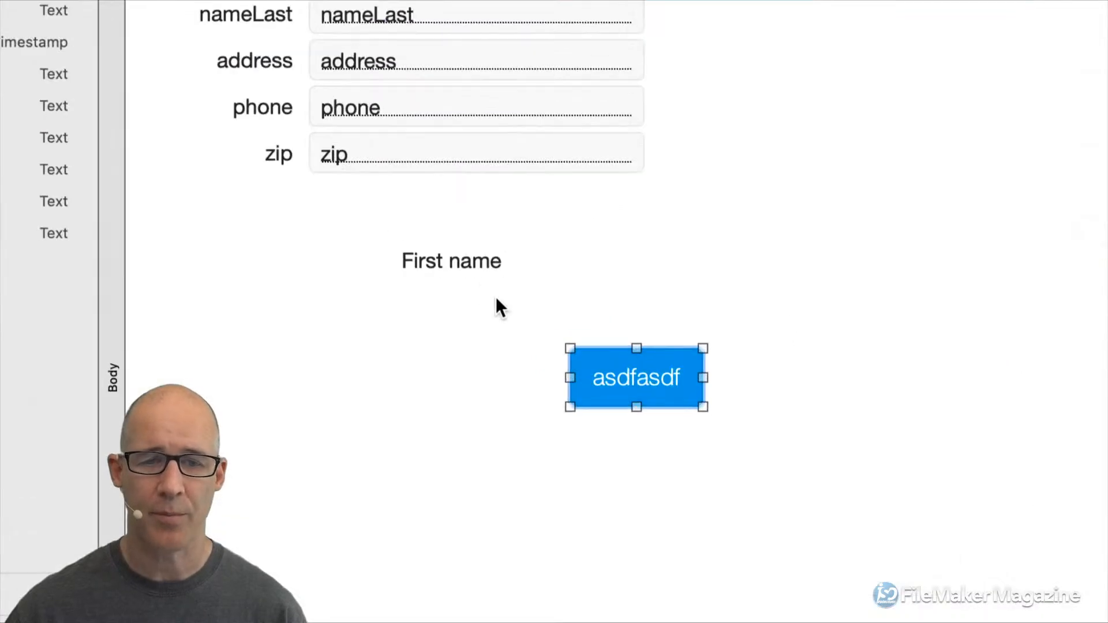
pyautogui.moveTo(470, 265); pyautogui.dragTo(685, 227)
pyautogui.press('Delete')
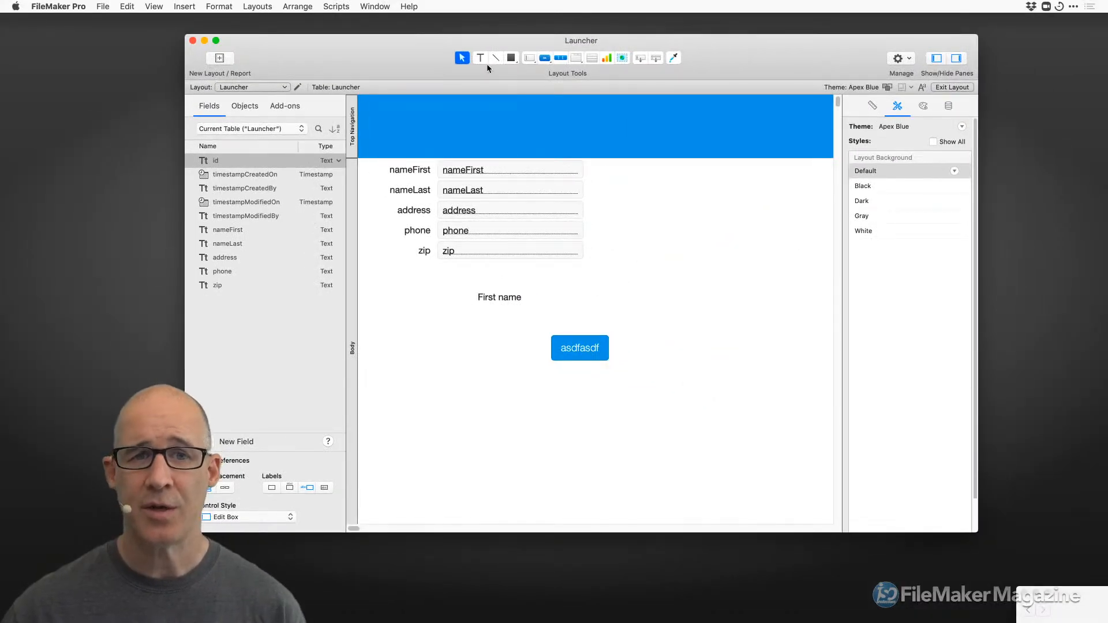
pyautogui.click(481, 58)
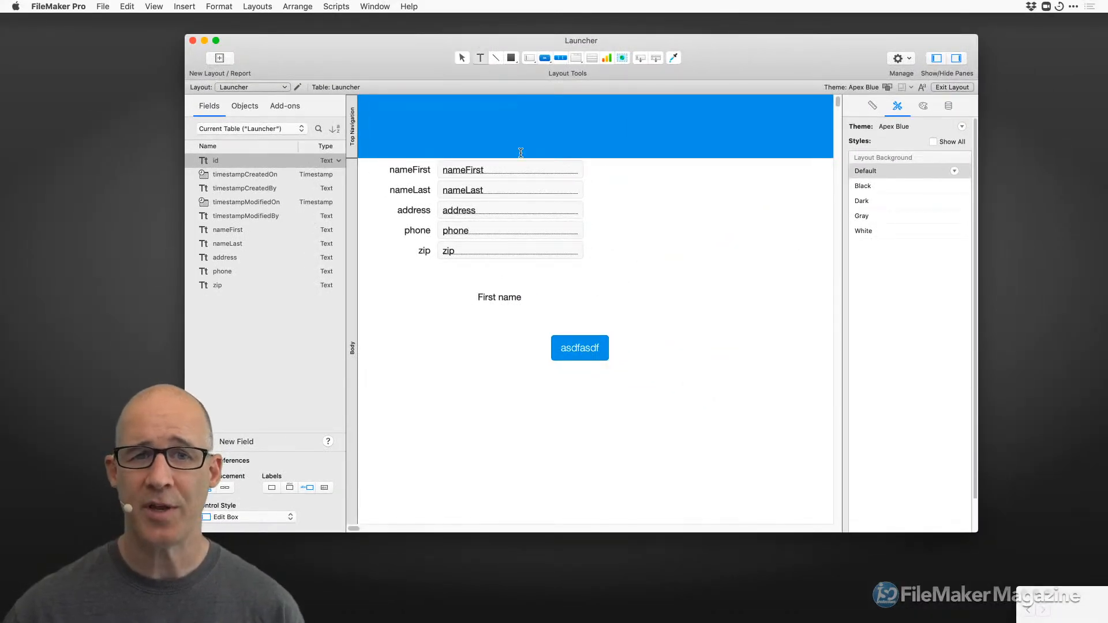
# Add a 'Last name' text label above First name, then delete it.
pyautogui.moveTo(601, 264); pyautogui.dragTo(681, 282)
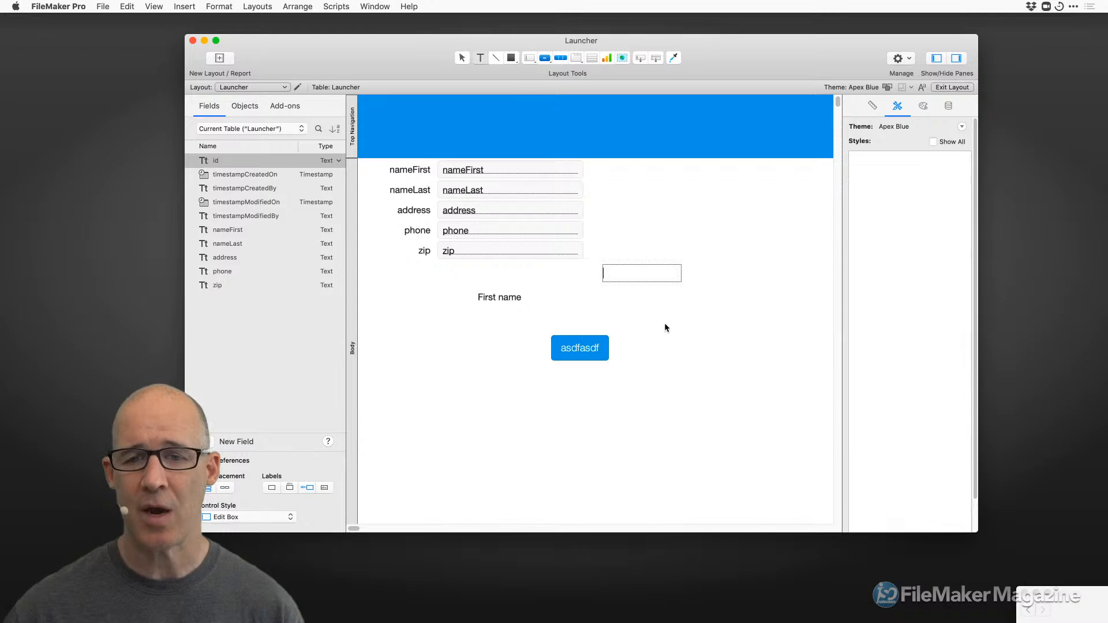
pyautogui.write('Last ')
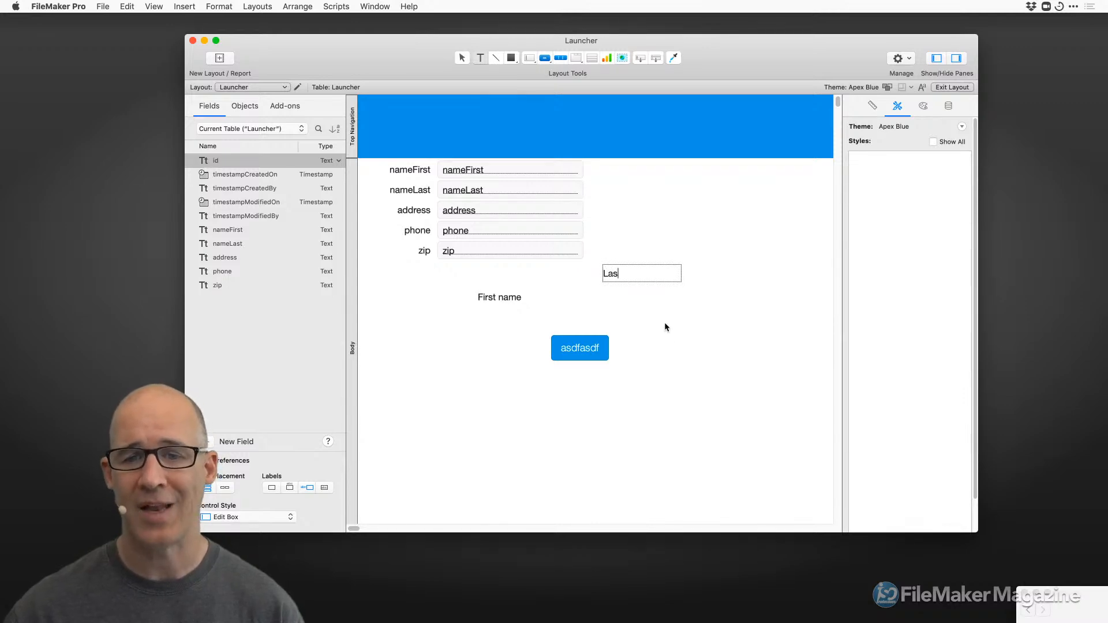
pyautogui.write('name')
pyautogui.press('Escape')
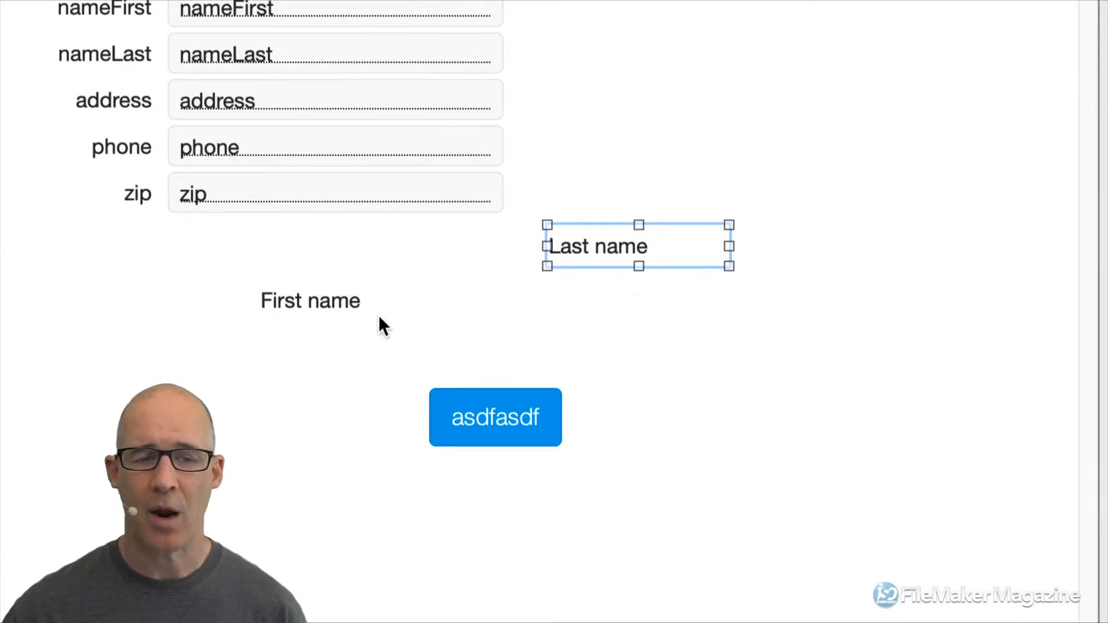
pyautogui.click(354, 311)
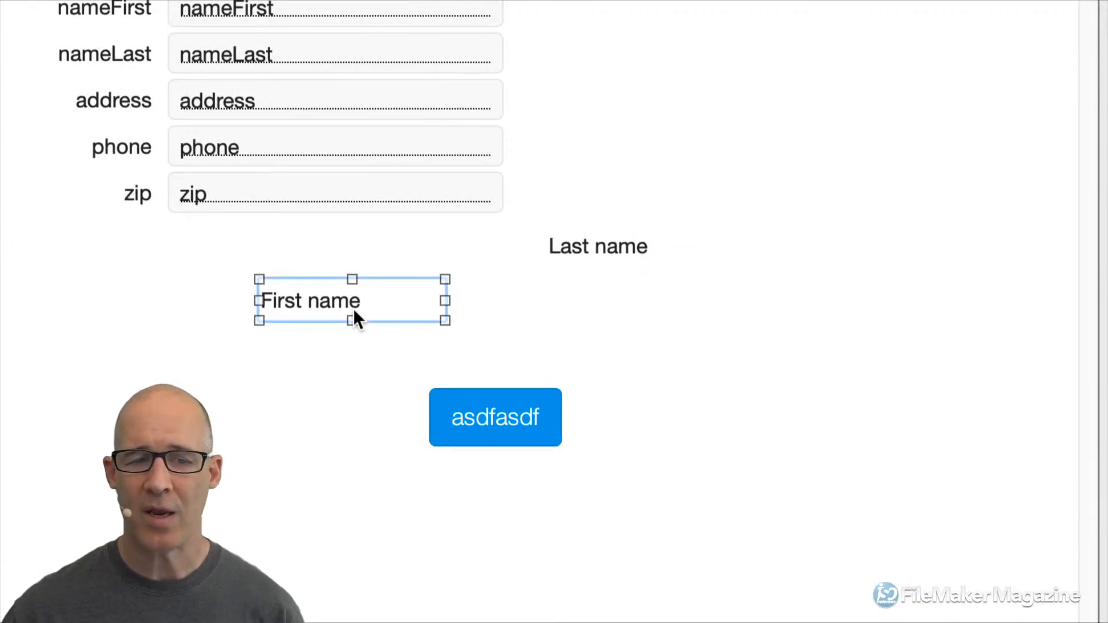
pyautogui.click(590, 256)
pyautogui.press('Delete')
# Duplicate the First name label into four staggered copies and select them together.
pyautogui.moveTo(345, 307); pyautogui.dragTo(664, 329)
pyautogui.moveTo(664, 329); pyautogui.dragTo(720, 445)
pyautogui.moveTo(741, 484); pyautogui.dragTo(610, 227)
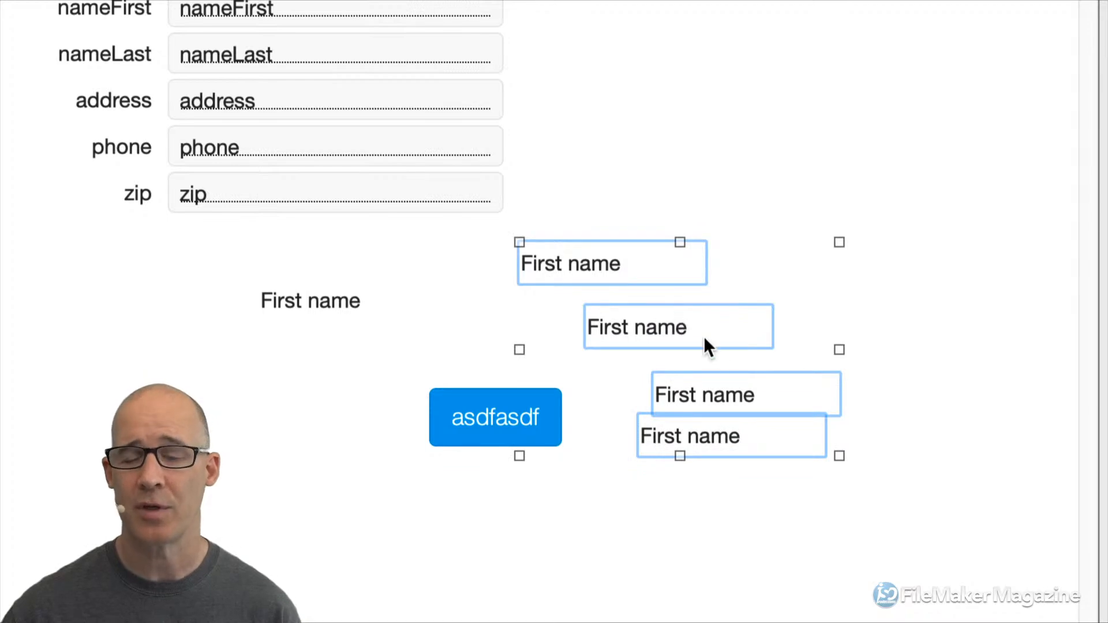
# Align the four First name copies on their left edges via Arrange > Align.
pyautogui.rightClick(644, 263)
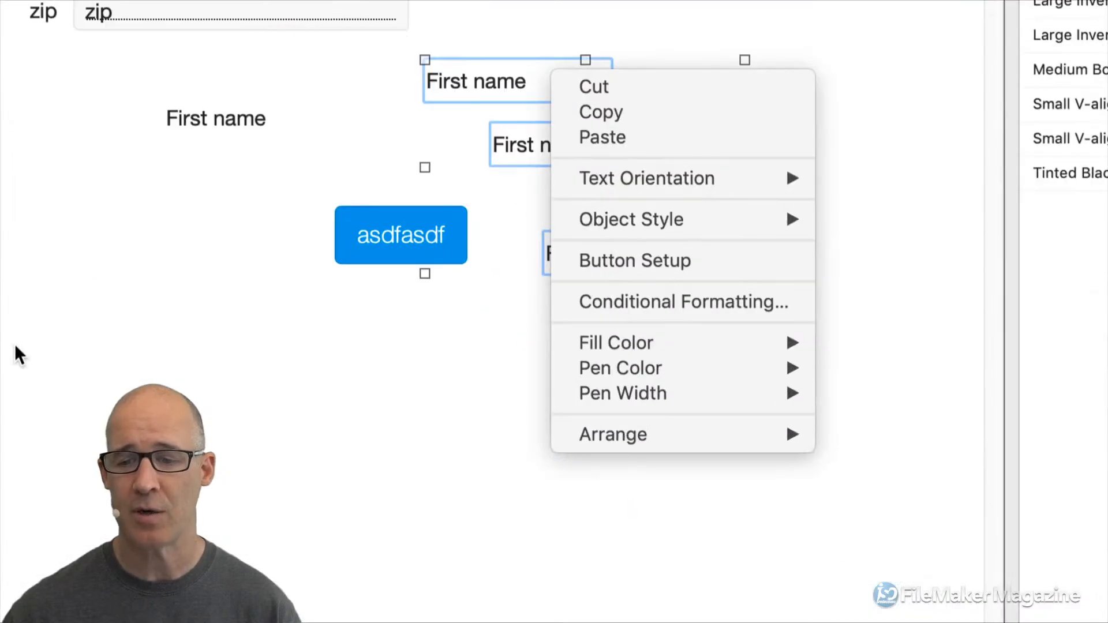
pyautogui.moveTo(753, 434)
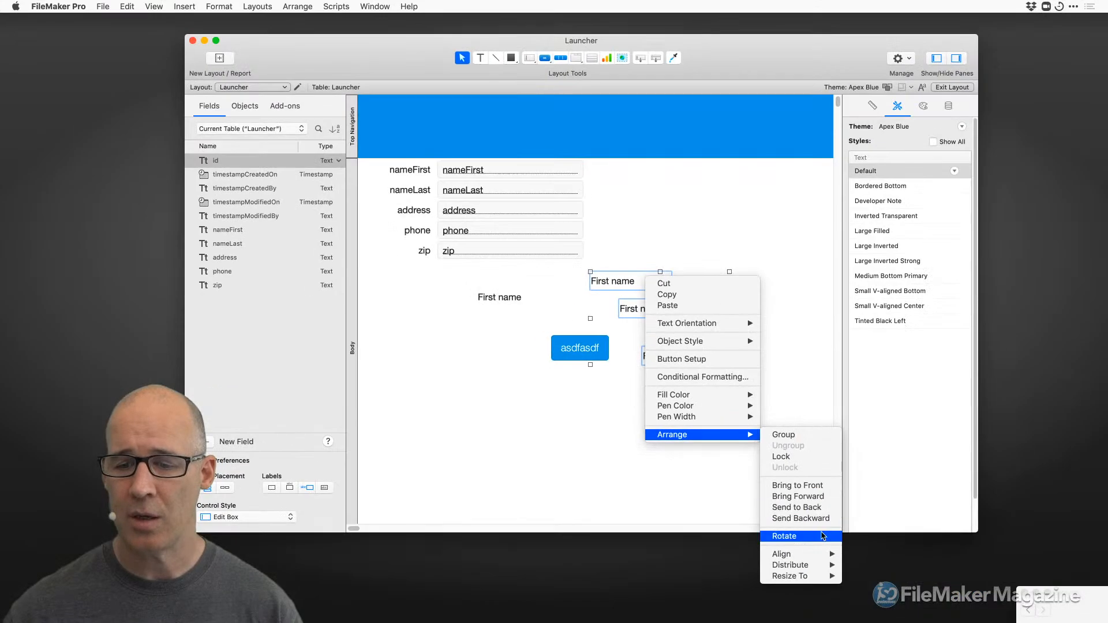
pyautogui.moveTo(825, 554)
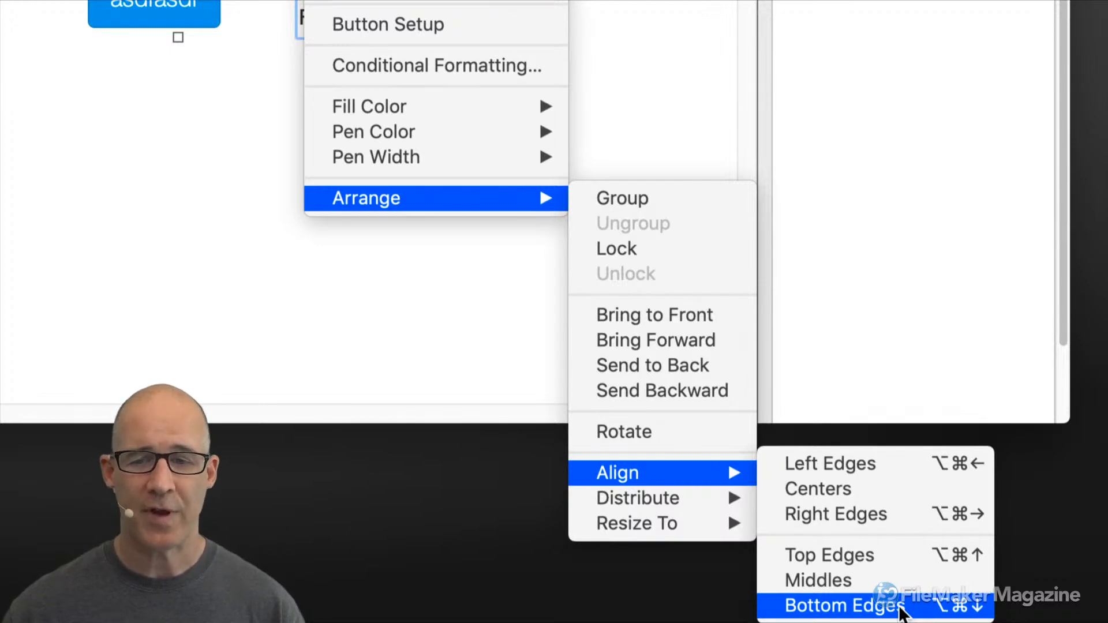
pyautogui.click(859, 468)
# Move the labels and asdfasdf button up, then delete the four First name copies.
pyautogui.moveTo(612, 339); pyautogui.dragTo(654, 318)
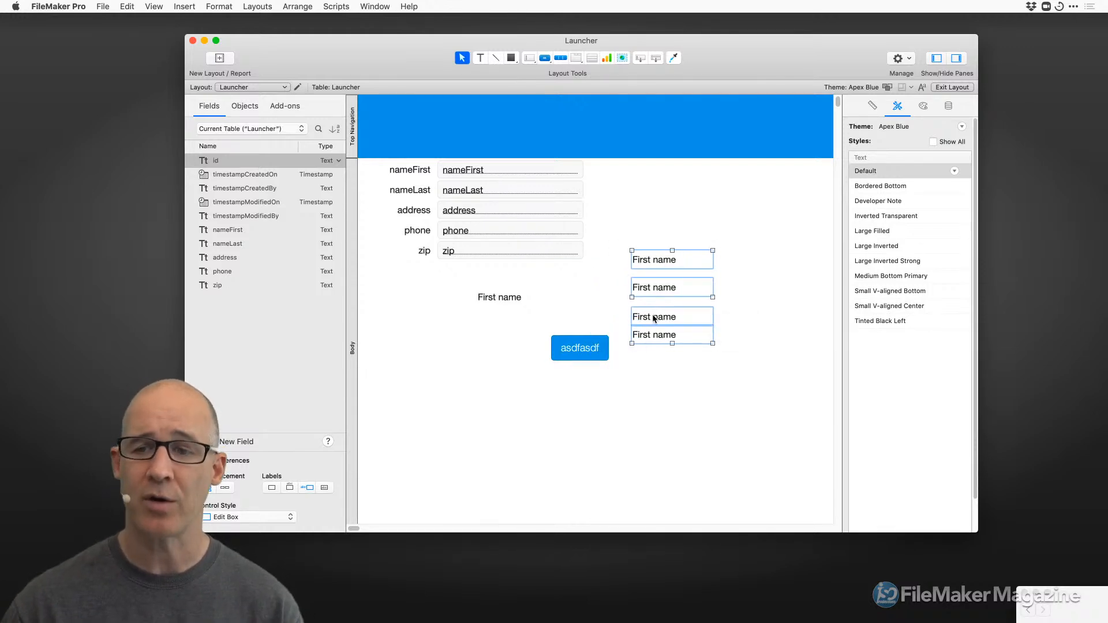
pyautogui.click(585, 350)
pyautogui.moveTo(586, 350); pyautogui.dragTo(588, 325)
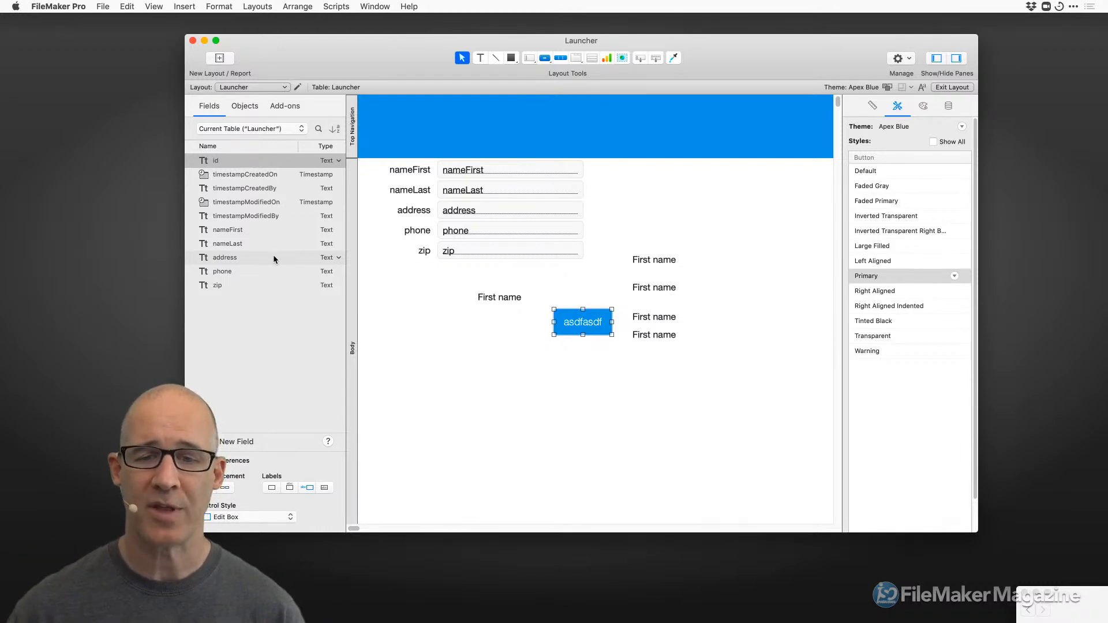
pyautogui.moveTo(679, 357); pyautogui.dragTo(645, 263)
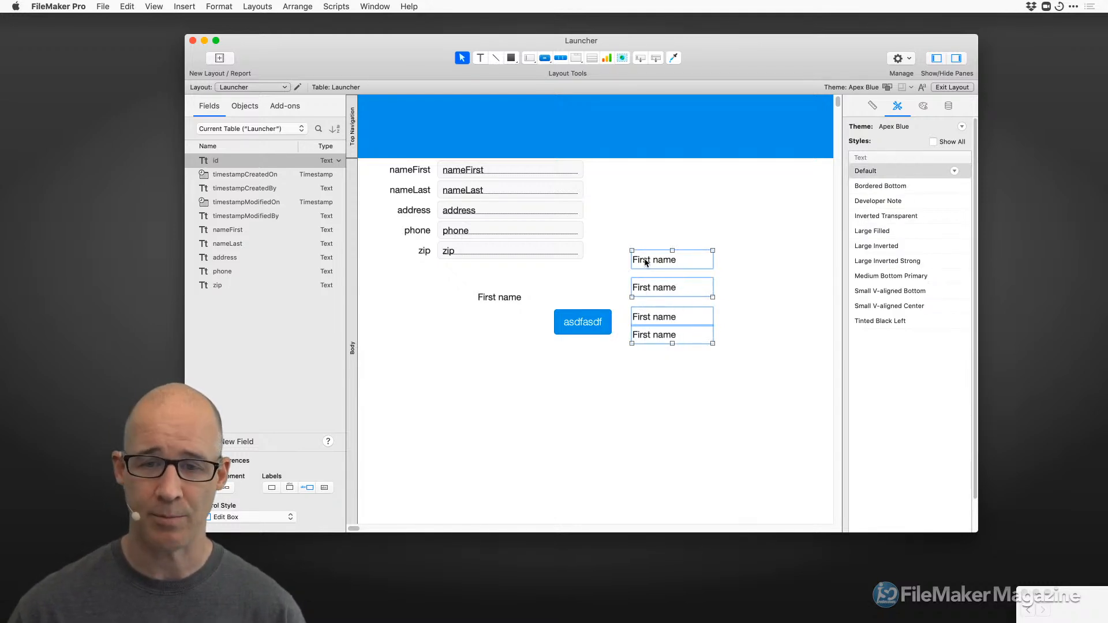
pyautogui.press('Delete')
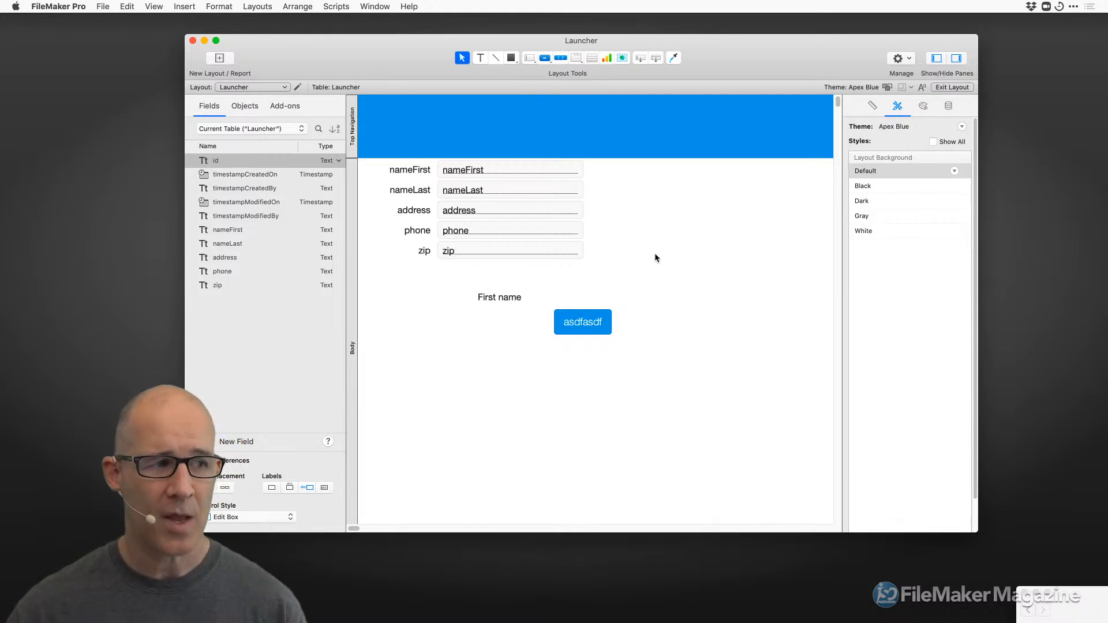
# Open a new window from the Window menu and offset Launcher - 2 down and right.
pyautogui.moveTo(719, 48); pyautogui.dragTo(705, 46)
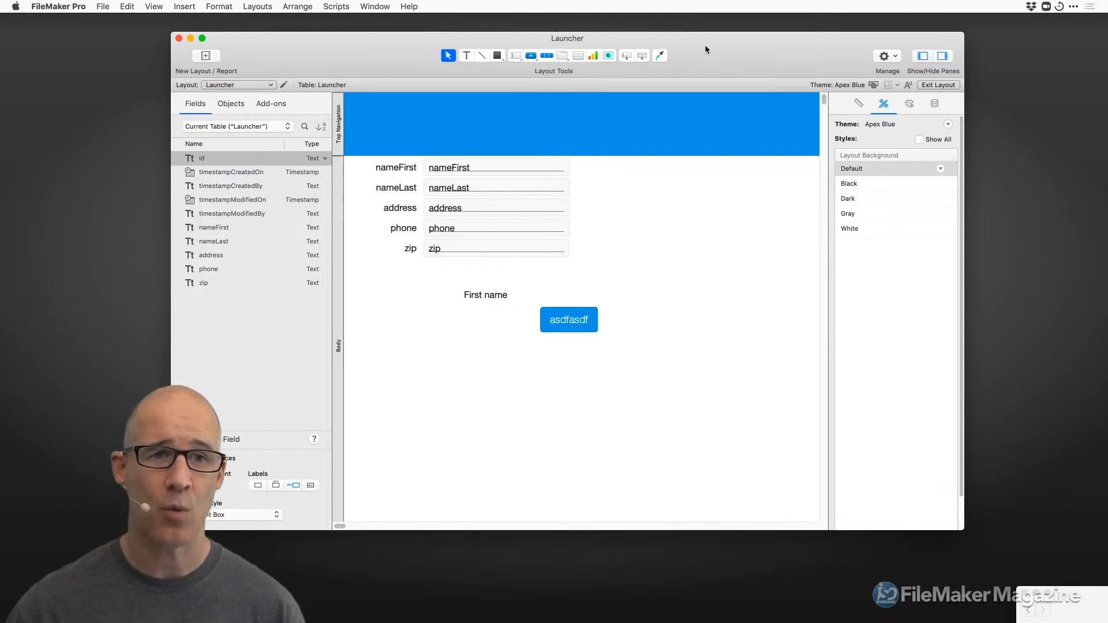
pyautogui.click(380, 6)
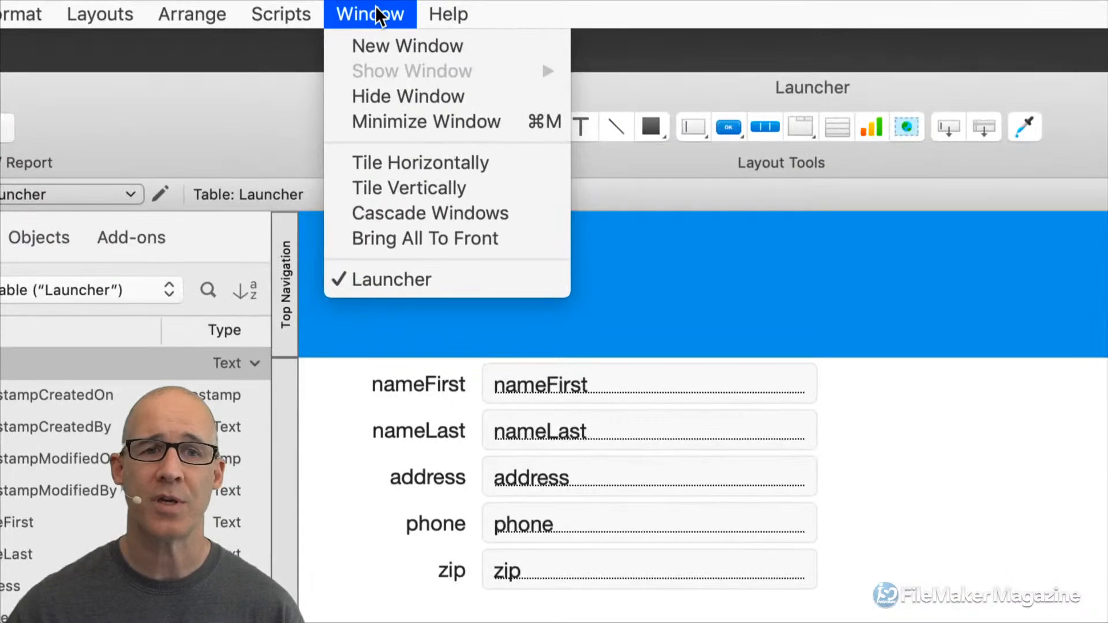
pyautogui.click(388, 45)
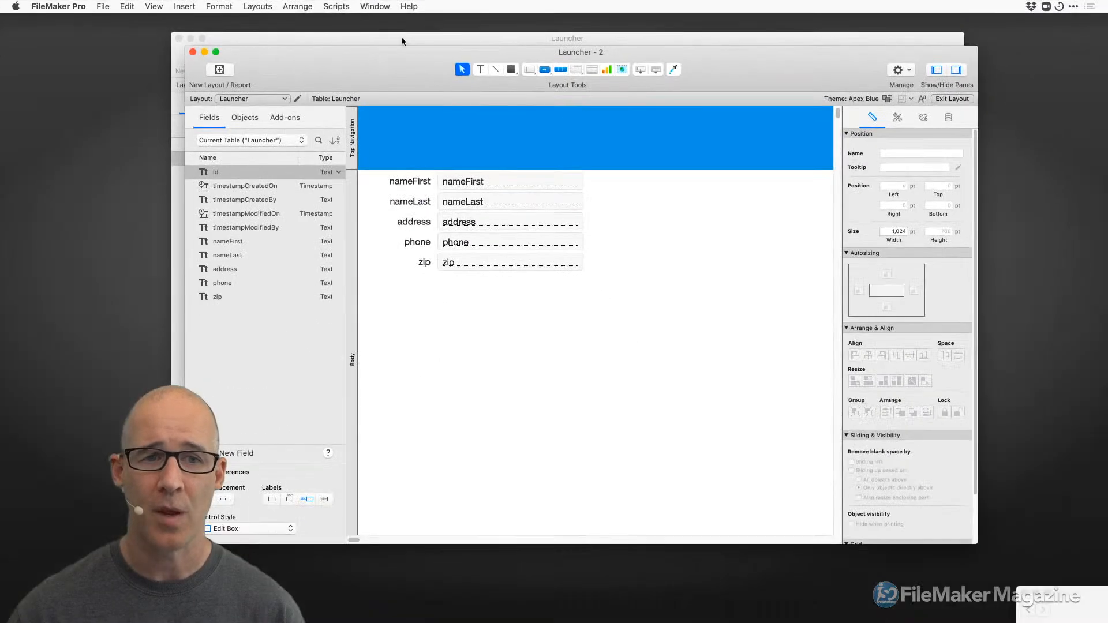
pyautogui.moveTo(433, 133); pyautogui.dragTo(658, 177)
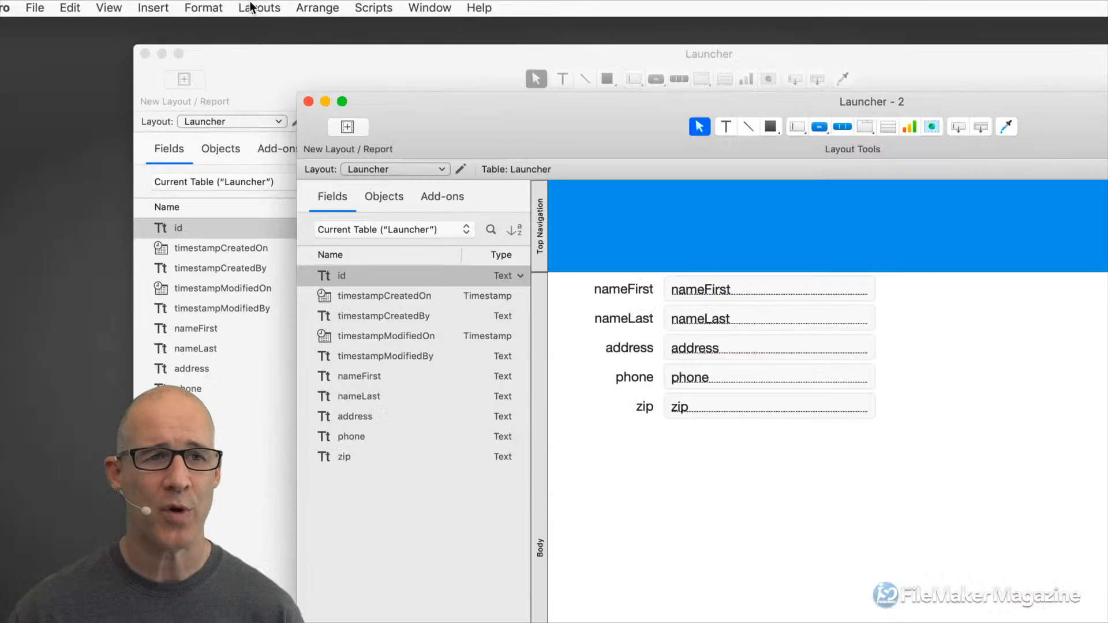
# Create a new Computer Form layout named Layout #2 showing Launcher records.
pyautogui.click(252, 6)
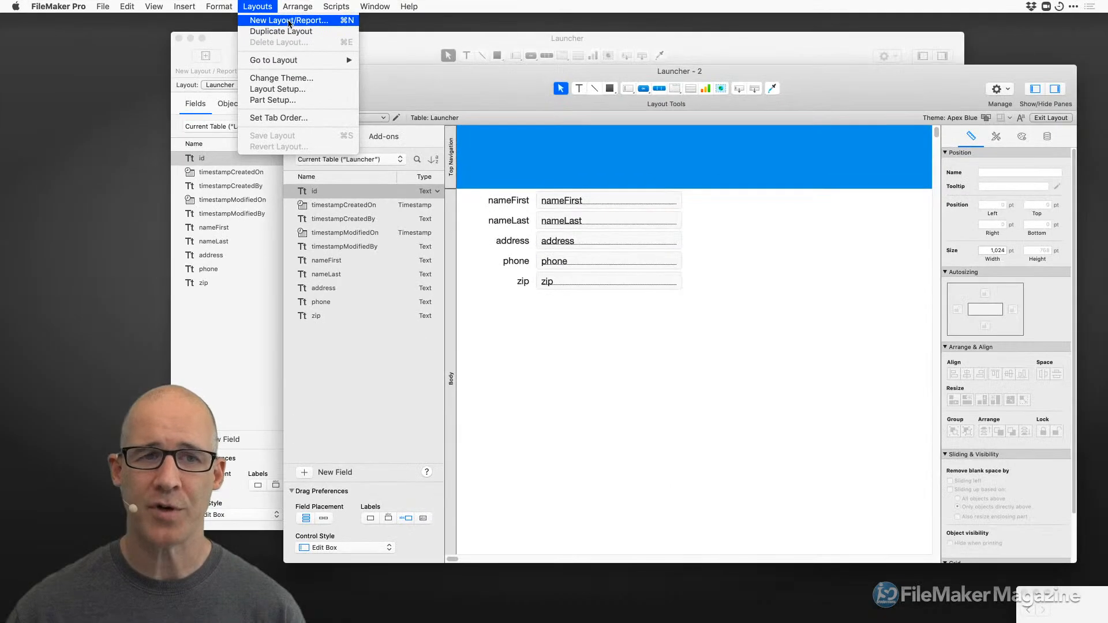
pyautogui.click(341, 48)
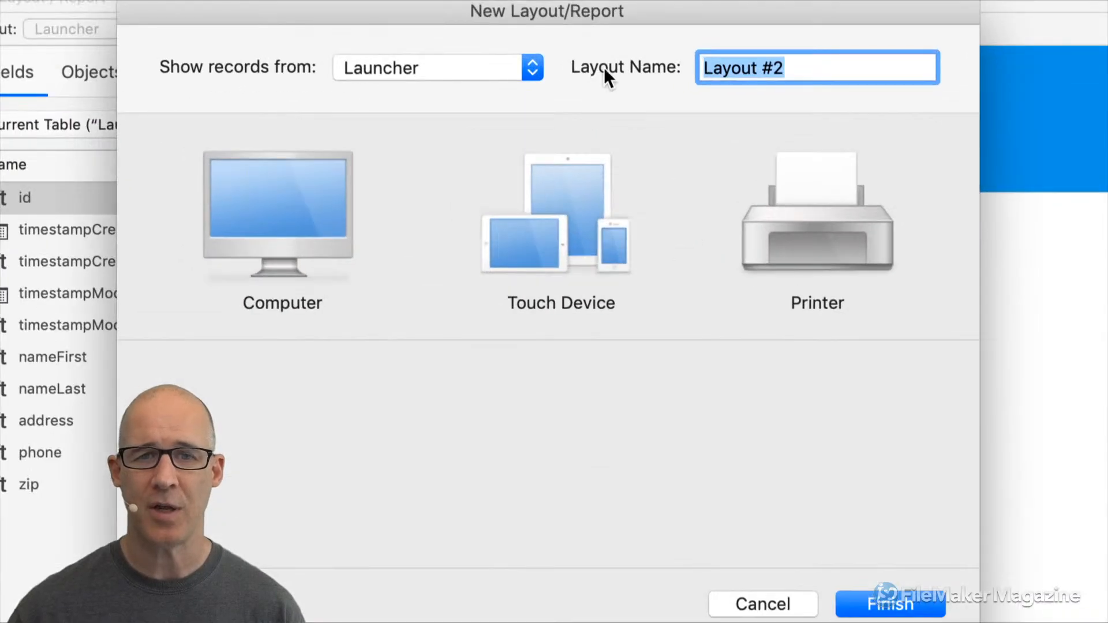
pyautogui.moveTo(606, 16); pyautogui.dragTo(704, 14)
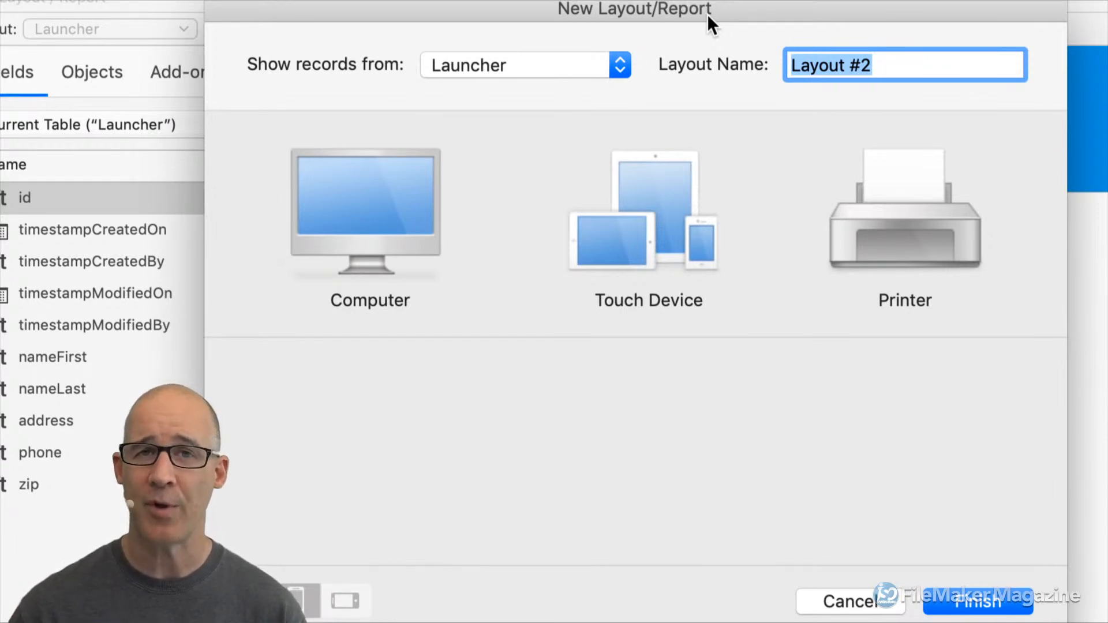
pyautogui.click(436, 202)
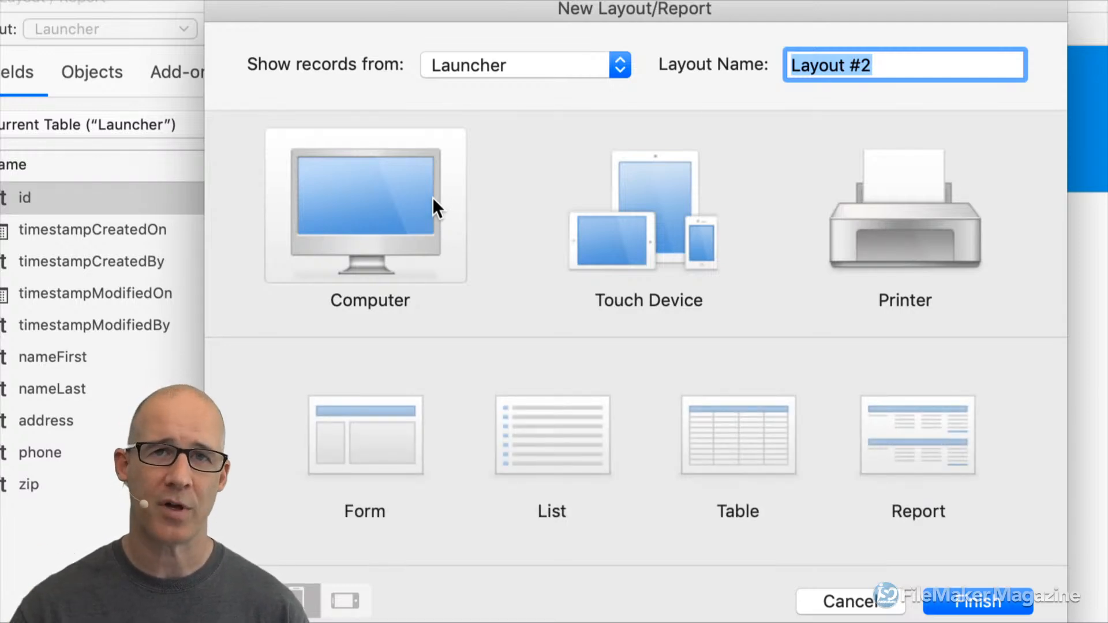
pyautogui.click(618, 234)
pyautogui.click(931, 215)
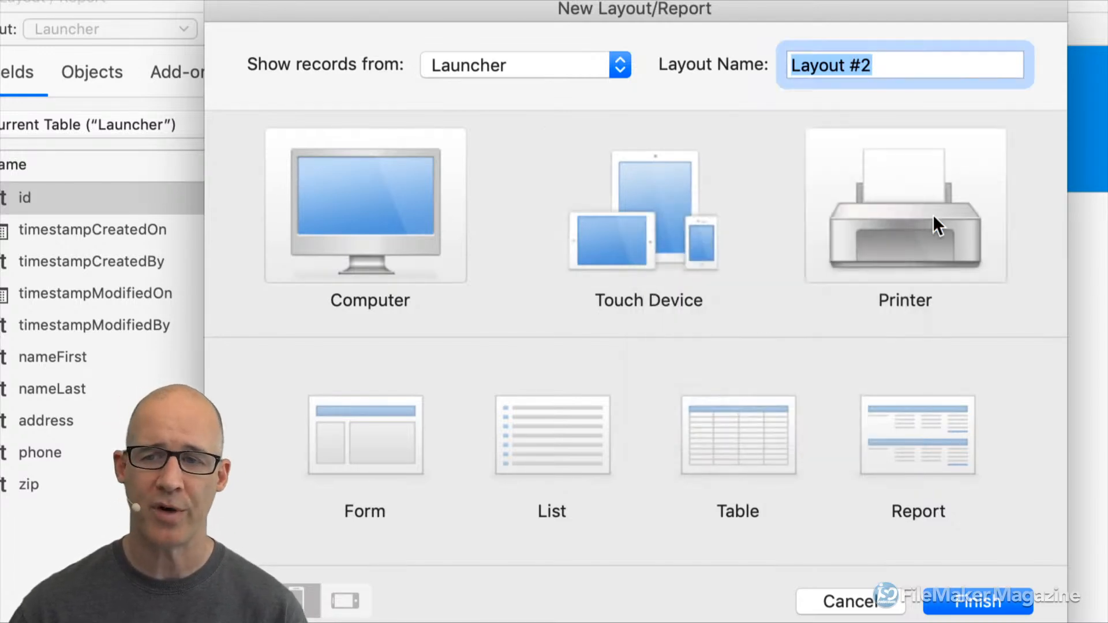
pyautogui.click(416, 418)
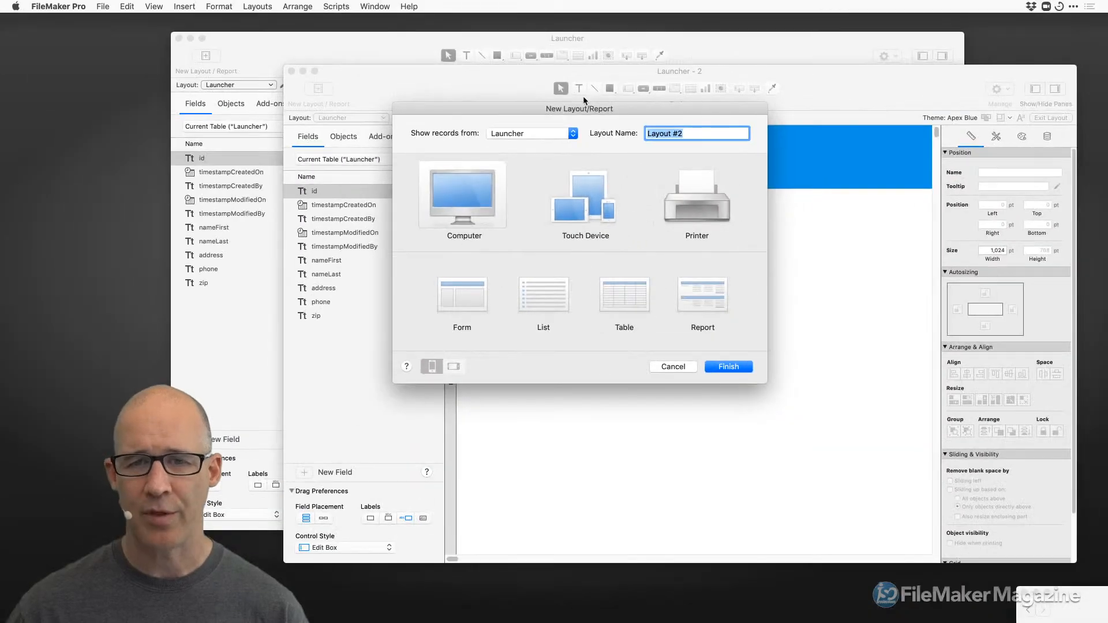
pyautogui.moveTo(614, 9); pyautogui.dragTo(749, 9)
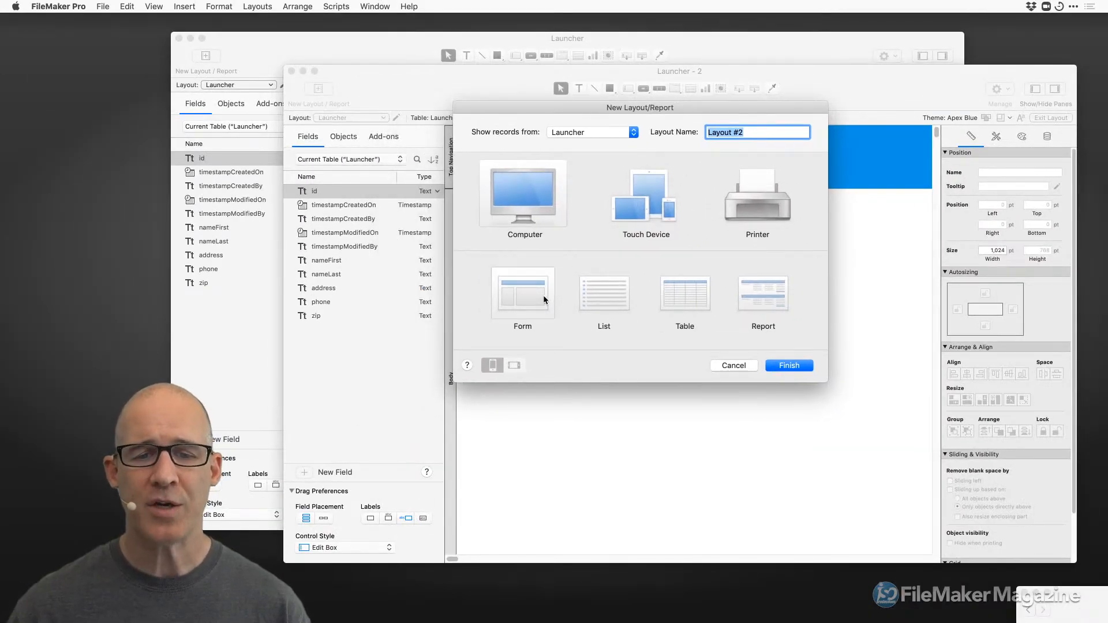
pyautogui.click(801, 367)
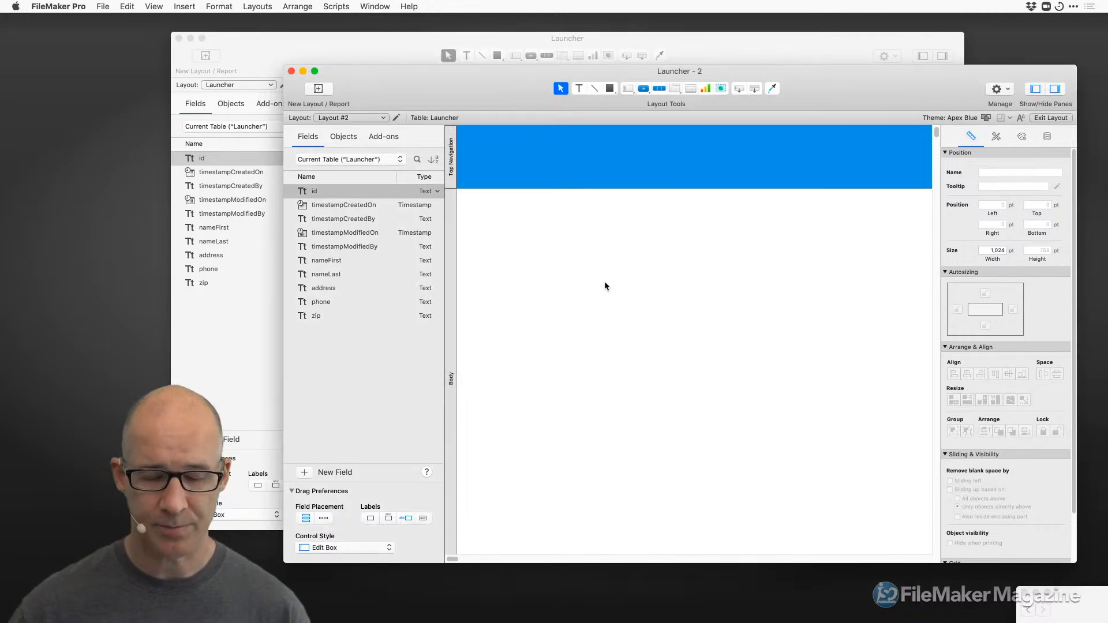
# Toggle Layout #2 into Browse mode and back to Layout mode, then start another new layout.
pyautogui.press('super+b')
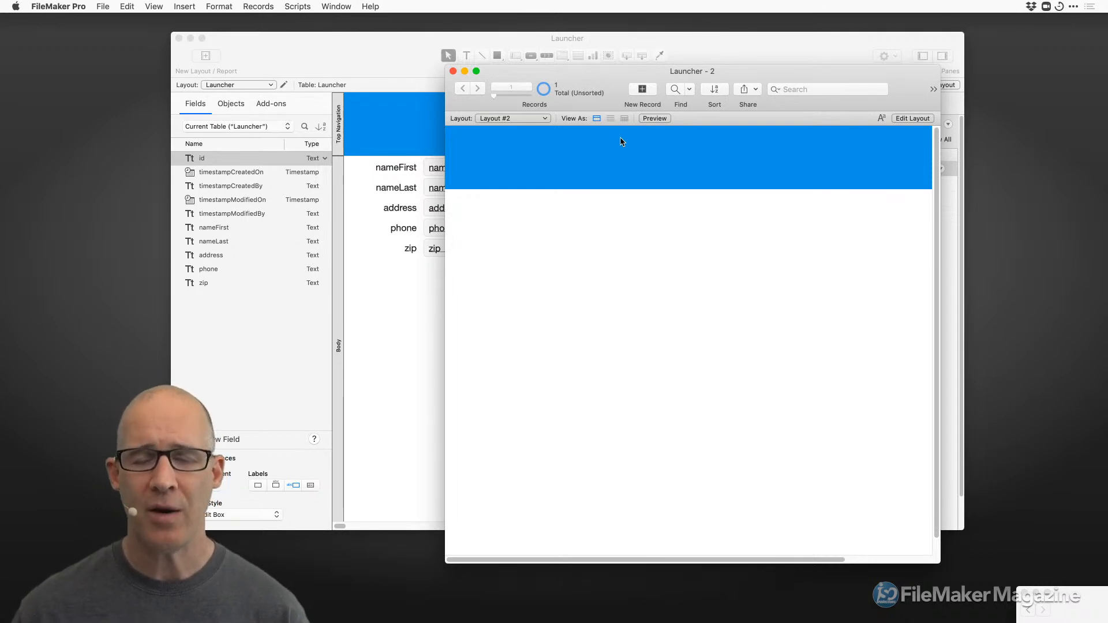
pyautogui.press('super+l')
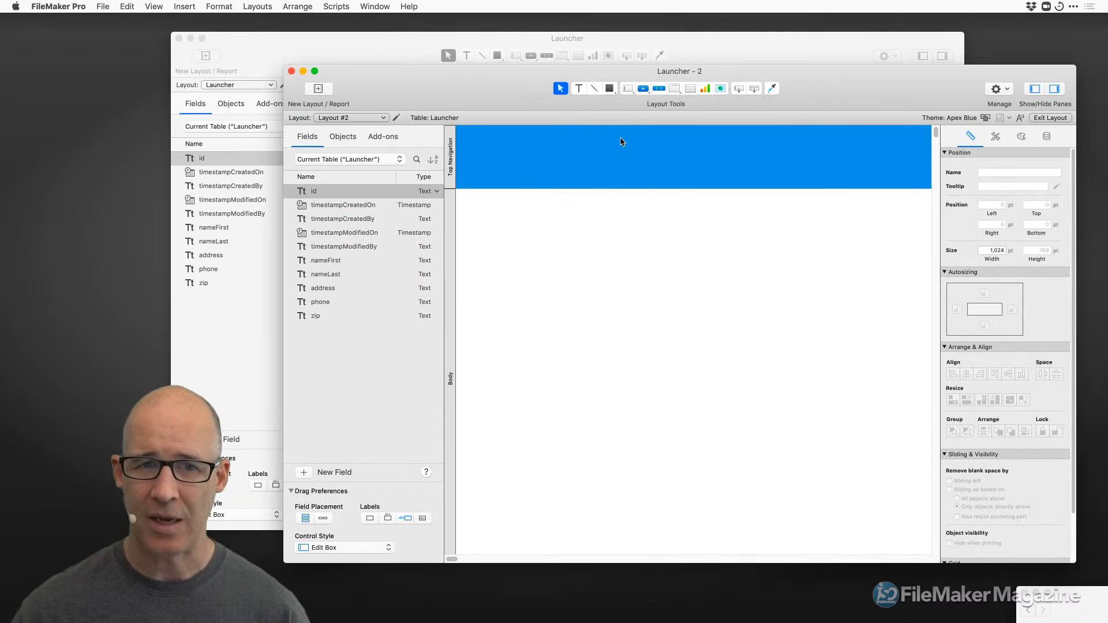
pyautogui.click(258, 6)
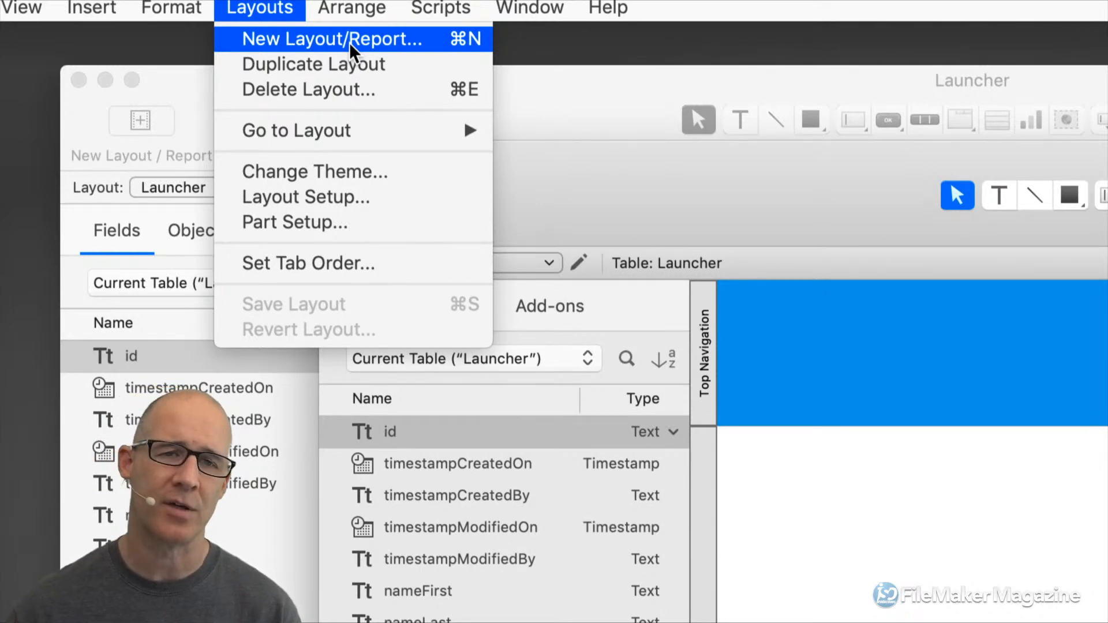
pyautogui.click(350, 43)
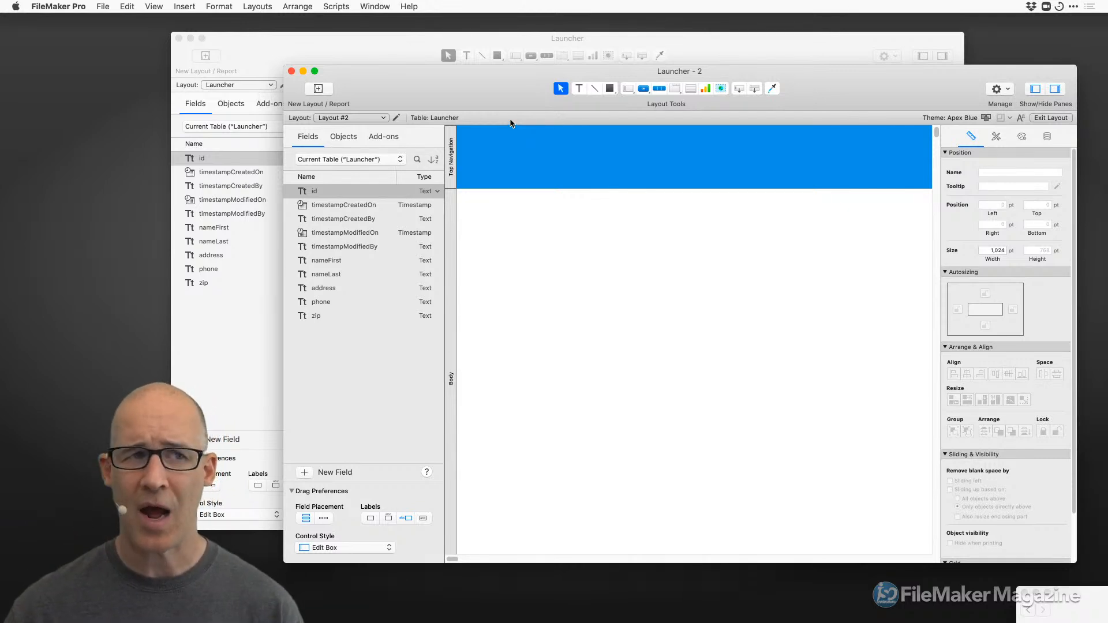
# Look through the File > Manage submenu and dismiss it without choosing anything.
pyautogui.click(105, 6)
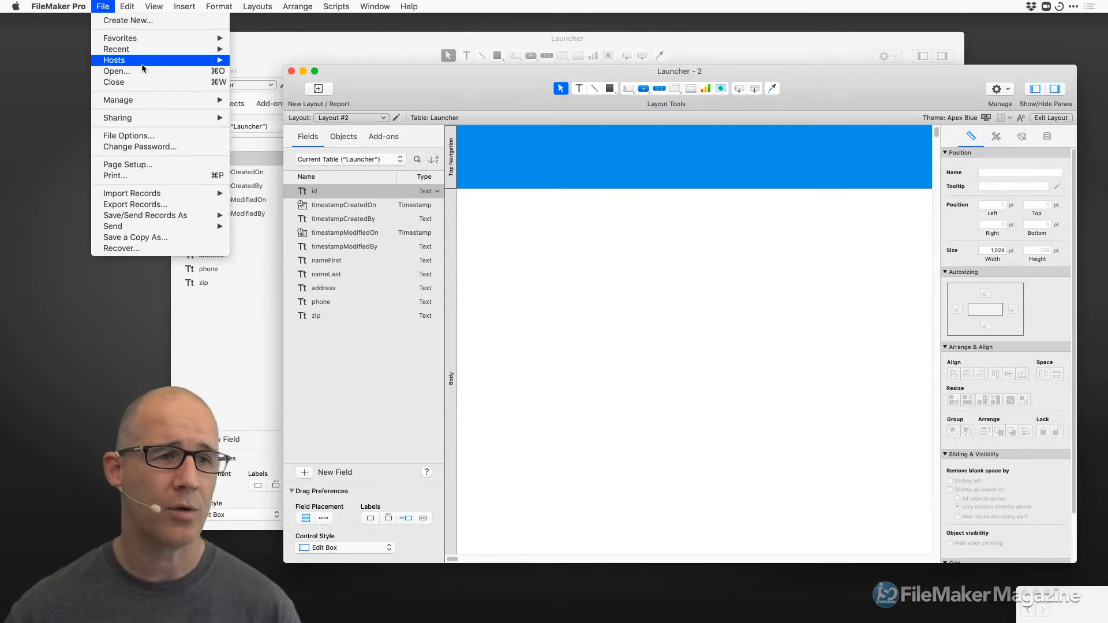
pyautogui.moveTo(161, 101)
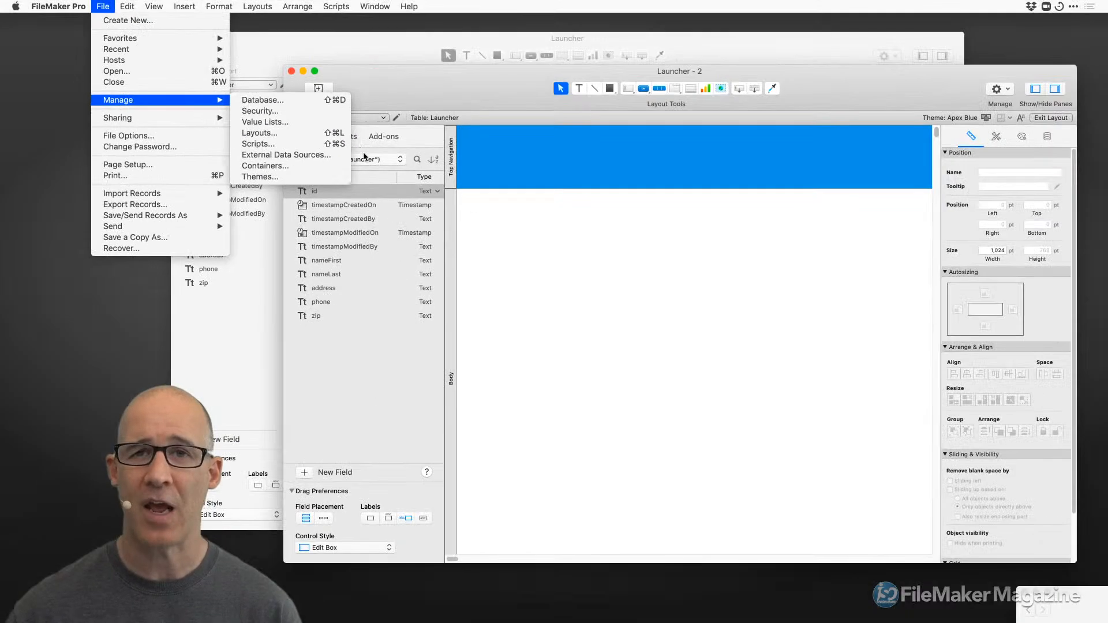
pyautogui.click(614, 248)
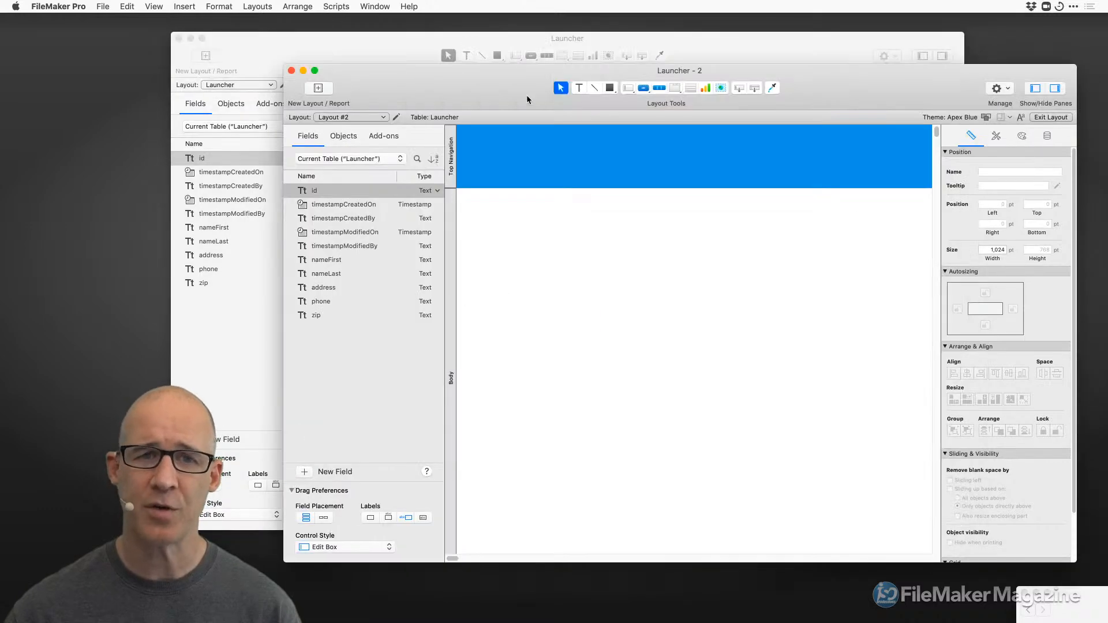
# Close the Layout #2 window and open Manage Layouts with Shift-Cmd-L.
pyautogui.click(291, 70)
pyautogui.moveTo(362, 43); pyautogui.dragTo(393, 43)
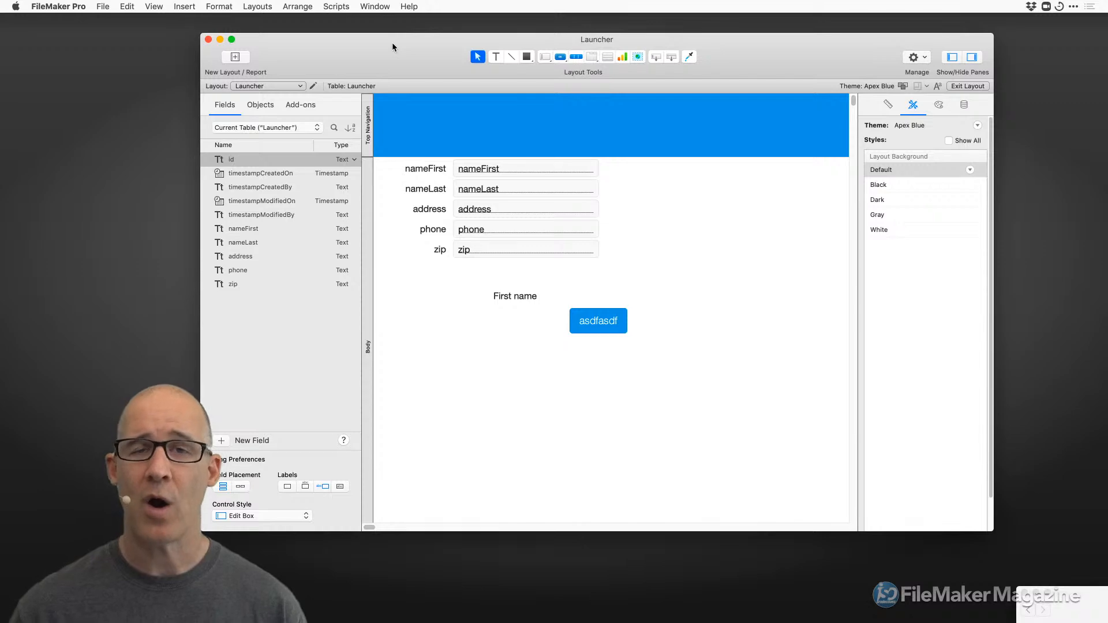
pyautogui.press('super+shift+l')
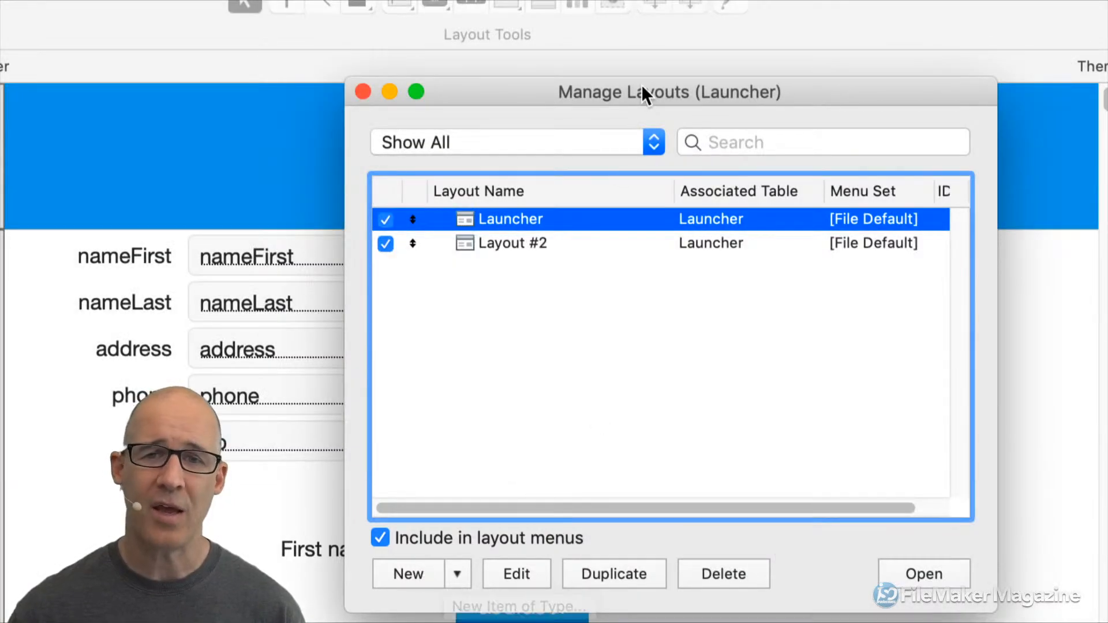
pyautogui.moveTo(642, 87); pyautogui.dragTo(708, 19)
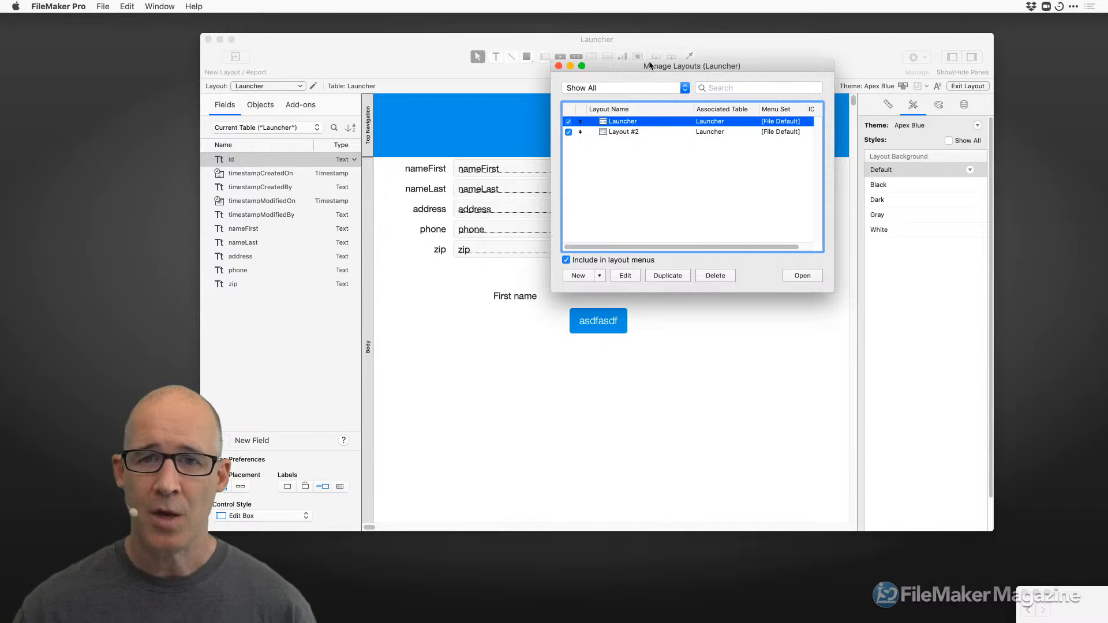
pyautogui.moveTo(650, 66); pyautogui.dragTo(690, 85)
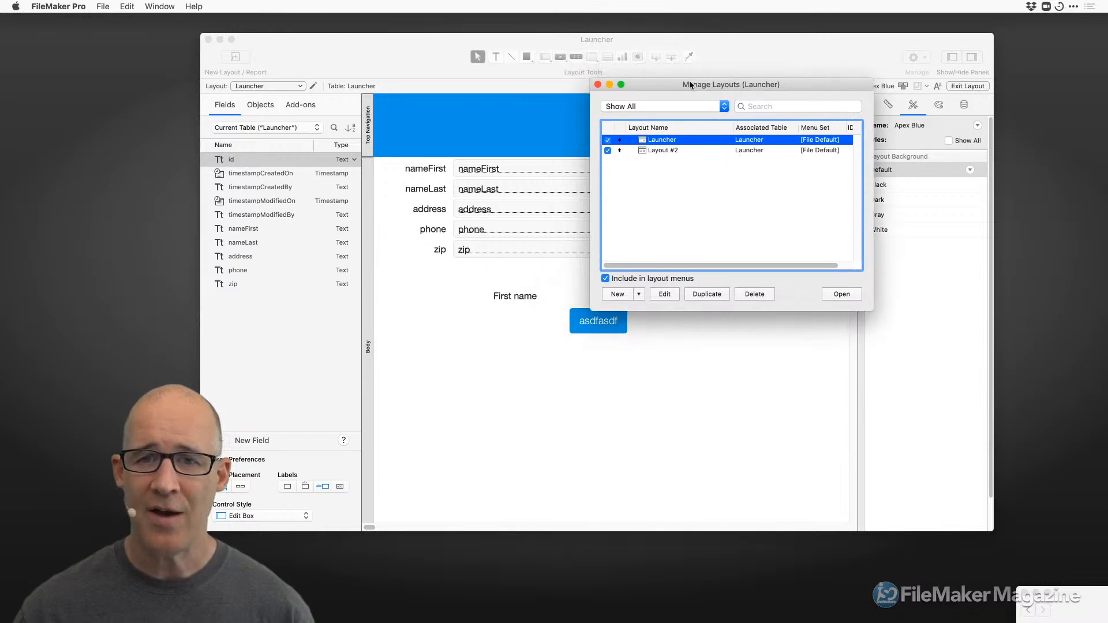
# Duplicate the Launcher layout as Launcher Copy.
pyautogui.click(666, 150)
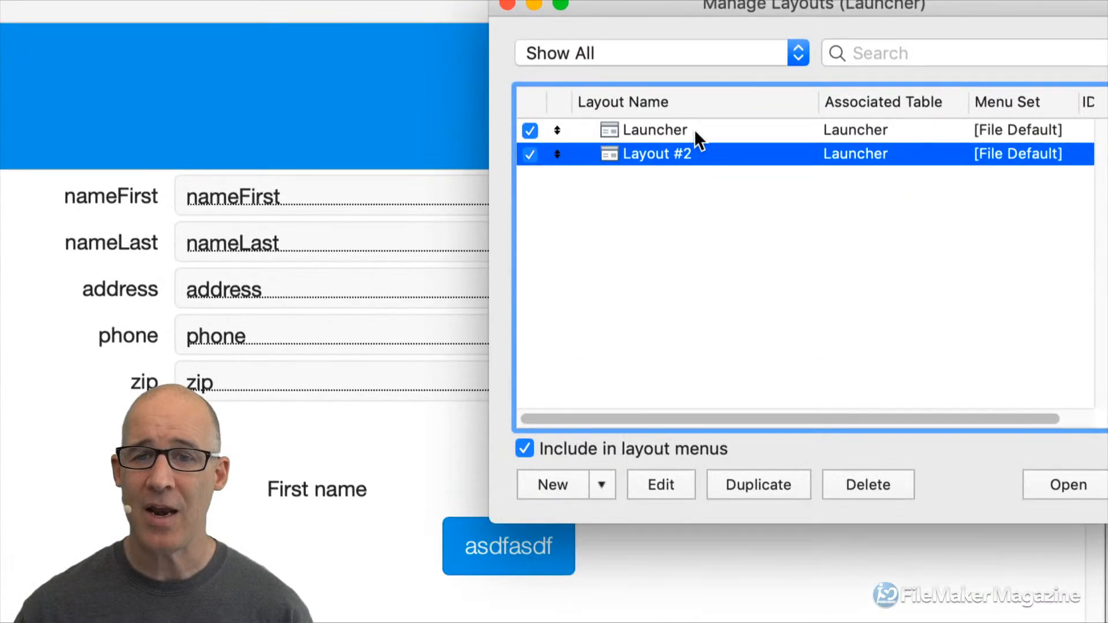
pyautogui.click(682, 139)
pyautogui.click(682, 152)
pyautogui.click(696, 136)
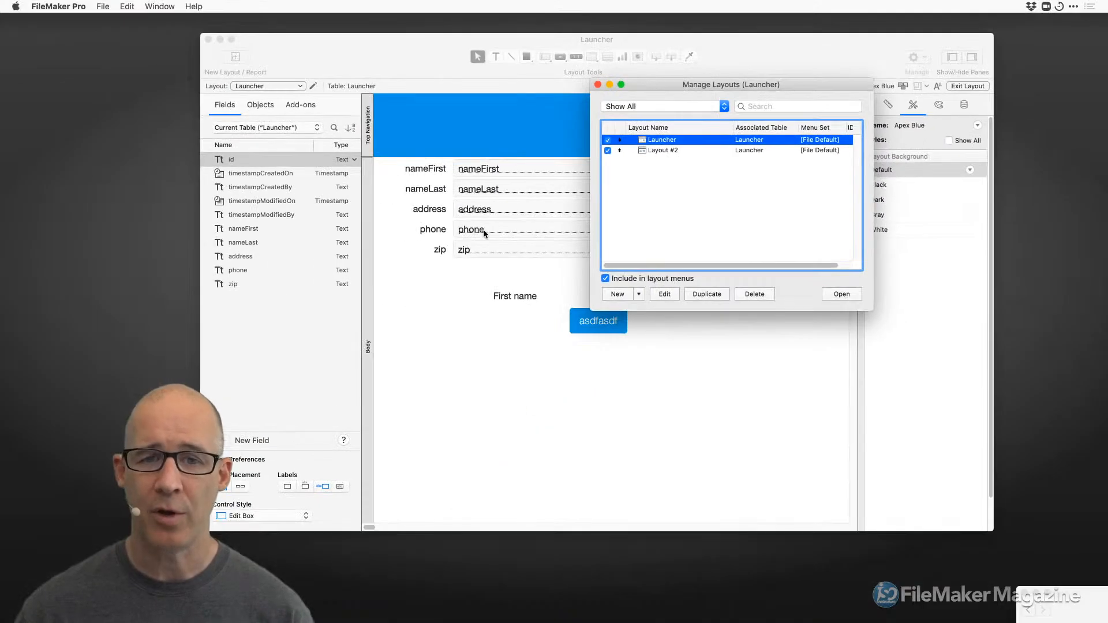
pyautogui.moveTo(670, 84); pyautogui.dragTo(805, 141)
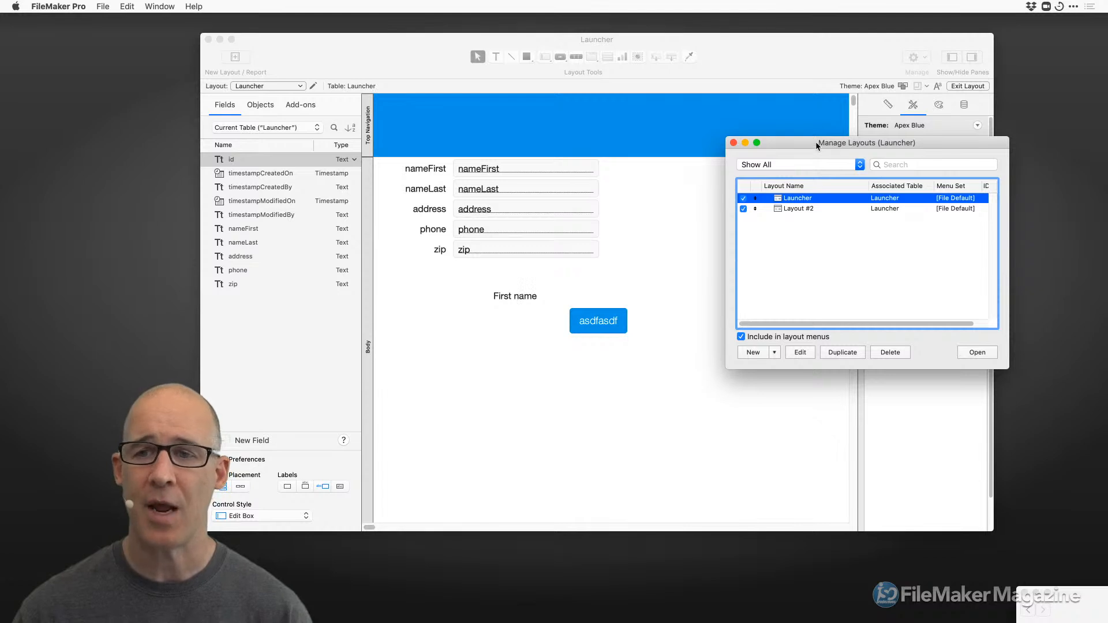
pyautogui.moveTo(815, 141); pyautogui.dragTo(733, 92)
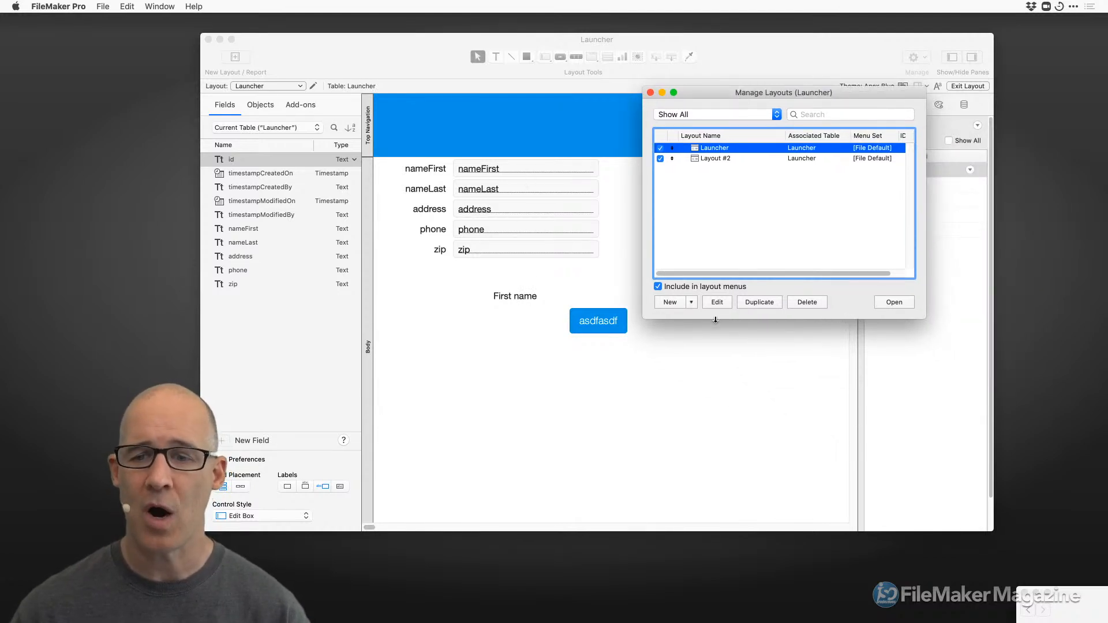
pyautogui.click(760, 302)
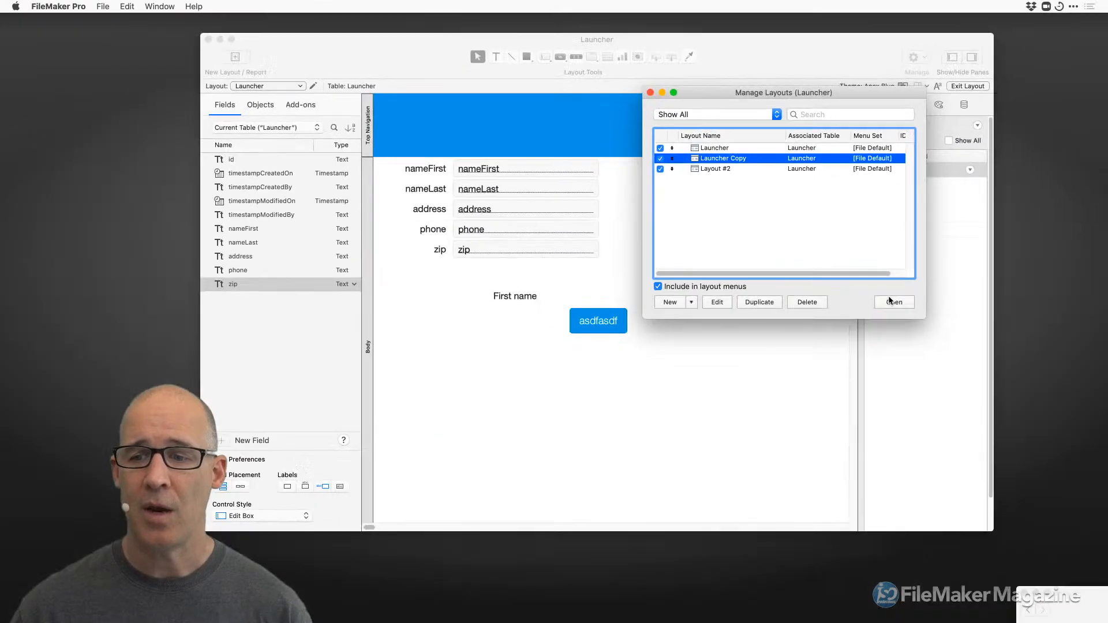
# Open Launcher Copy in its own window and reposition it.
pyautogui.click(1046, 487)
pyautogui.moveTo(646, 52); pyautogui.dragTo(808, 377)
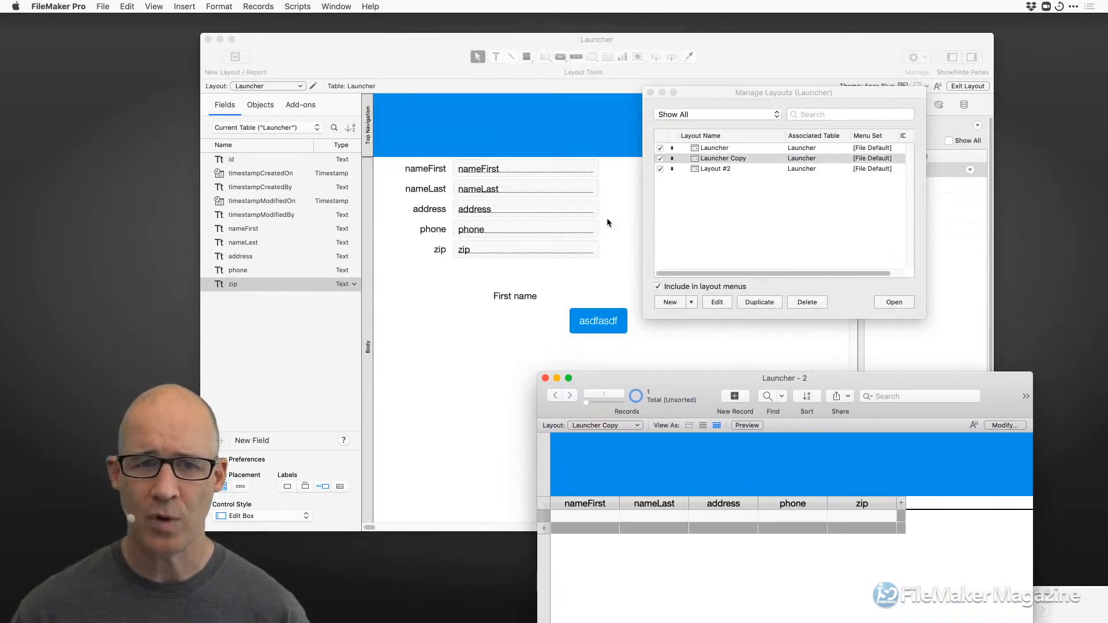
pyautogui.moveTo(712, 381); pyautogui.dragTo(705, 289)
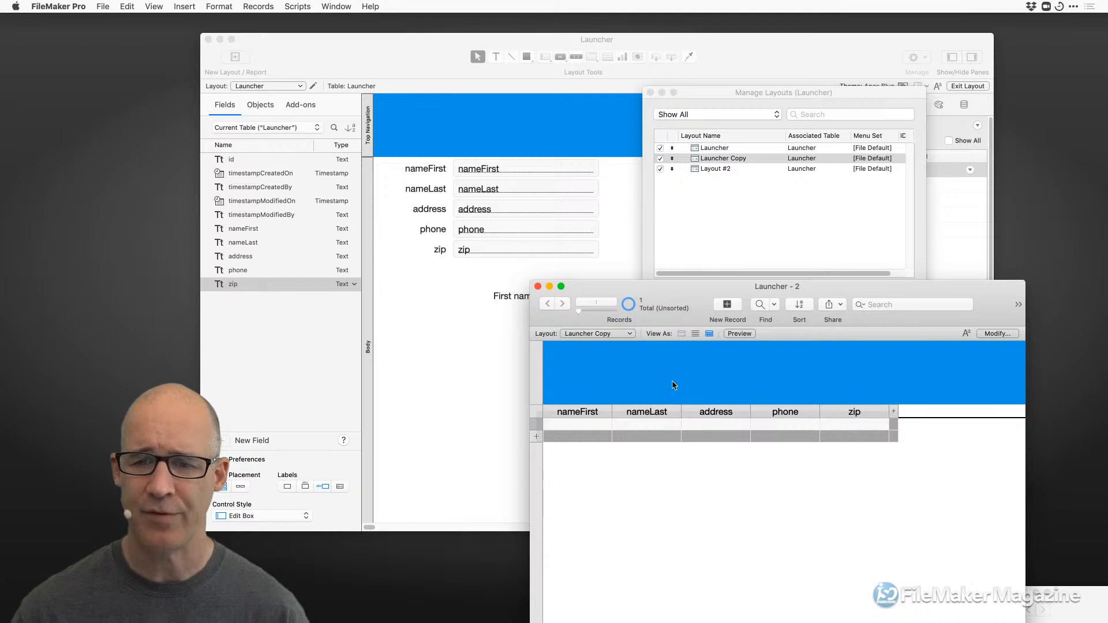
# Open Layout #2 in a new window, toggle its mode, then close that window.
pyautogui.click(713, 184)
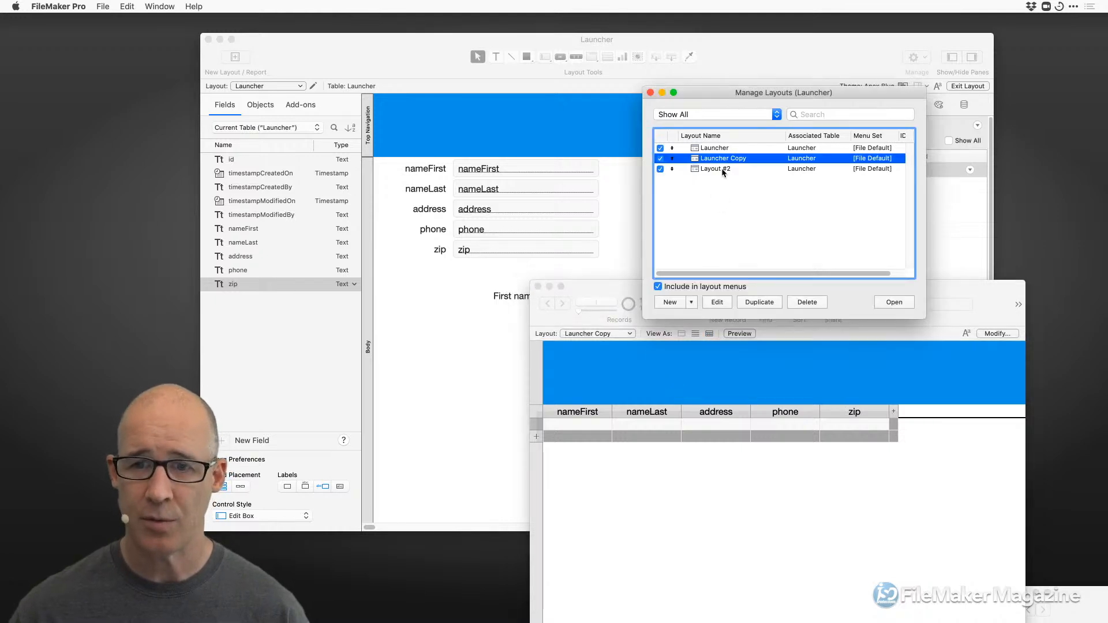
pyautogui.click(722, 168)
pyautogui.click(892, 300)
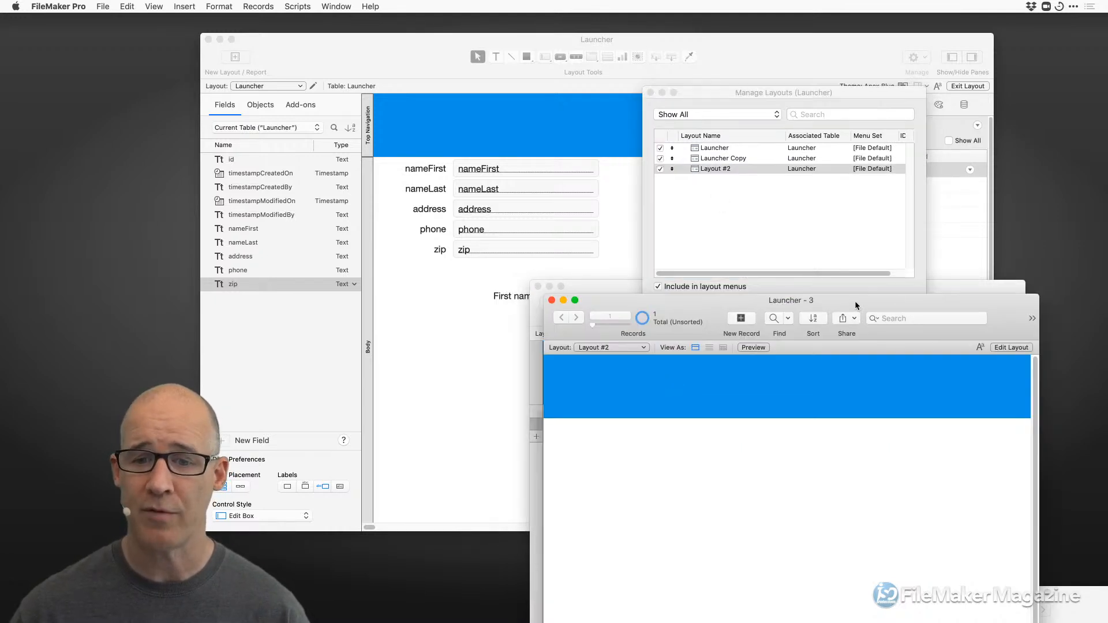
pyautogui.moveTo(854, 300); pyautogui.dragTo(591, 165)
pyautogui.press('super+l')
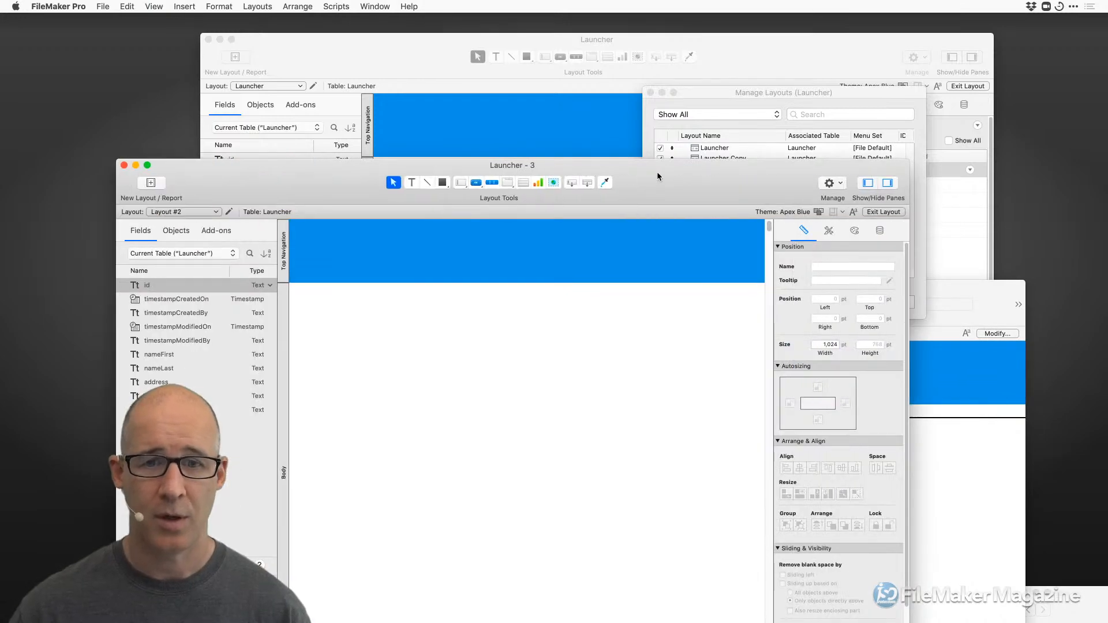
pyautogui.moveTo(656, 171); pyautogui.dragTo(636, 126)
pyautogui.press('super+w')
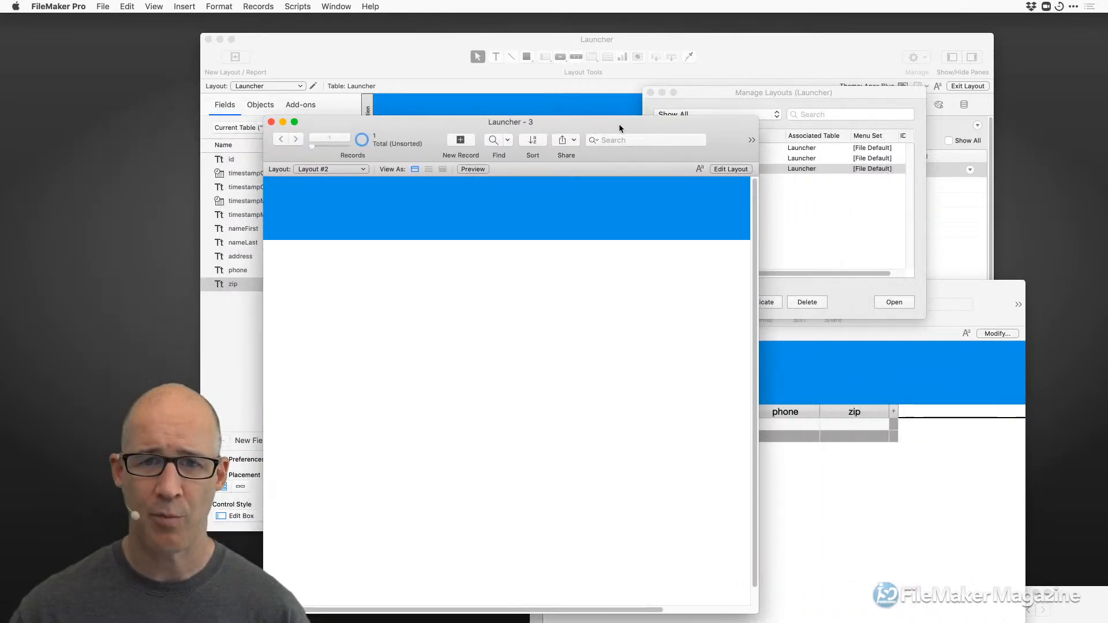
pyautogui.click(554, 119)
# Toggle the Launcher window between Browse and Layout mode, ending in Layout mode.
pyautogui.press('super+b')
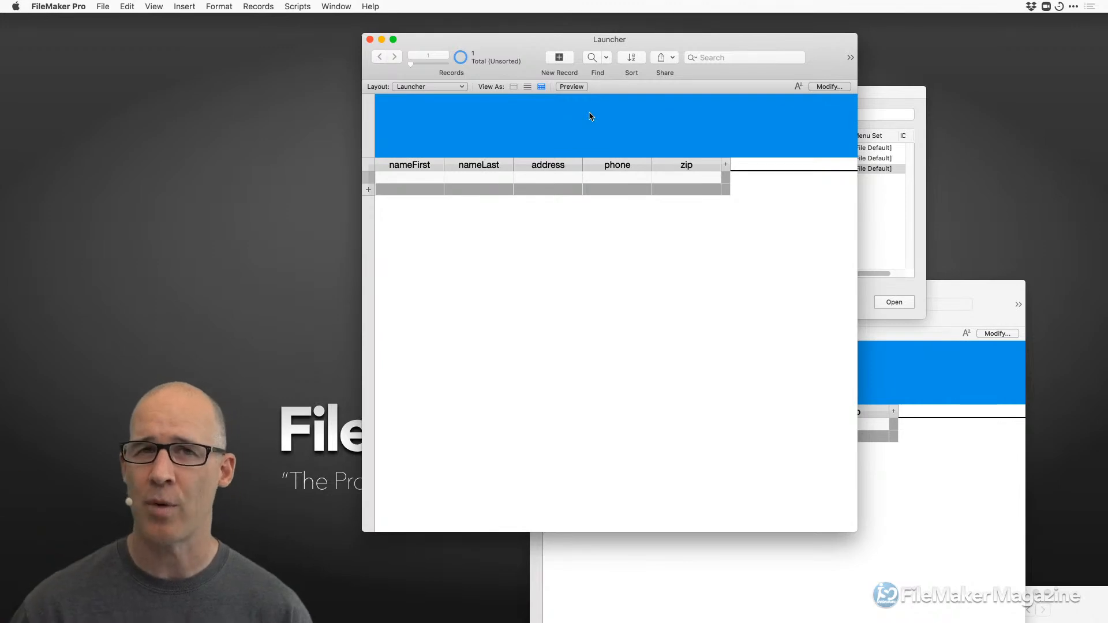
pyautogui.press('super+l')
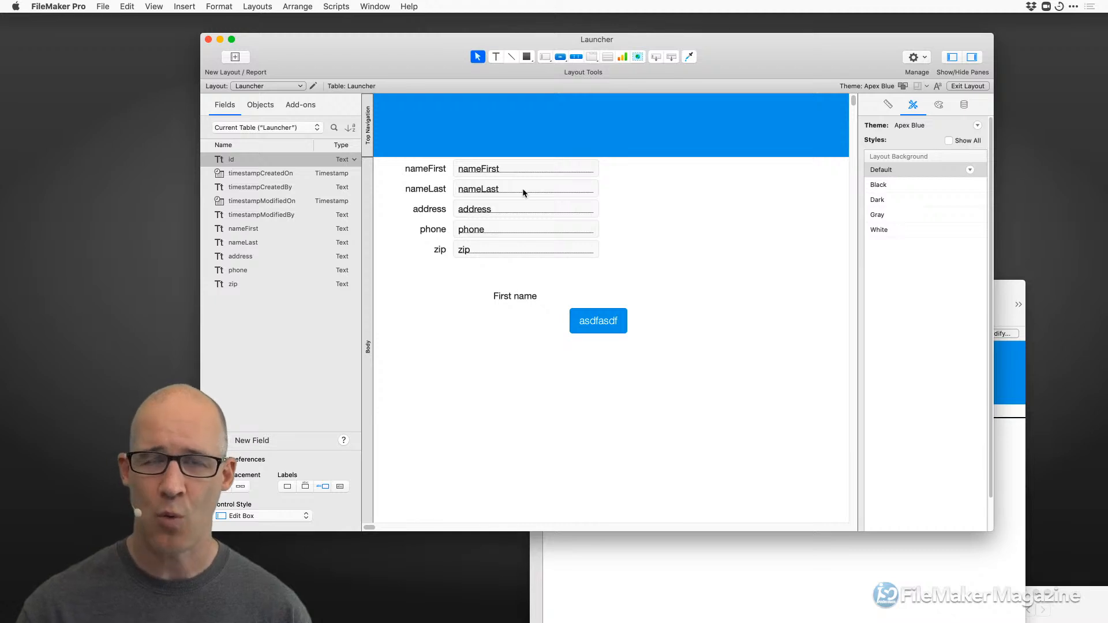
pyautogui.press('super+b')
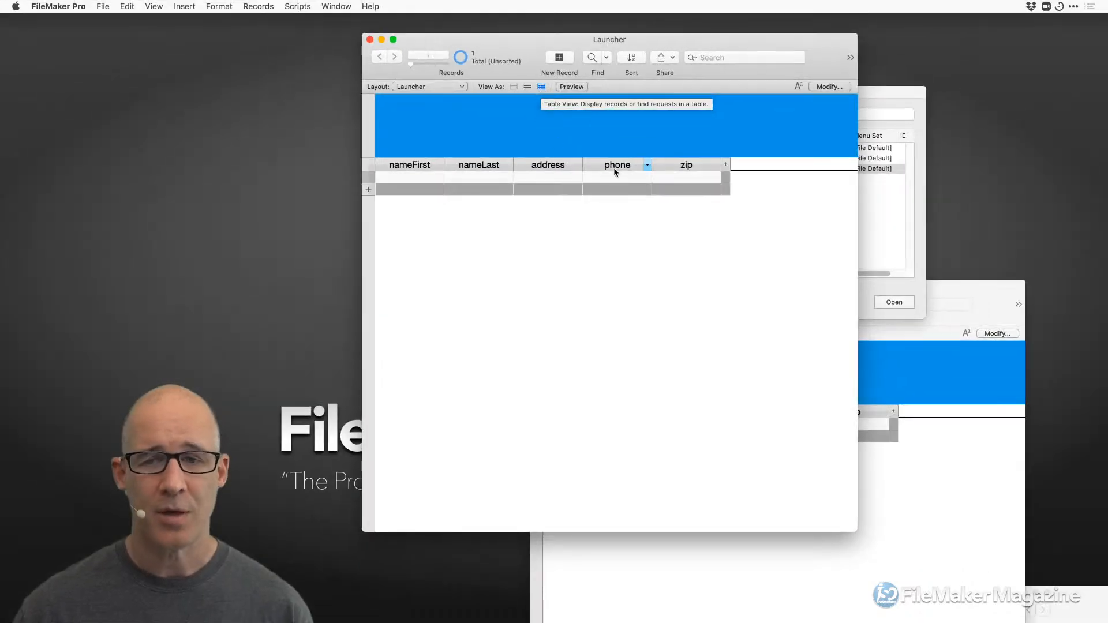
pyautogui.moveTo(686, 39); pyautogui.dragTo(651, 36)
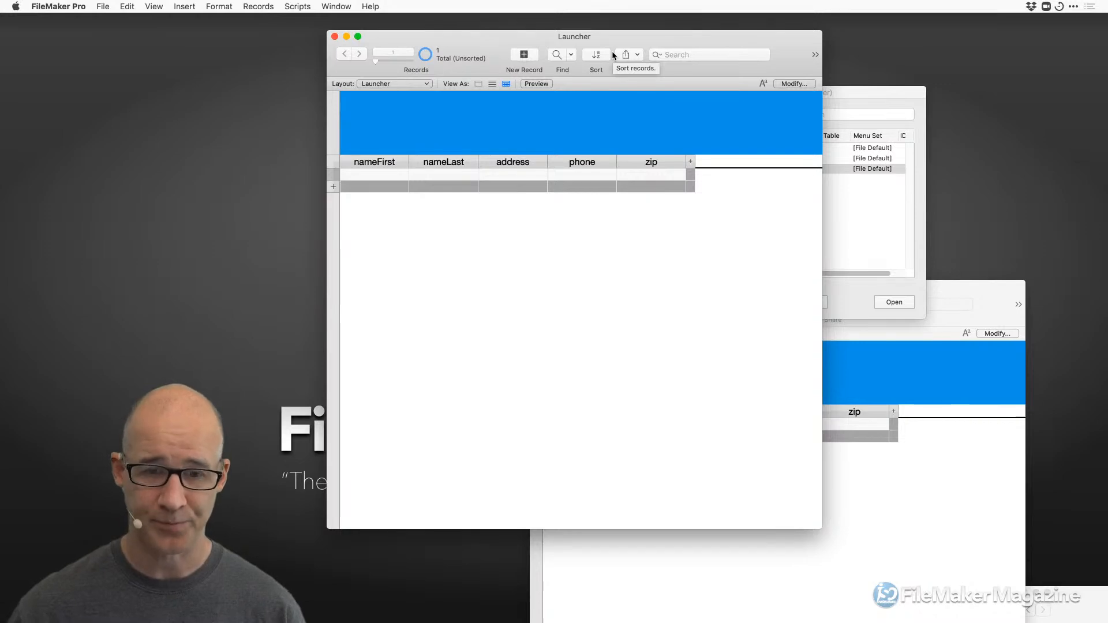
pyautogui.press('super+l')
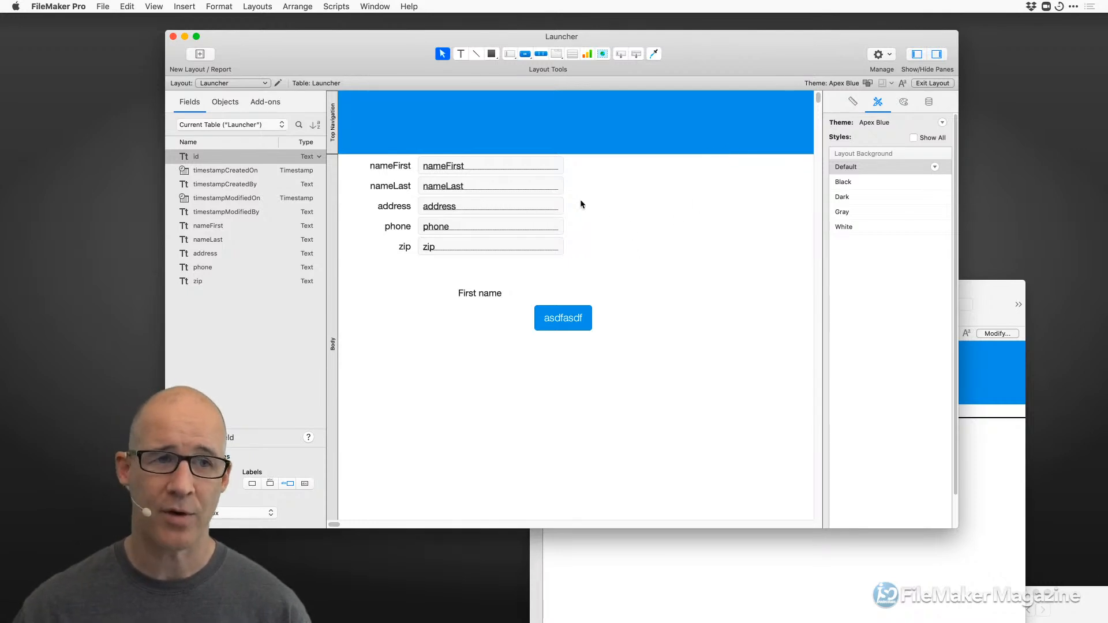
# In Layout Setup, enable only Form View and make it the default view.
pyautogui.rightClick(598, 216)
pyautogui.click(629, 269)
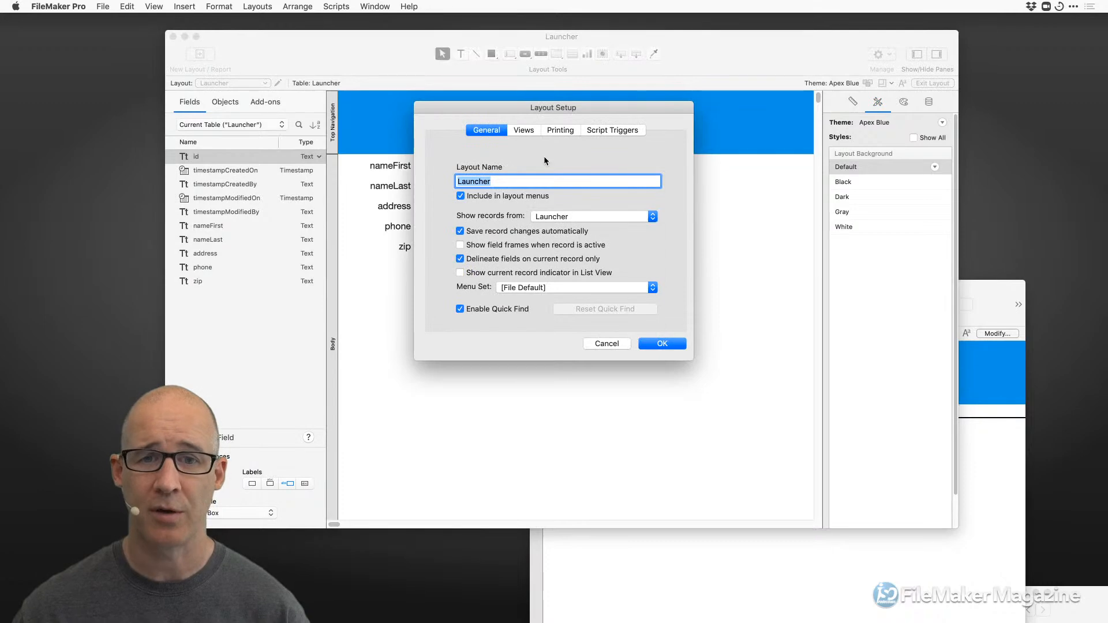
pyautogui.click(523, 131)
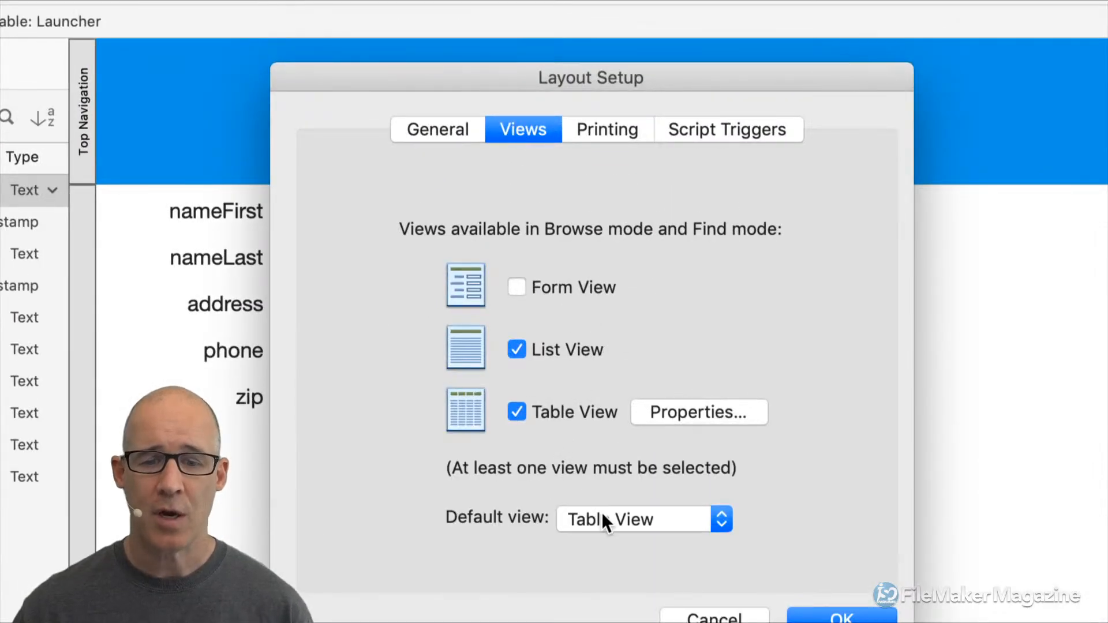
pyautogui.click(535, 282)
pyautogui.click(639, 521)
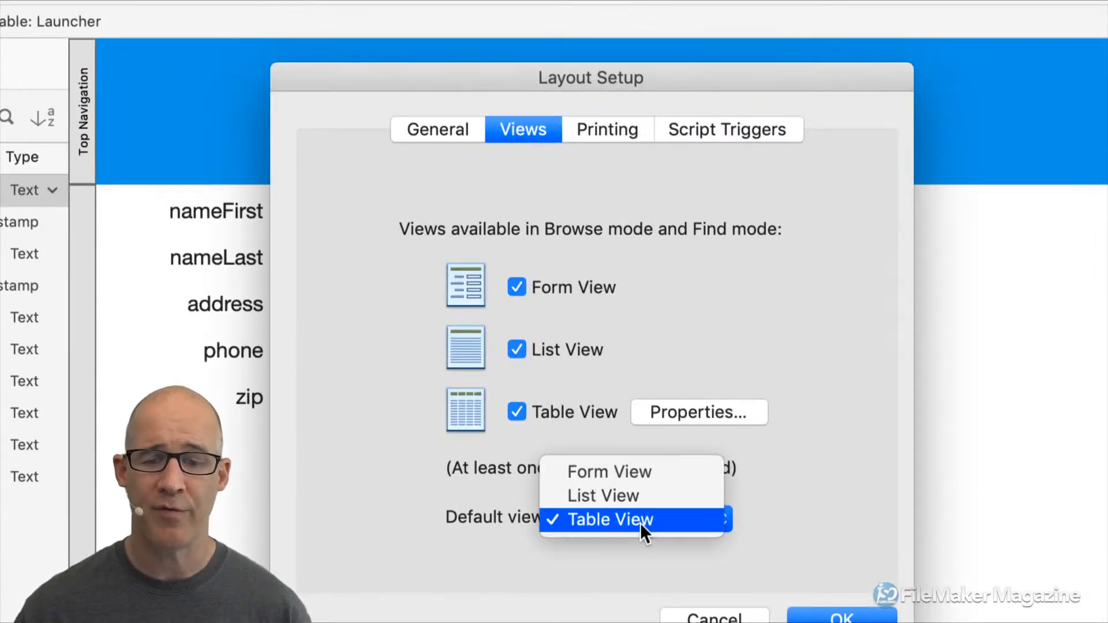
pyautogui.click(643, 473)
pyautogui.click(556, 354)
pyautogui.click(569, 409)
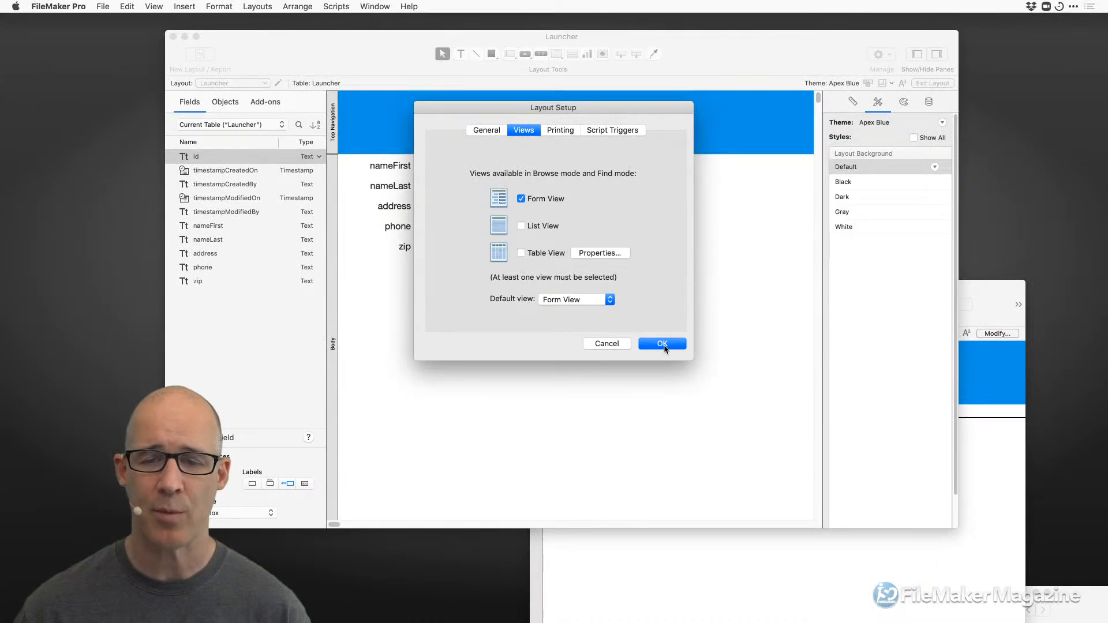
pyautogui.click(662, 343)
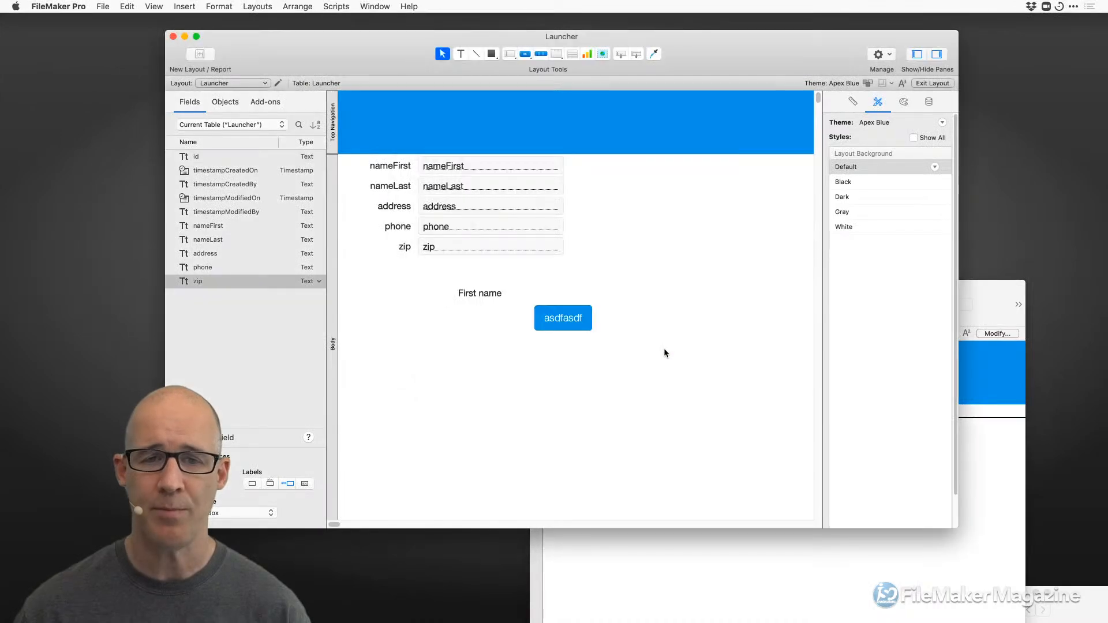
# Browse Launcher as a form and select Launcher Copy in Manage Layouts.
pyautogui.press('super+b')
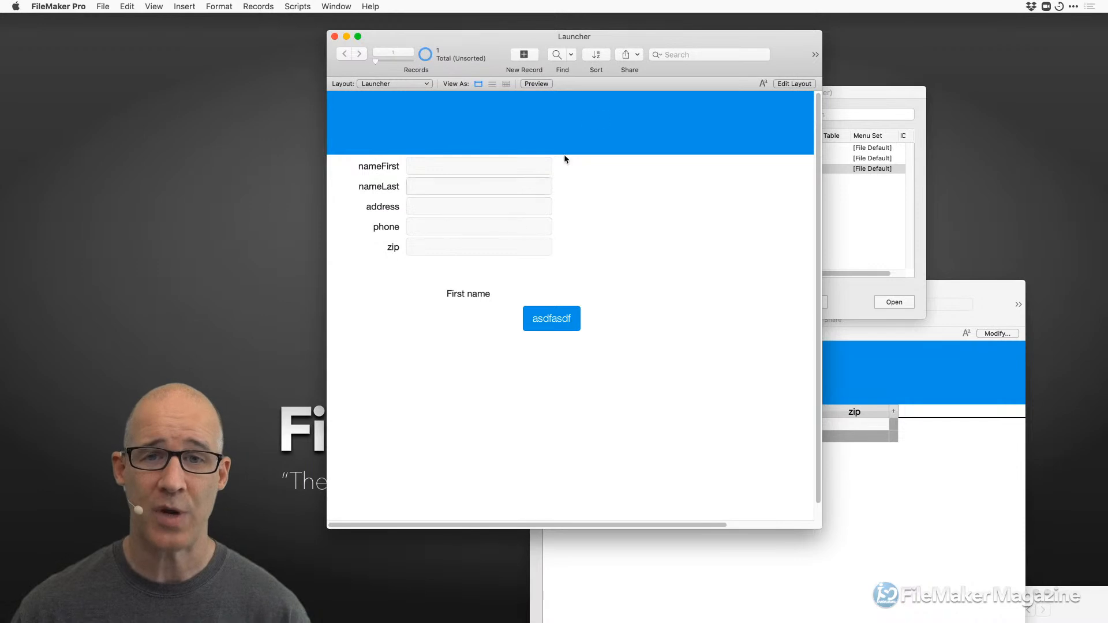
pyautogui.moveTo(610, 32); pyautogui.dragTo(554, 27)
pyautogui.click(967, 287)
pyautogui.click(732, 180)
pyautogui.click(812, 208)
pyautogui.click(748, 158)
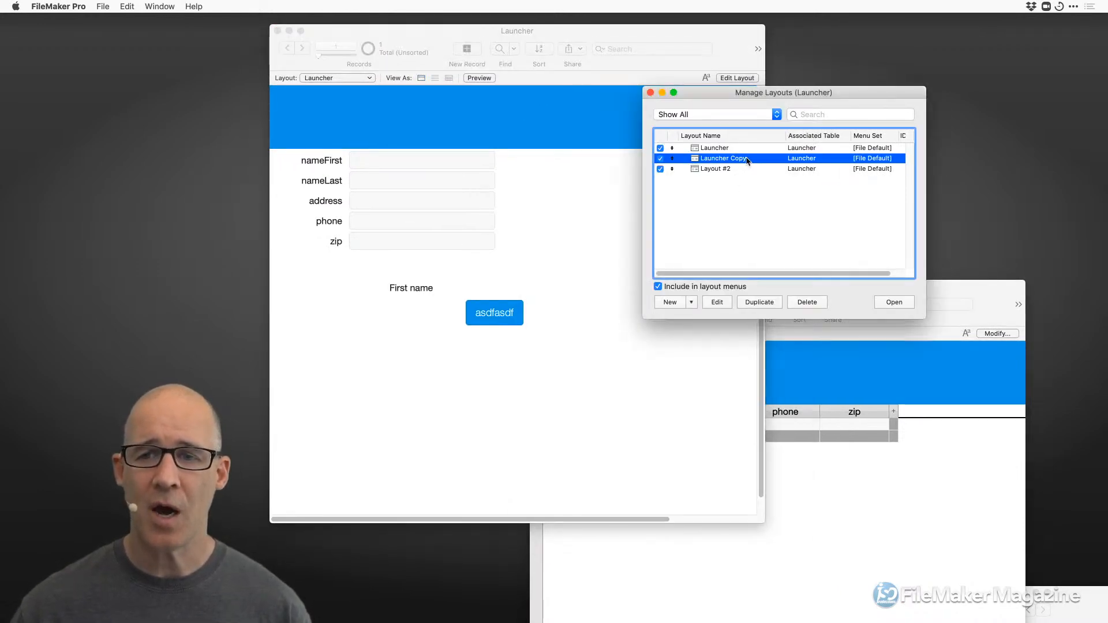
pyautogui.moveTo(786, 93); pyautogui.dragTo(920, 66)
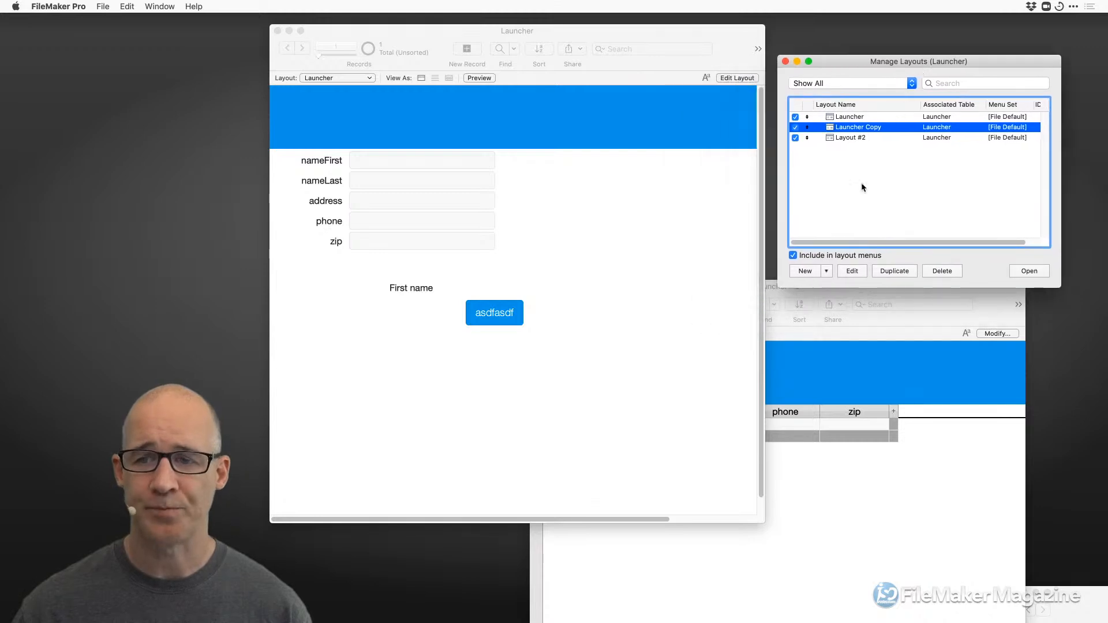
# Move and reshape the second Launcher window so it sits at the lower right.
pyautogui.click(903, 293)
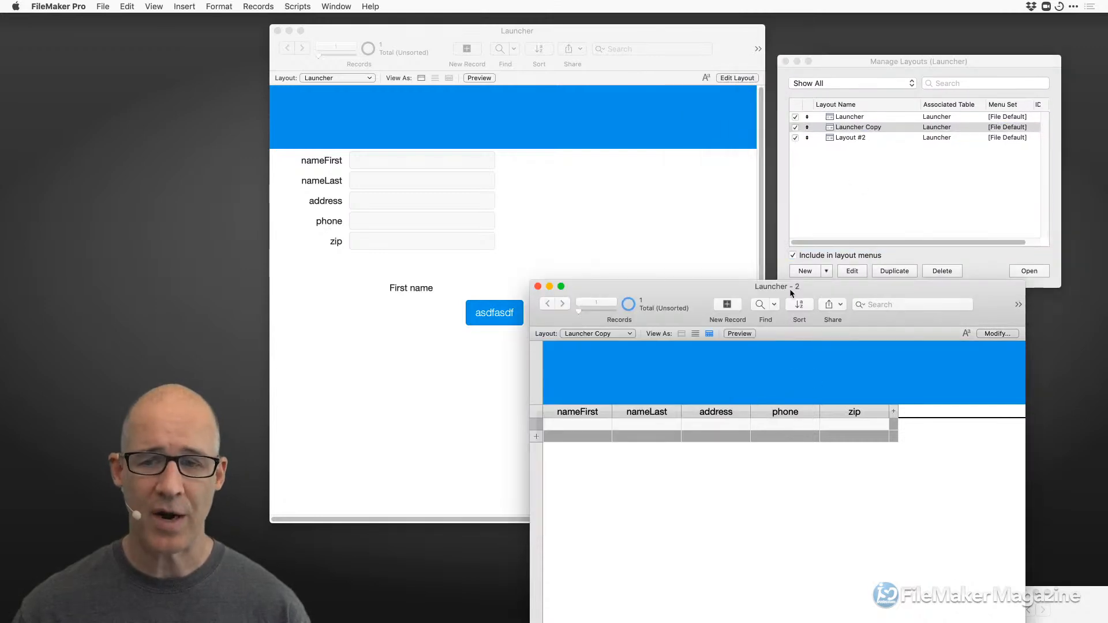
pyautogui.moveTo(792, 292); pyautogui.dragTo(788, 176)
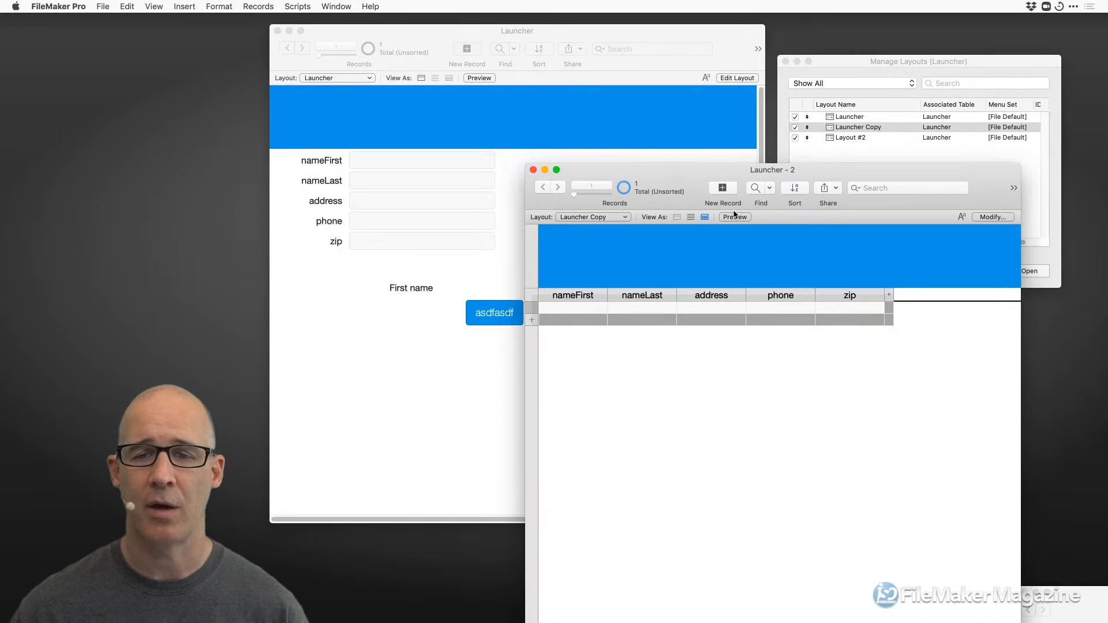
pyautogui.moveTo(877, 178); pyautogui.dragTo(796, 48)
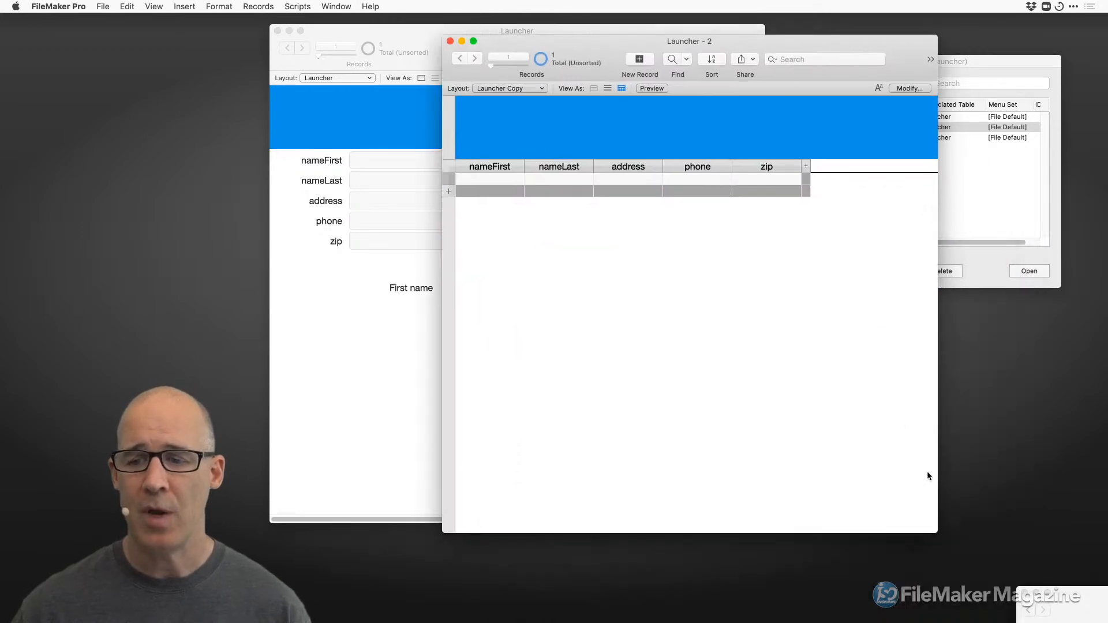
pyautogui.moveTo(930, 522); pyautogui.dragTo(997, 294)
pyautogui.moveTo(825, 39); pyautogui.dragTo(909, 366)
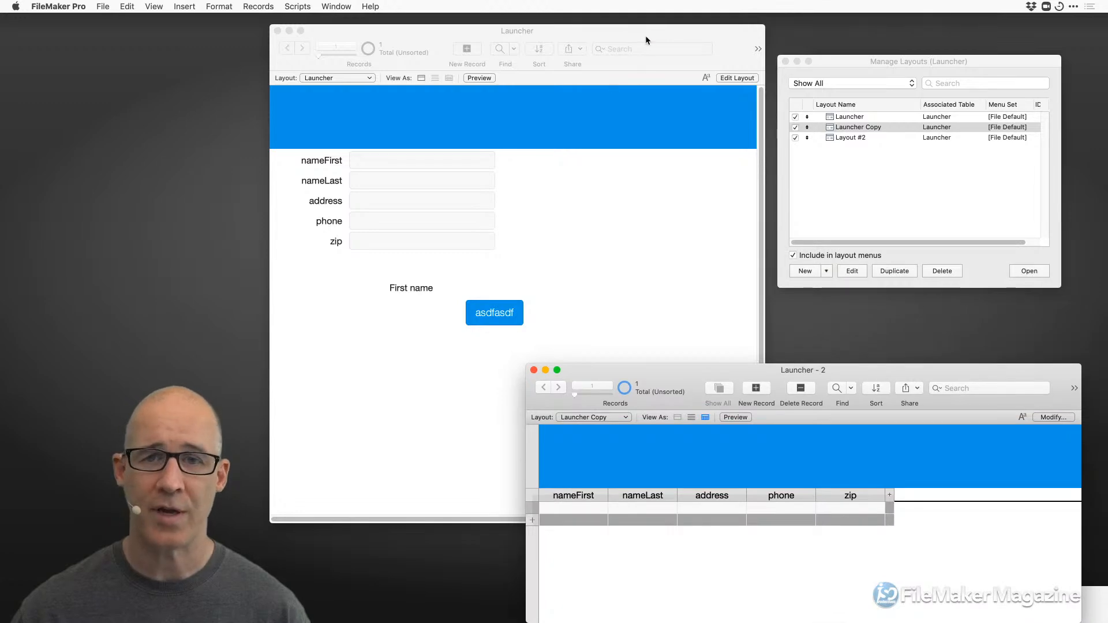
# Make the main Launcher window wider and shorter, then switch it to Layout mode.
pyautogui.click(720, 458)
pyautogui.moveTo(755, 514); pyautogui.dragTo(775, 381)
pyautogui.moveTo(609, 67); pyautogui.dragTo(560, 66)
pyautogui.press('super+l')
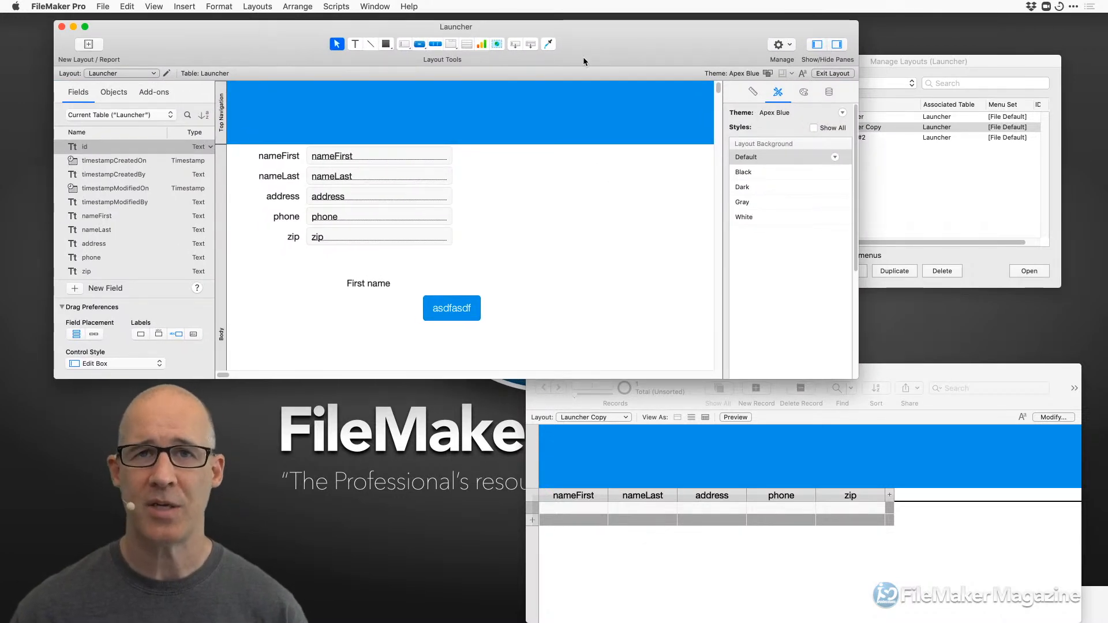
pyautogui.press('shift+super+d')
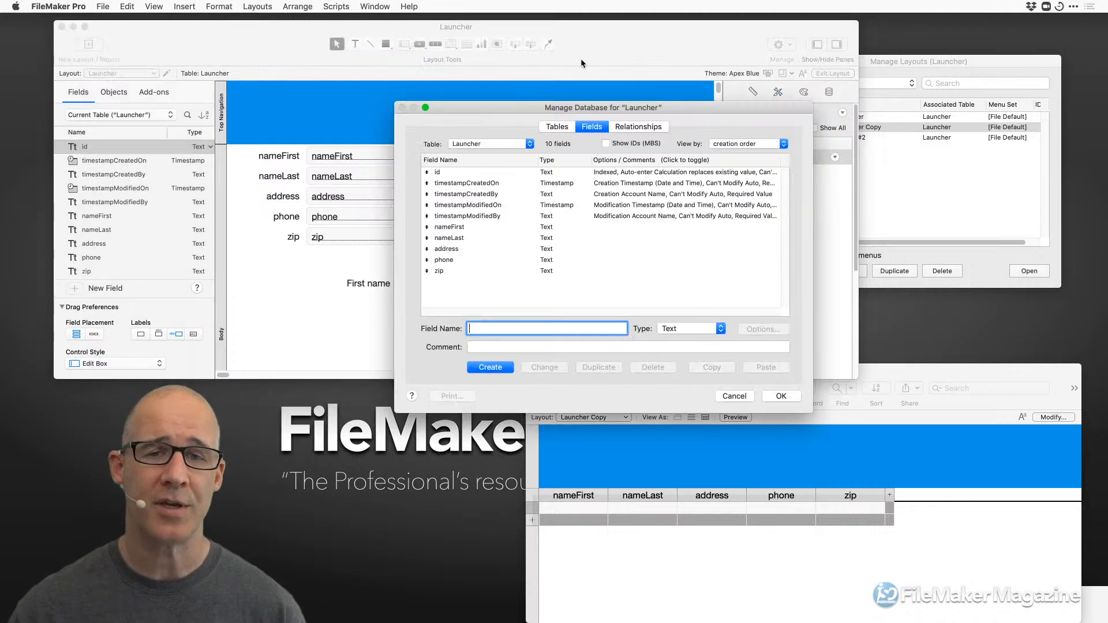
pyautogui.moveTo(612, 105); pyautogui.dragTo(589, 97)
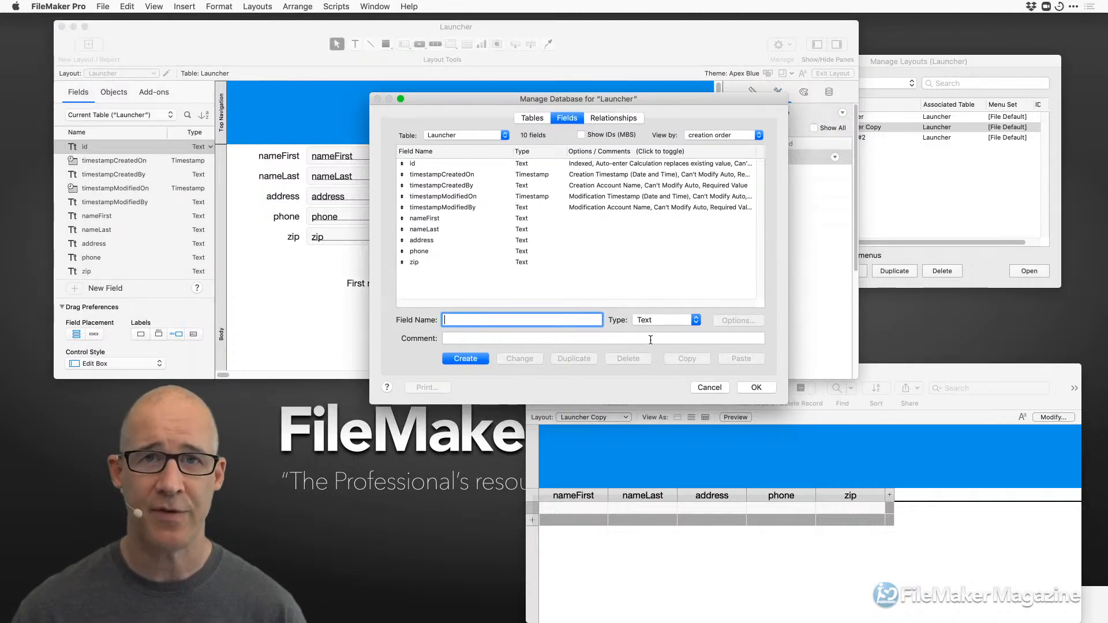
pyautogui.click(708, 385)
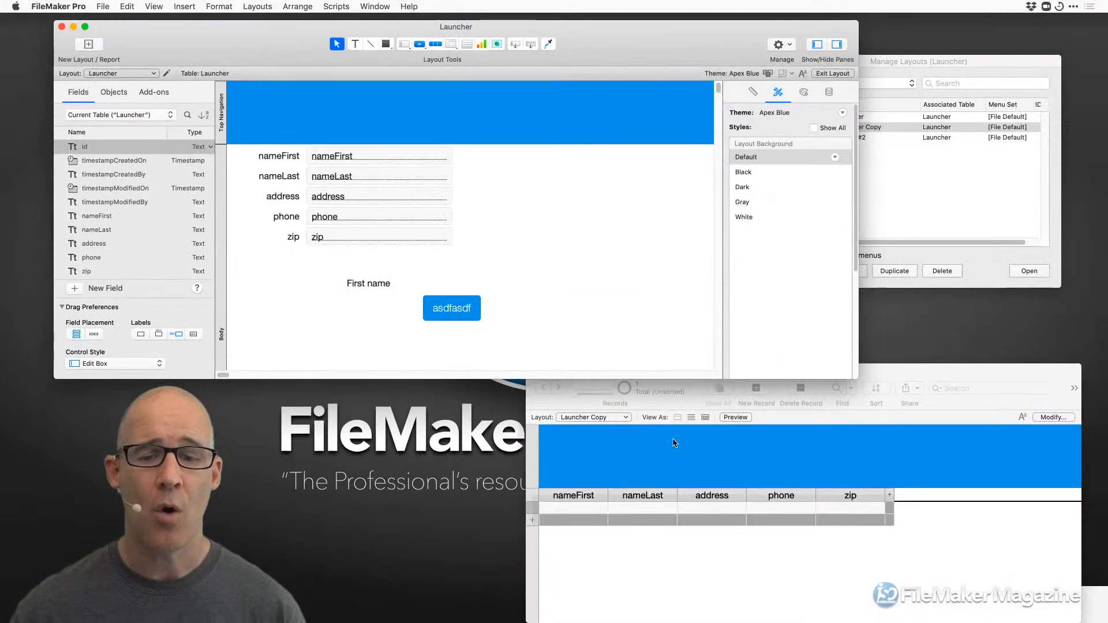
pyautogui.click(896, 372)
pyautogui.moveTo(896, 372); pyautogui.dragTo(774, 323)
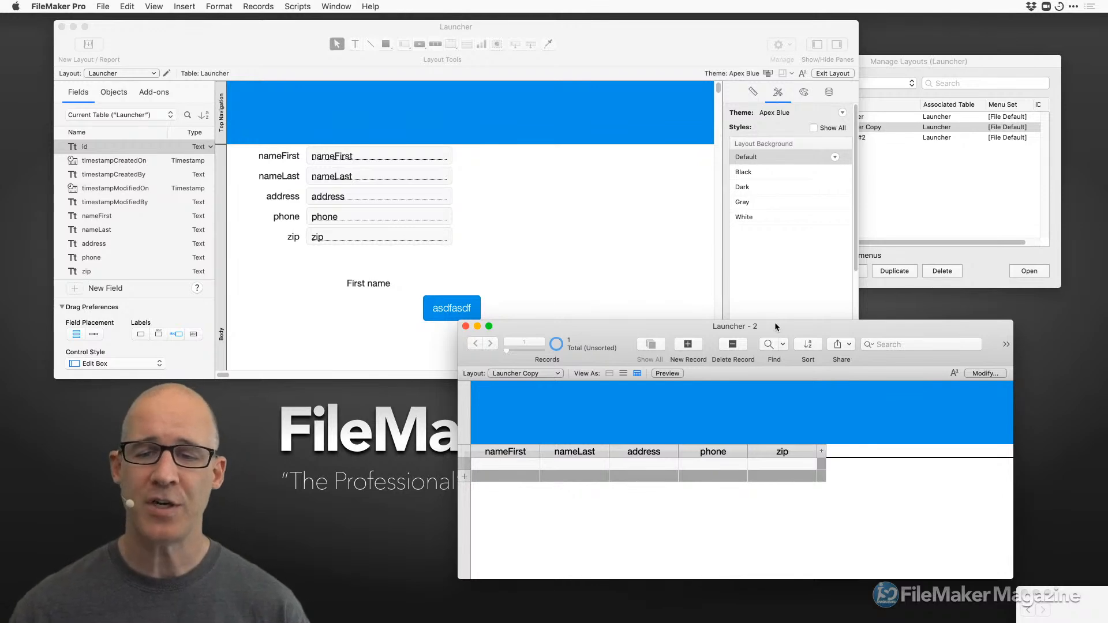
pyautogui.moveTo(756, 326); pyautogui.dragTo(782, 307)
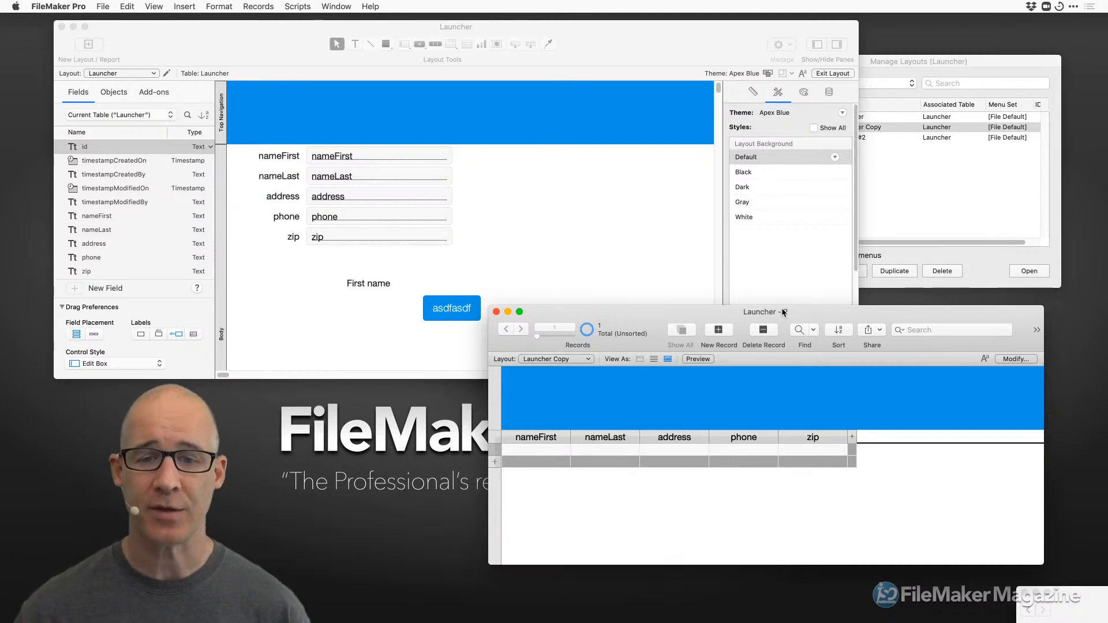
pyautogui.moveTo(784, 310); pyautogui.dragTo(746, 287)
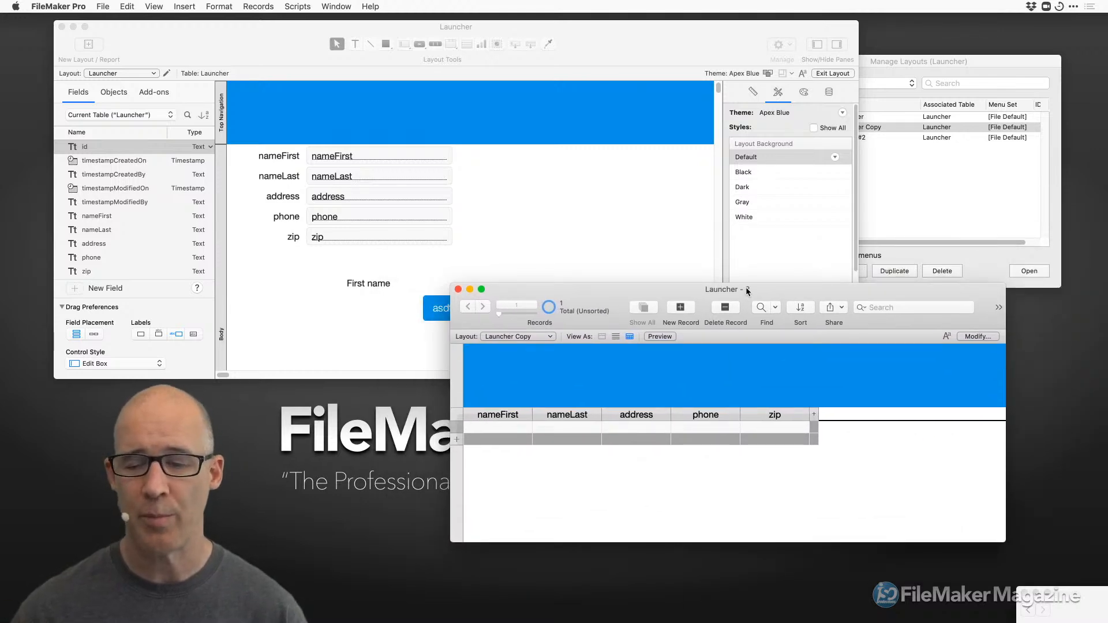
pyautogui.moveTo(799, 296); pyautogui.dragTo(836, 303)
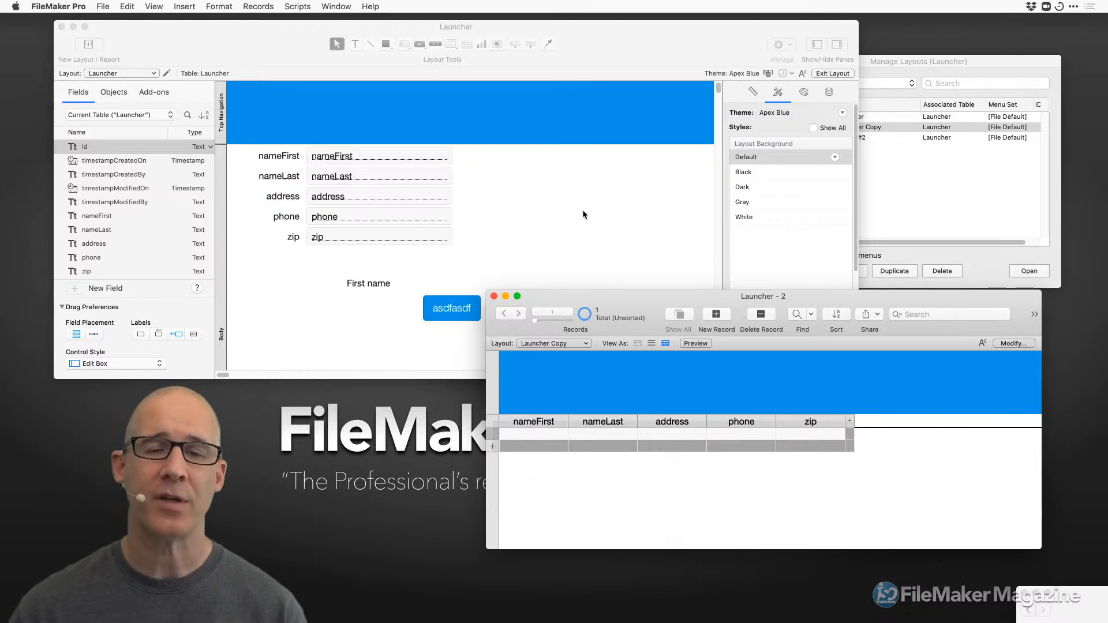
pyautogui.click(521, 197)
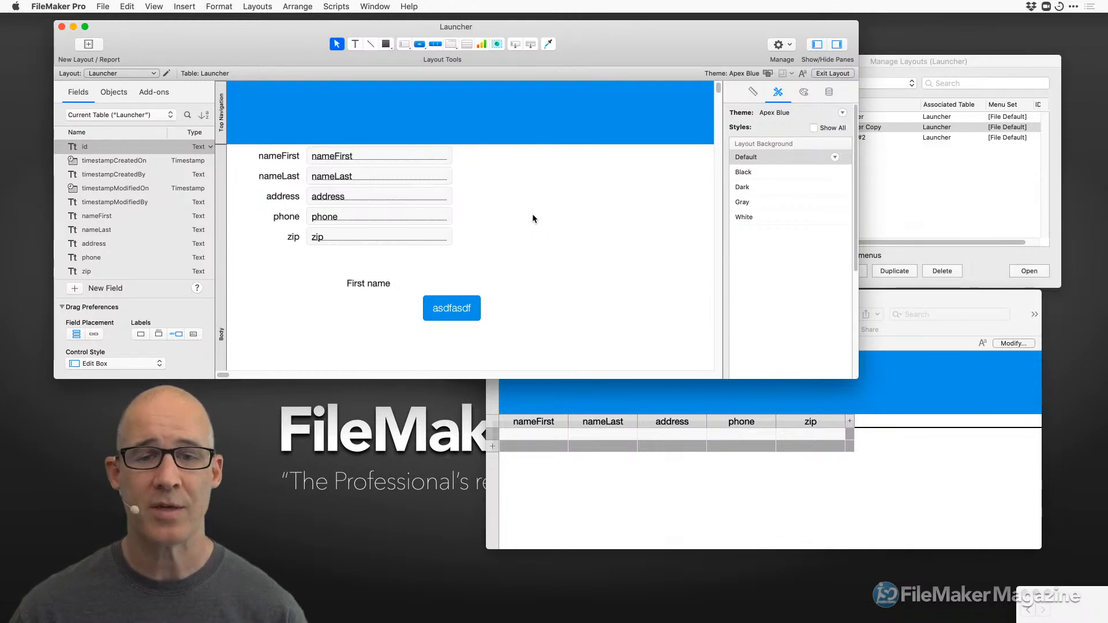
pyautogui.moveTo(593, 57); pyautogui.dragTo(638, 62)
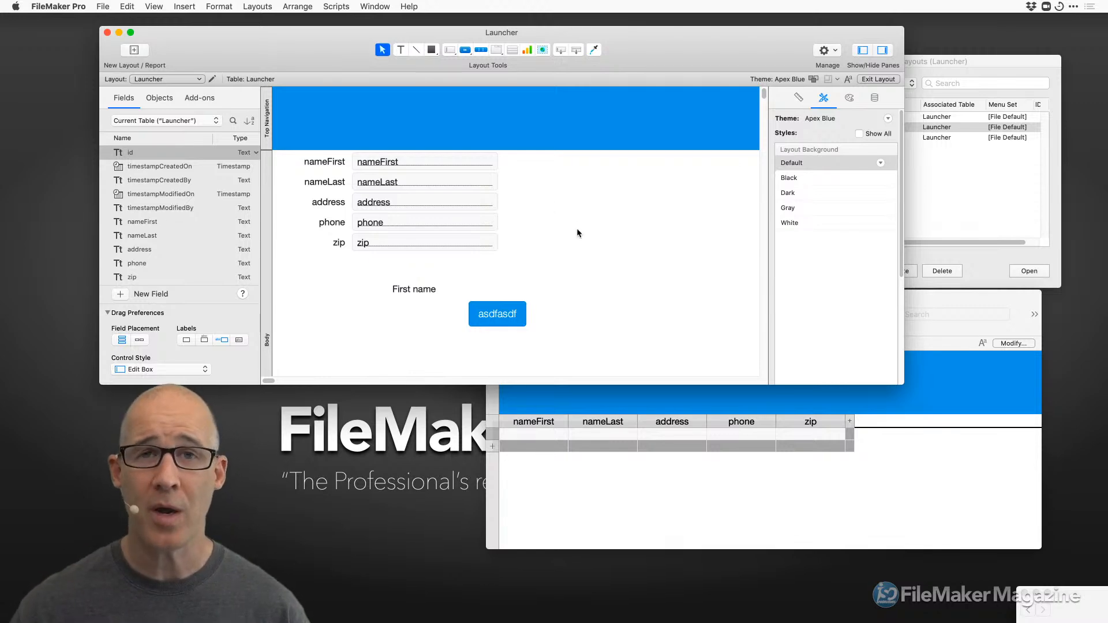
# Add a new table named URLS in Manage Database and confirm with OK.
pyautogui.press('super+shift+d')
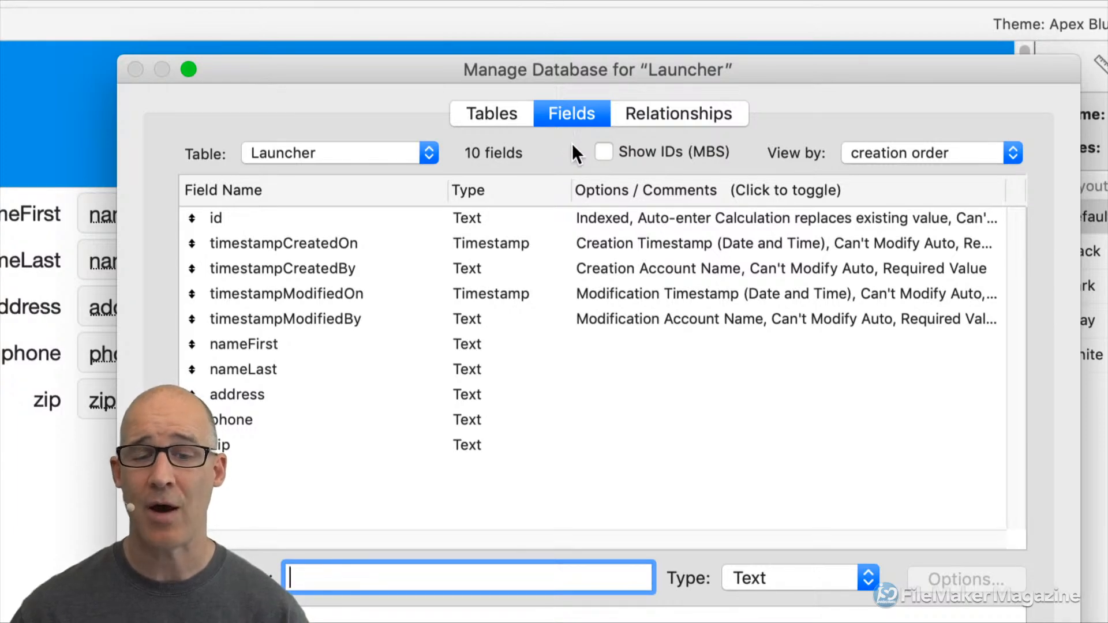
pyautogui.click(480, 118)
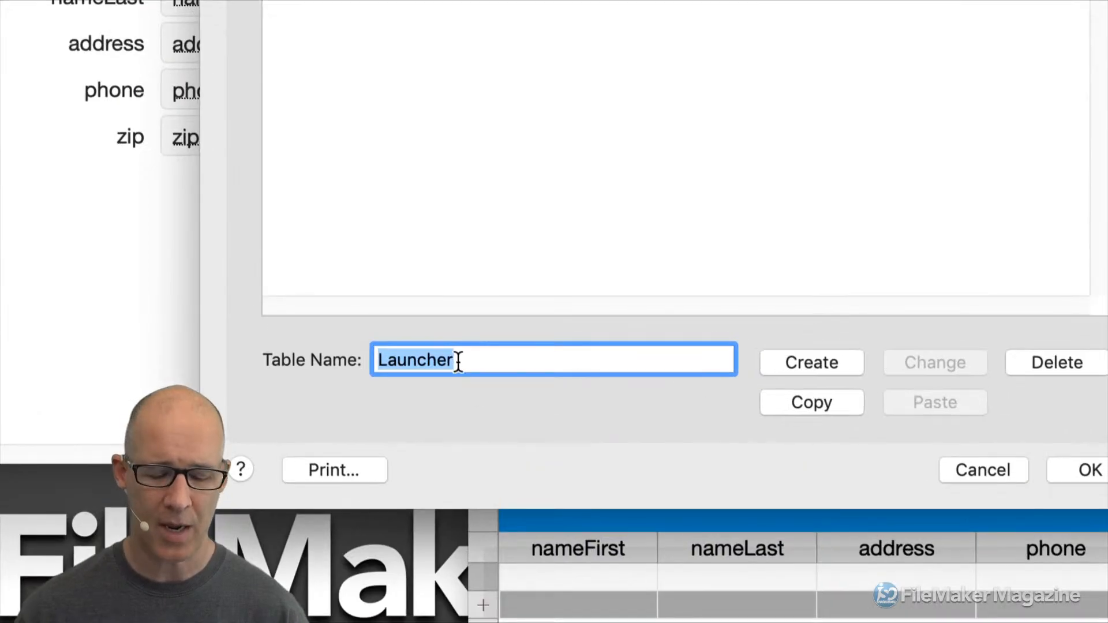
pyautogui.write('Lin')
pyautogui.press('BackSpace')
pyautogui.press('BackSpace')
pyautogui.press('BackSpace')
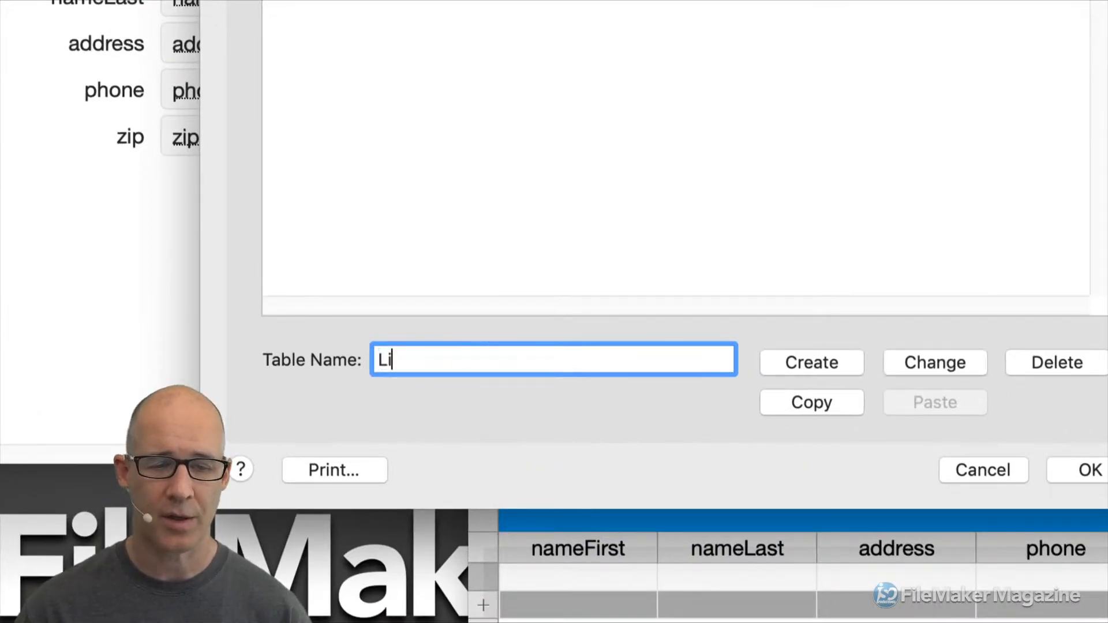
pyautogui.write('UL')
pyautogui.press('BackSpace')
pyautogui.write('RLS')
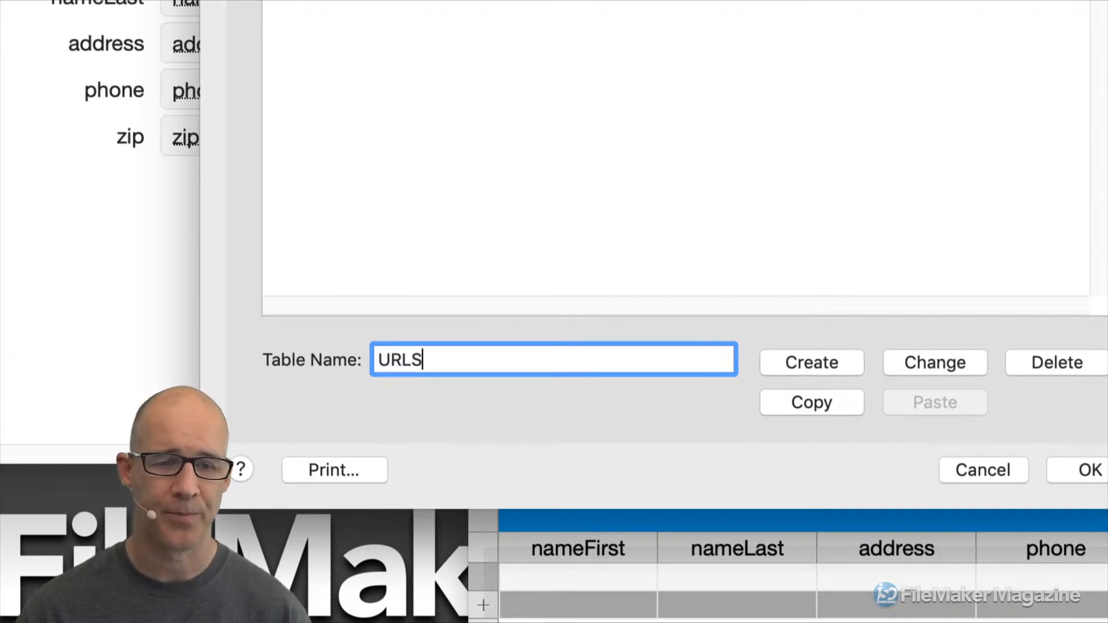
pyautogui.press('Return')
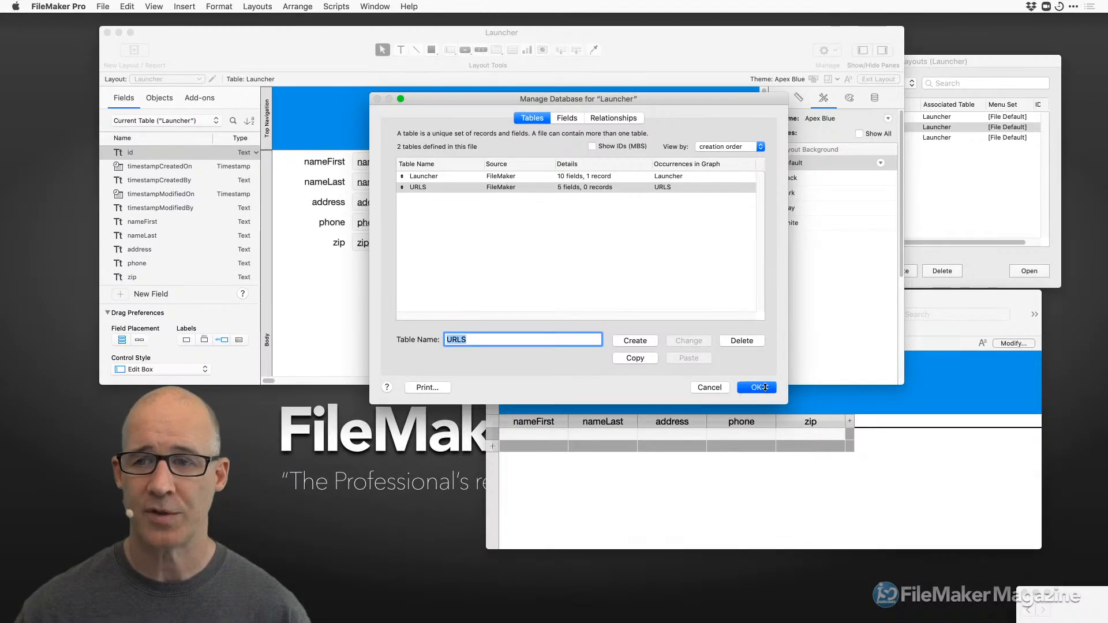
pyautogui.click(1090, 469)
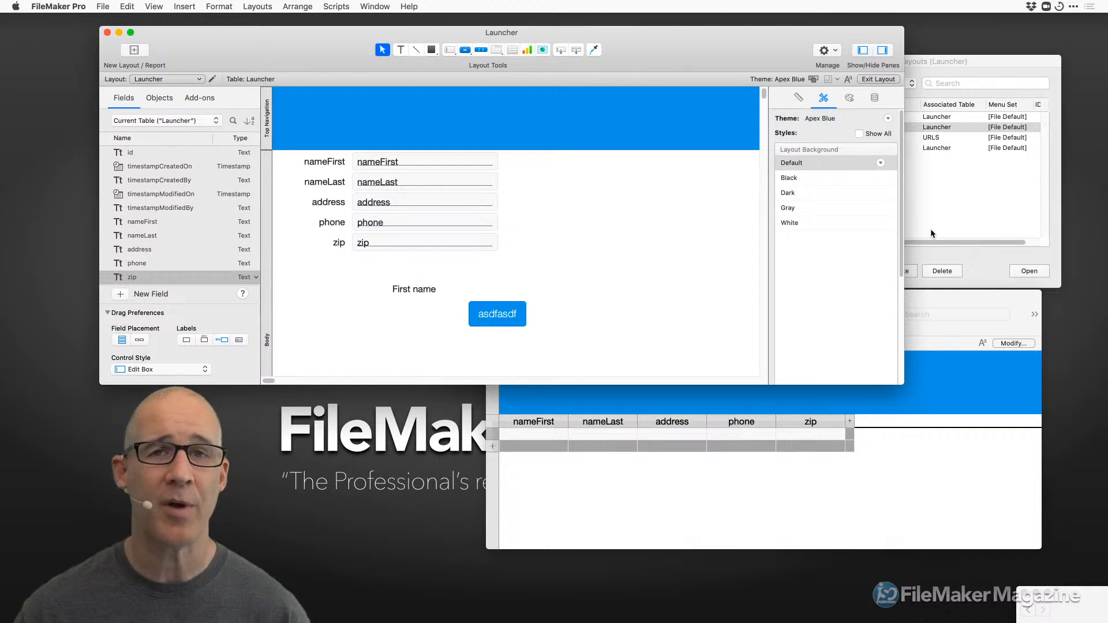
# Move the URLS layout below Layout #2 in Manage Layouts and open it in a new window.
pyautogui.click(958, 186)
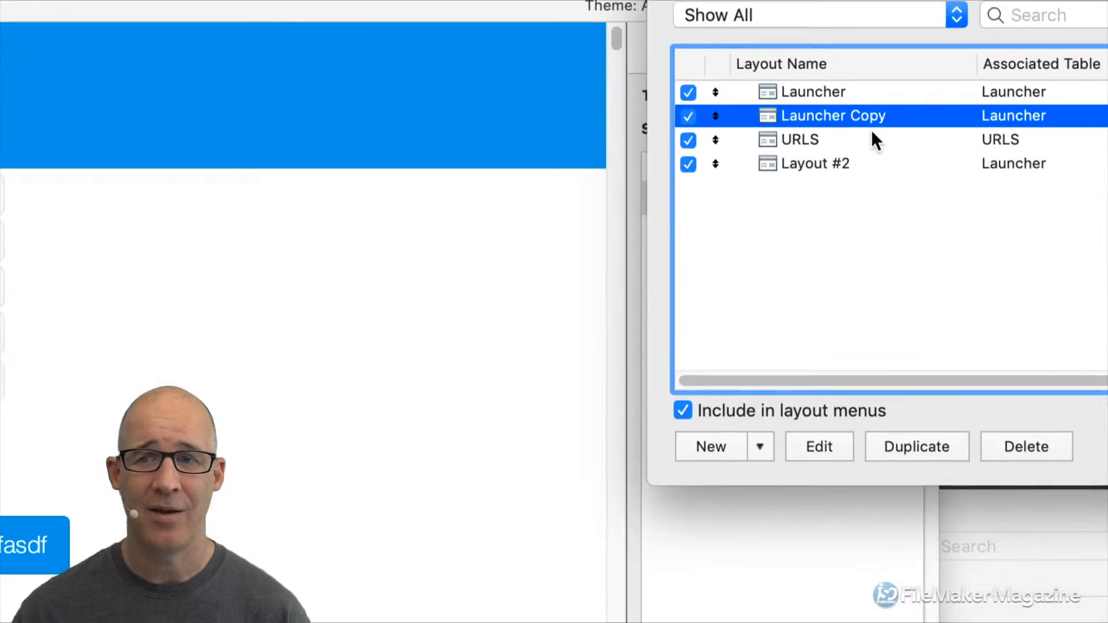
pyautogui.click(843, 141)
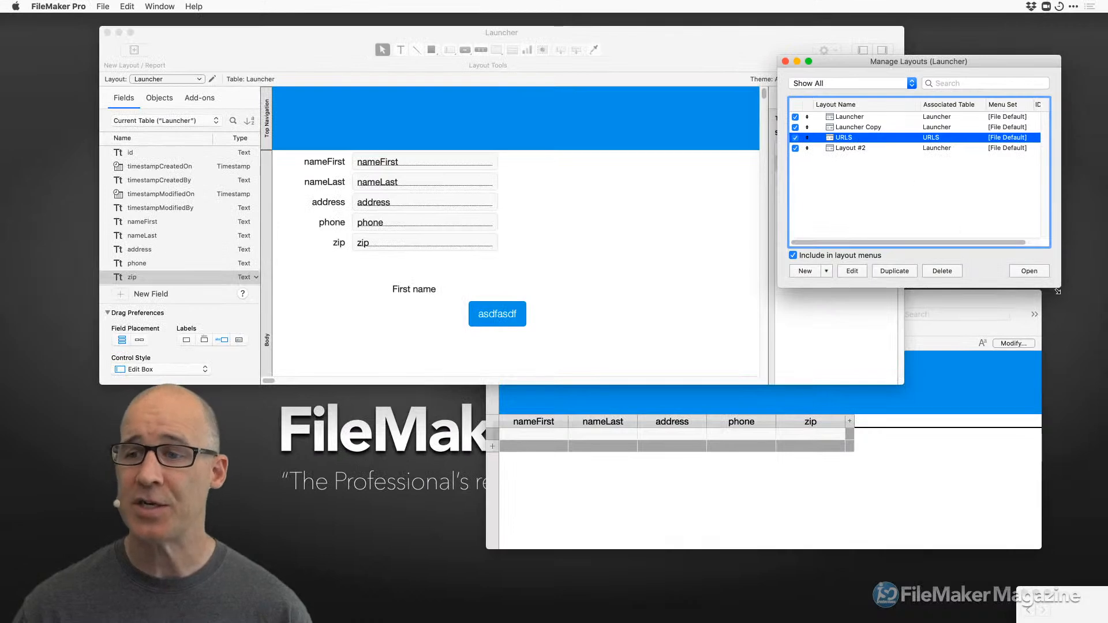
pyautogui.moveTo(1003, 63); pyautogui.dragTo(946, 74)
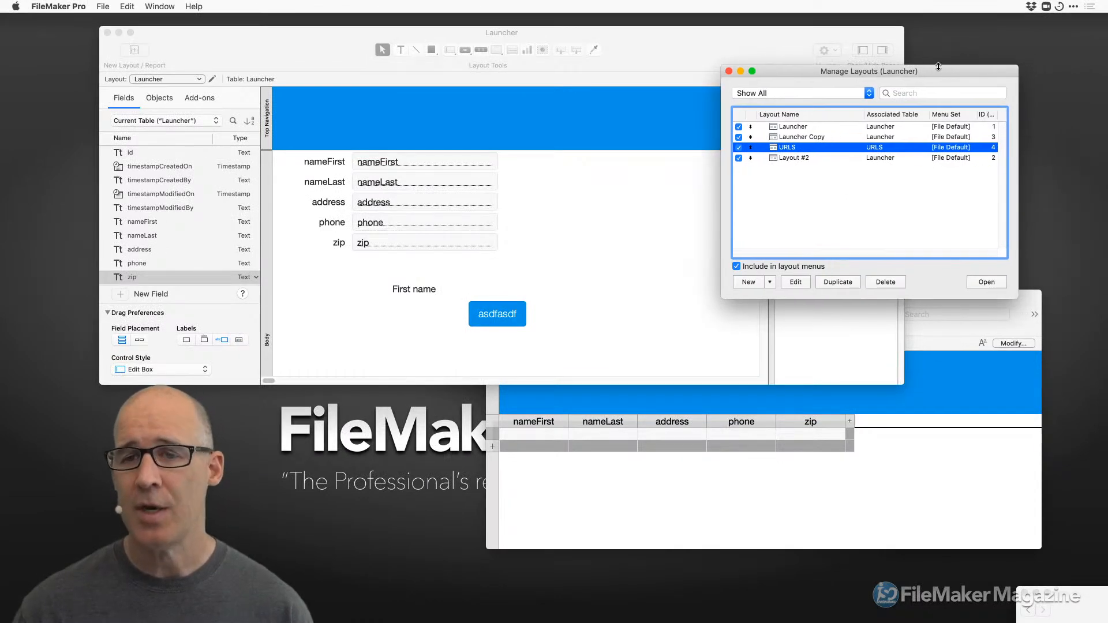
pyautogui.moveTo(807, 153); pyautogui.dragTo(802, 178)
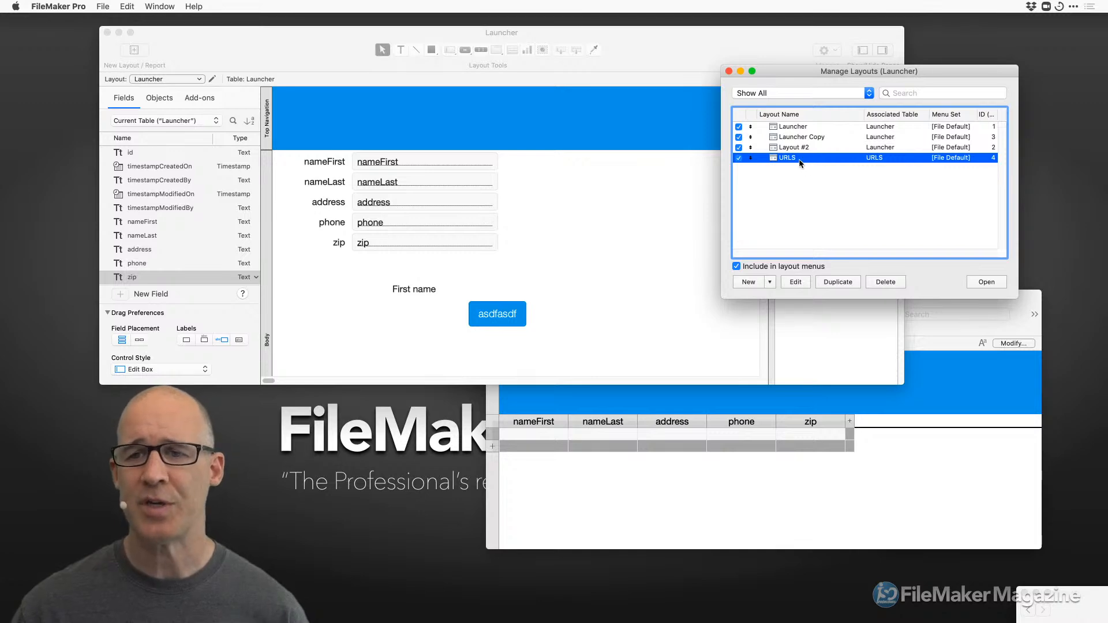
pyautogui.moveTo(953, 66); pyautogui.dragTo(799, 74)
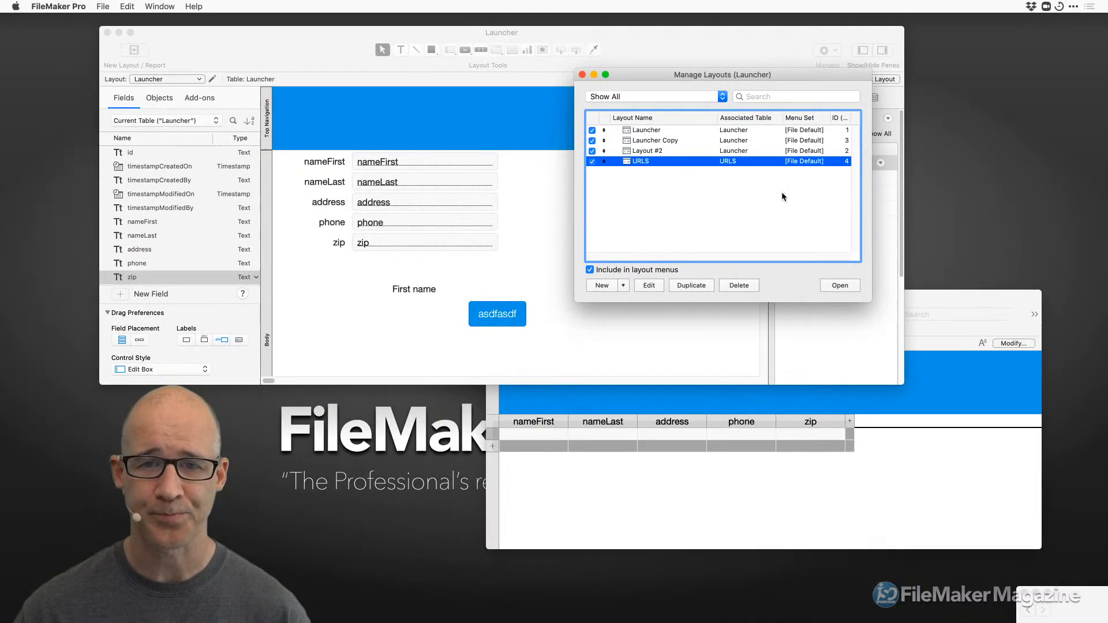
pyautogui.click(838, 286)
# Position the new URLS window lower down and bring the Launcher layout window back to front.
pyautogui.moveTo(535, 50); pyautogui.dragTo(567, 188)
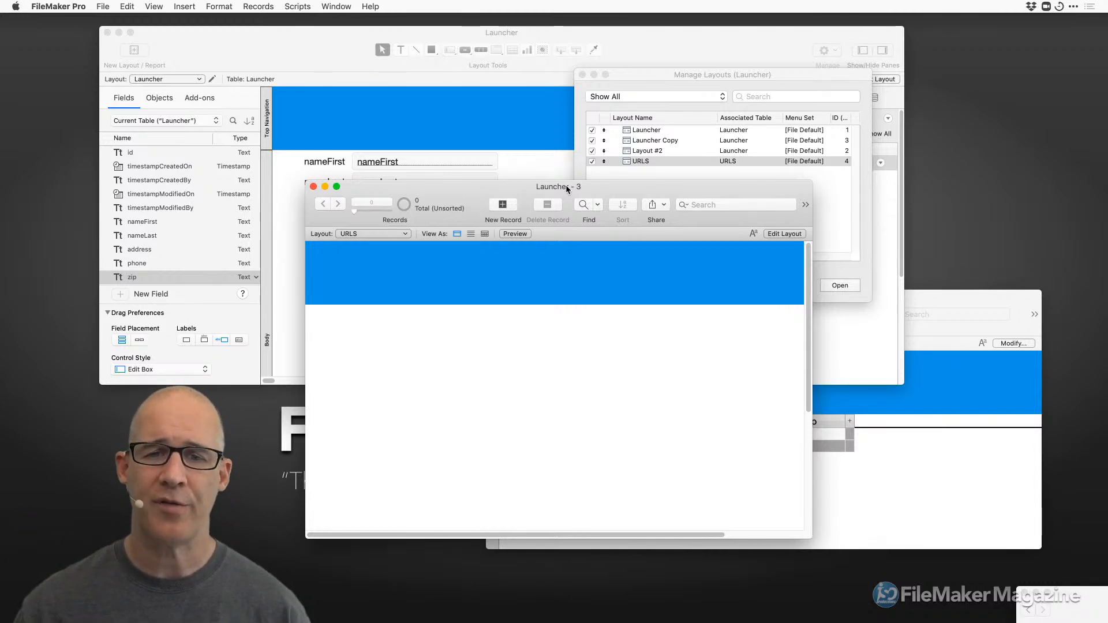
pyautogui.moveTo(566, 186)
pyautogui.mouseDown()
pyautogui.moveTo(544, 193)
pyautogui.moveTo(561, 202)
pyautogui.mouseUp()
pyautogui.click(474, 110)
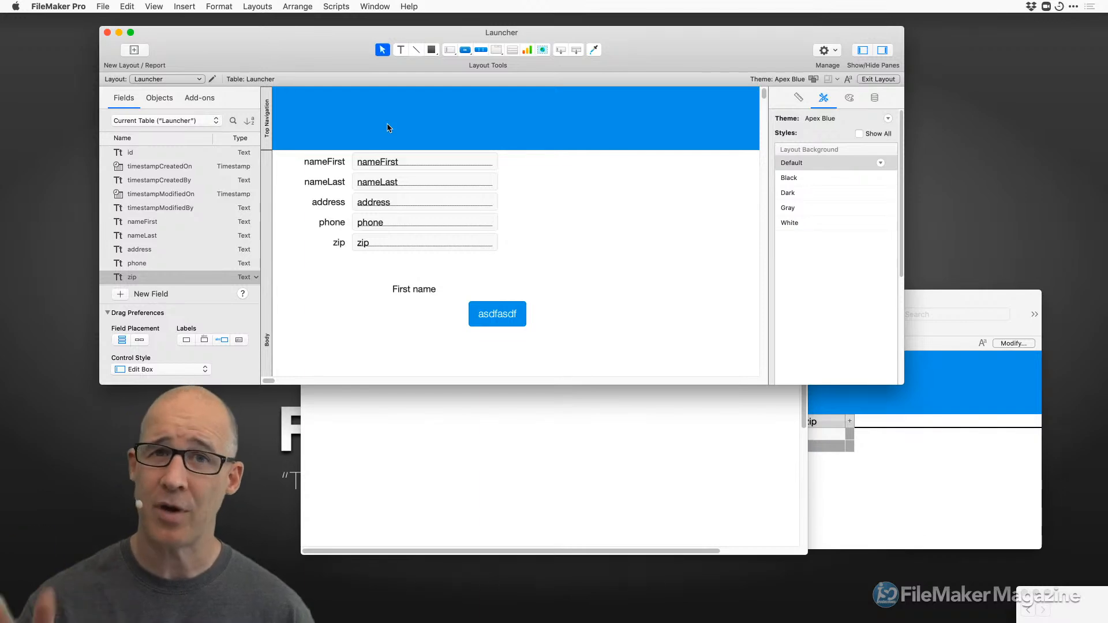
# Rearrange the Launcher and URLS occurrences in the relationships graph and remove the extra URLS 2 occurrence.
pyautogui.press('super+shift+d')
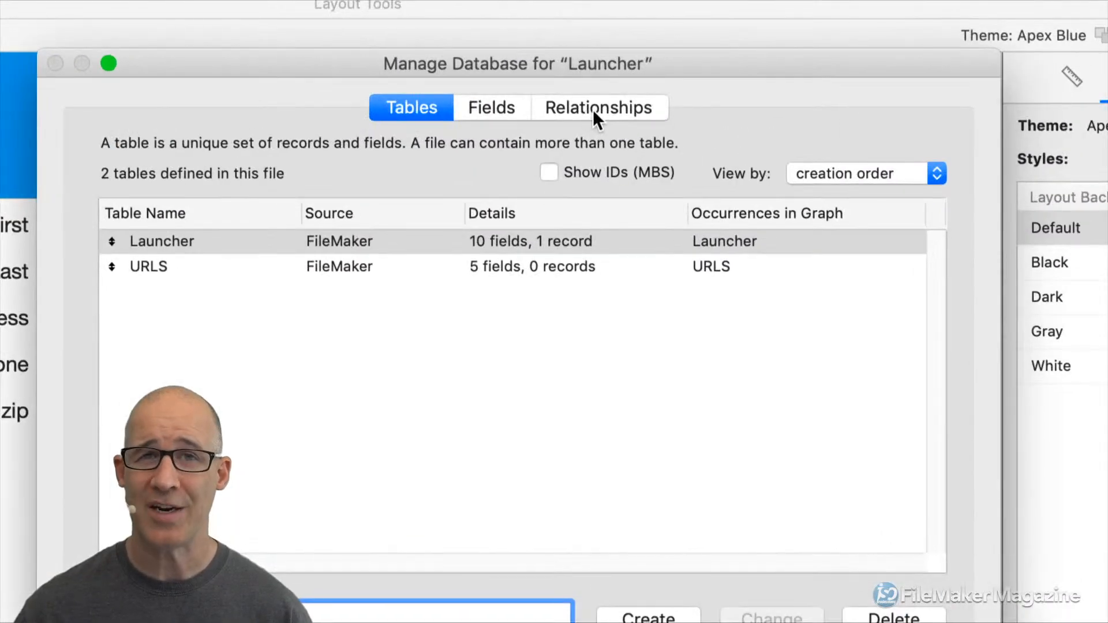
pyautogui.click(594, 109)
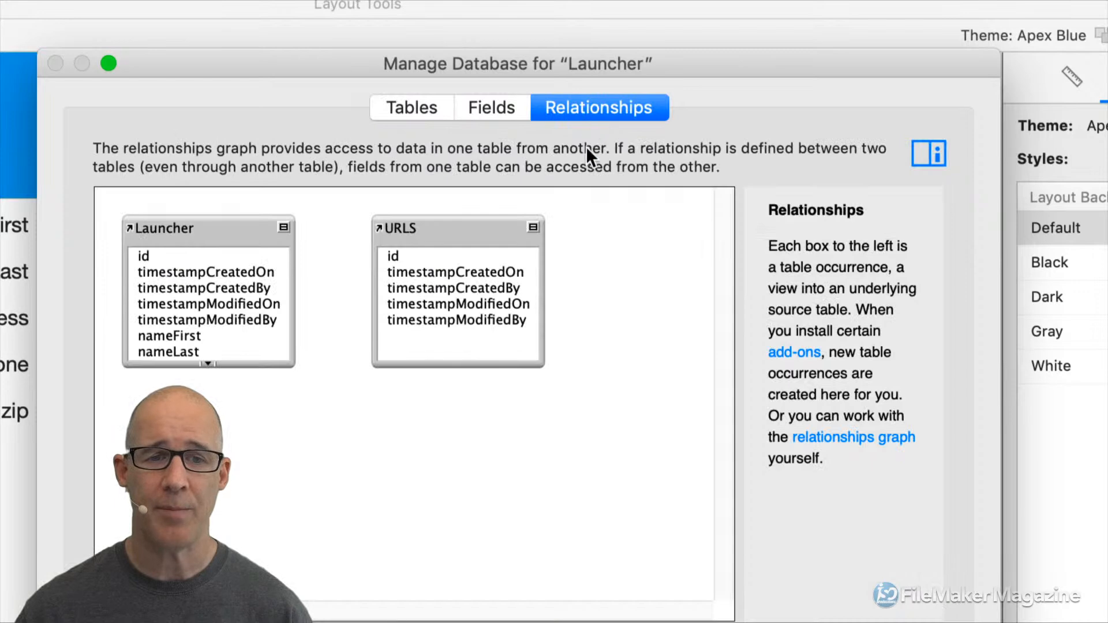
pyautogui.moveTo(428, 235); pyautogui.dragTo(540, 243)
pyautogui.moveTo(219, 230); pyautogui.dragTo(365, 234)
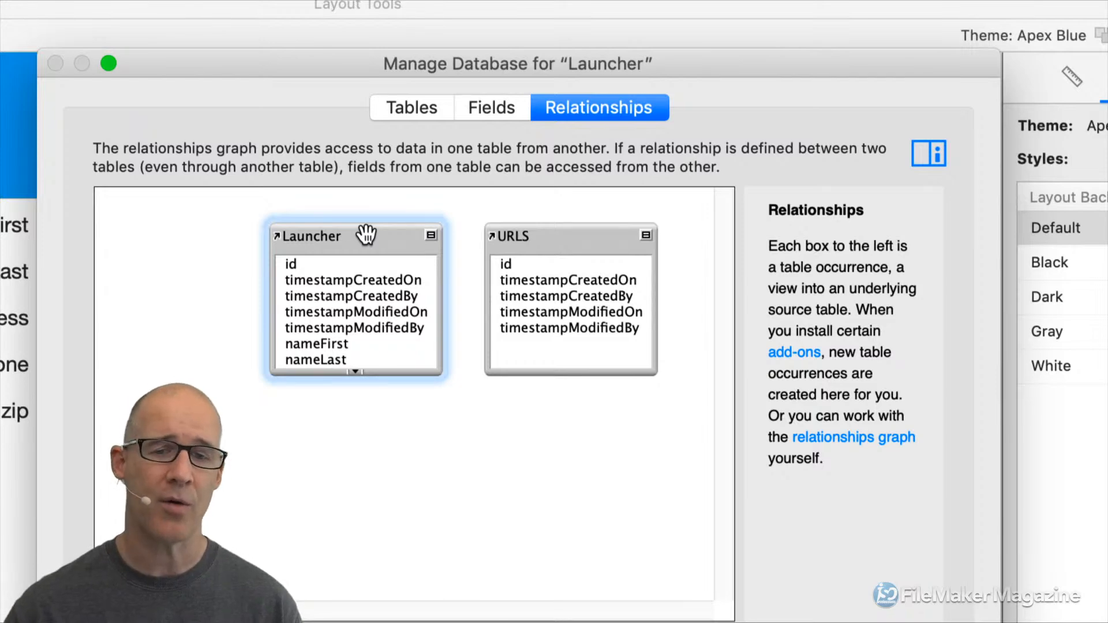
pyautogui.keyDown('alt'); pyautogui.moveTo(563, 237); pyautogui.dragTo(575, 393); pyautogui.keyUp('alt')
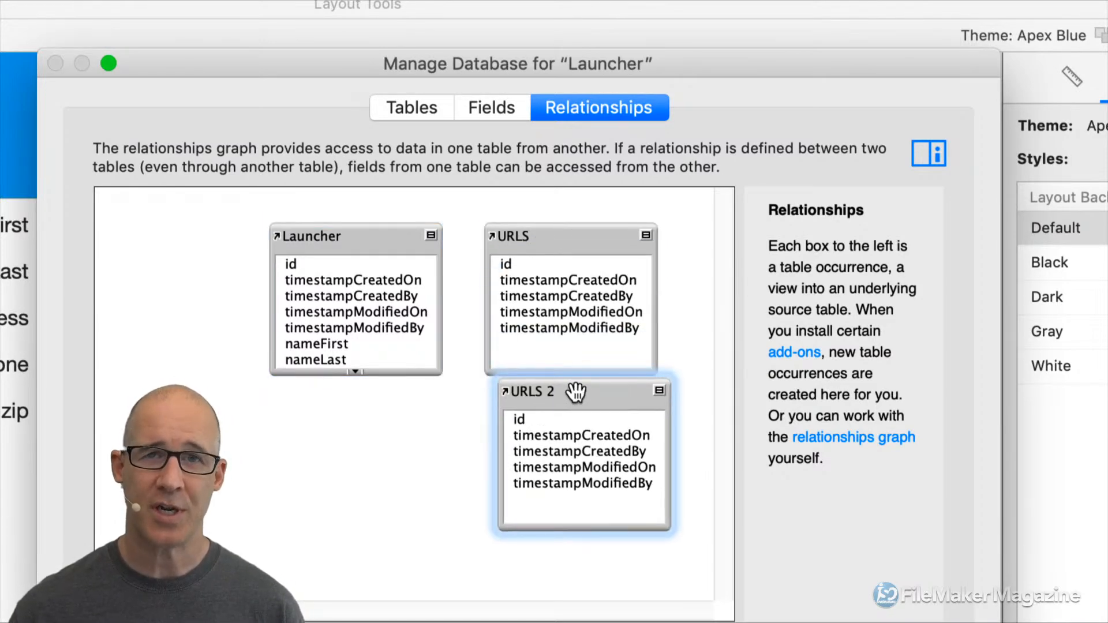
pyautogui.press('BackSpace')
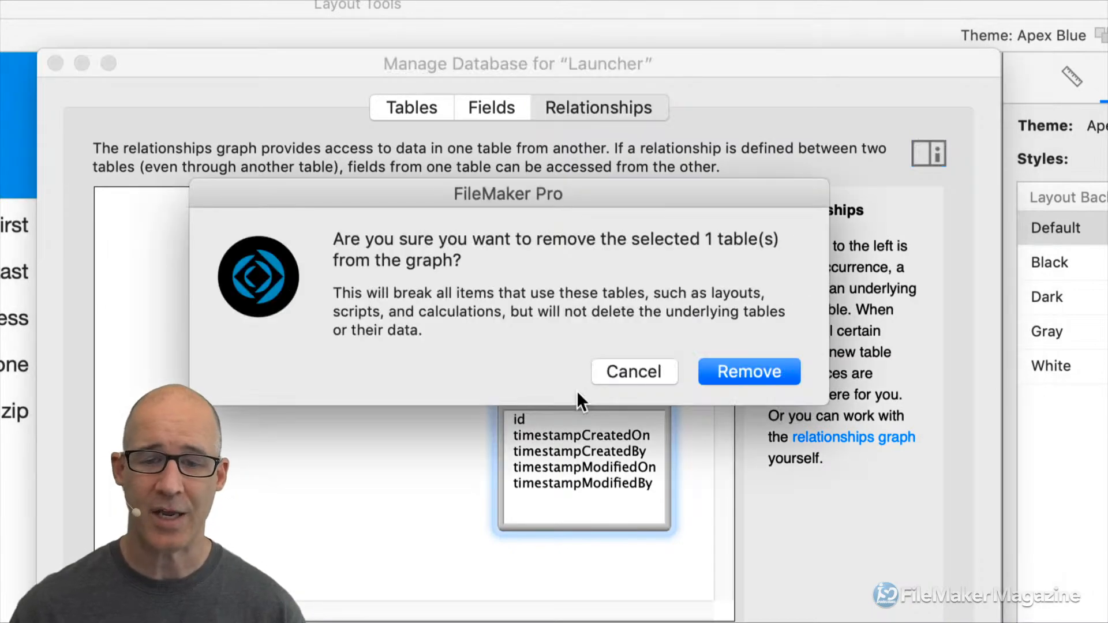
pyautogui.click(787, 369)
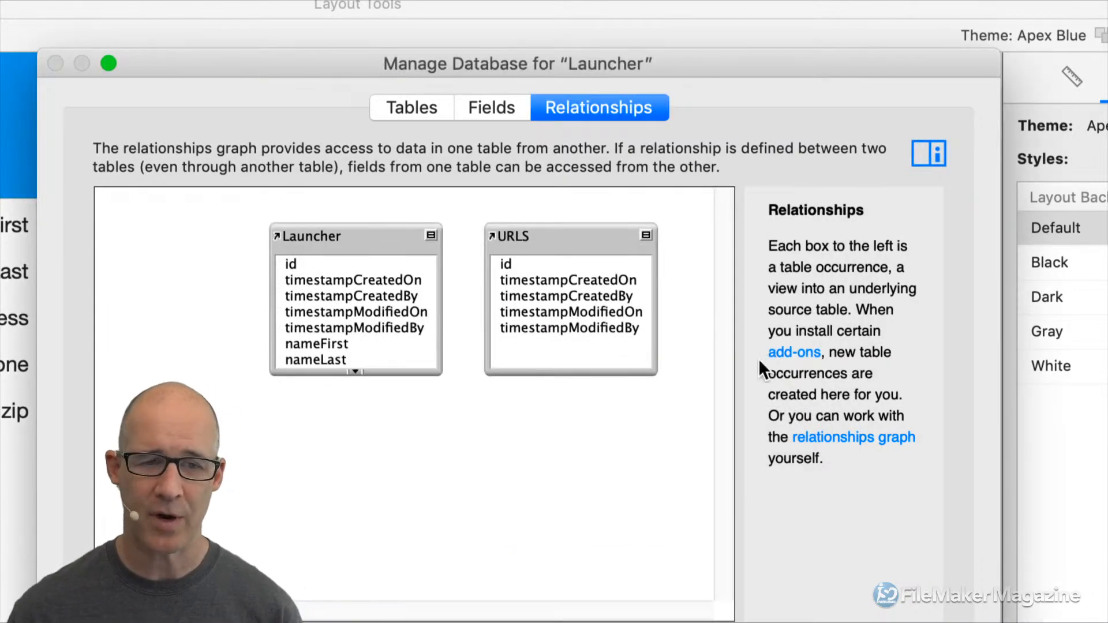
# Check the Launcher and URLS occurrences, close Manage Database with OK, and bring the URLS window forward.
pyautogui.click(367, 240)
pyautogui.click(529, 240)
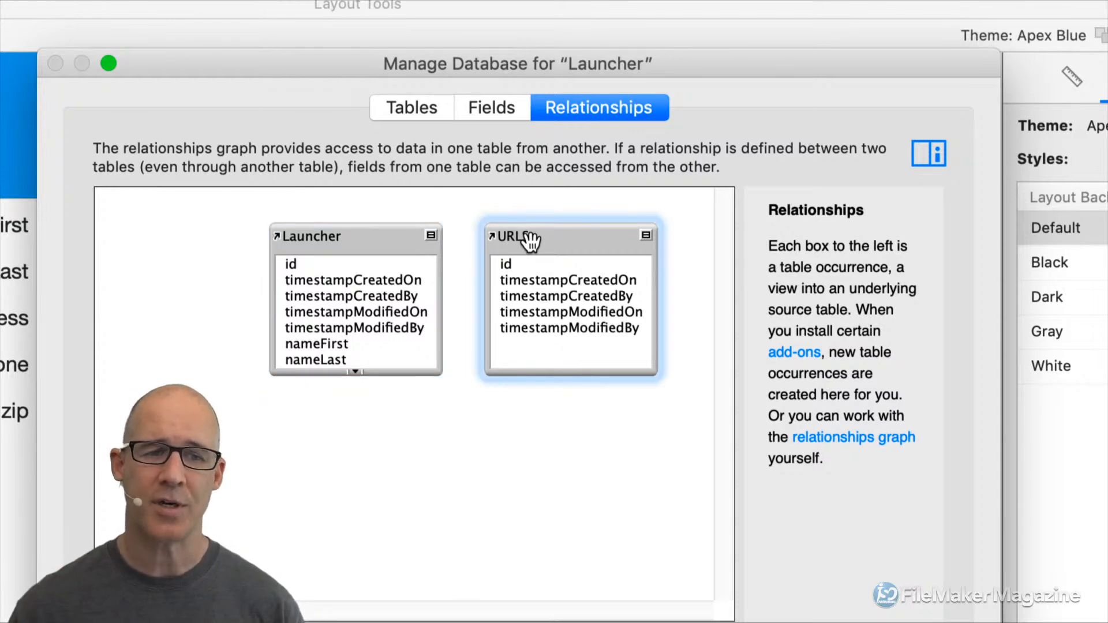
pyautogui.click(327, 240)
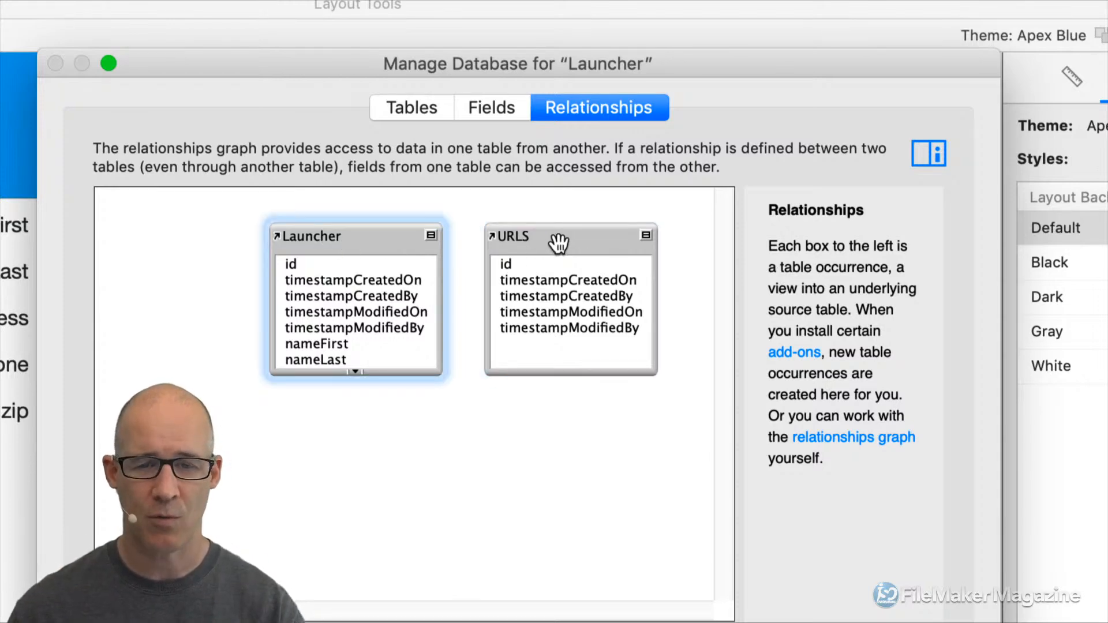
pyautogui.click(558, 244)
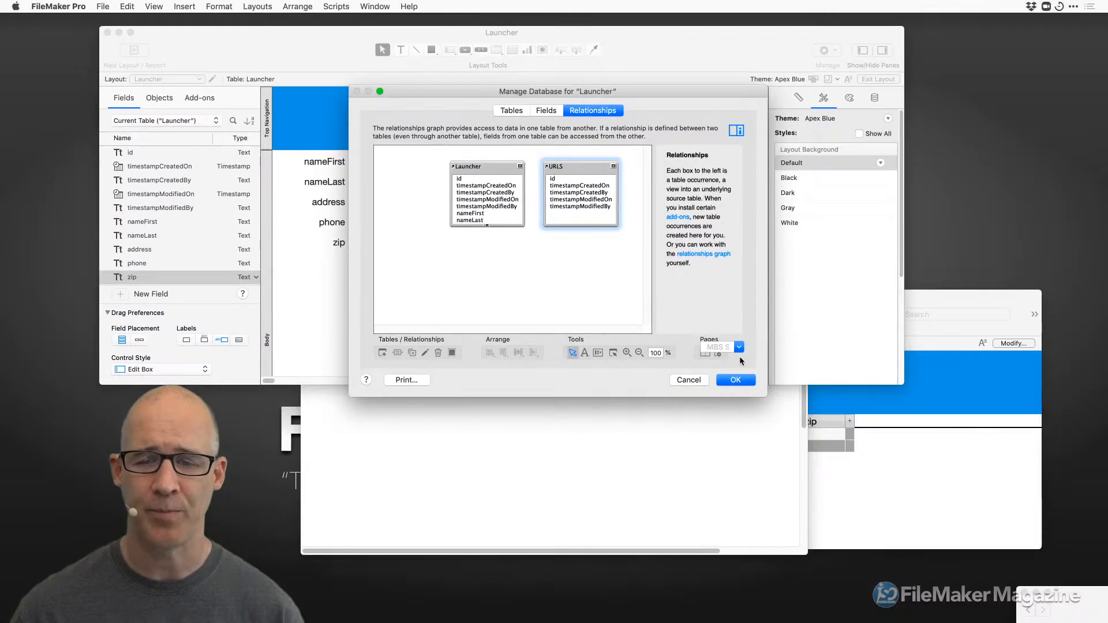
pyautogui.click(738, 382)
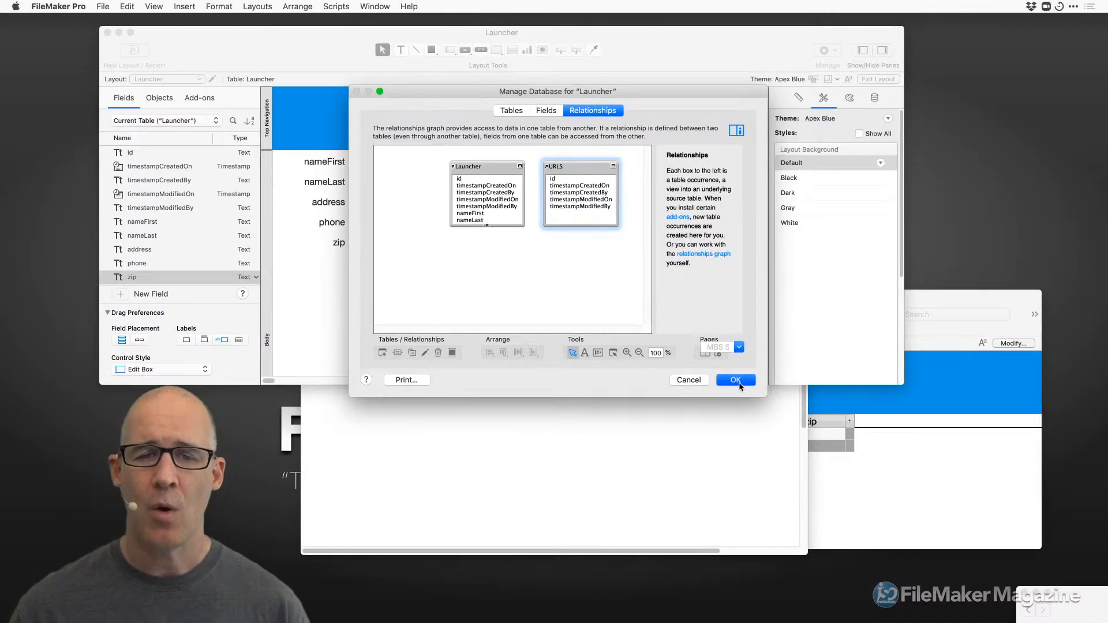
pyautogui.click(583, 404)
# Switch the URLS window to Layout mode and arrange it around the shrunken Launcher layout window.
pyautogui.press('super+l')
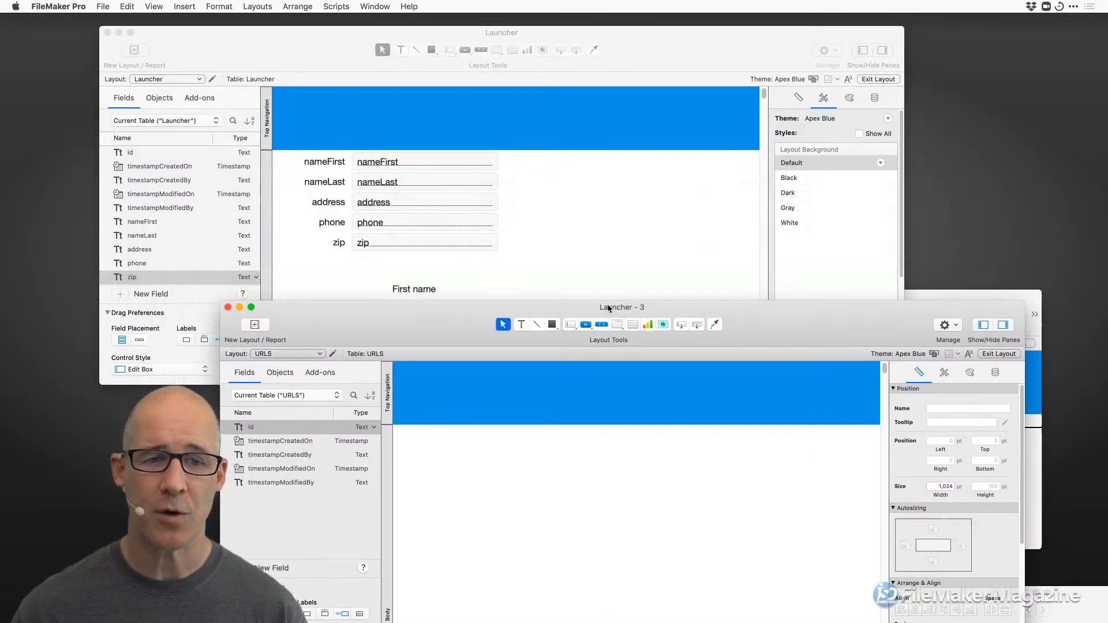
pyautogui.moveTo(608, 308); pyautogui.dragTo(715, 367)
pyautogui.click(667, 287)
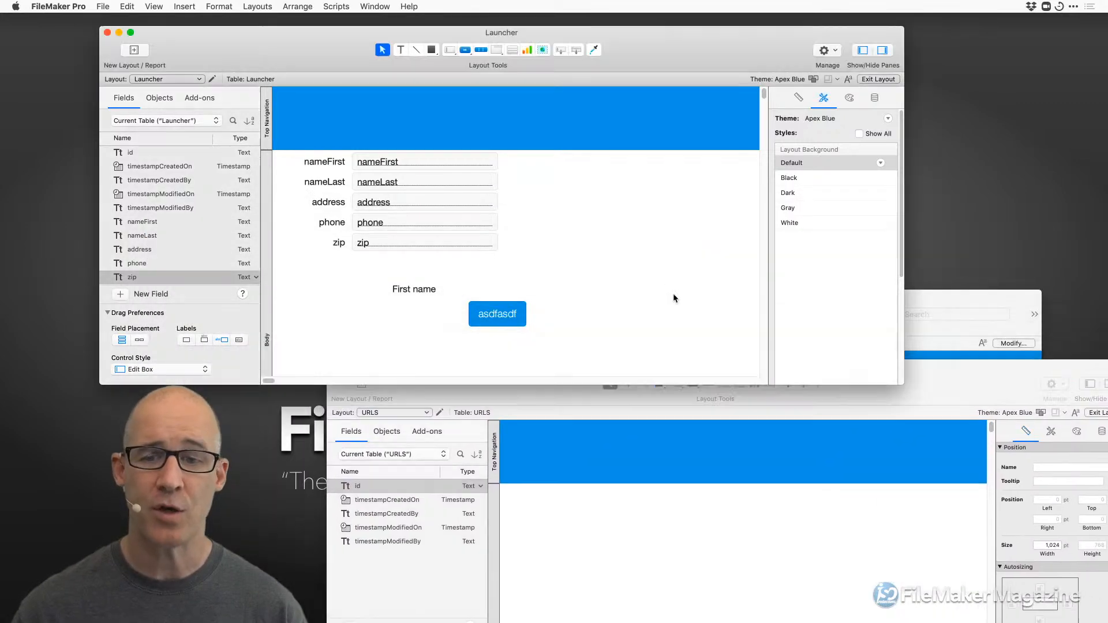
pyautogui.moveTo(899, 384); pyautogui.dragTo(892, 342)
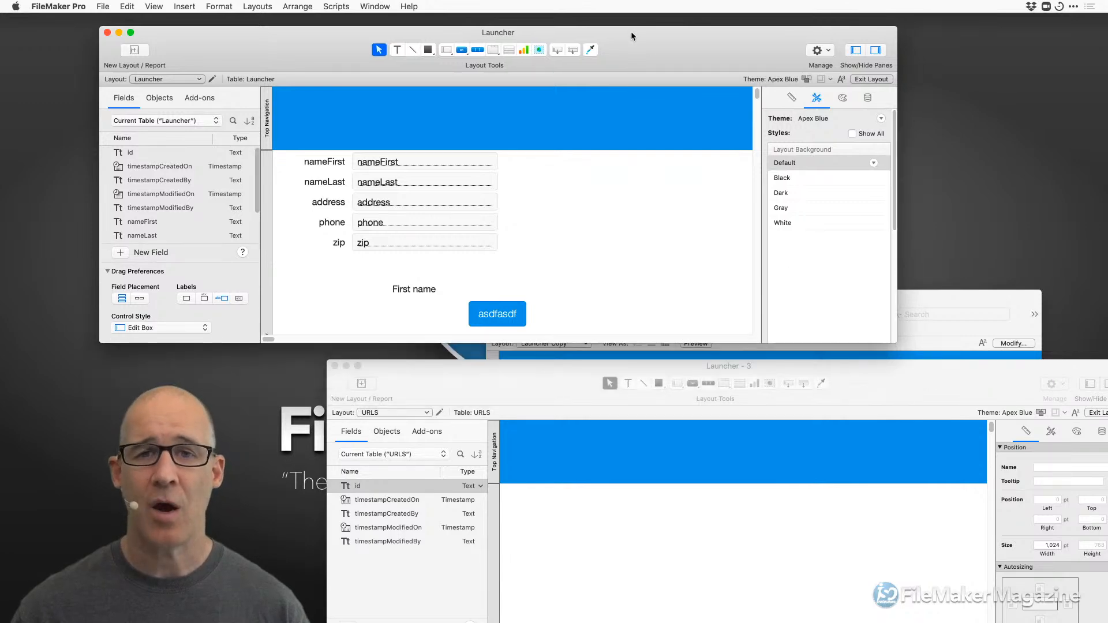
pyautogui.moveTo(632, 32); pyautogui.dragTo(664, 23)
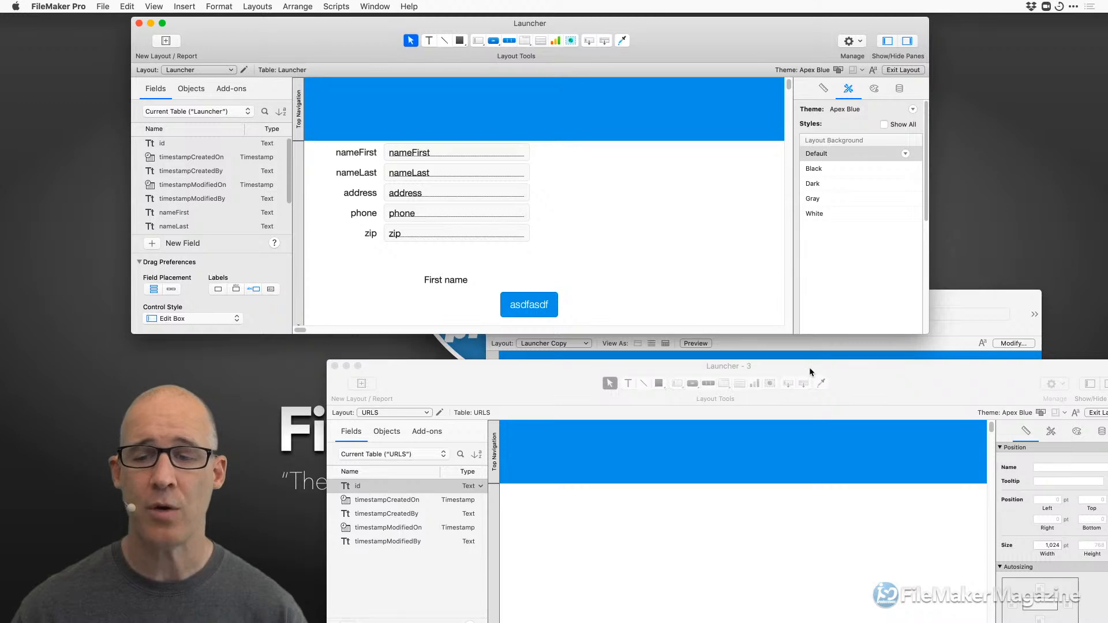
pyautogui.moveTo(809, 367); pyautogui.dragTo(763, 213)
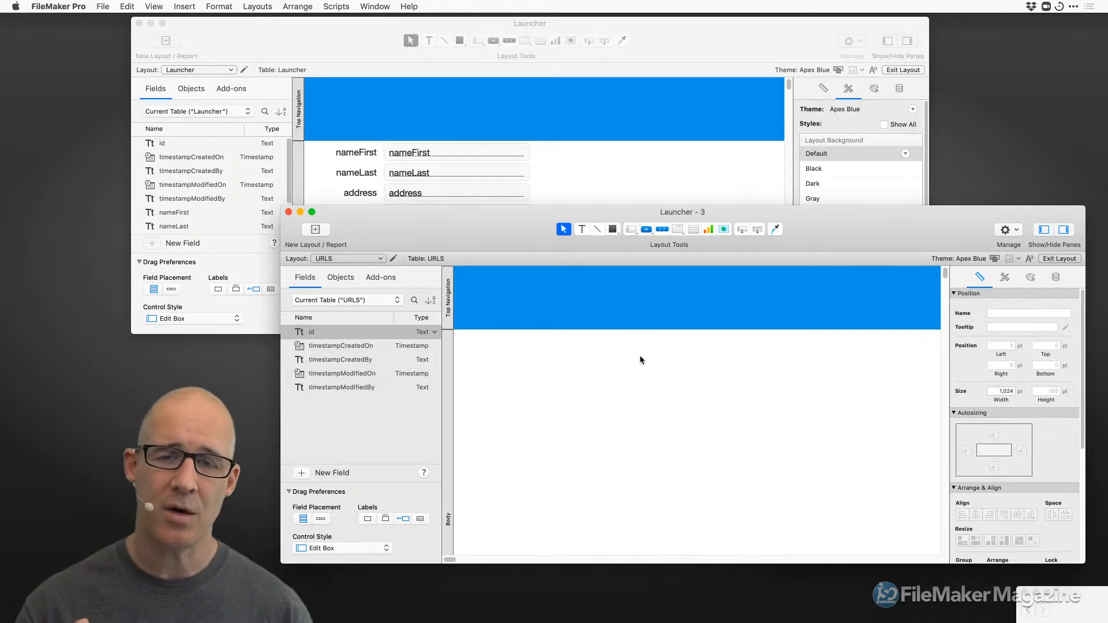
pyautogui.press('super+shift+d')
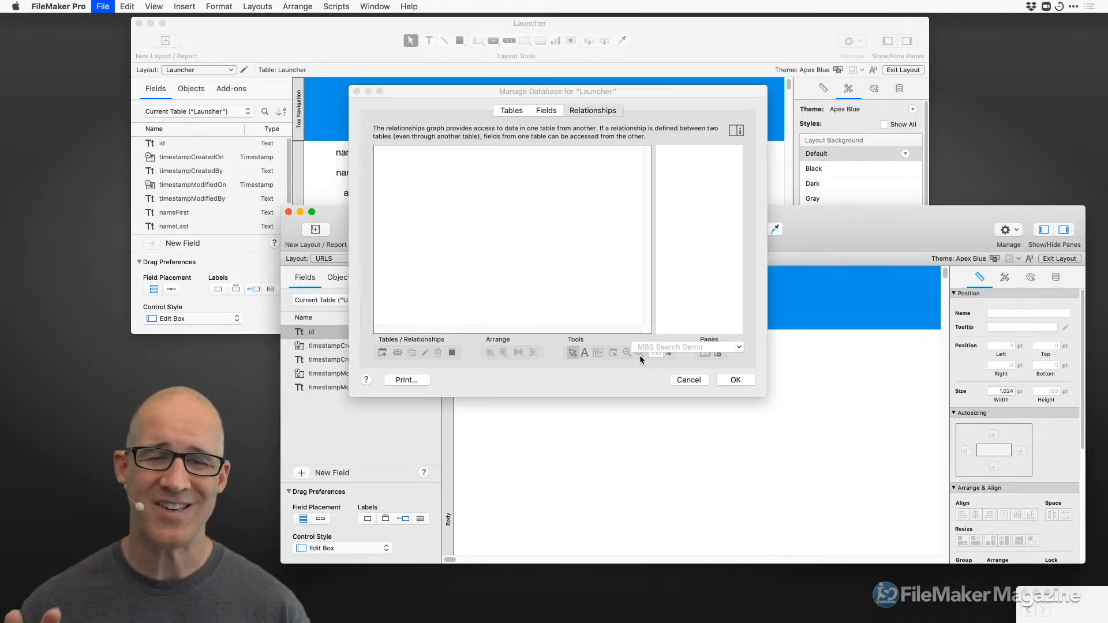
pyautogui.click(549, 111)
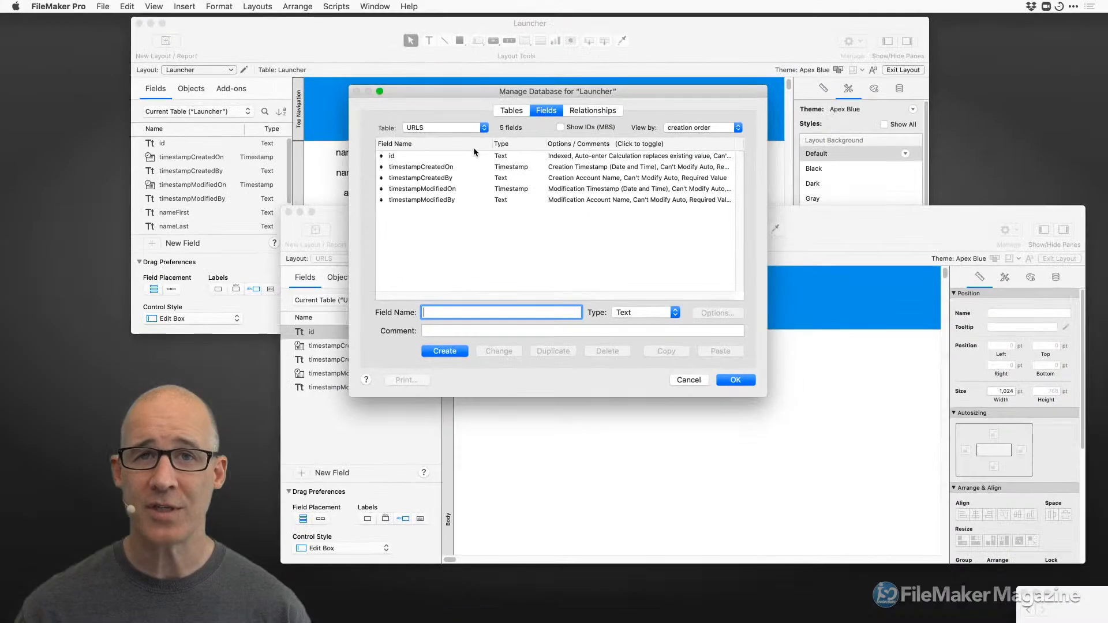
pyautogui.click(735, 380)
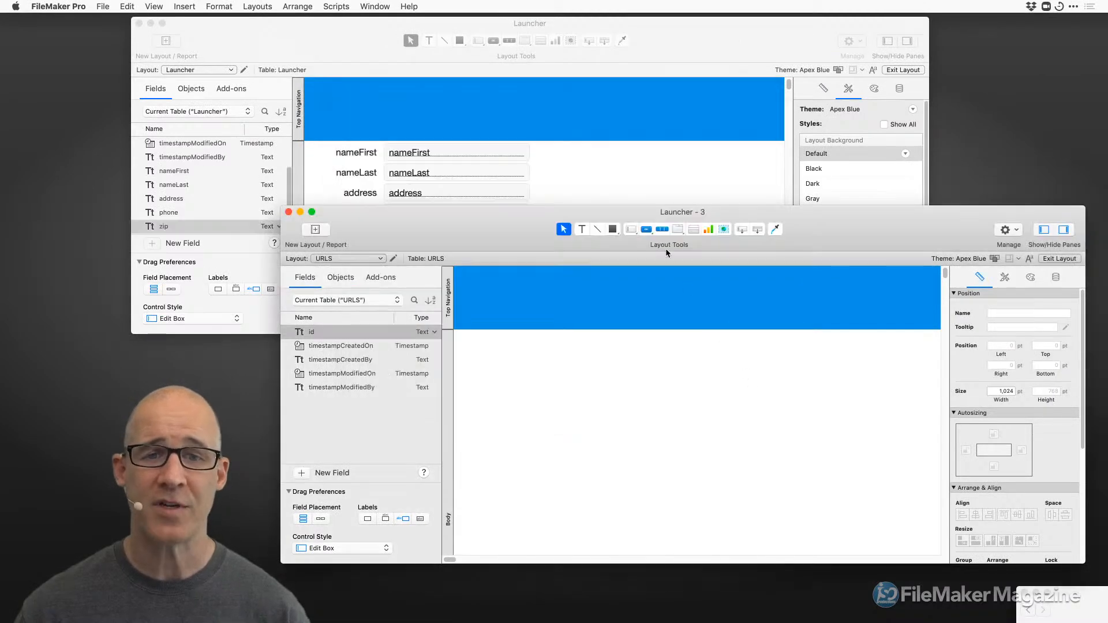
# Review the Launcher table's fields in Manage Database and close it with OK.
pyautogui.click(591, 172)
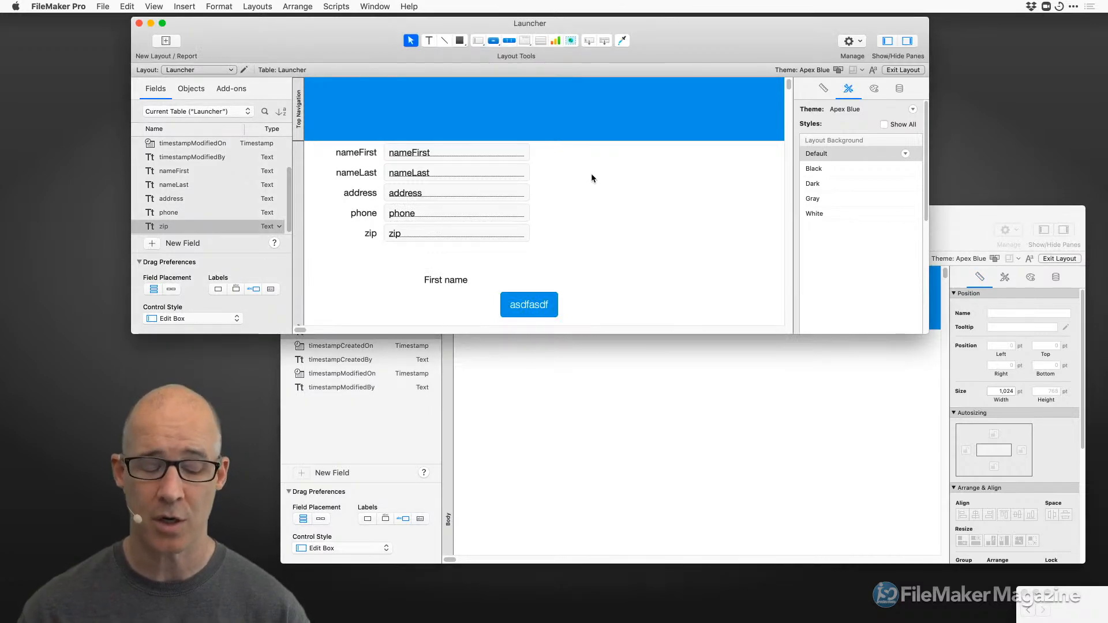
pyautogui.press('super+shift+d')
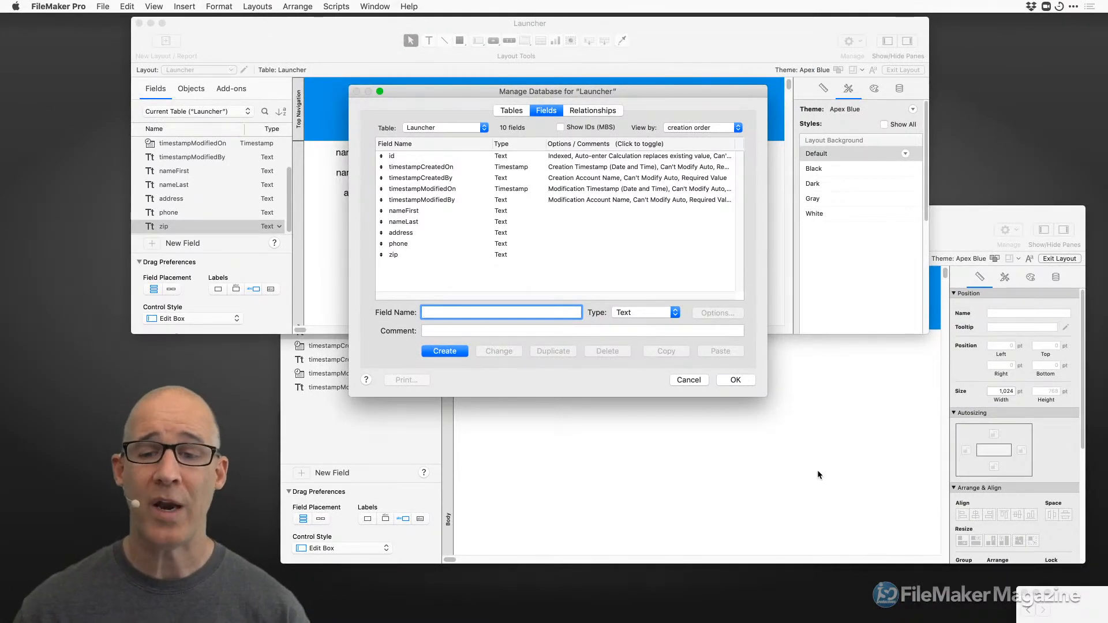
pyautogui.click(744, 379)
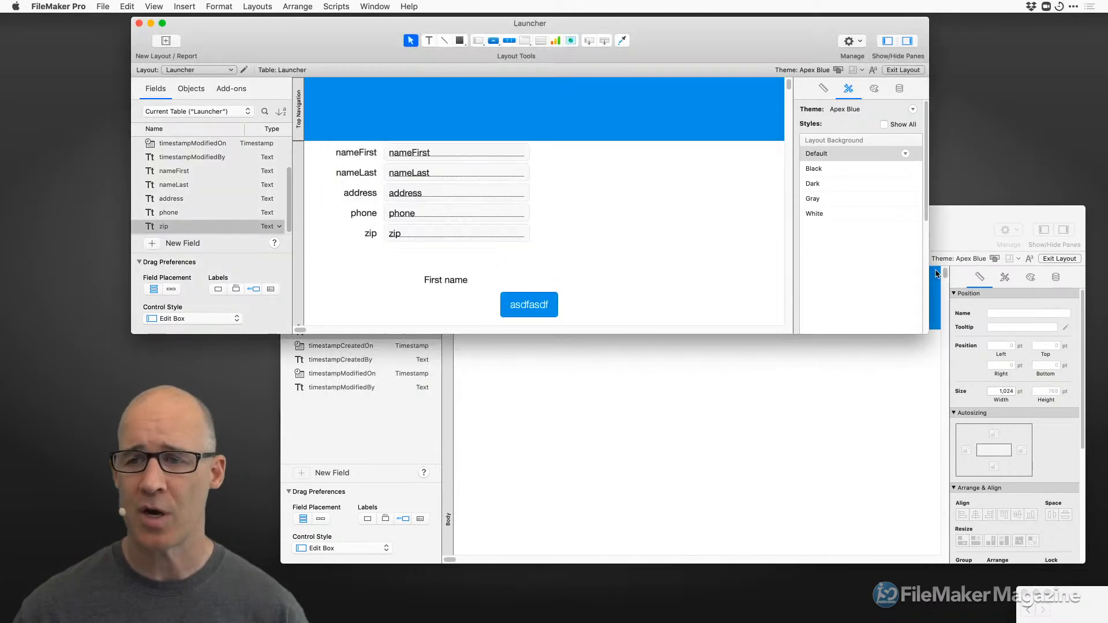
# Move the URLS layout window left and close it.
pyautogui.click(959, 231)
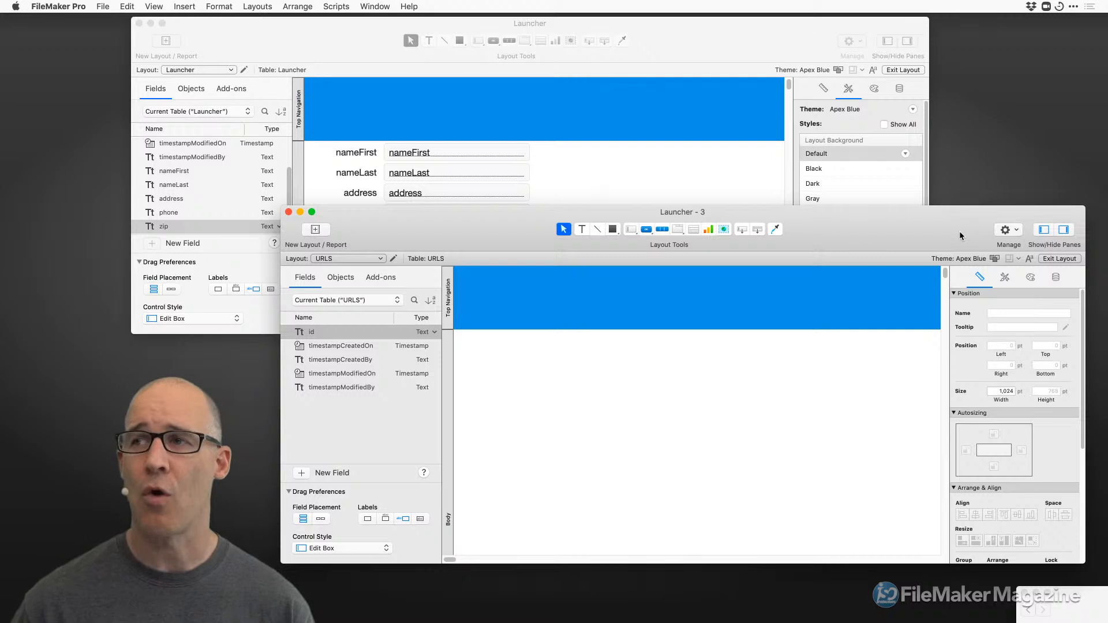
pyautogui.moveTo(914, 228); pyautogui.dragTo(859, 228)
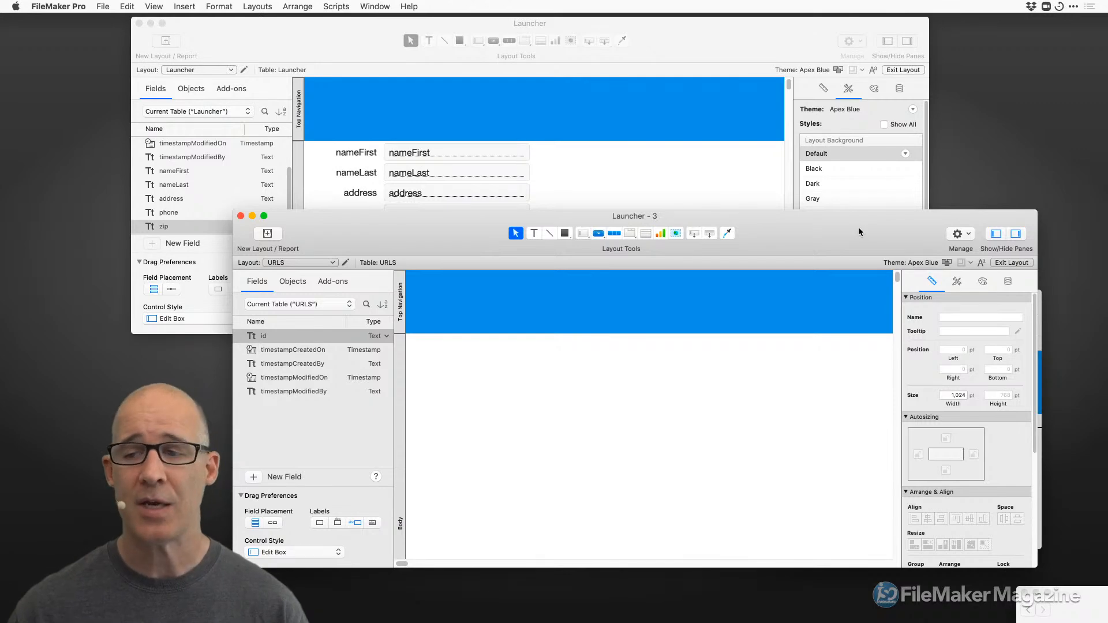
pyautogui.moveTo(854, 226); pyautogui.dragTo(778, 224)
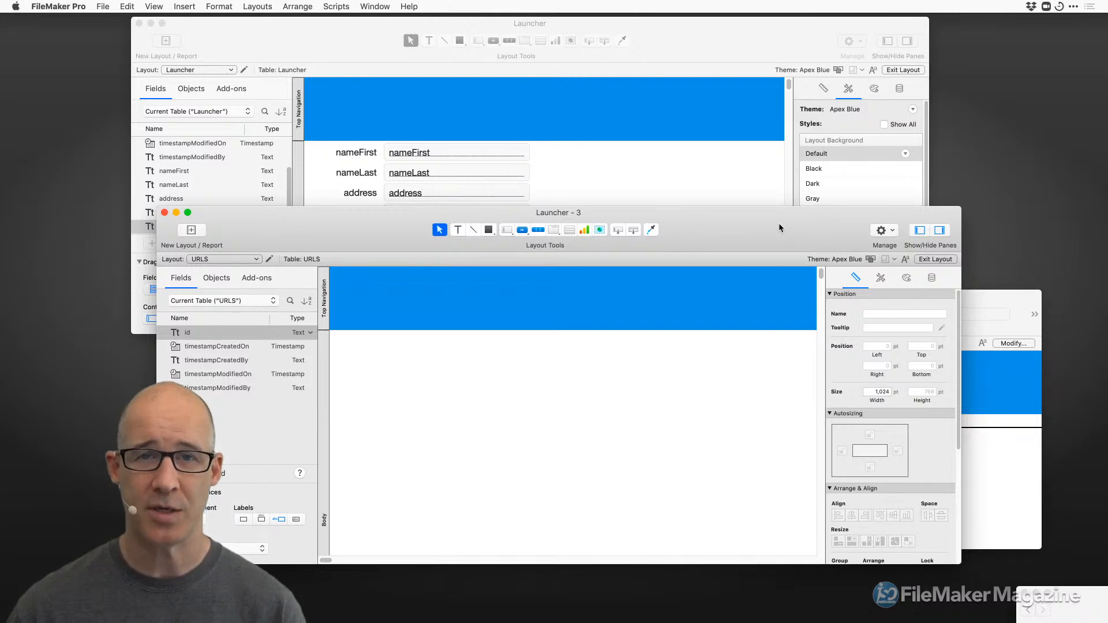
pyautogui.click(165, 212)
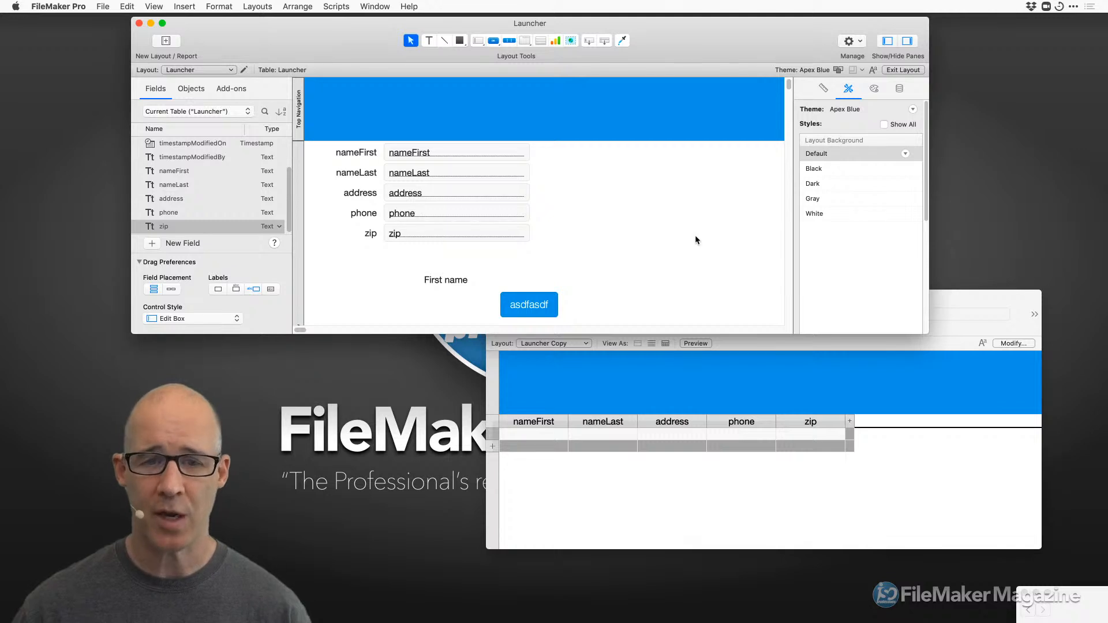
# Resize and reposition the Launcher layout and Launcher Copy table view windows.
pyautogui.moveTo(917, 335); pyautogui.dragTo(919, 391)
pyautogui.moveTo(611, 24); pyautogui.dragTo(671, 47)
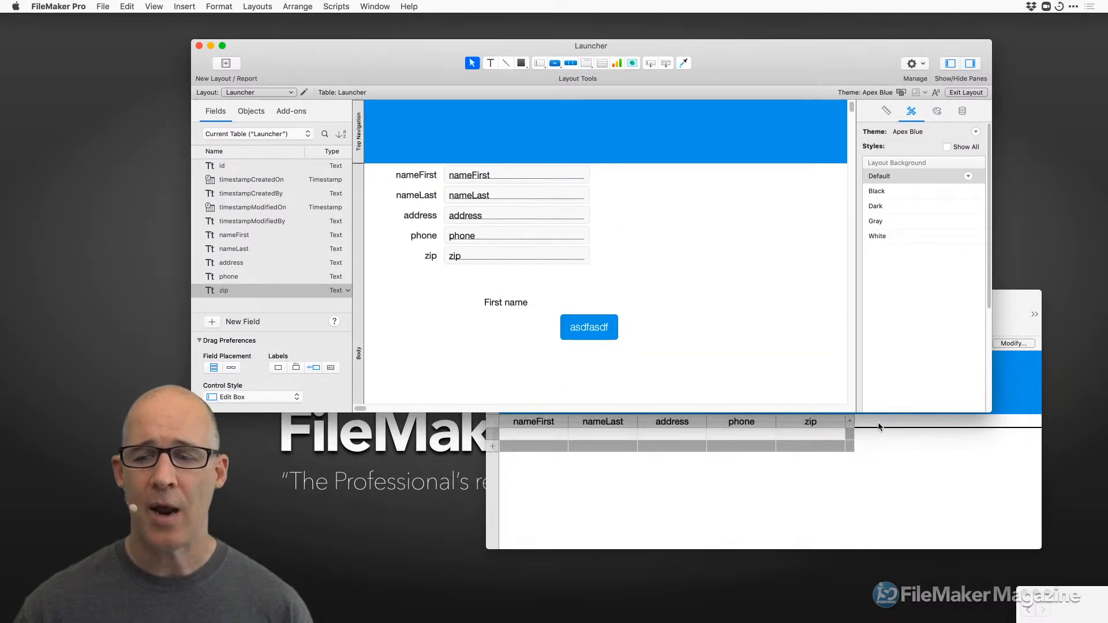
pyautogui.click(872, 453)
pyautogui.moveTo(539, 293); pyautogui.dragTo(1086, 411)
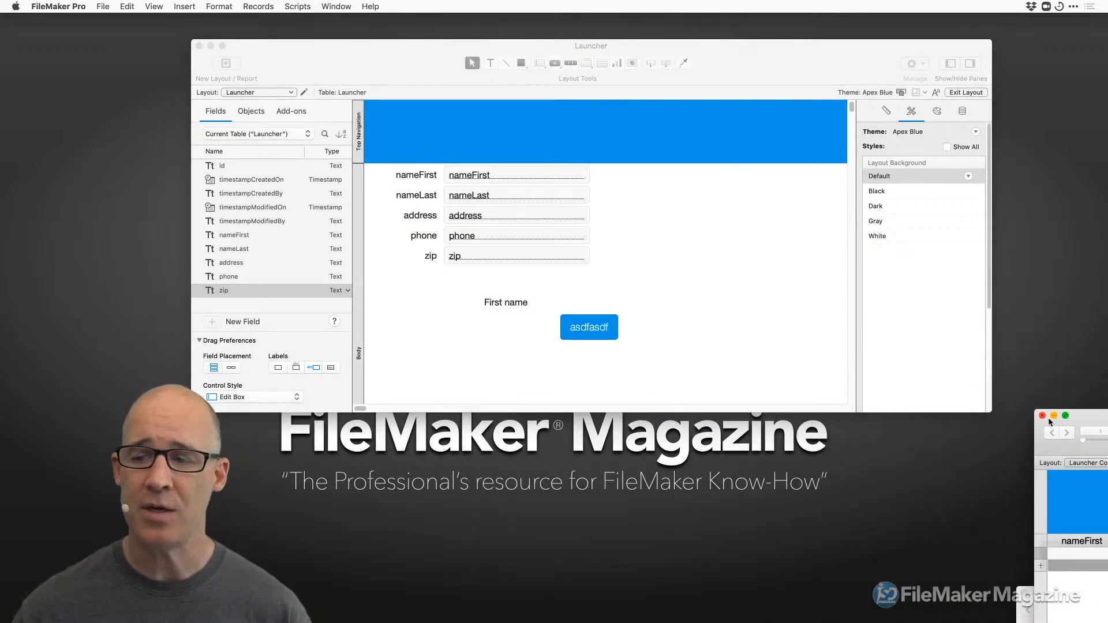
pyautogui.moveTo(1089, 418); pyautogui.dragTo(362, 191)
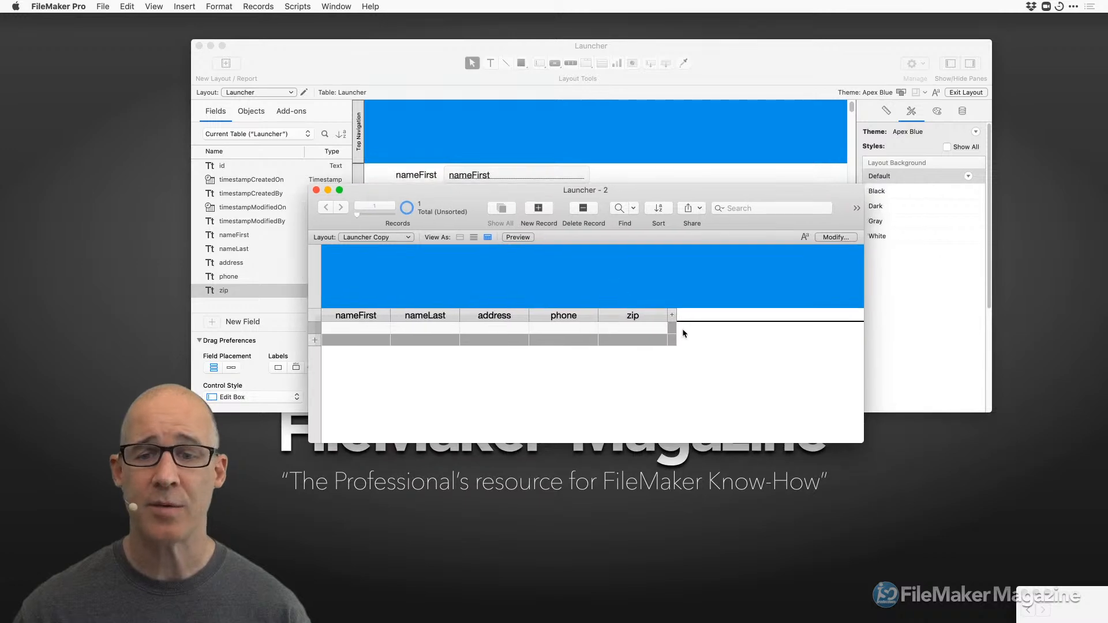
# Add a new field column named email after zip in the table view.
pyautogui.click(671, 315)
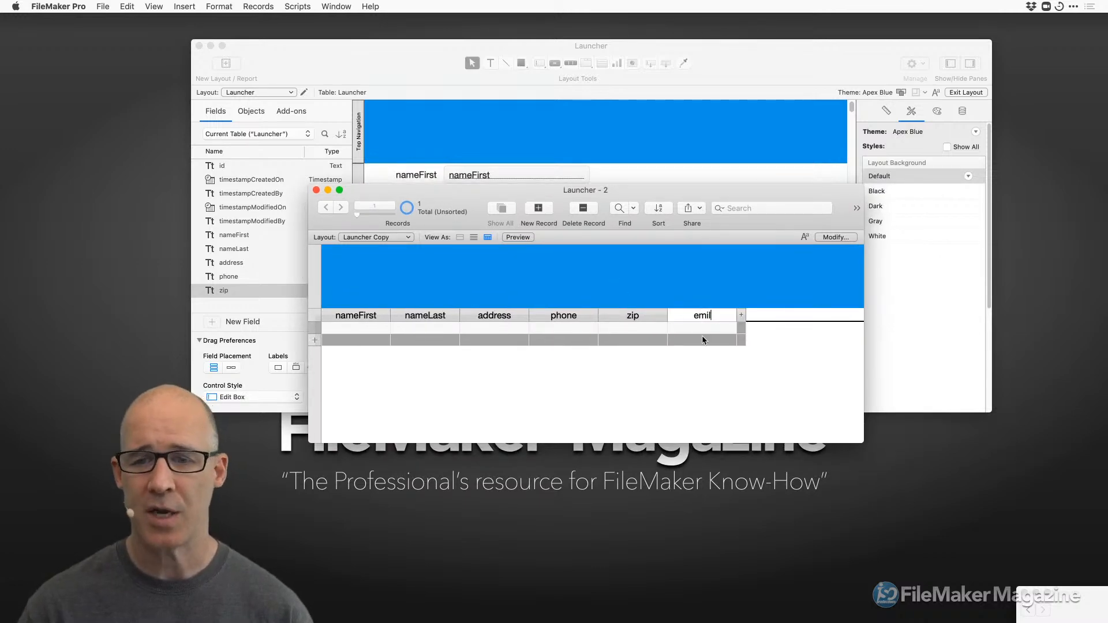
pyautogui.write('emial')
pyautogui.press('BackSpace')
pyautogui.press('BackSpace')
pyautogui.press('BackSpace')
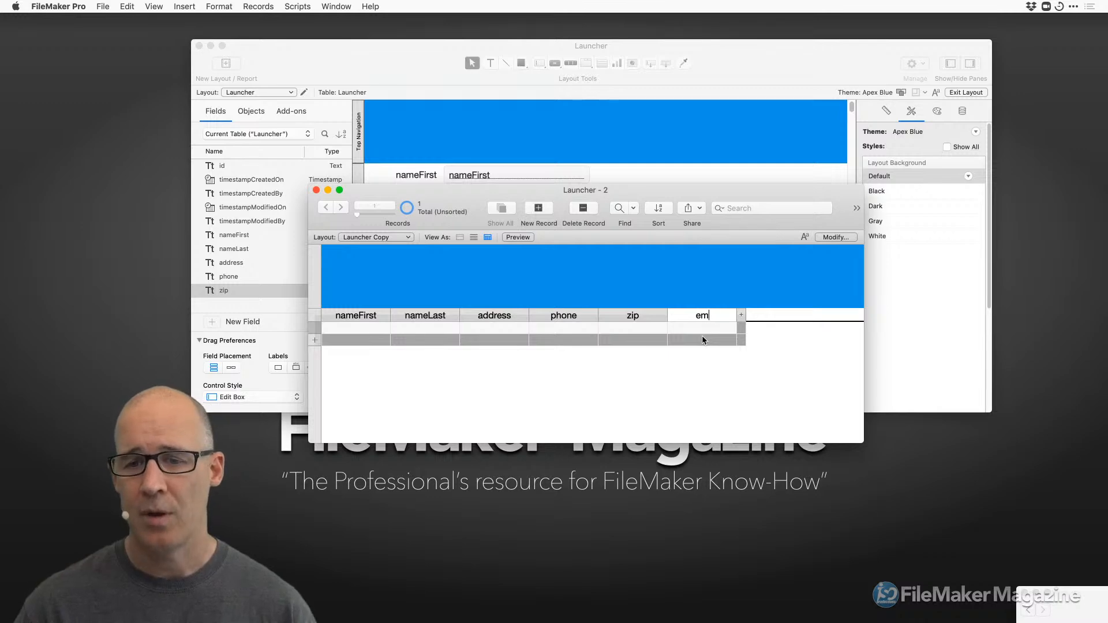
pyautogui.click(783, 336)
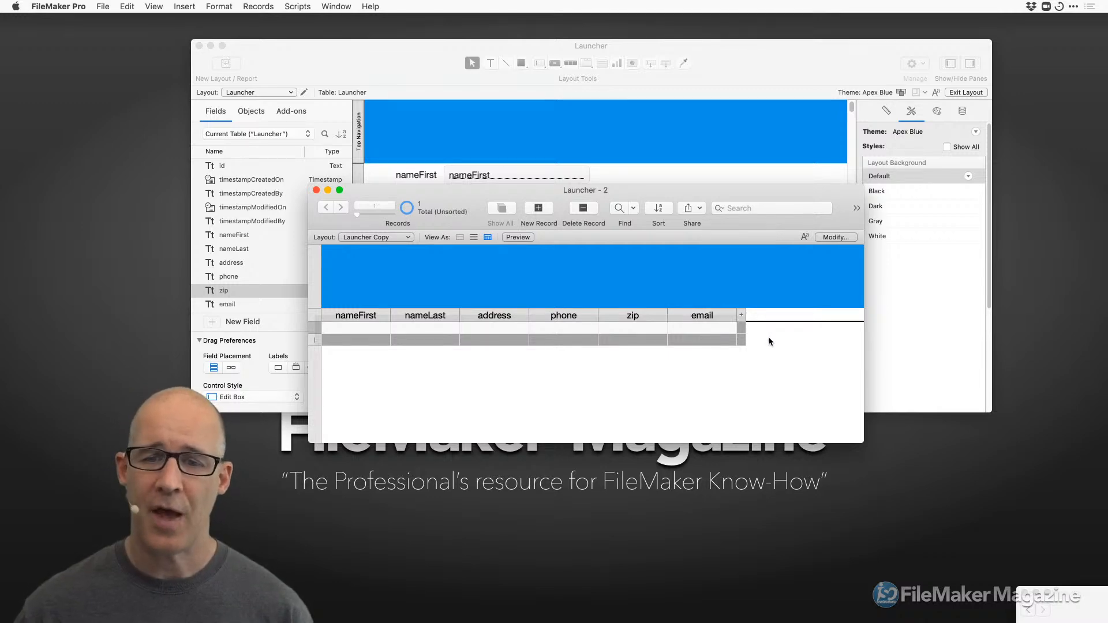
# Open Field Options for email, cancel without changes, and rearrange the windows.
pyautogui.click(732, 316)
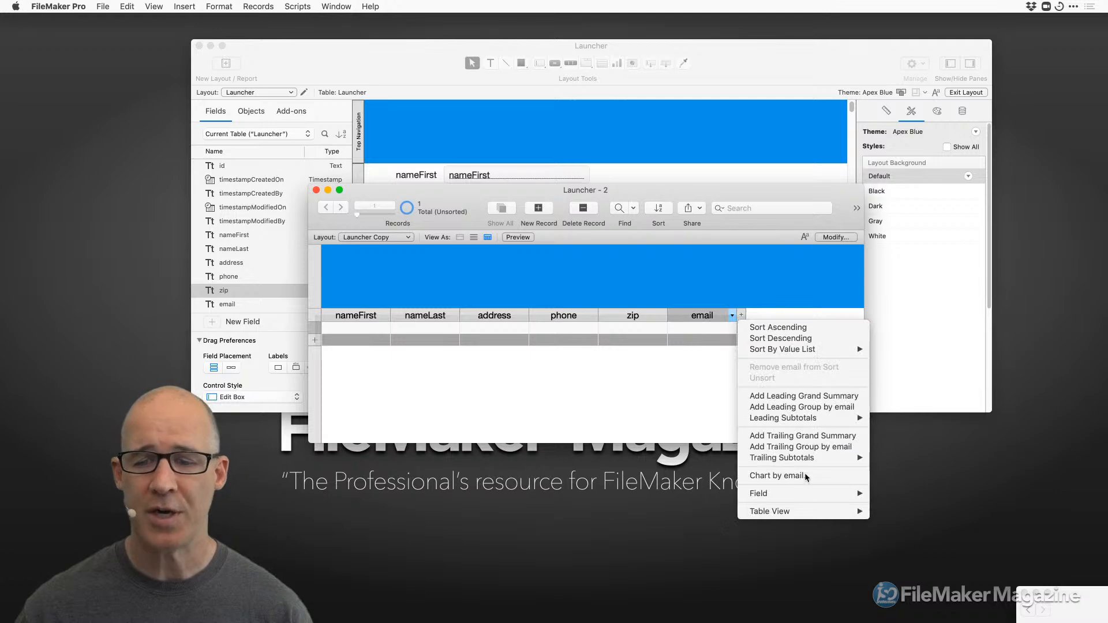
pyautogui.moveTo(836, 499)
pyautogui.moveTo(913, 498)
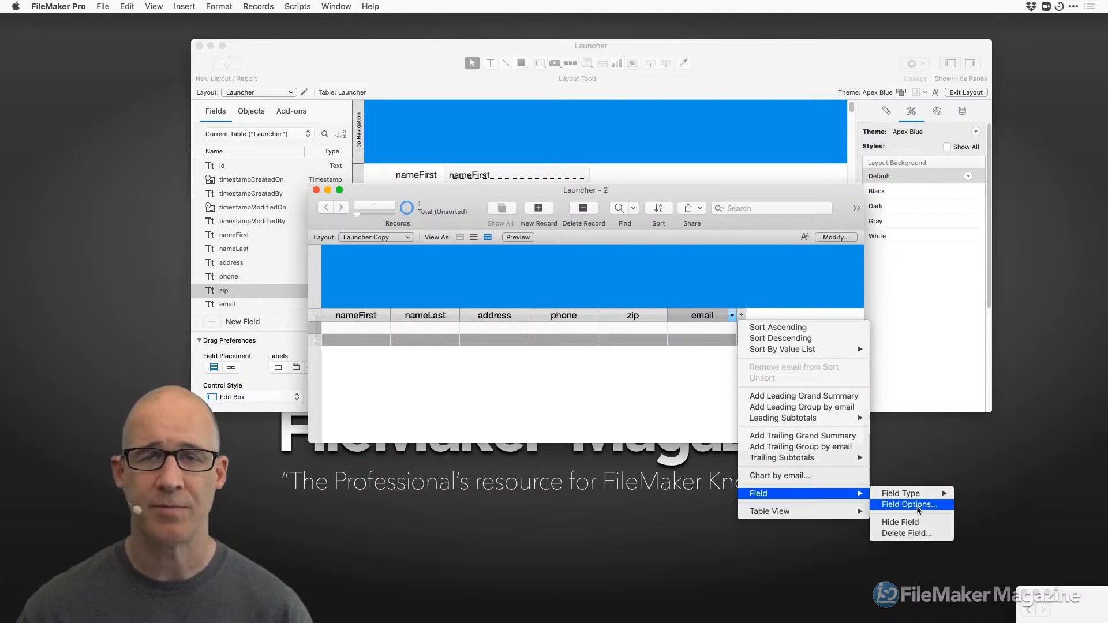
pyautogui.click(909, 505)
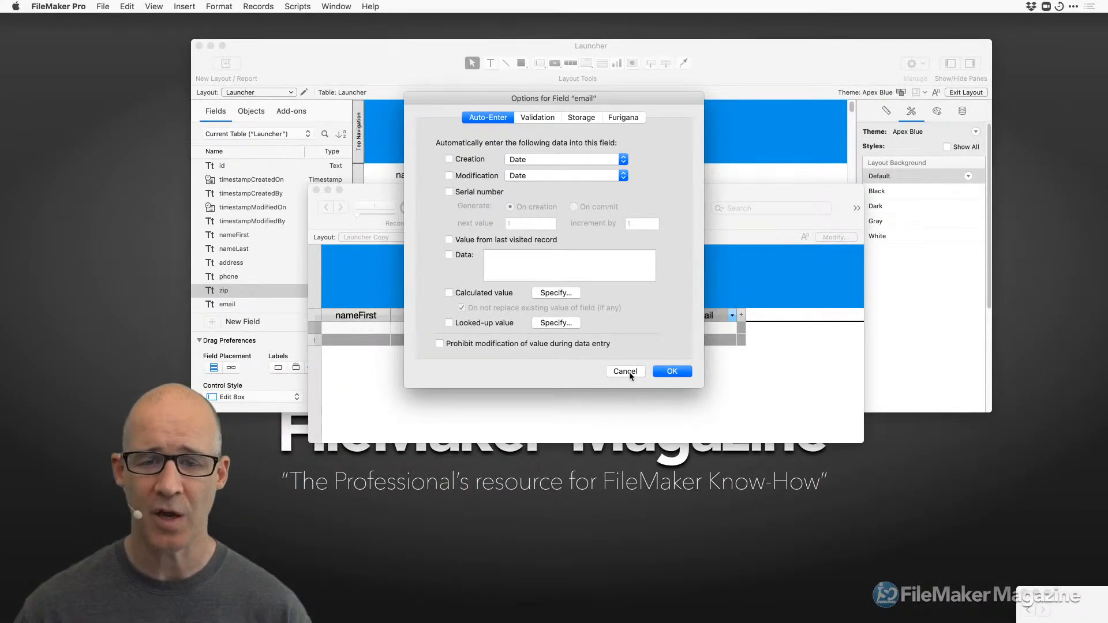
pyautogui.click(625, 371)
pyautogui.moveTo(615, 191); pyautogui.dragTo(740, 364)
pyautogui.click(373, 263)
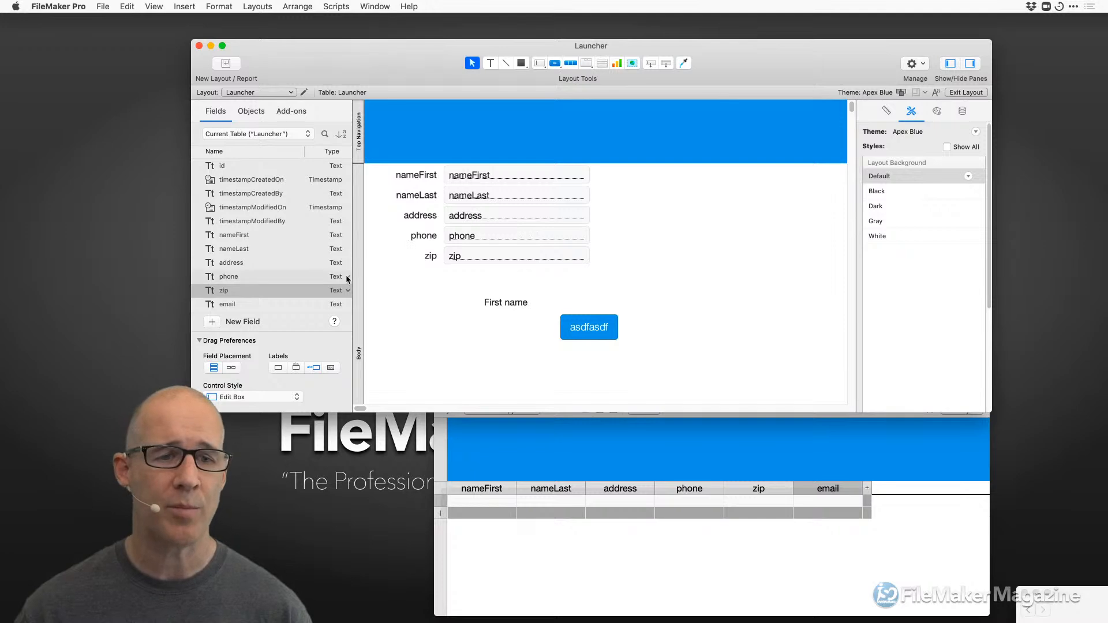
# Leave nameLast as a Text field and dismiss its context menu.
pyautogui.click(348, 249)
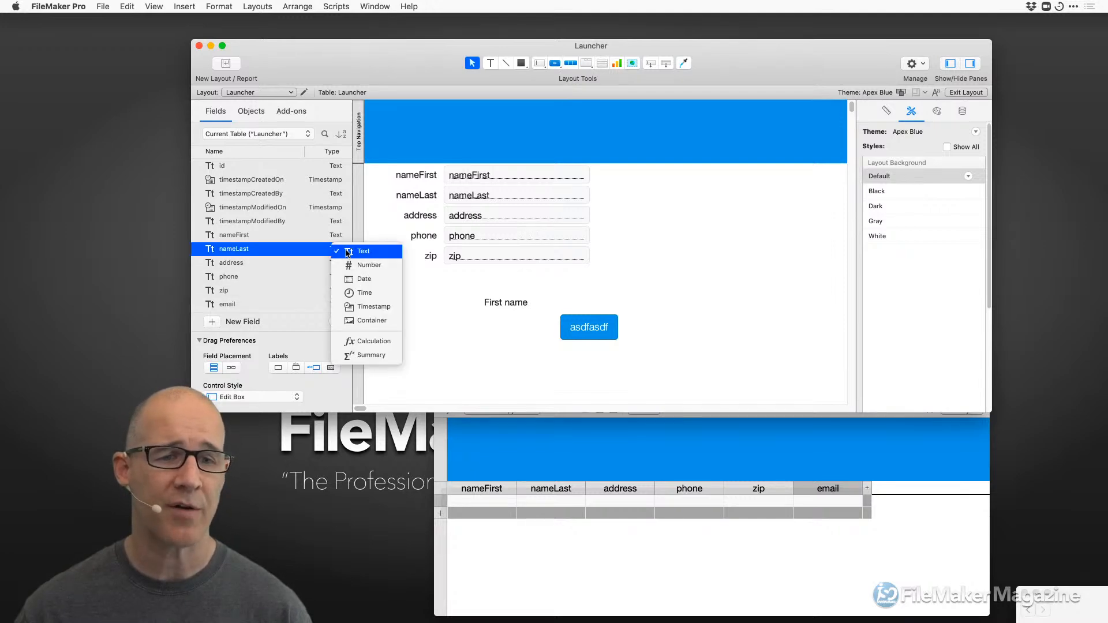
pyautogui.click(384, 213)
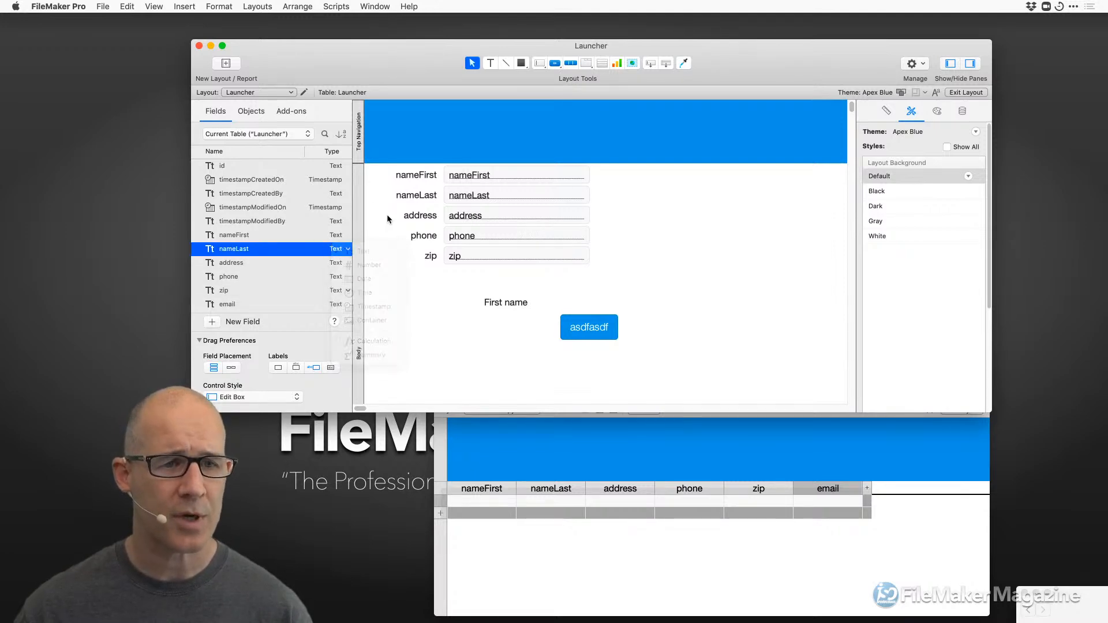
pyautogui.rightClick(300, 251)
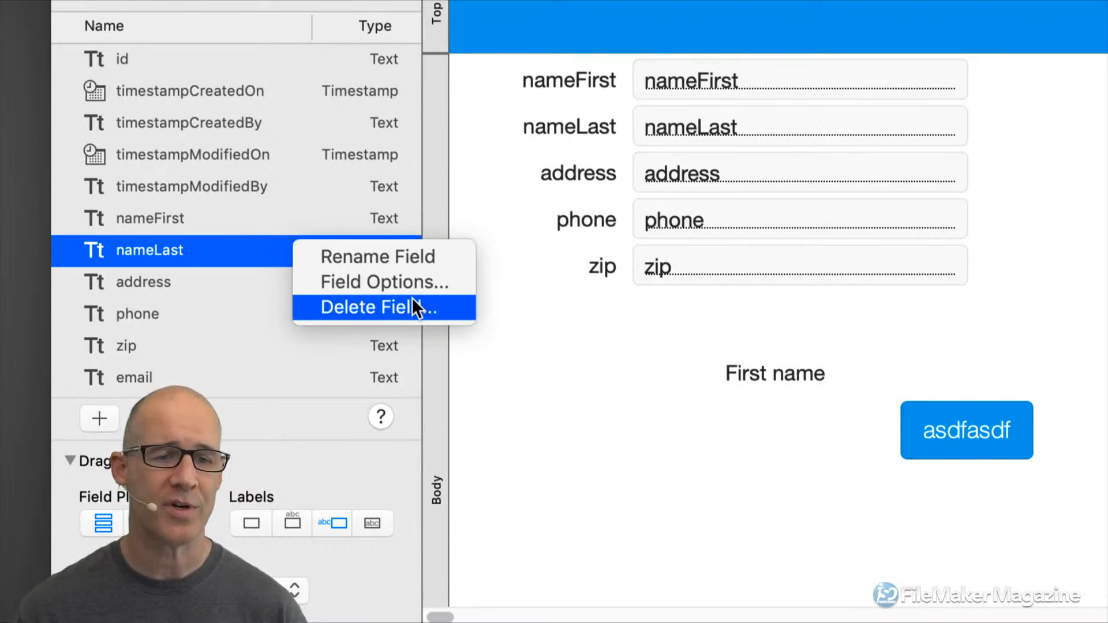
pyautogui.click(452, 264)
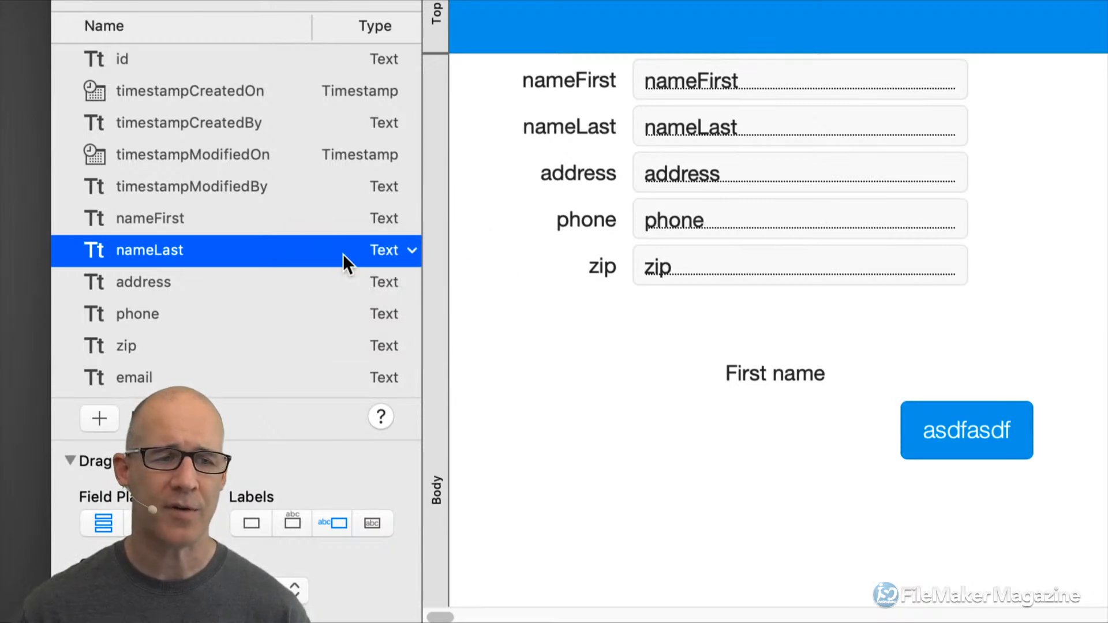
# Rename the nameLast field to whatever.
pyautogui.click(161, 248)
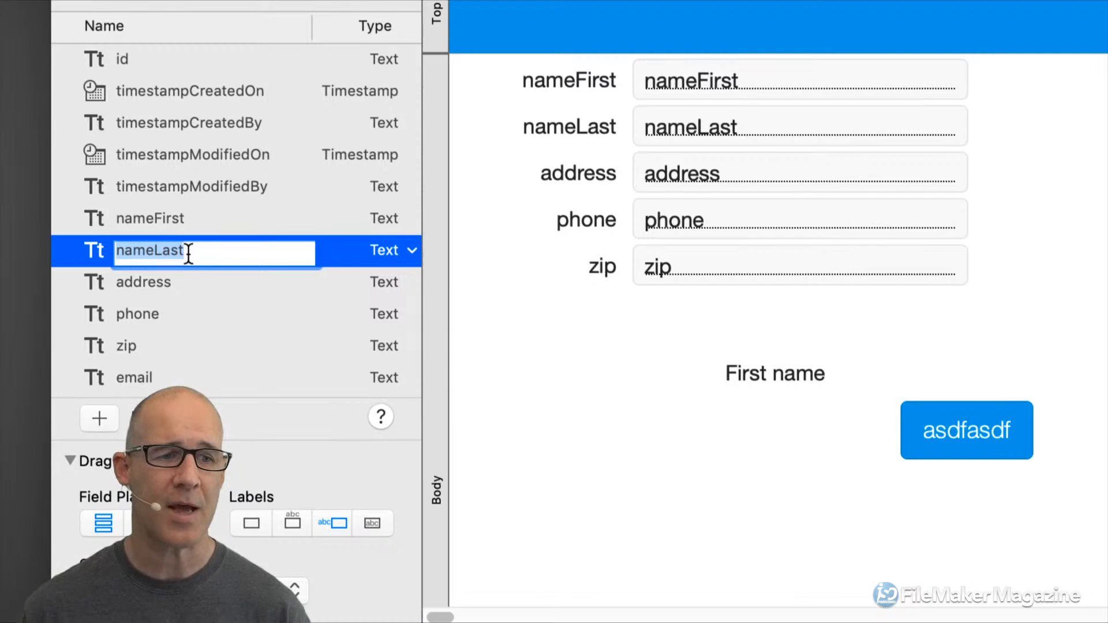
pyautogui.write('whatever')
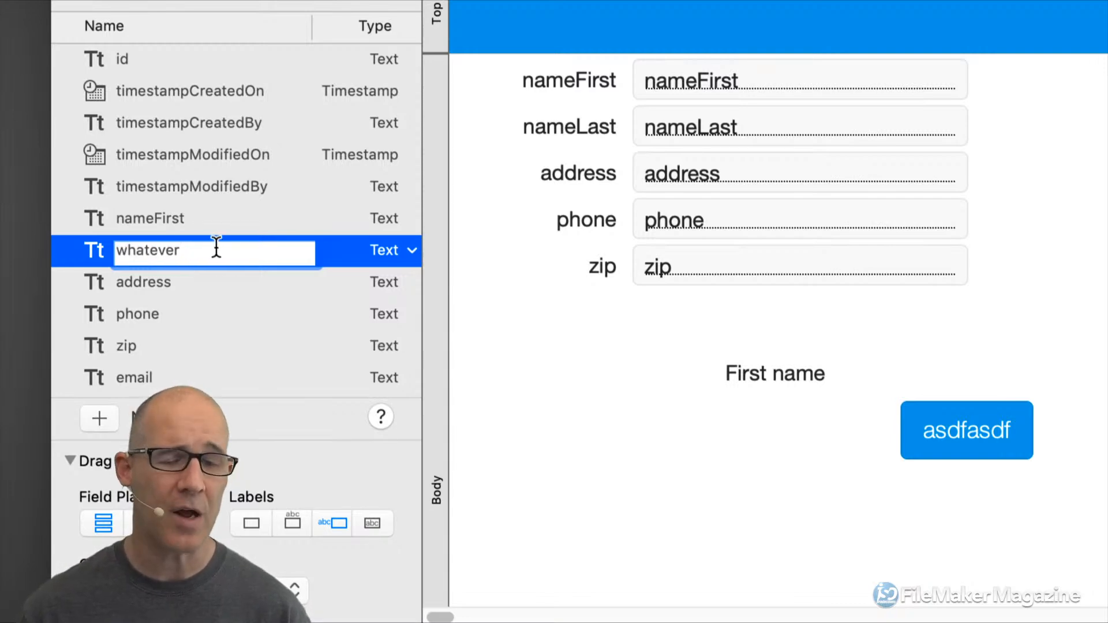
pyautogui.click(484, 253)
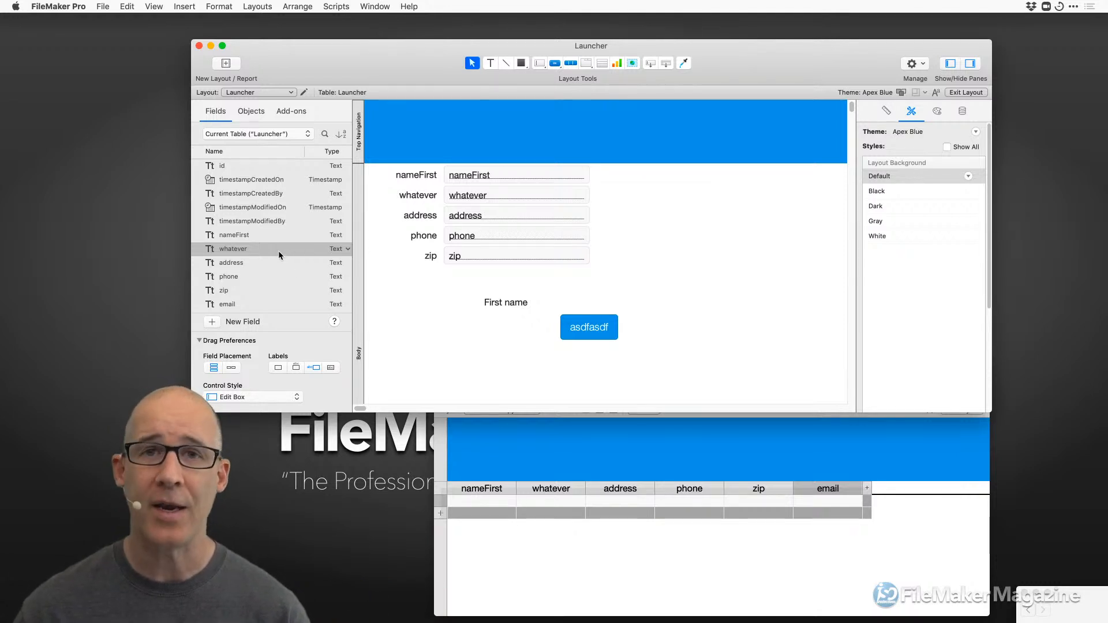
# Rename the whatever field, typing summaryTotalCost and trimming it to TotalCost.
pyautogui.rightClick(236, 251)
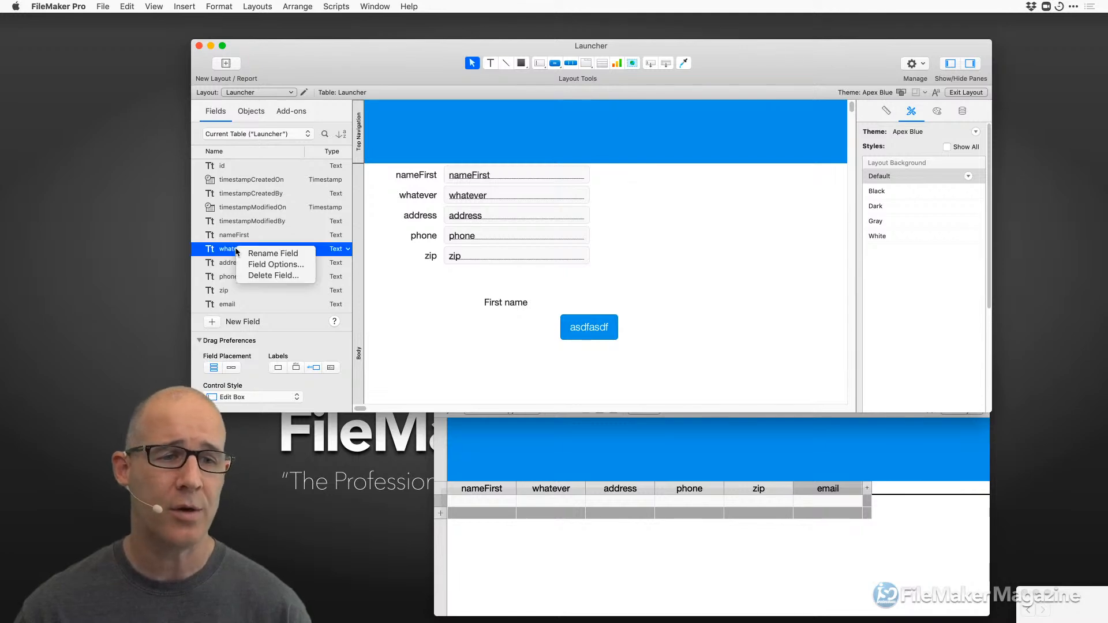
pyautogui.click(260, 255)
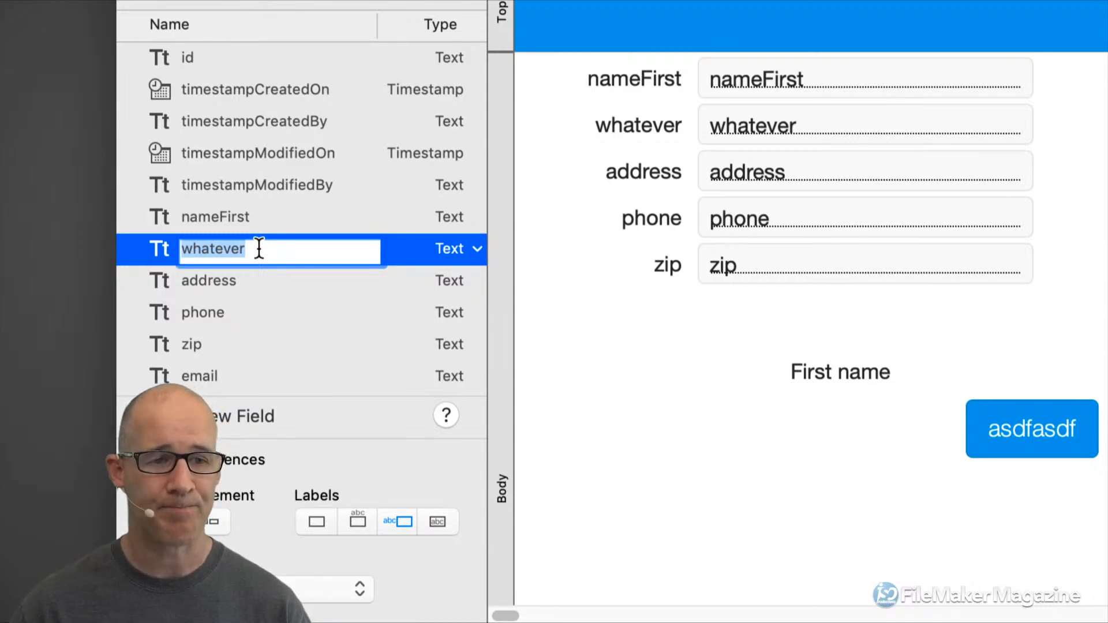
pyautogui.write('unstored_')
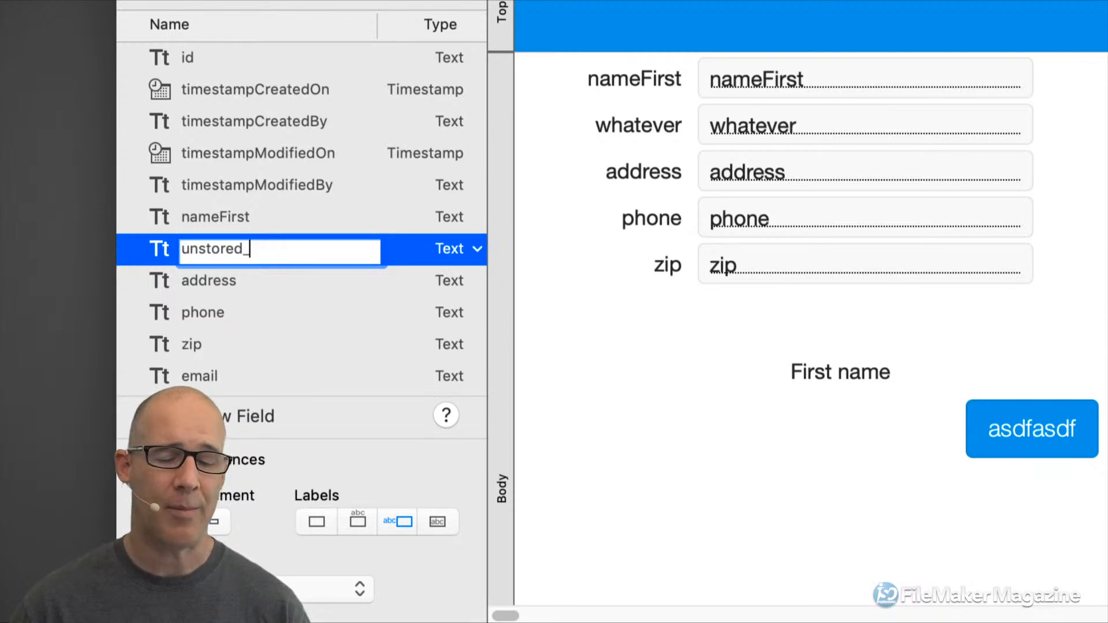
pyautogui.press('BackSpace')
pyautogui.press('BackSpace')
pyautogui.press('BackSpace')
pyautogui.press('BackSpace')
pyautogui.press('BackSpace')
pyautogui.press('BackSpace')
pyautogui.press('BackSpace')
pyautogui.press('BackSpace')
pyautogui.press('BackSpace')
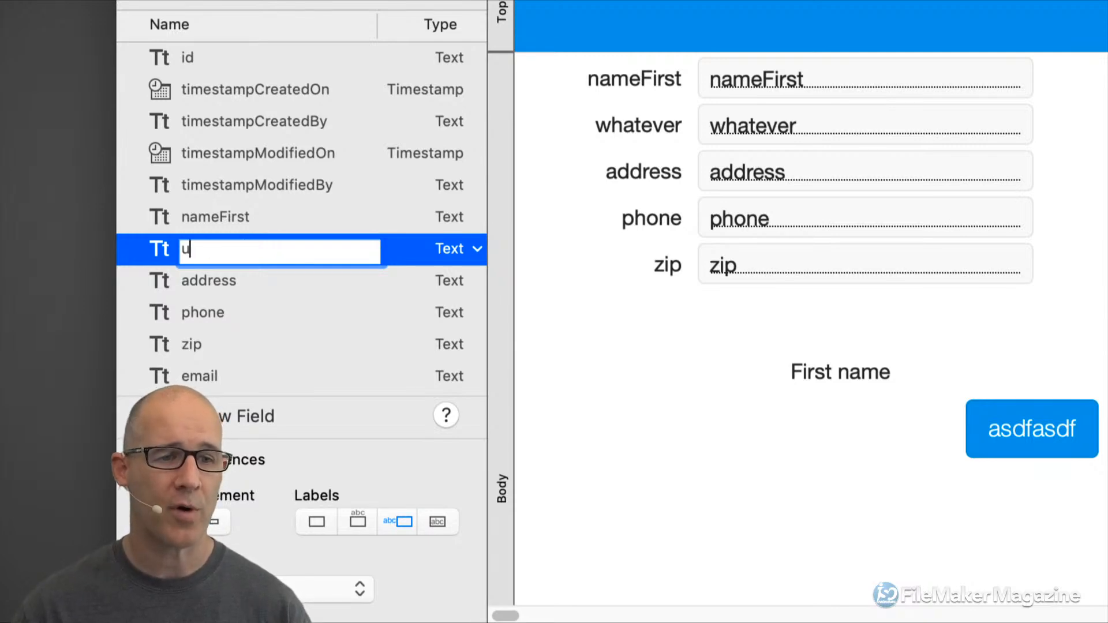
pyautogui.write('summary')
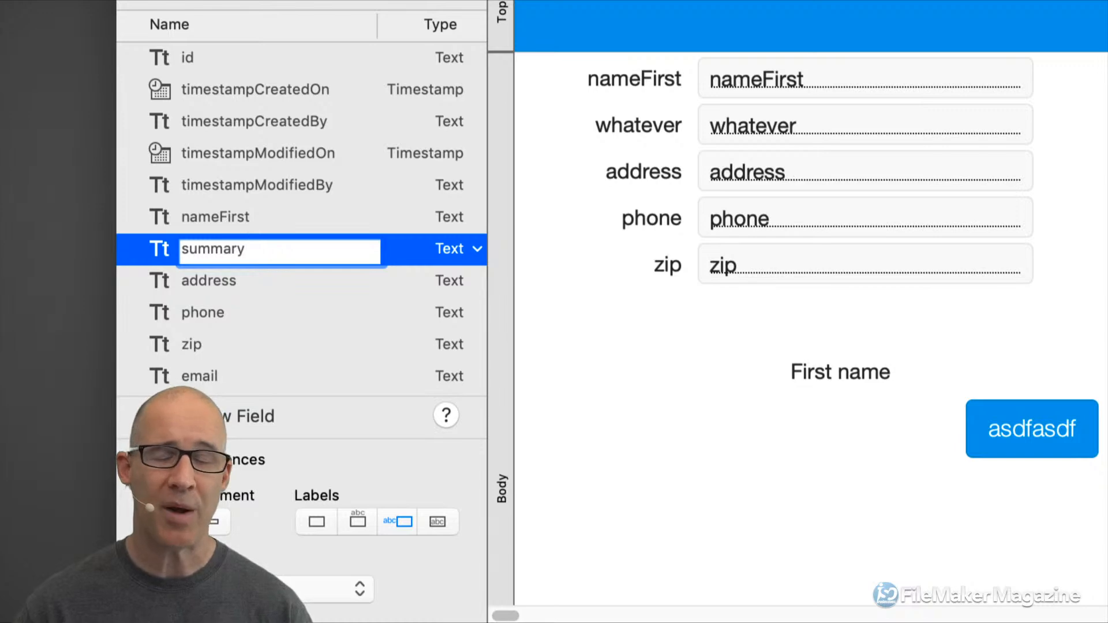
pyautogui.write('Total')
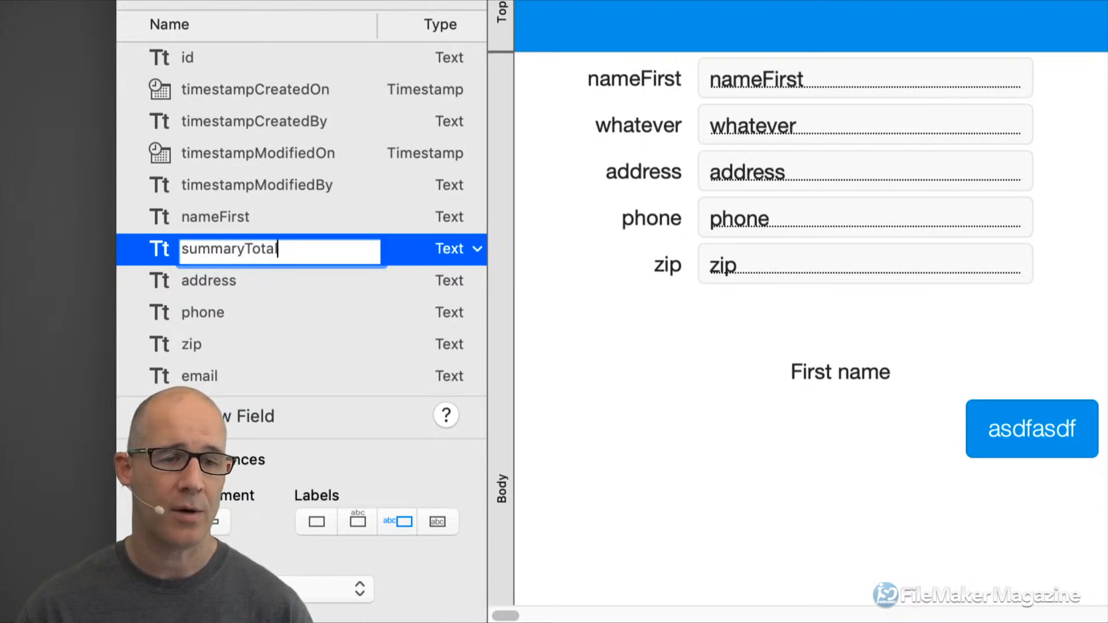
pyautogui.write('Cost')
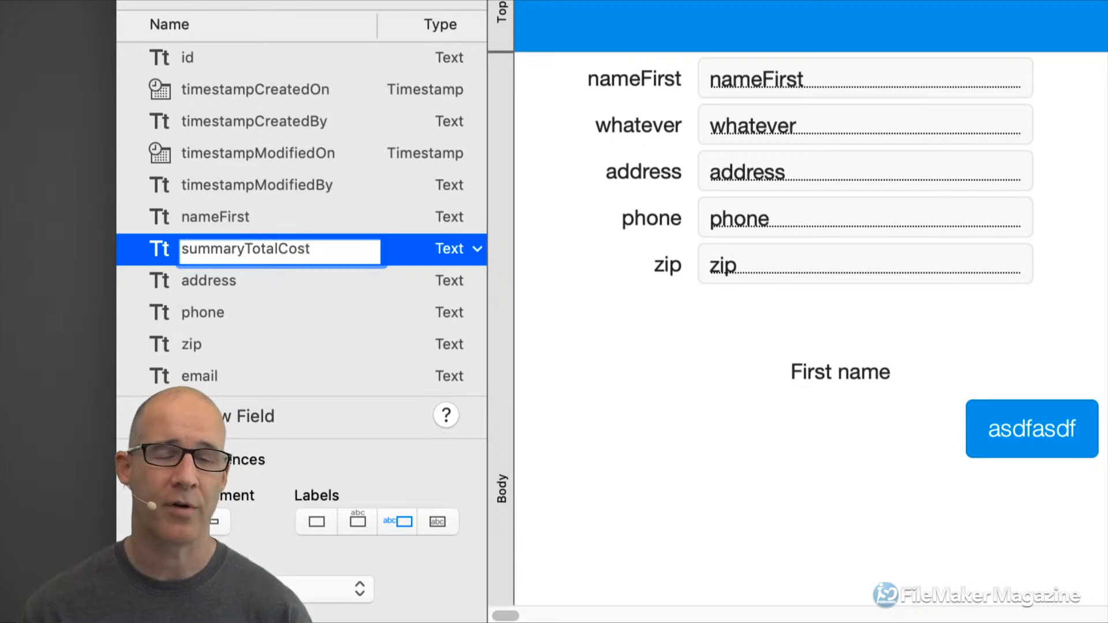
pyautogui.moveTo(239, 249); pyautogui.dragTo(210, 220)
pyautogui.press('BackSpace')
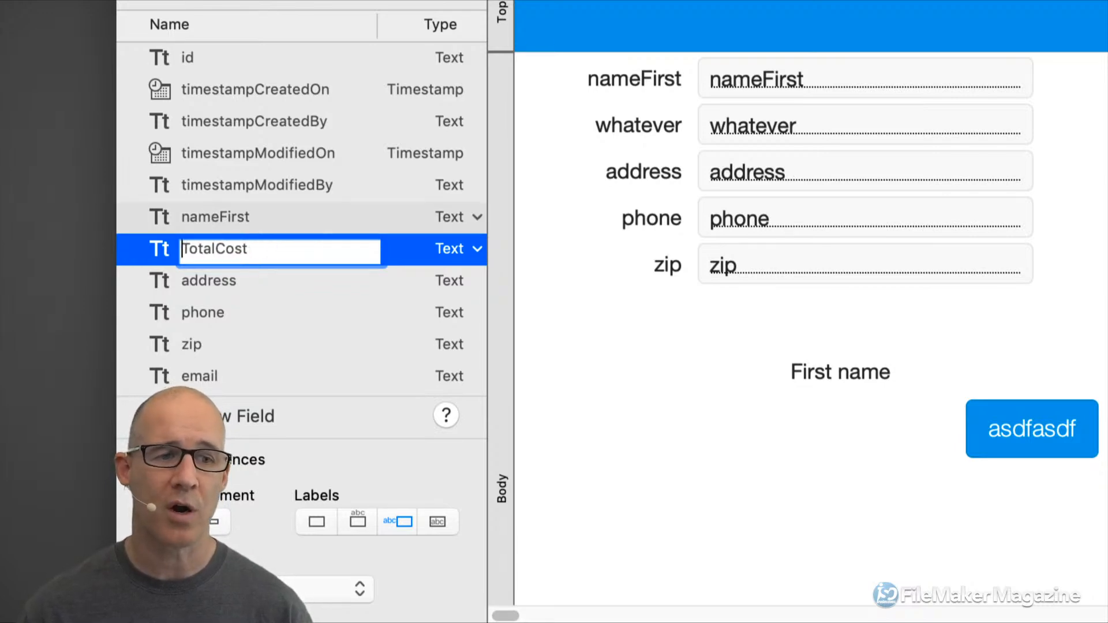
# Make the name 'Total Cost' followed by the special characters ¬˚∂åΔ¬ˆßå∂ƒ and commit.
pyautogui.press('Right')
pyautogui.press('Right')
pyautogui.press('Right')
pyautogui.press('Right')
pyautogui.press('Right')
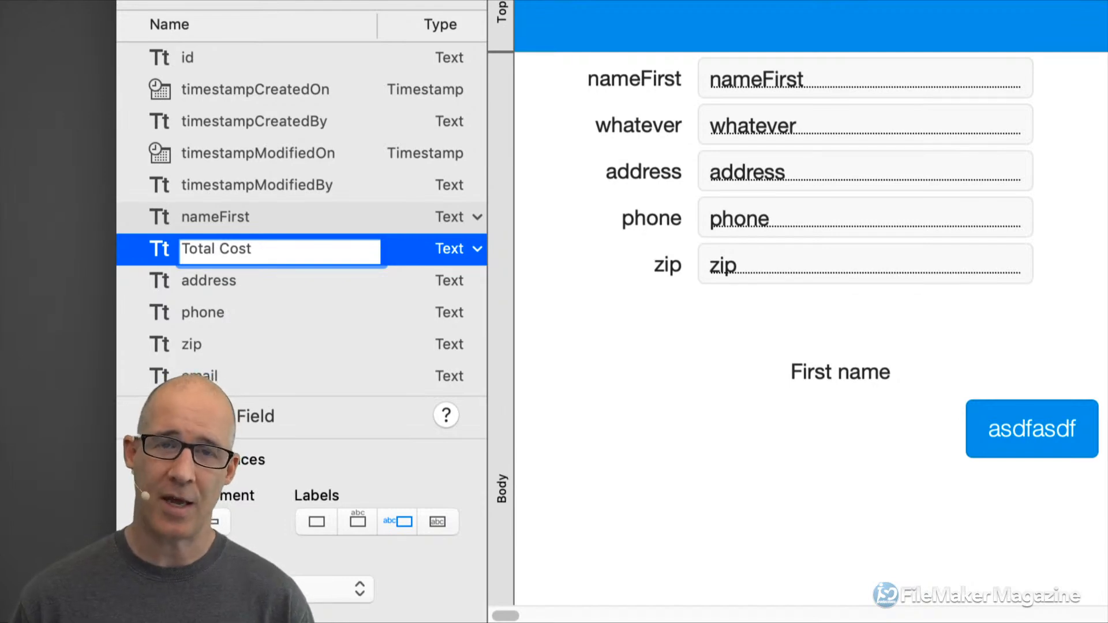
pyautogui.press('Right')
pyautogui.press('Right')
pyautogui.press('Right')
pyautogui.press('Right')
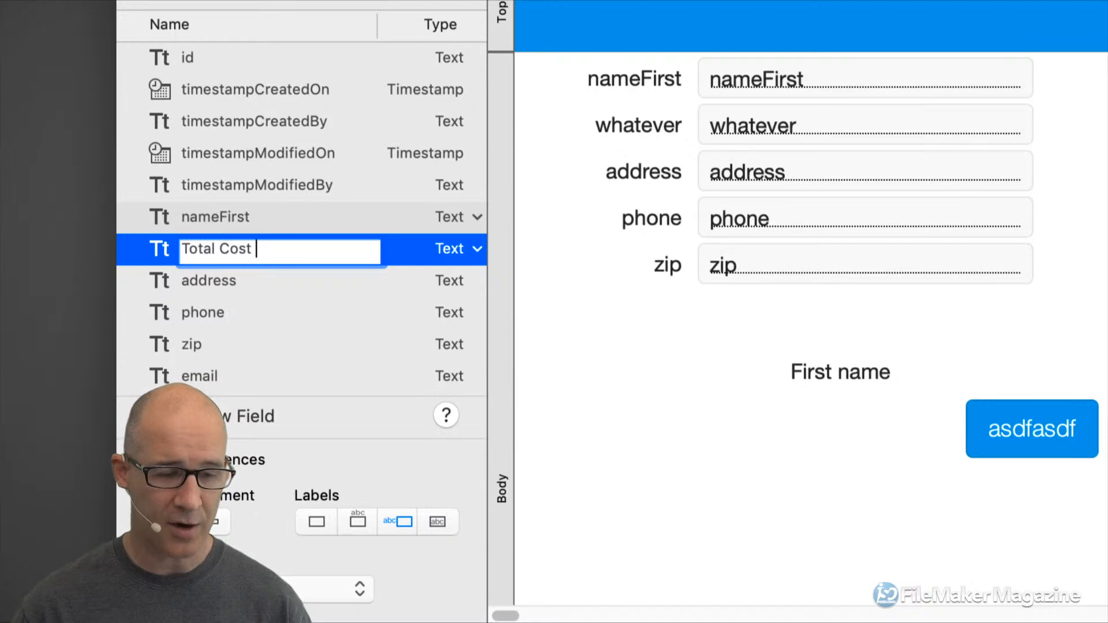
pyautogui.write('¬˚∂åΔ¬ˆßå∂ƒ')
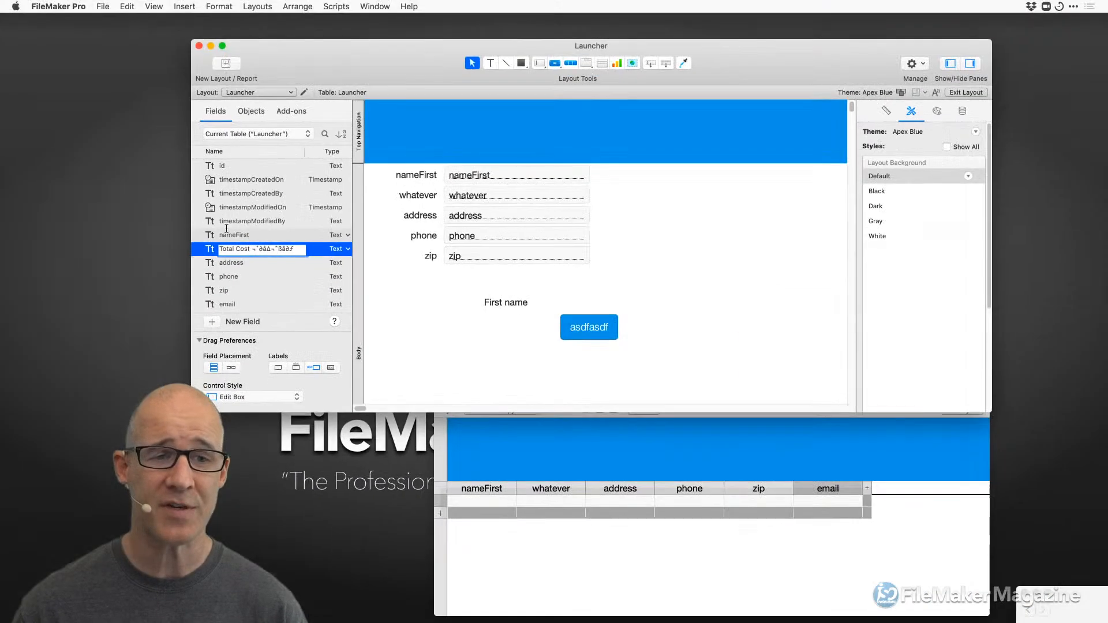
pyautogui.click(1072, 8)
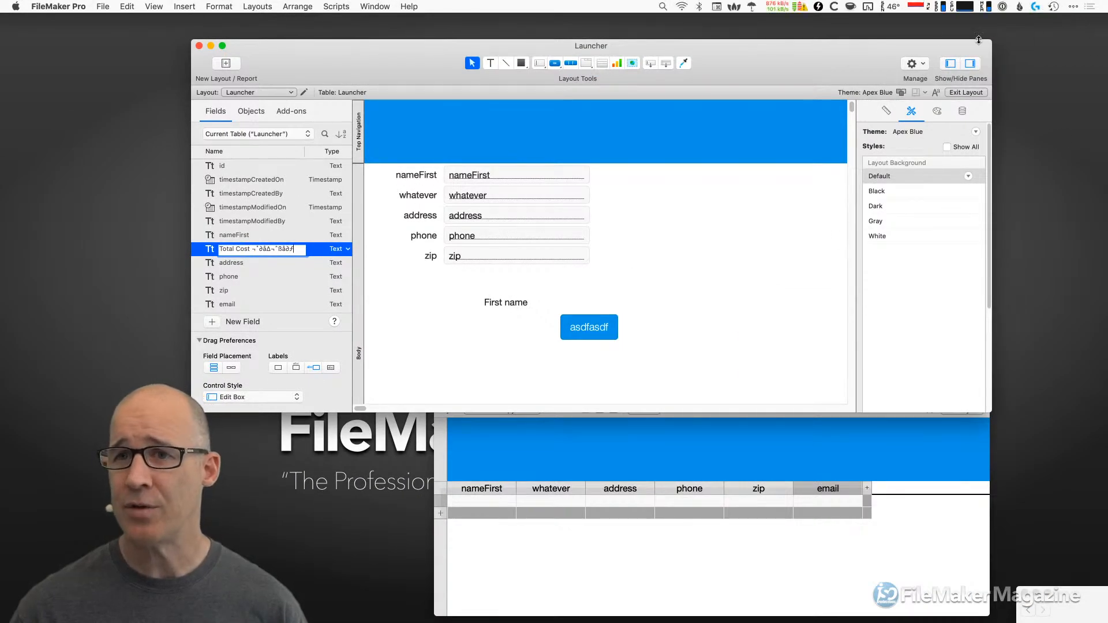
# Open the Emoji & Symbols picker and cancel the special-character name warning.
pyautogui.click(716, 7)
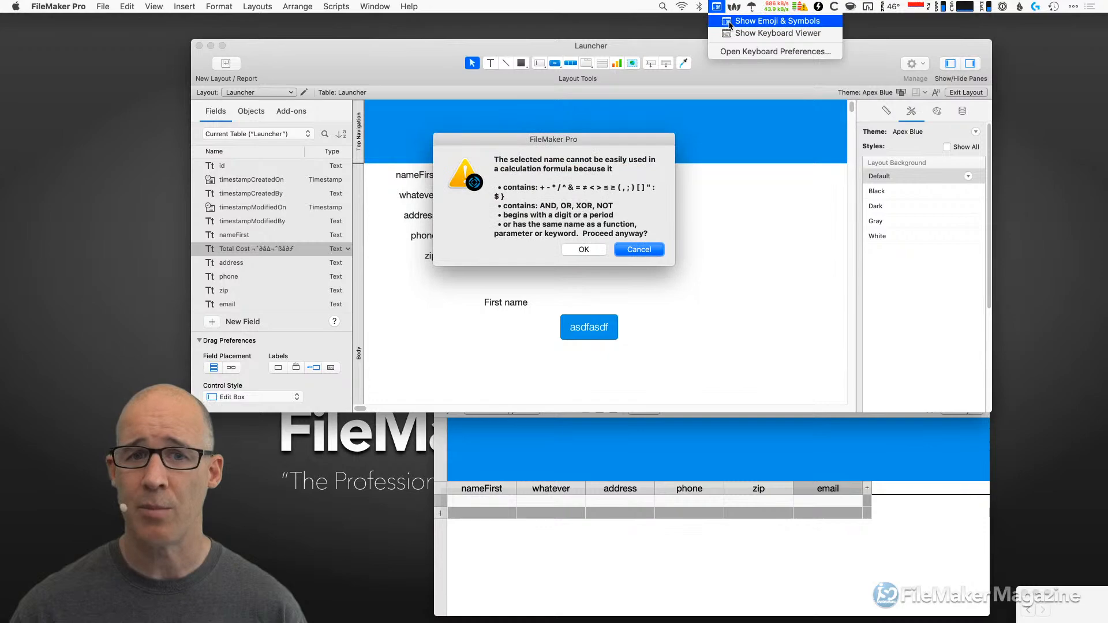
pyautogui.click(750, 21)
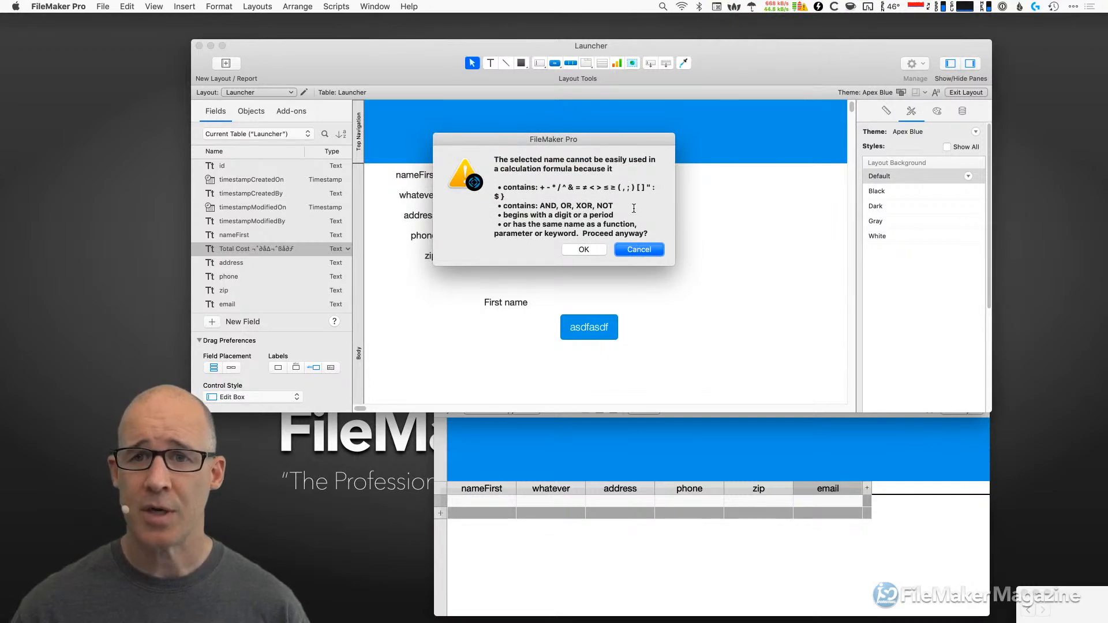
pyautogui.moveTo(583, 166); pyautogui.dragTo(827, 285)
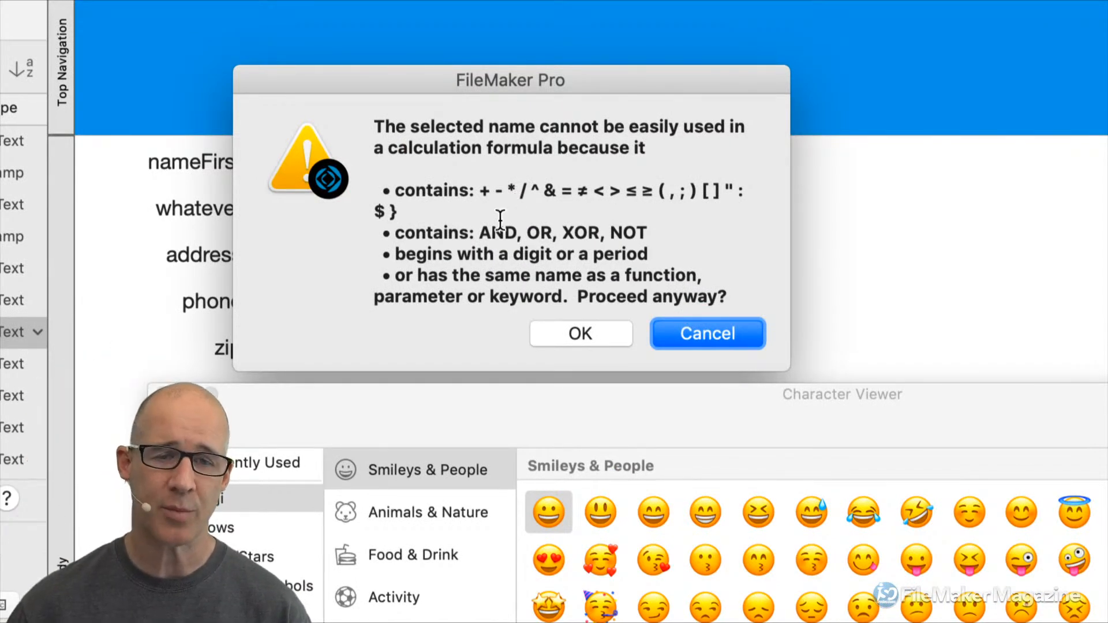
pyautogui.click(669, 334)
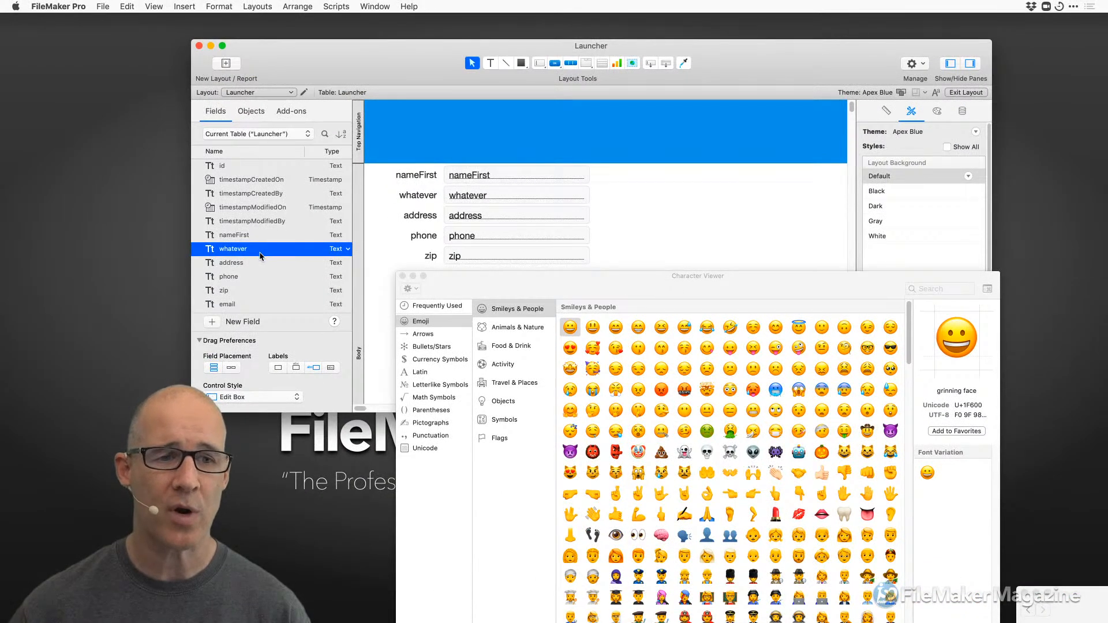
# Append the 😃 emoji to the whatever field name and commit it.
pyautogui.click(259, 252)
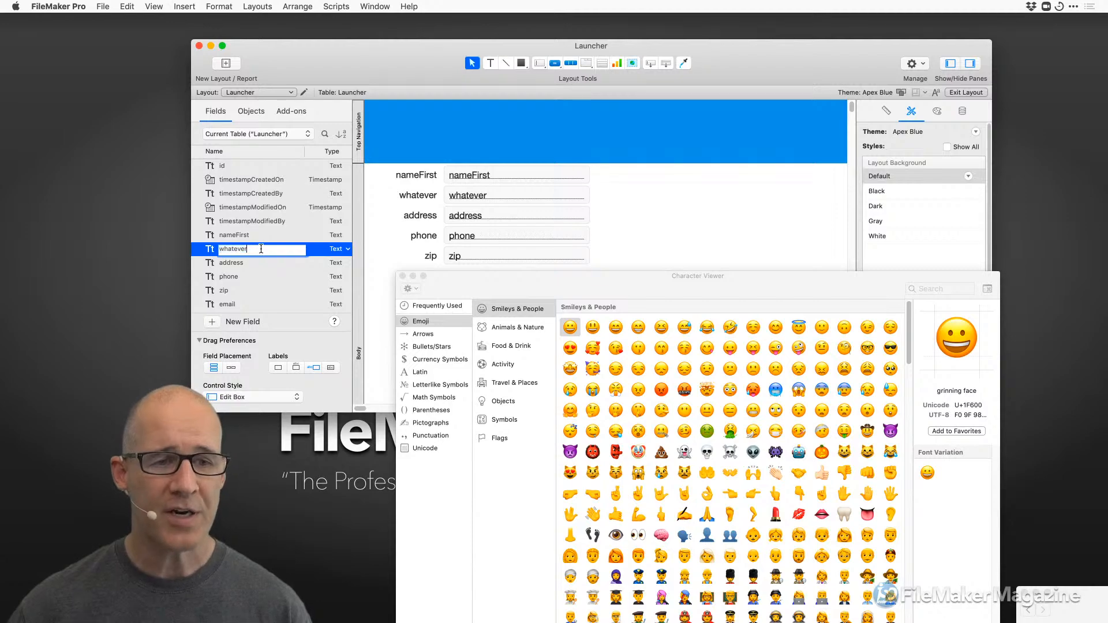
pyautogui.moveTo(602, 285); pyautogui.dragTo(521, 177)
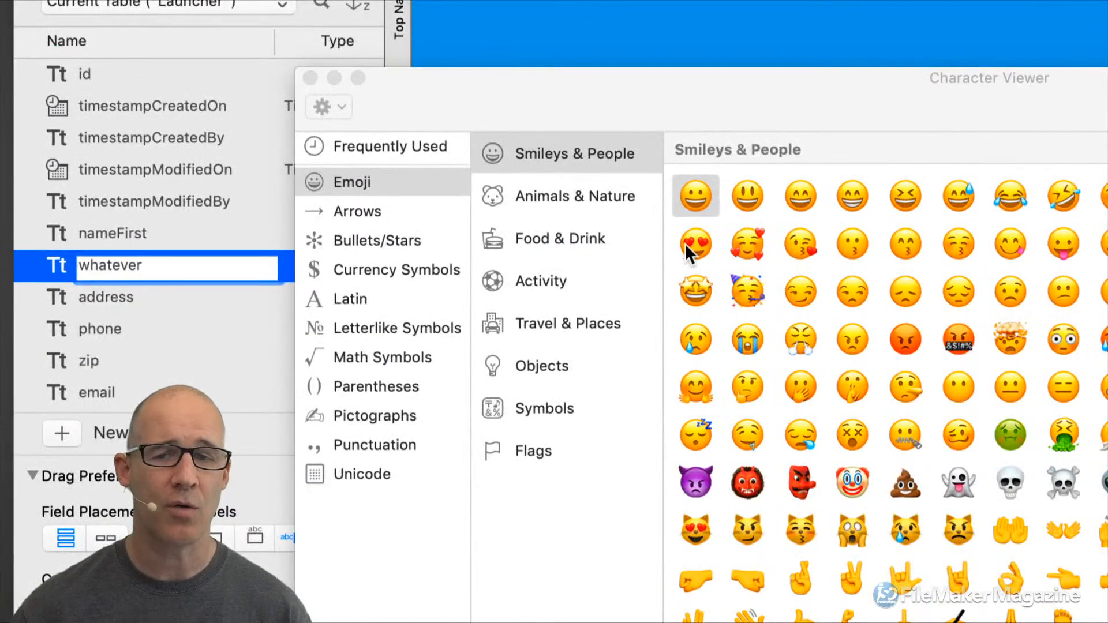
pyautogui.doubleClick(747, 195)
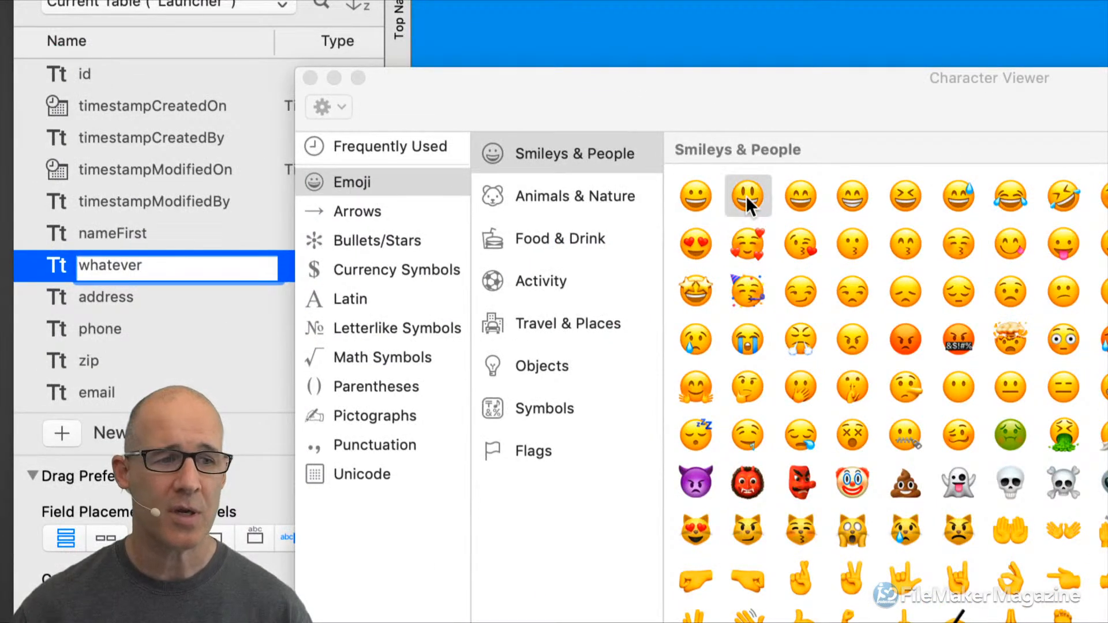
pyautogui.click(310, 79)
pyautogui.click(453, 185)
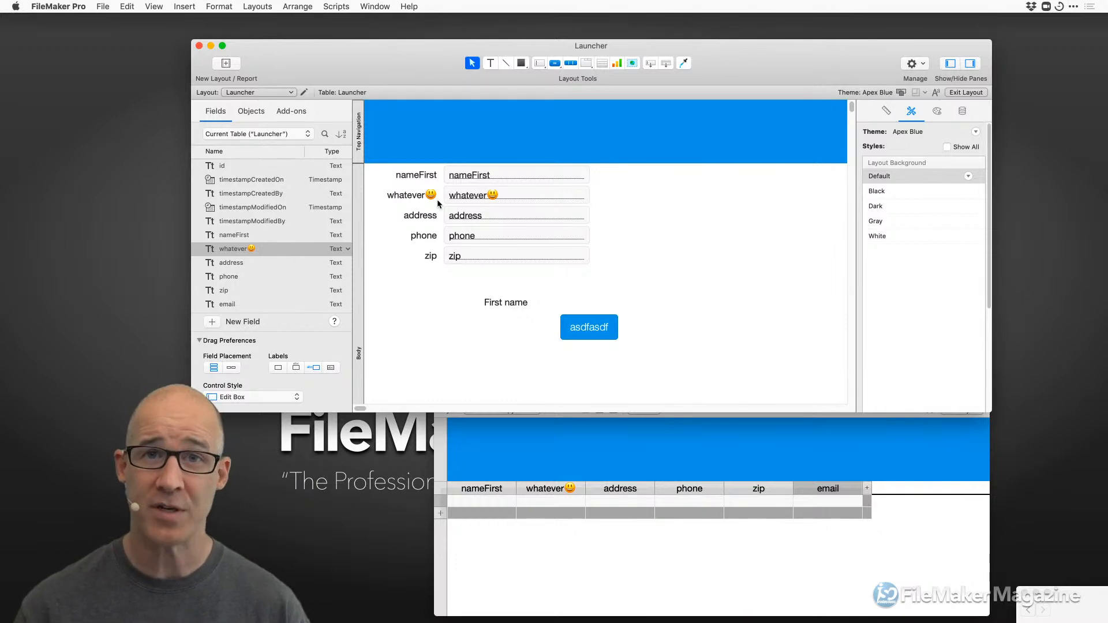
# On the relationships graph, reposition Launcher and URLS and join Launcher's id to URLS's id.
pyautogui.press('super+shift+d')
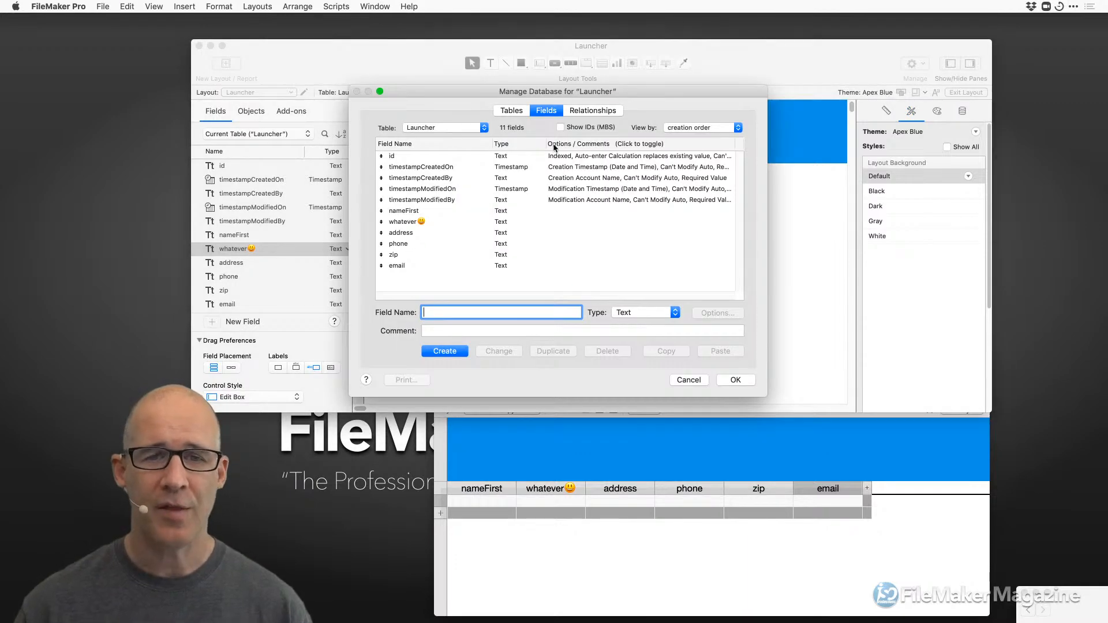
pyautogui.click(589, 111)
pyautogui.moveTo(499, 166); pyautogui.dragTo(443, 173)
pyautogui.moveTo(575, 165); pyautogui.dragTo(552, 176)
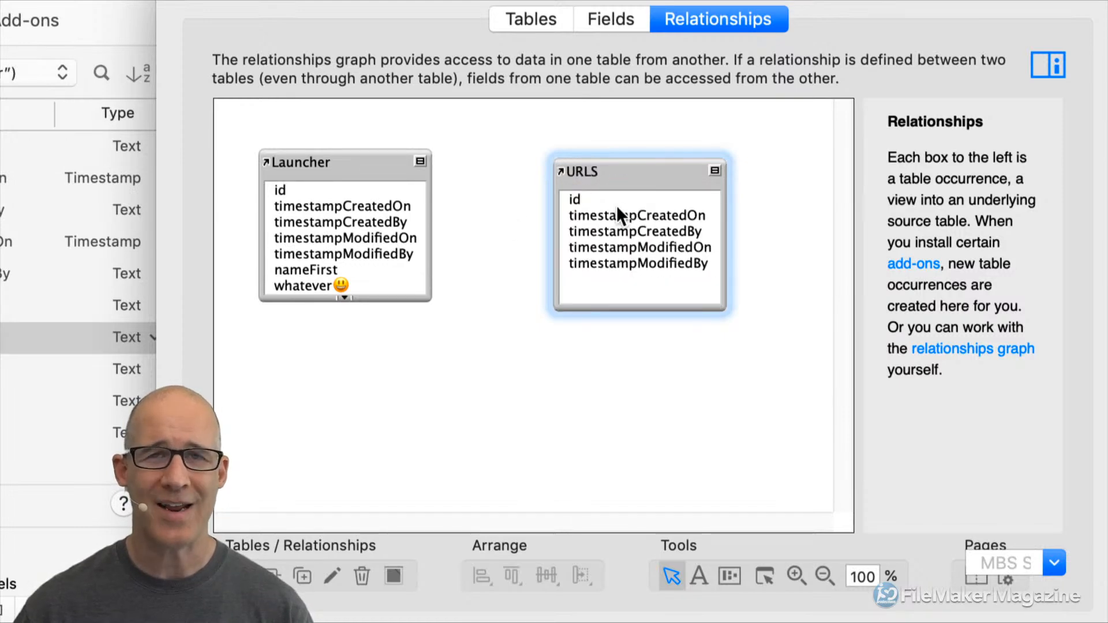
pyautogui.moveTo(370, 192); pyautogui.dragTo(571, 199)
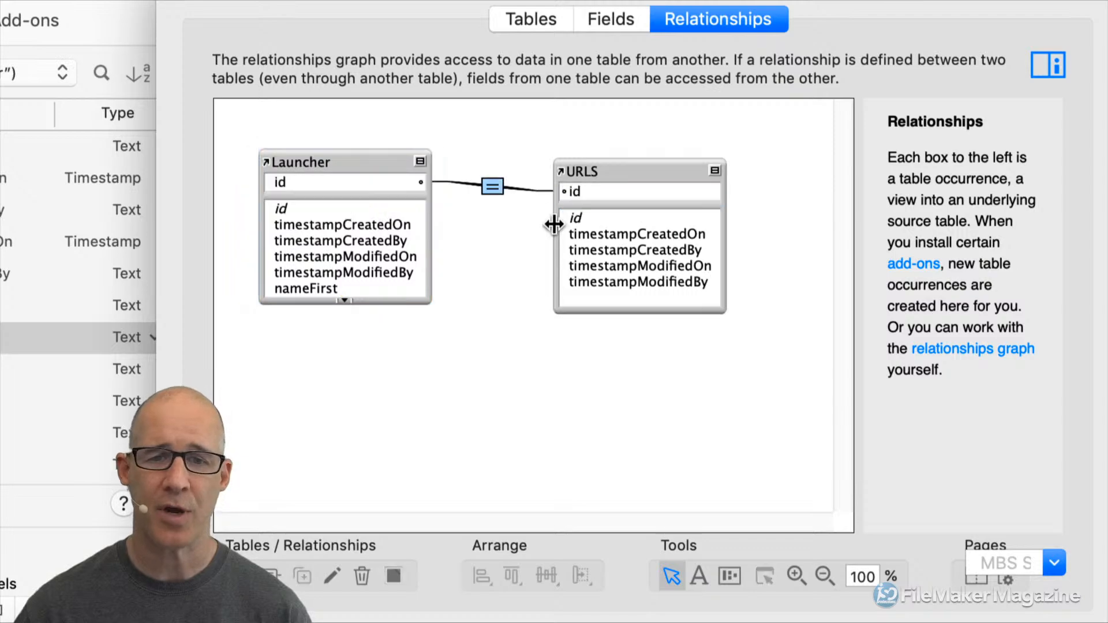
# Accept the Launcher–URLS id = id relationship with default options and reopen Manage Database.
pyautogui.doubleClick(494, 188)
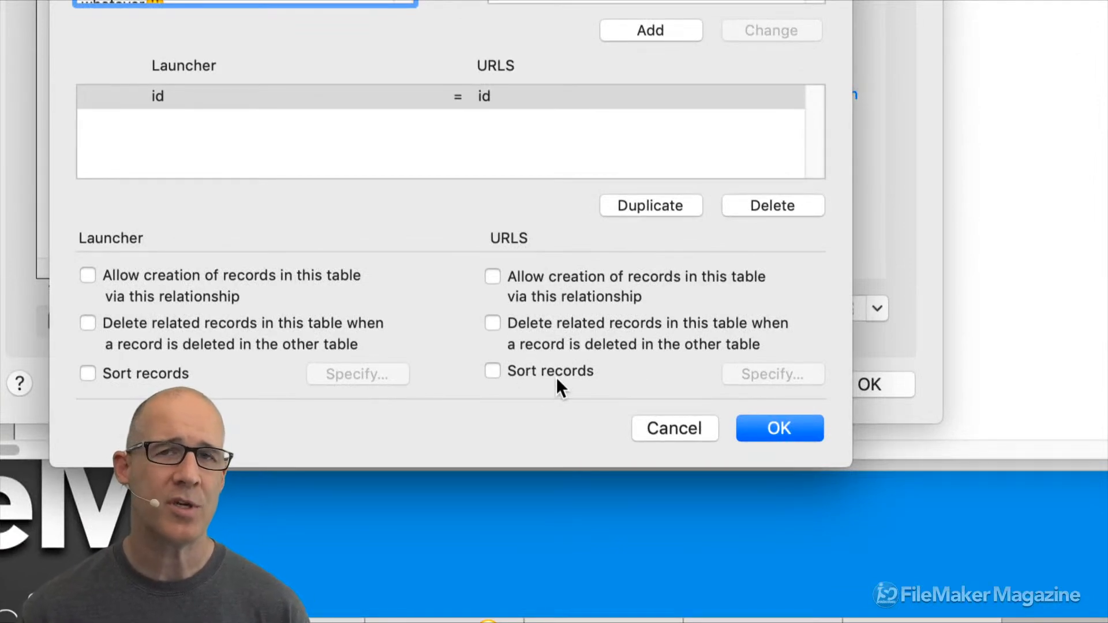
pyautogui.click(814, 428)
pyautogui.click(858, 388)
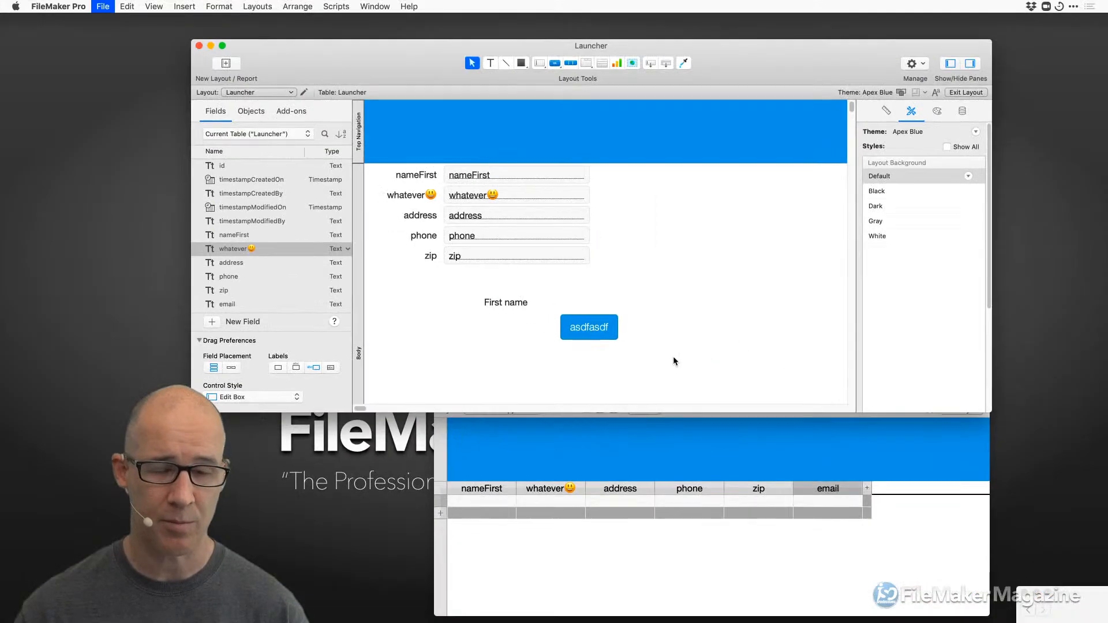
pyautogui.press('super+shift+d')
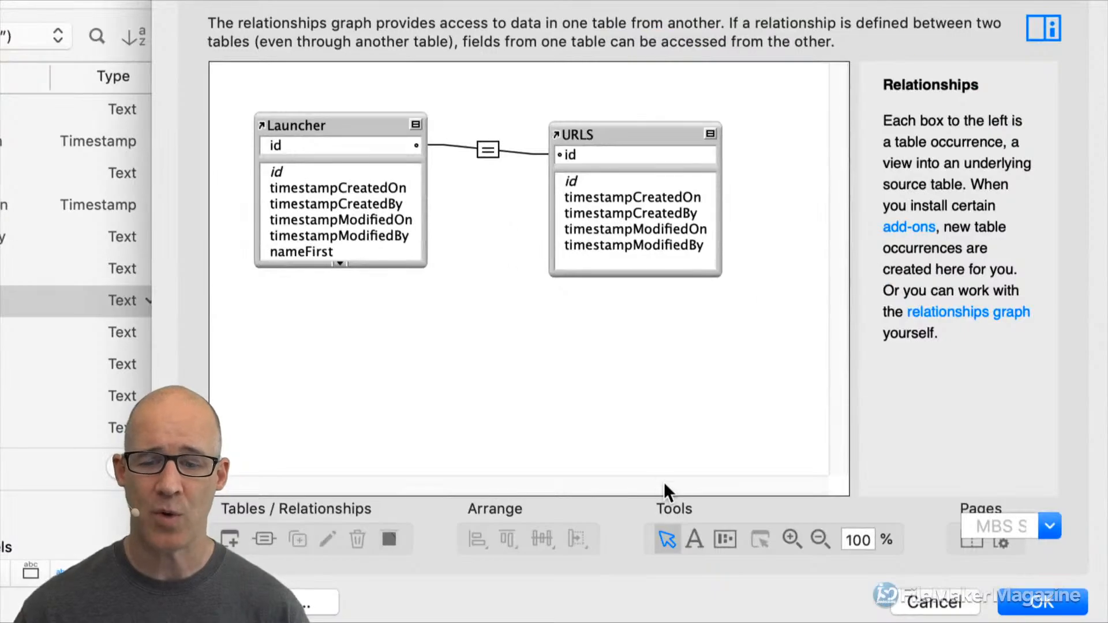
# Draw a text note on the relationships graph and bring up the Emoji & Symbols picker.
pyautogui.click(644, 453)
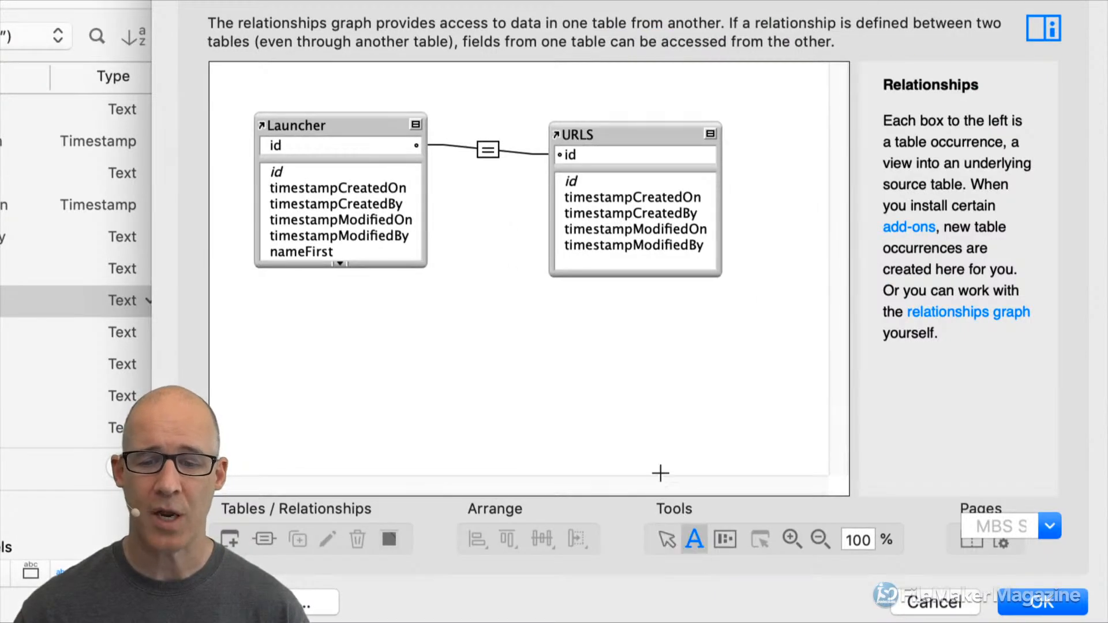
pyautogui.moveTo(477, 203); pyautogui.dragTo(521, 264)
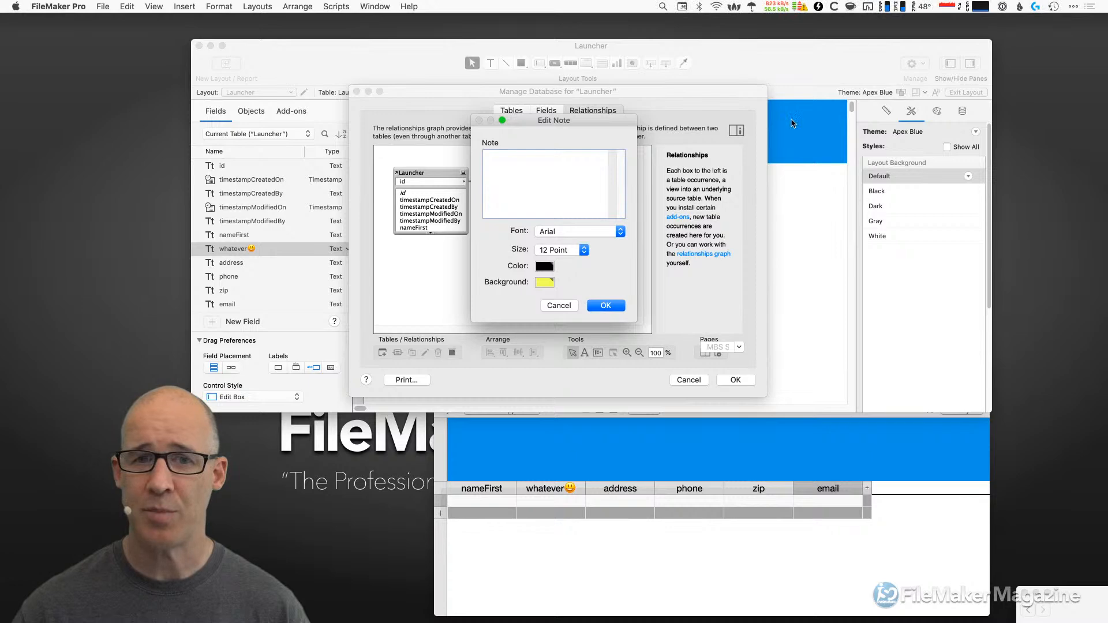
pyautogui.click(682, 6)
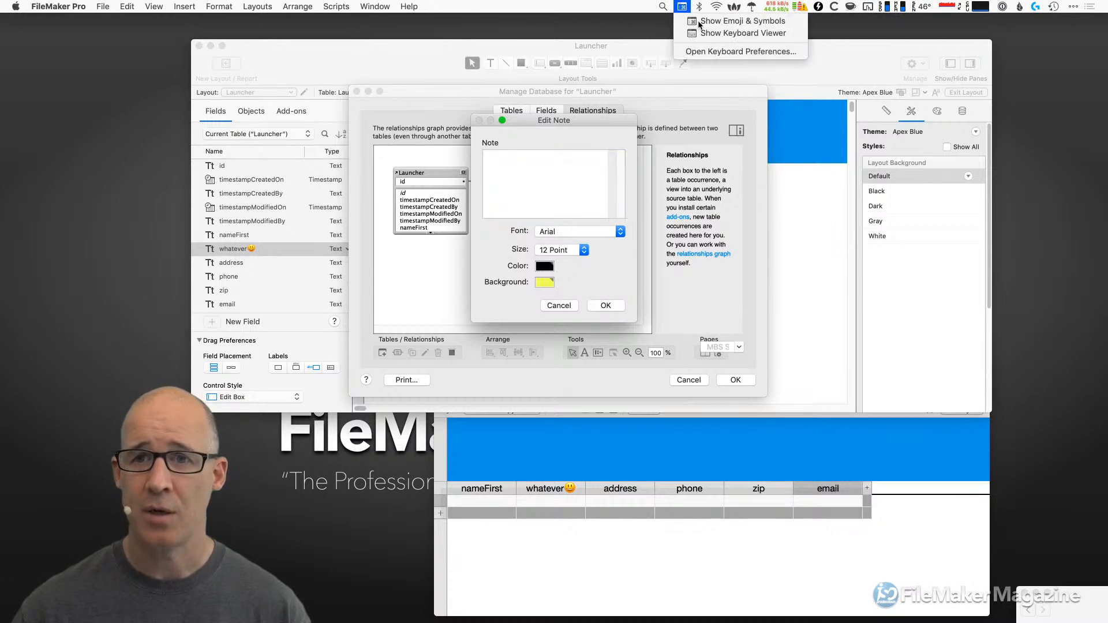
pyautogui.click(700, 22)
pyautogui.moveTo(602, 170); pyautogui.dragTo(715, 144)
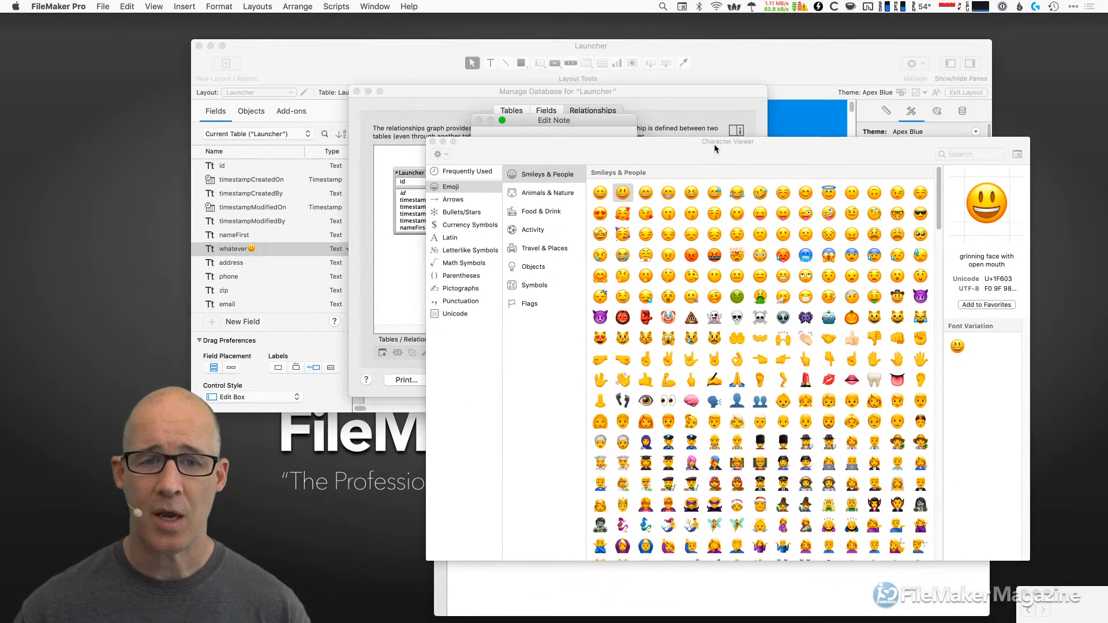
# Insert a check mark and a cross mark emoji into the note, then close the picker.
pyautogui.click(533, 267)
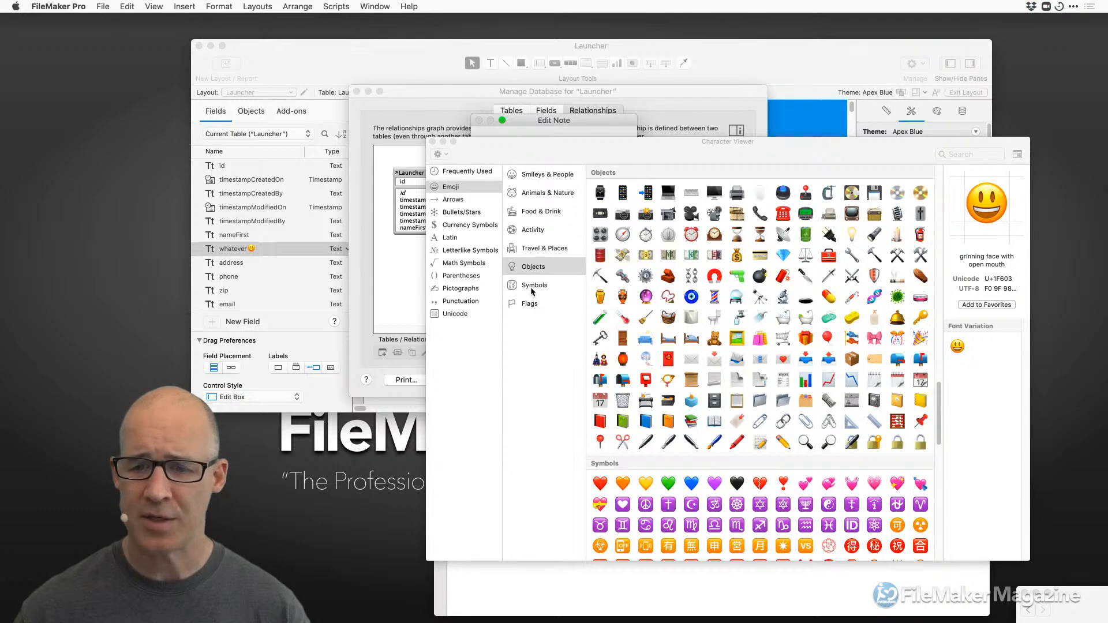
pyautogui.click(532, 289)
pyautogui.moveTo(720, 159); pyautogui.dragTo(640, 201)
pyautogui.moveTo(589, 122); pyautogui.dragTo(564, 108)
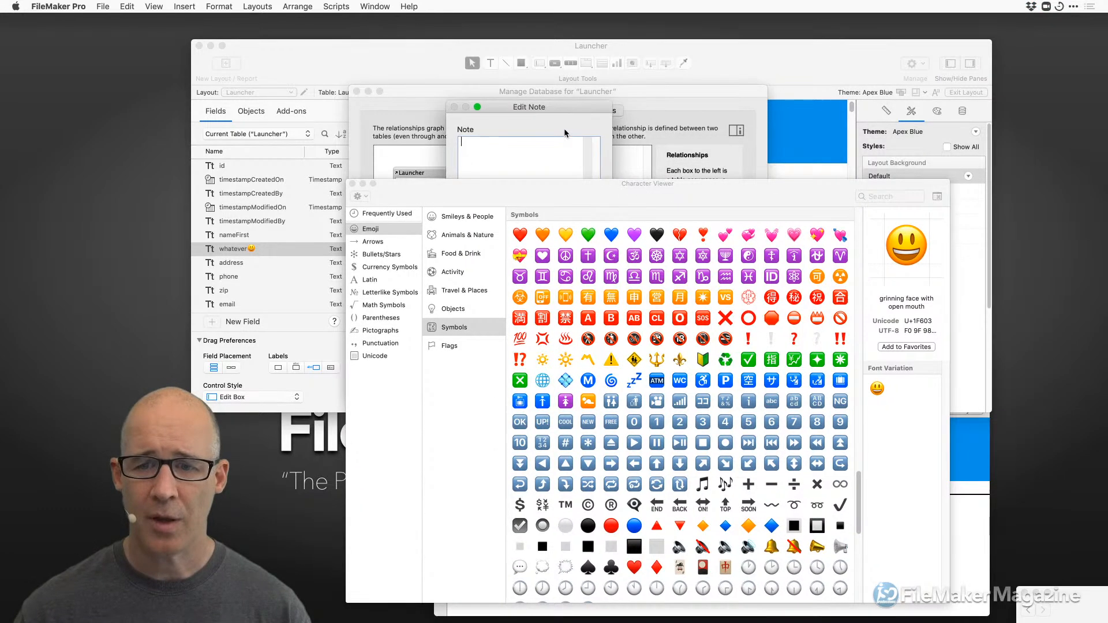
pyautogui.doubleClick(748, 360)
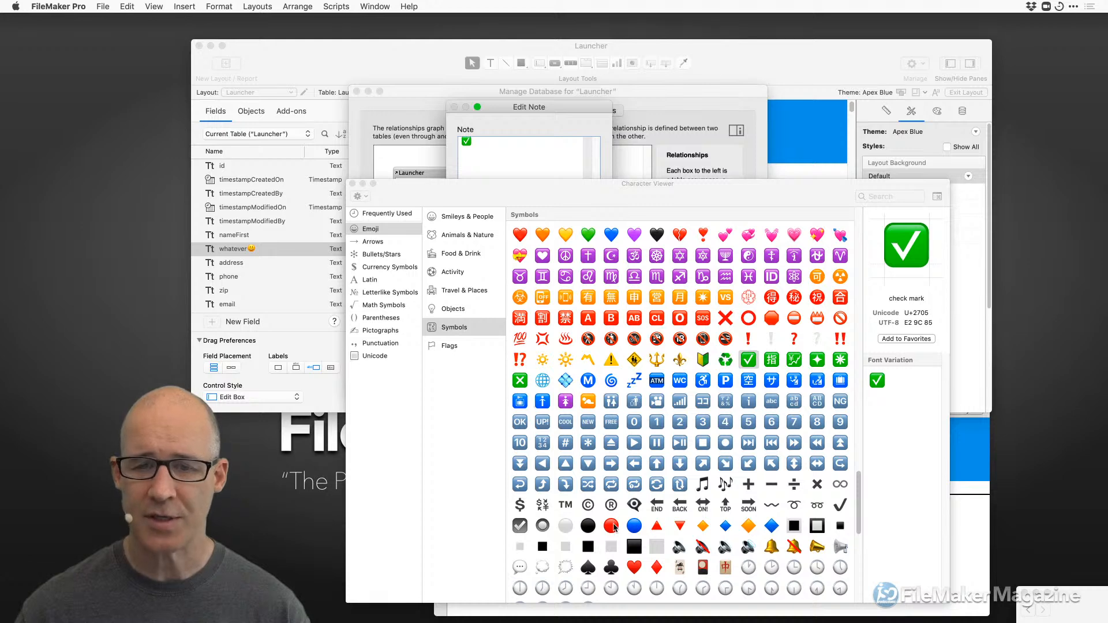
pyautogui.doubleClick(725, 318)
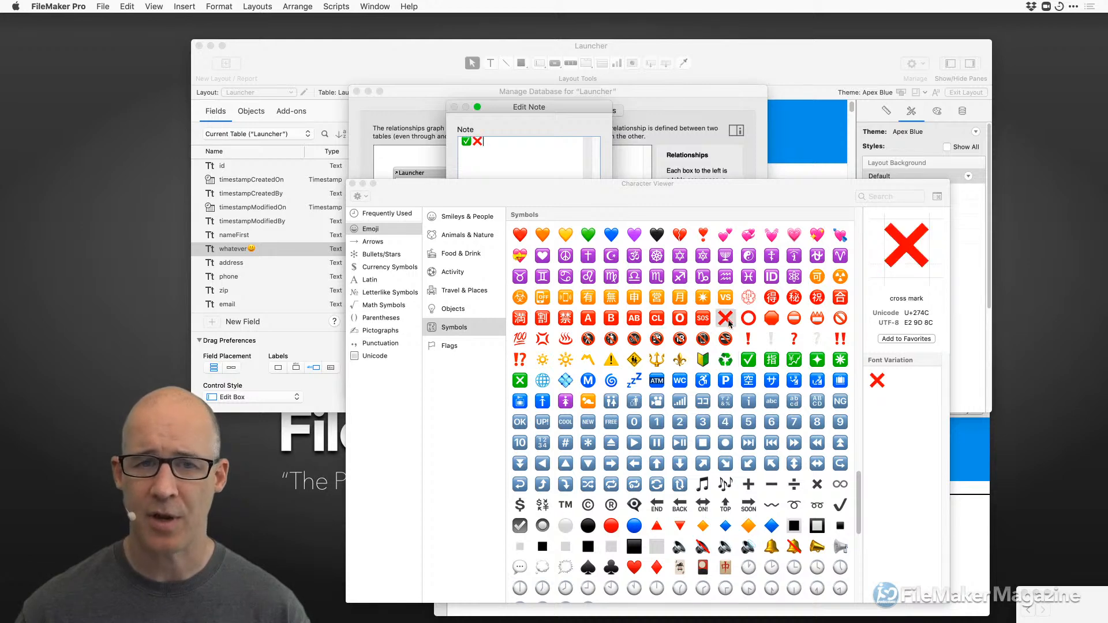
pyautogui.click(353, 184)
# Write the note lines ✅Create, ✅Delete and ❌Sort.
pyautogui.press('Return')
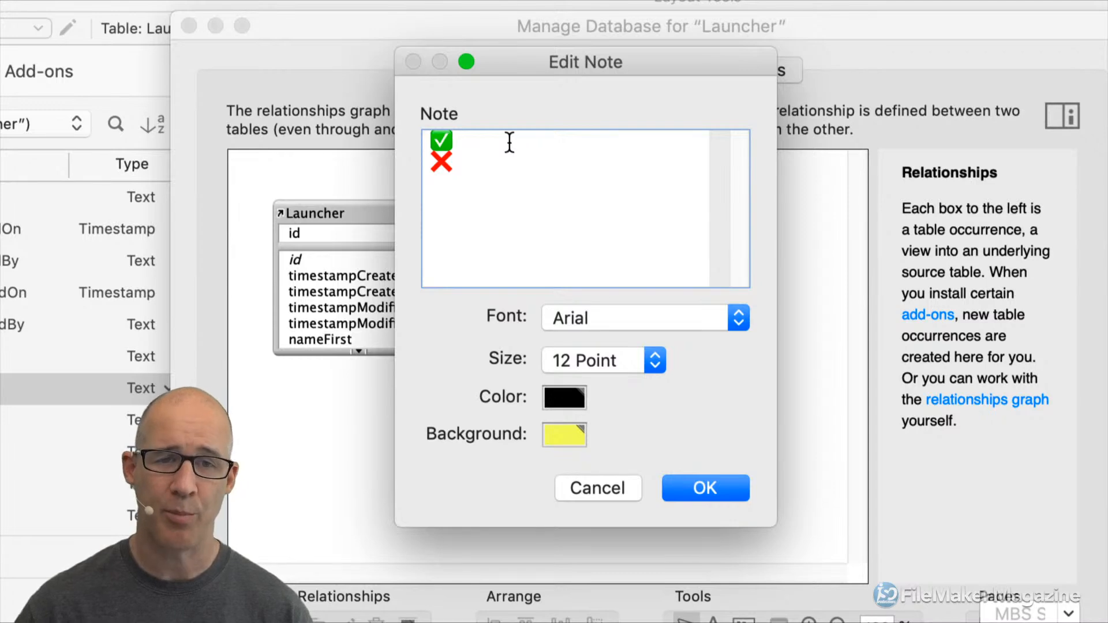
pyautogui.write('Create')
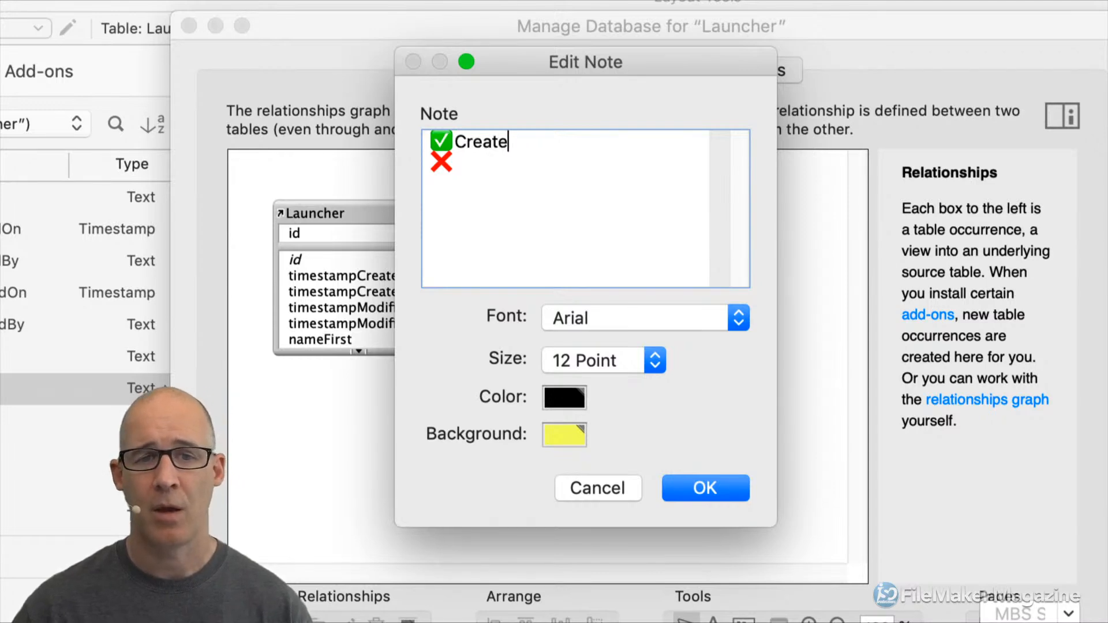
pyautogui.press('super+shift+Left')
pyautogui.press('super+c')
pyautogui.press('Right')
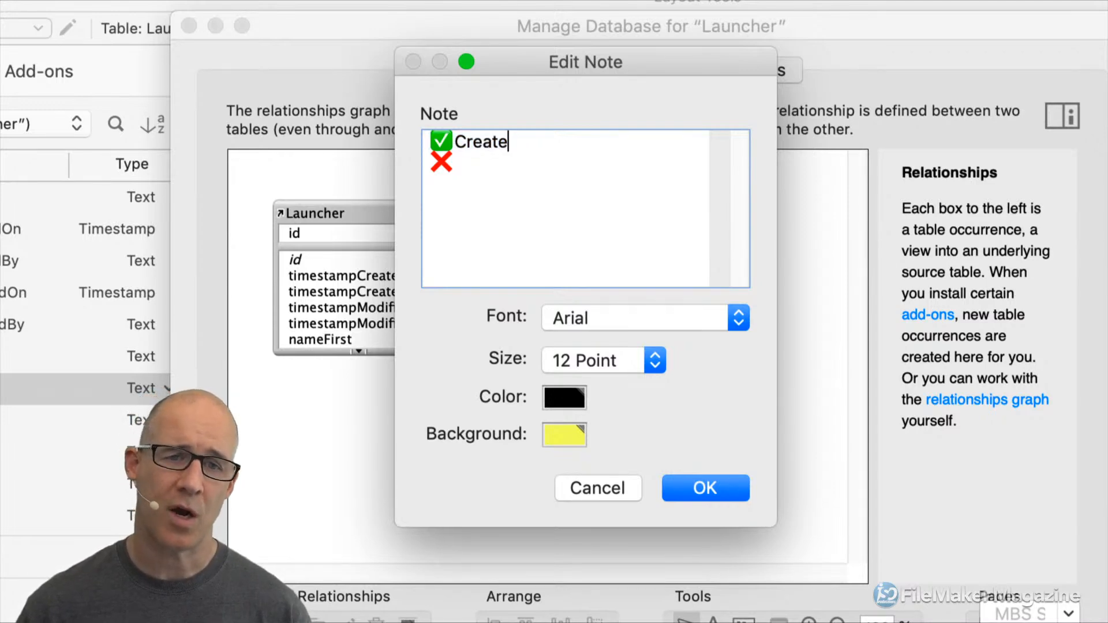
pyautogui.press('Return')
pyautogui.press('super+v')
pyautogui.hotkey('alt', 'shift', 'Left')
pyautogui.write('Delete')
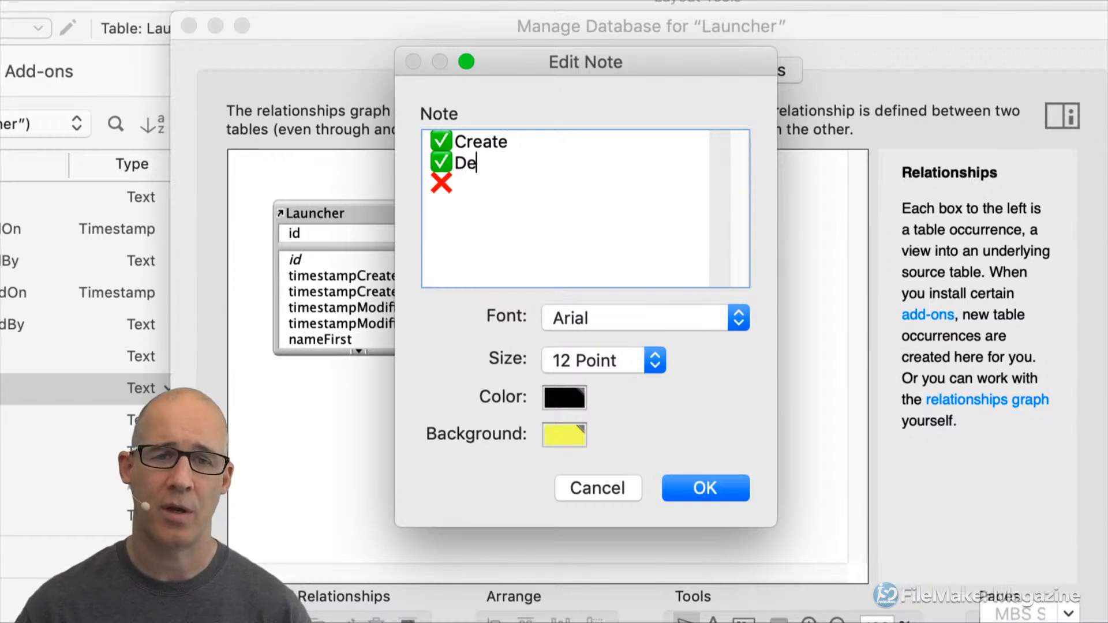
pyautogui.press('Down')
pyautogui.write('ort')
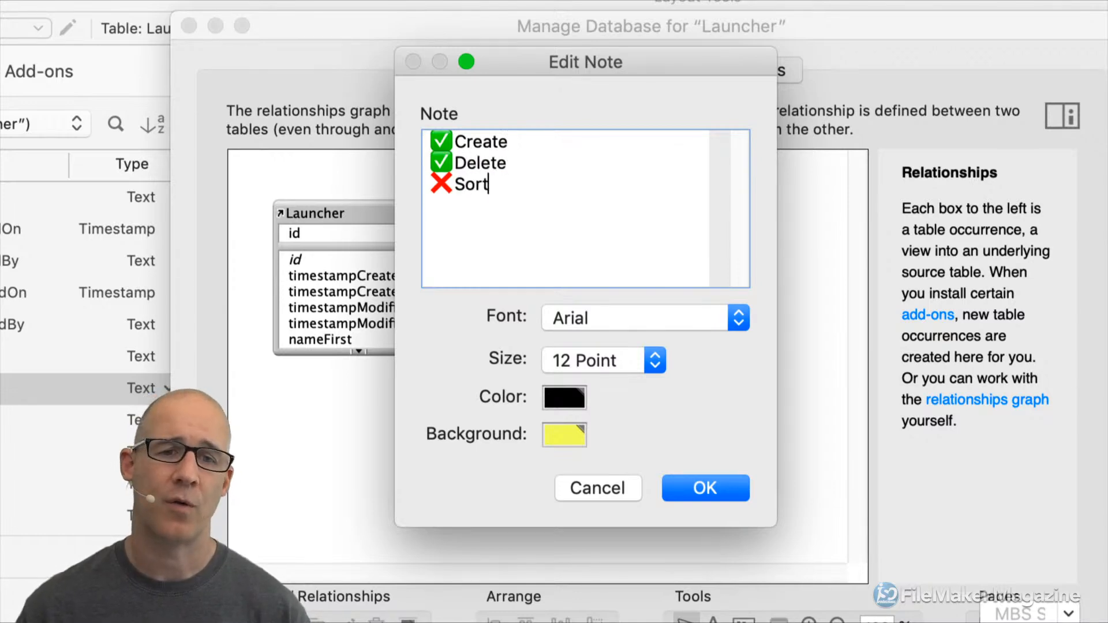
# Set the note font to Arial with a transparent background and confirm it.
pyautogui.click(601, 319)
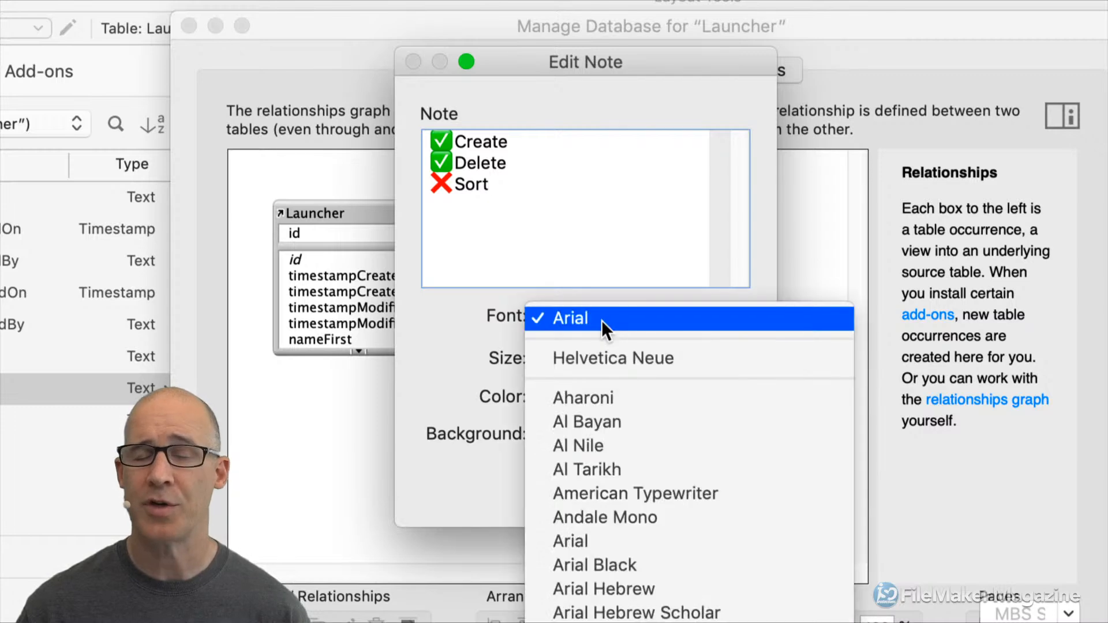
pyautogui.click(601, 320)
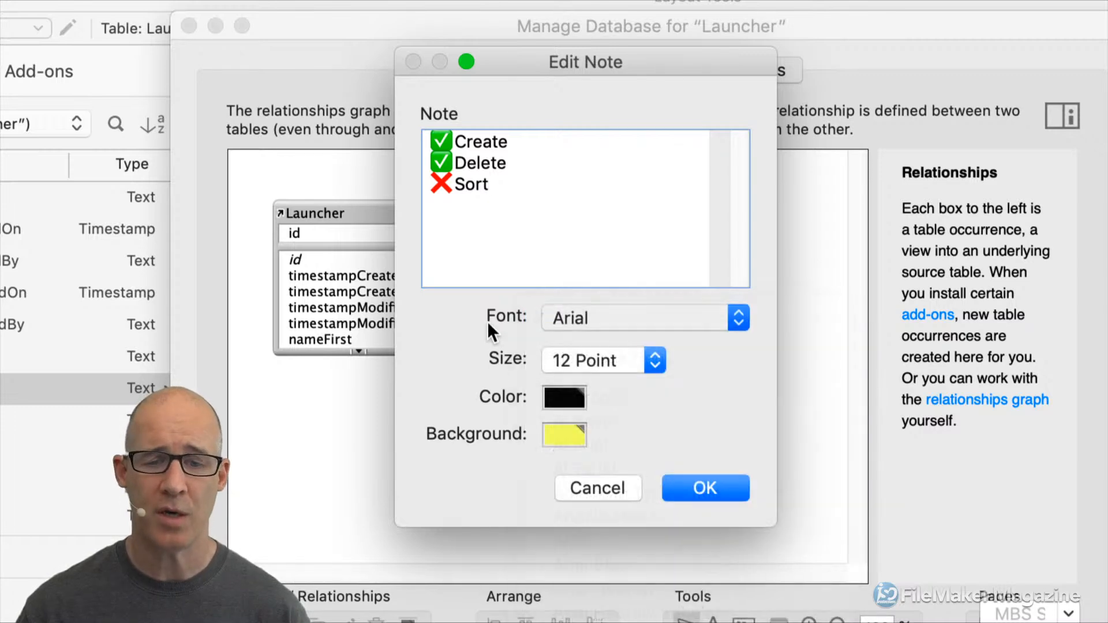
pyautogui.click(559, 433)
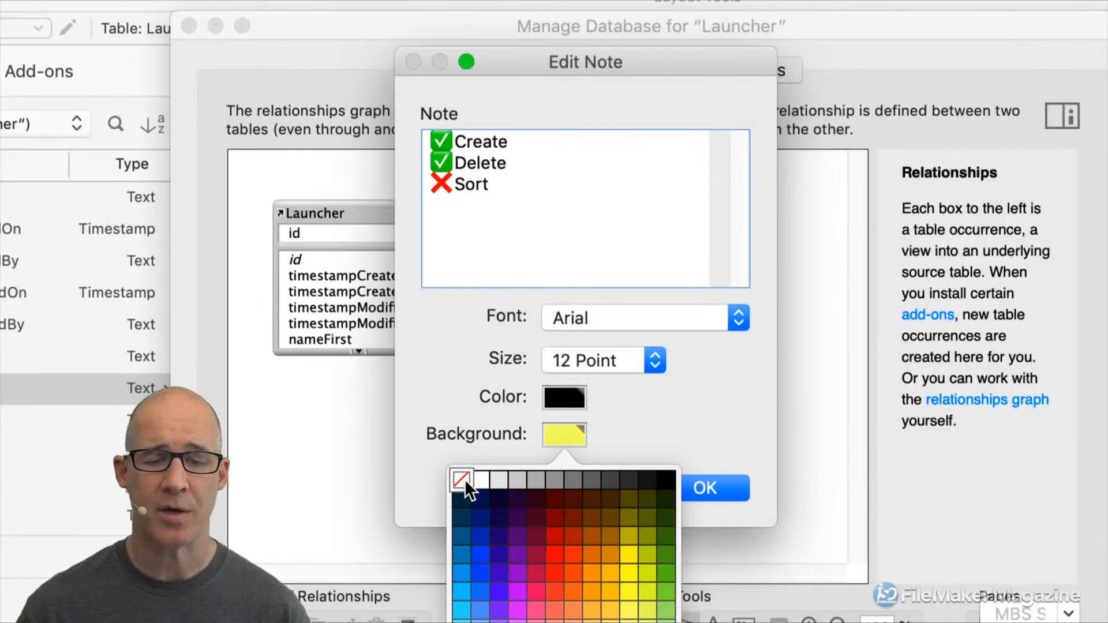
pyautogui.click(462, 479)
pyautogui.click(695, 486)
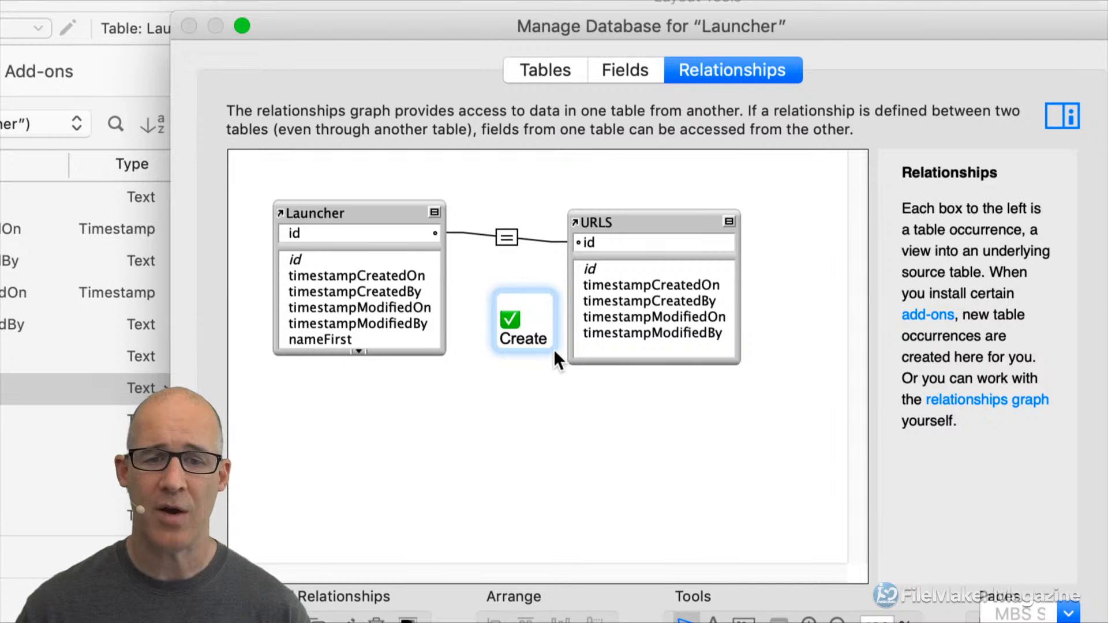
# Enlarge the Create/Delete/Sort note and place it beside the Launcher–URLS relationship line, shifting URLS right.
pyautogui.moveTo(551, 344); pyautogui.dragTo(608, 381)
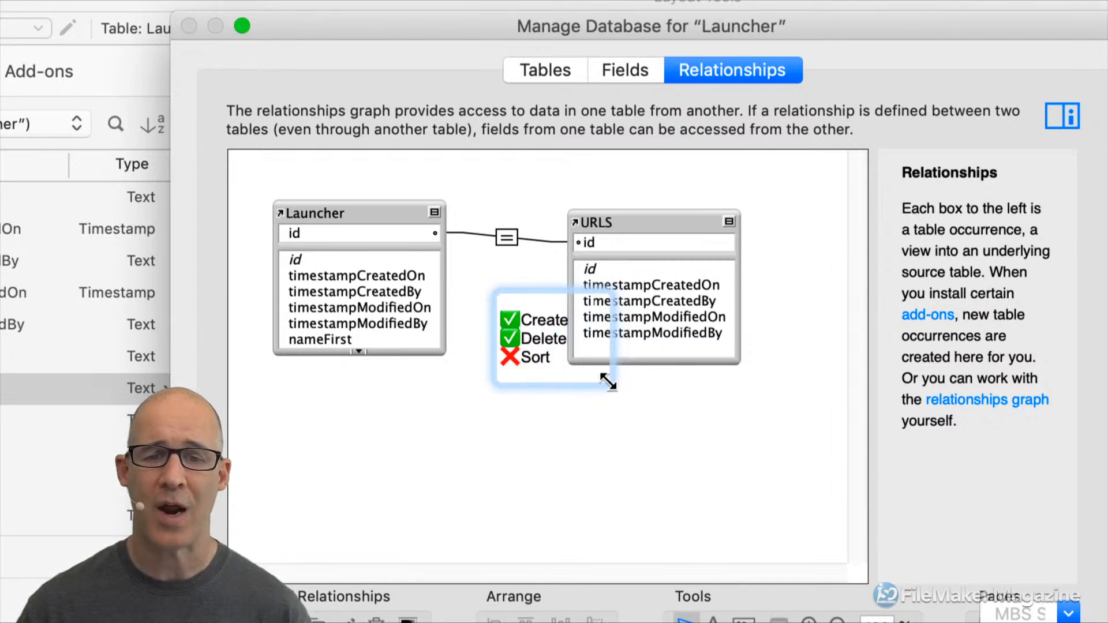
pyautogui.moveTo(540, 303); pyautogui.dragTo(645, 364)
pyautogui.click(564, 417)
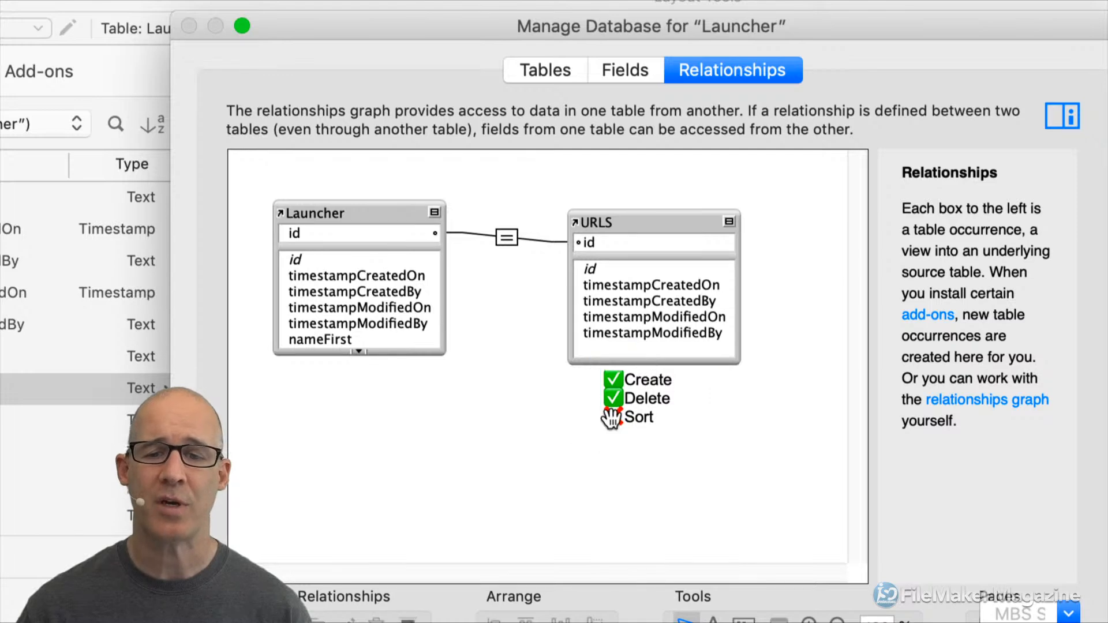
pyautogui.click(652, 372)
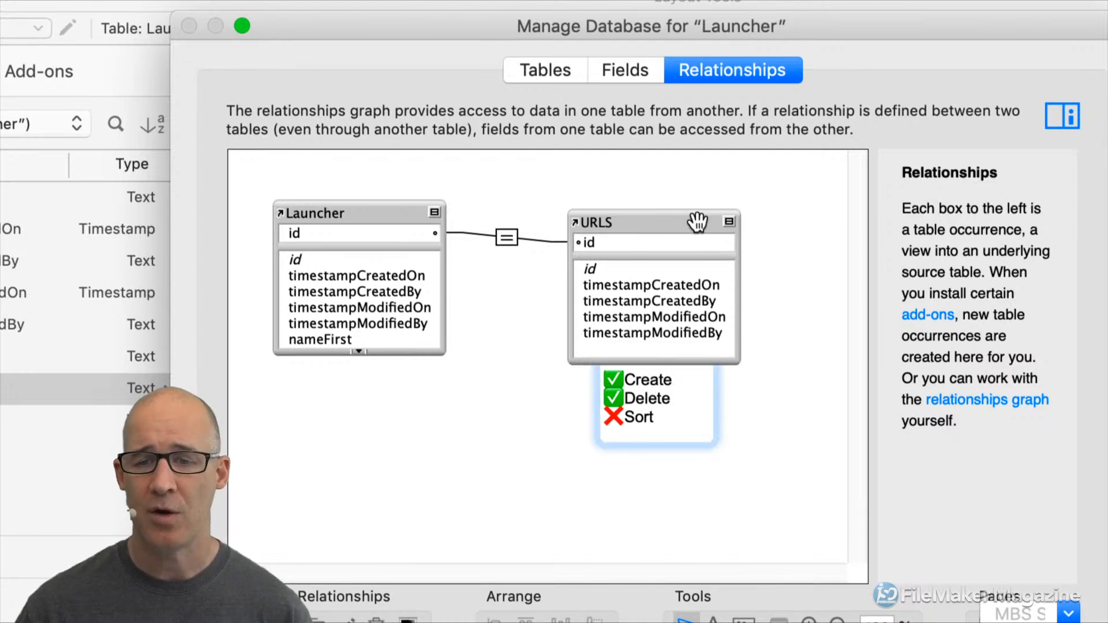
pyautogui.moveTo(698, 226); pyautogui.dragTo(706, 206)
pyautogui.click(660, 358)
pyautogui.moveTo(659, 358); pyautogui.dragTo(654, 303)
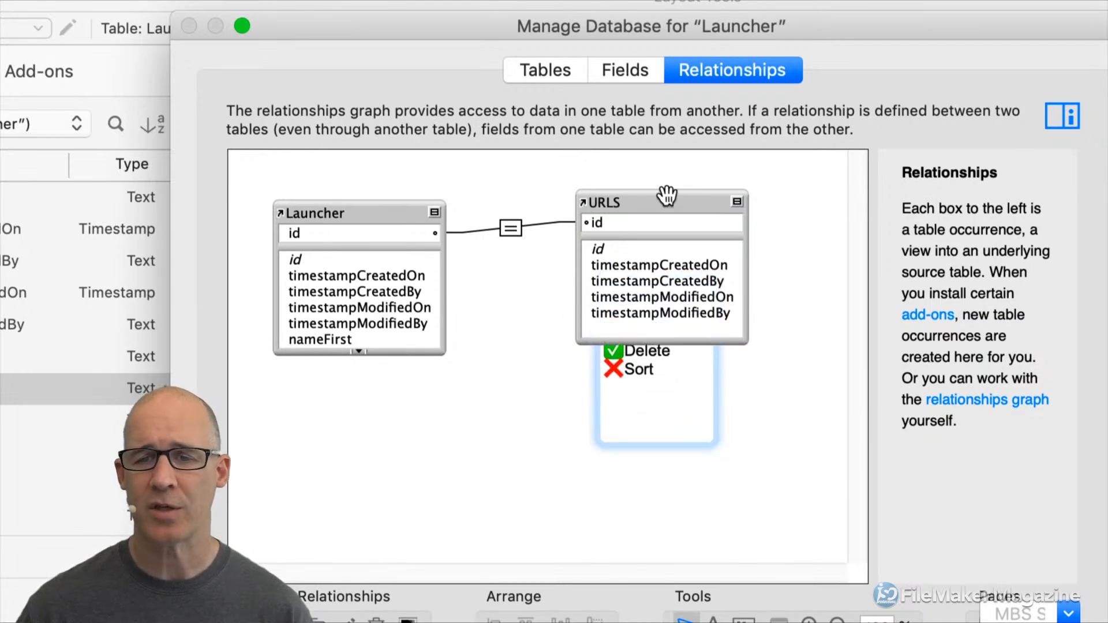
pyautogui.moveTo(680, 203); pyautogui.dragTo(741, 221)
pyautogui.click(618, 310)
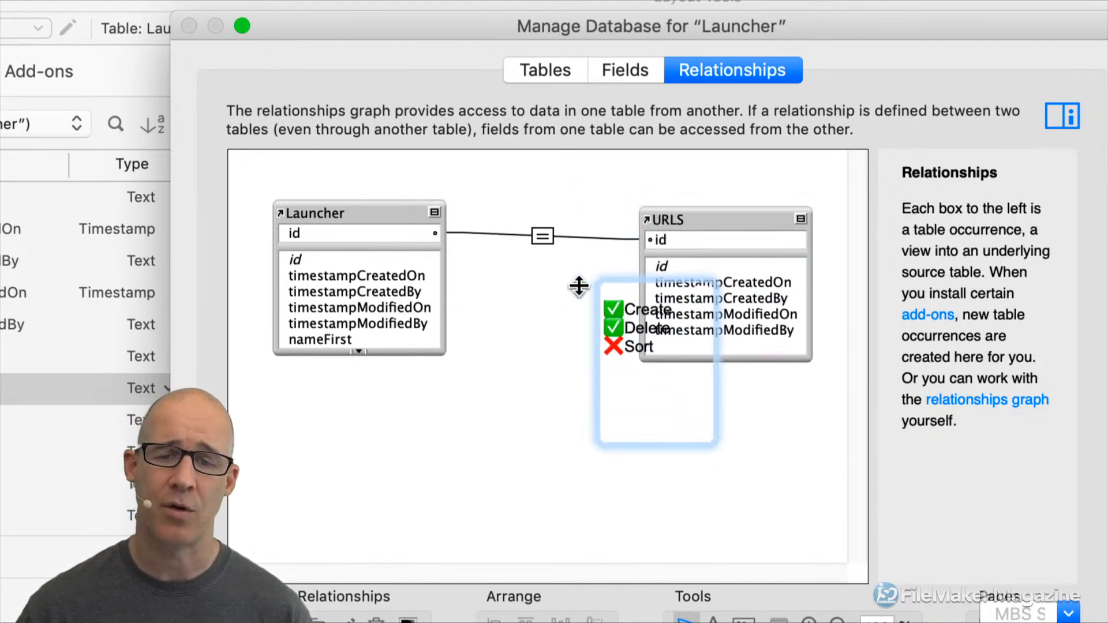
pyautogui.moveTo(618, 306); pyautogui.dragTo(581, 238)
pyautogui.click(649, 455)
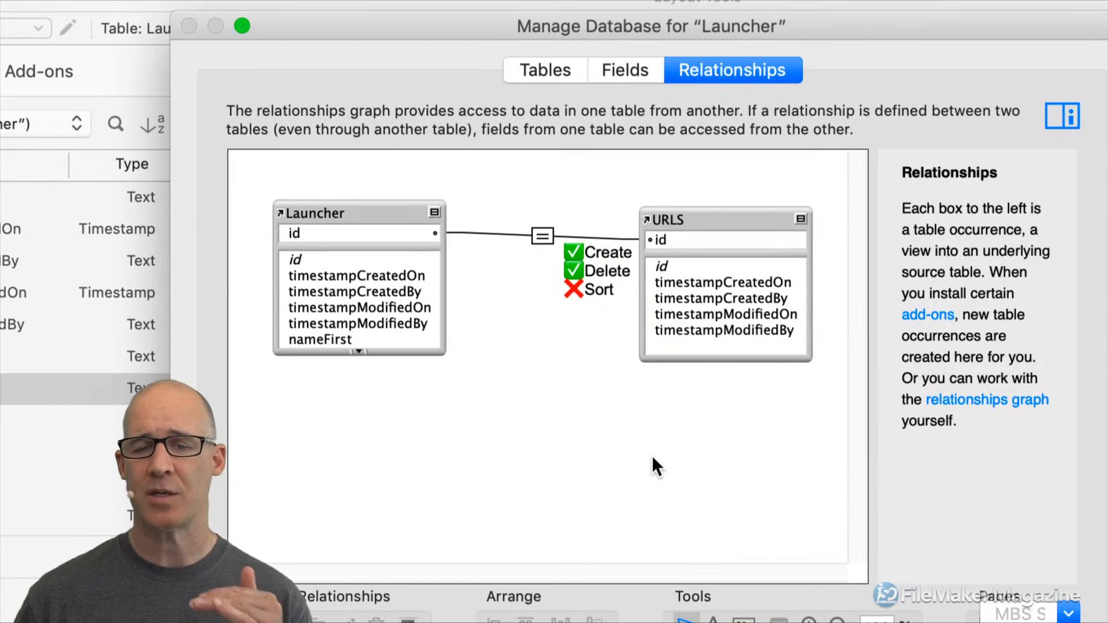
# Insert blank lines between the note's ✅Create, ✅Delete and ❌Sort lines, removing the stray character.
pyautogui.doubleClick(614, 282)
pyautogui.press('Left')
pyautogui.press('Return')
pyautogui.press('Down')
pyautogui.press('Return')
pyautogui.press('Down')
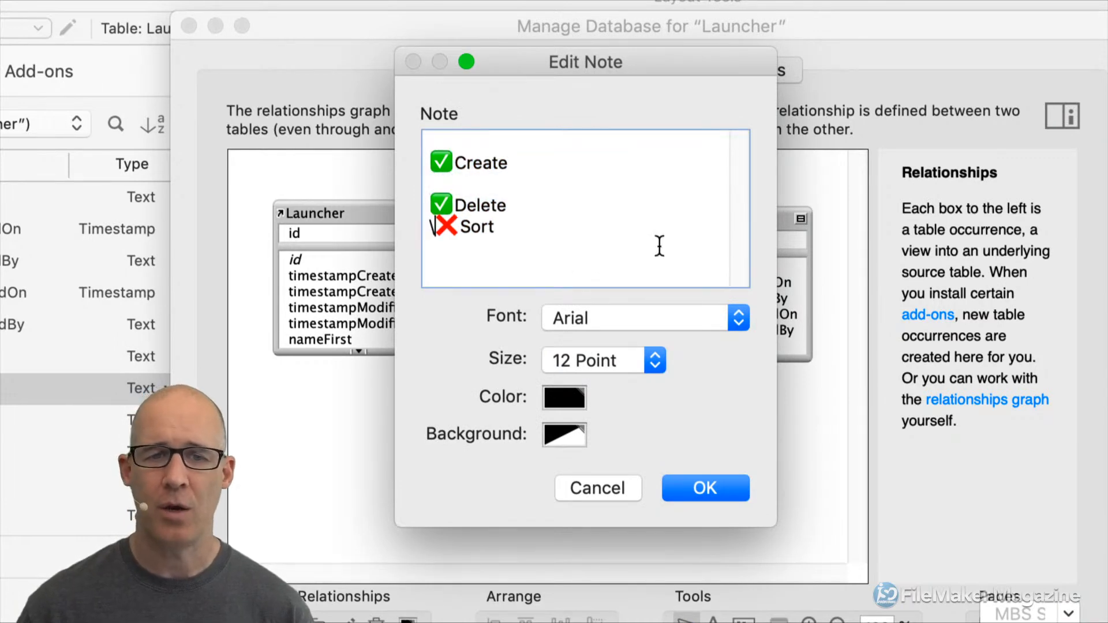
pyautogui.press('BackSpace')
pyautogui.press('Return')
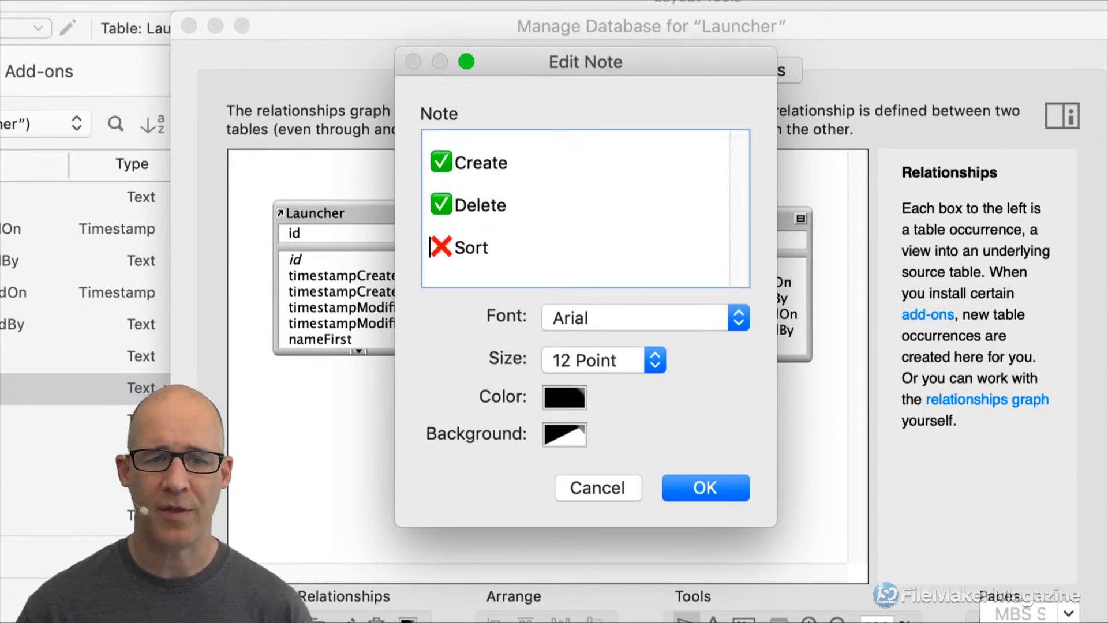
pyautogui.click(708, 489)
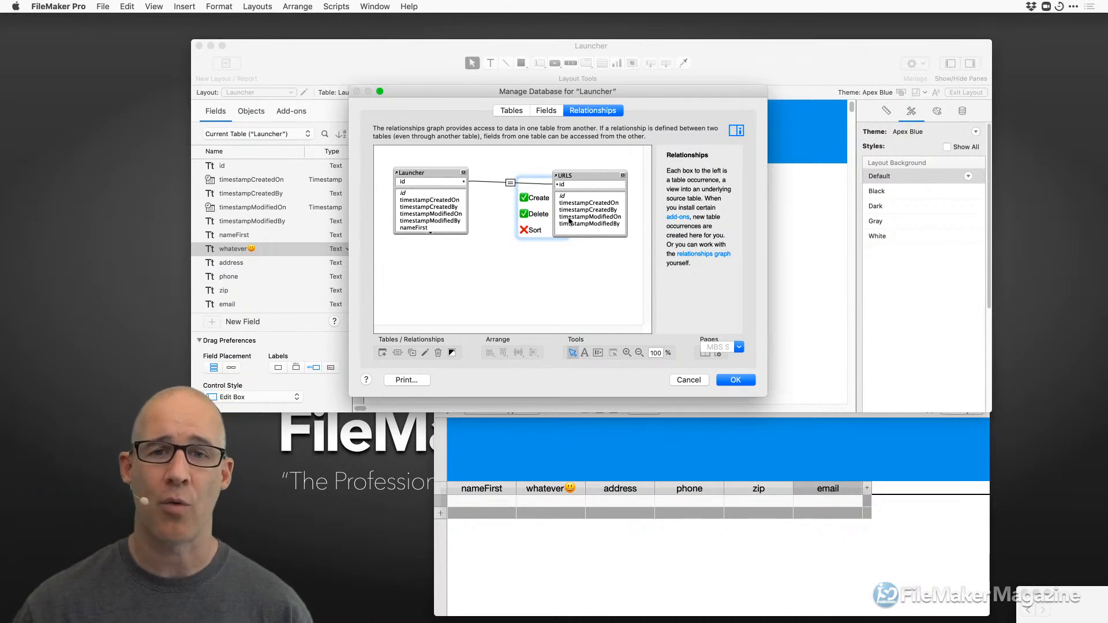
# Enlarge the database manager window and zoom the relationships graph to 2%, then 10%.
pyautogui.moveTo(628, 88); pyautogui.dragTo(561, 44)
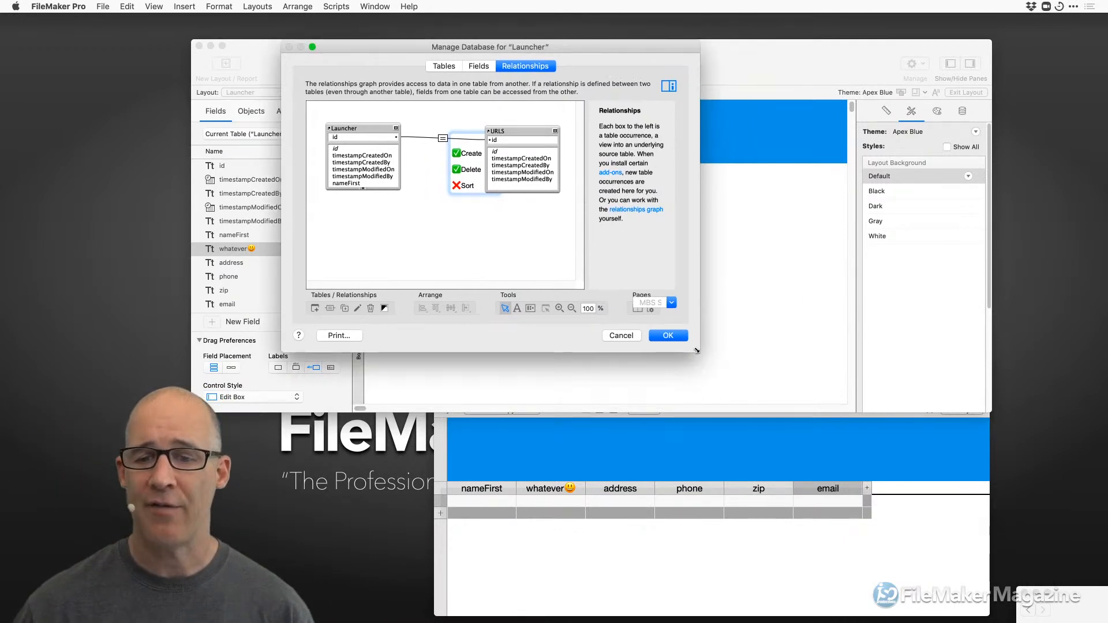
pyautogui.moveTo(697, 350); pyautogui.dragTo(951, 605)
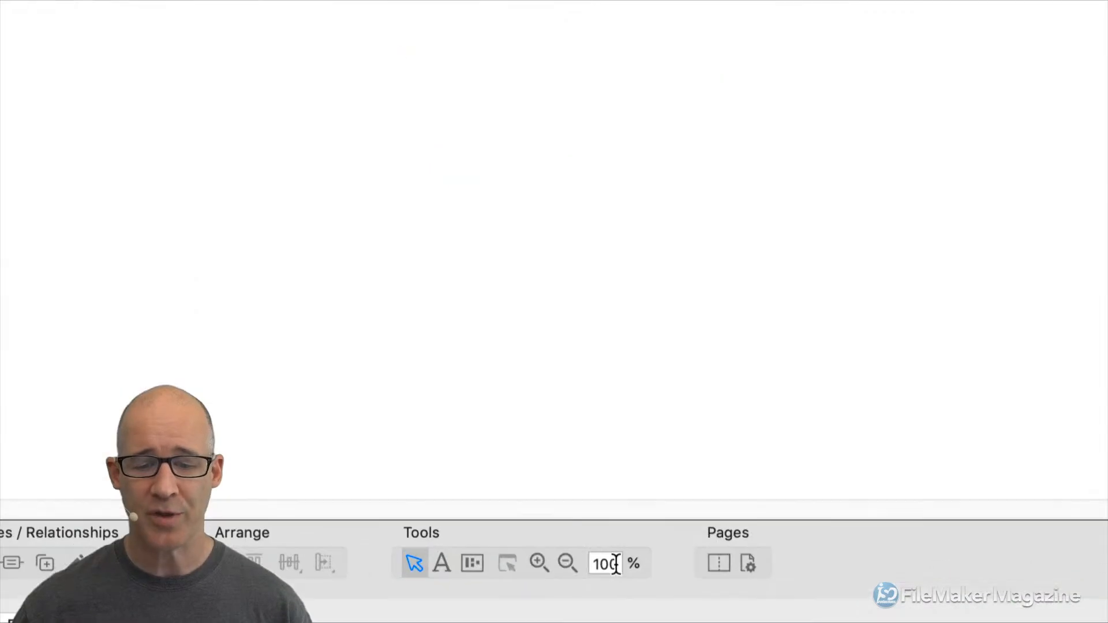
pyautogui.doubleClick(592, 560)
pyautogui.write('2')
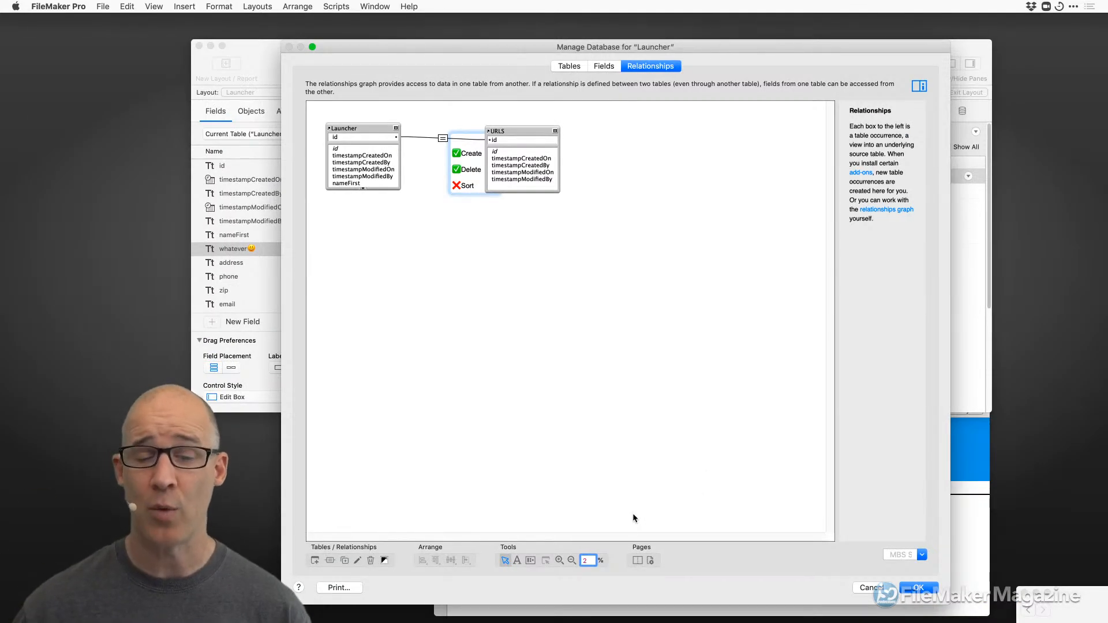
pyautogui.press('Return')
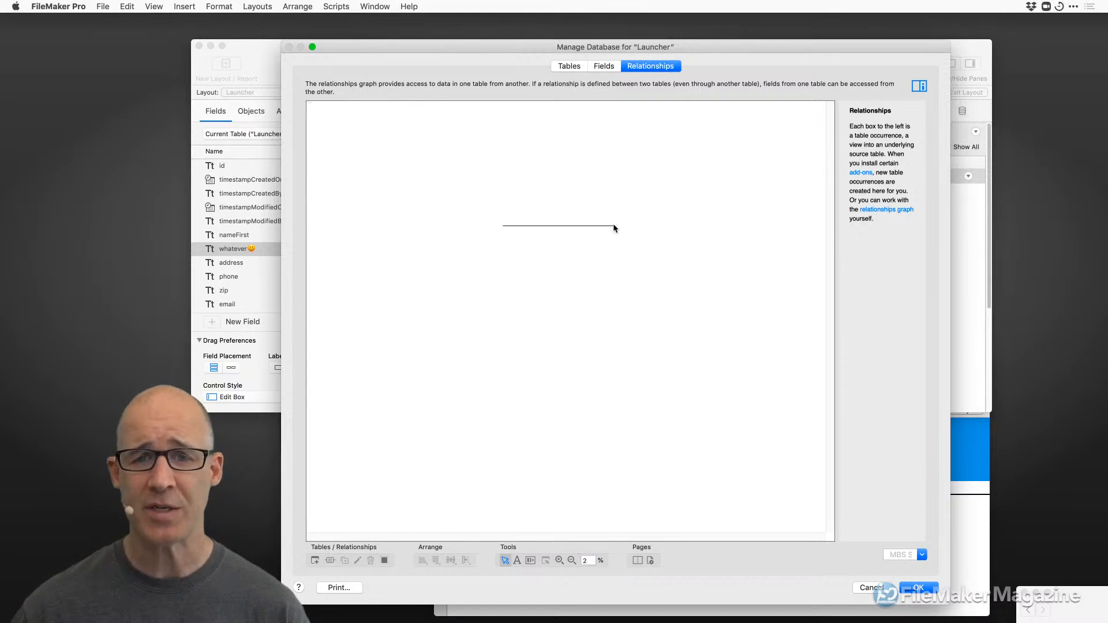
pyautogui.click(588, 560)
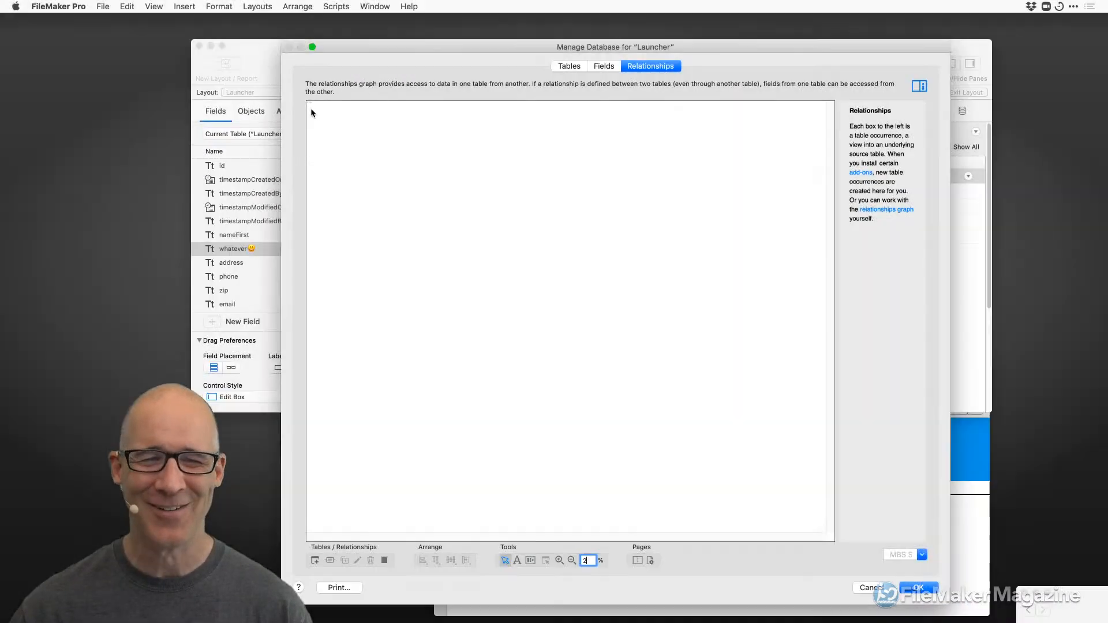
pyautogui.moveTo(587, 561); pyautogui.dragTo(578, 551)
pyautogui.write('100')
pyautogui.press('Return')
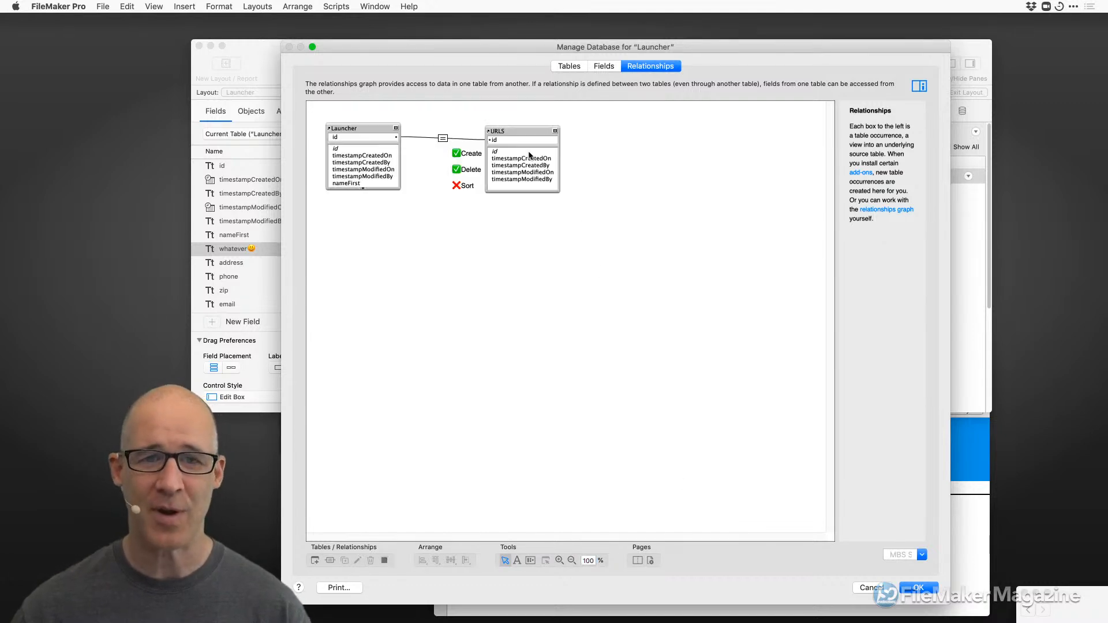
# Move URLS down and right, zoom the graph to 15%, and stretch the URLS box taller.
pyautogui.moveTo(519, 128); pyautogui.dragTo(751, 343)
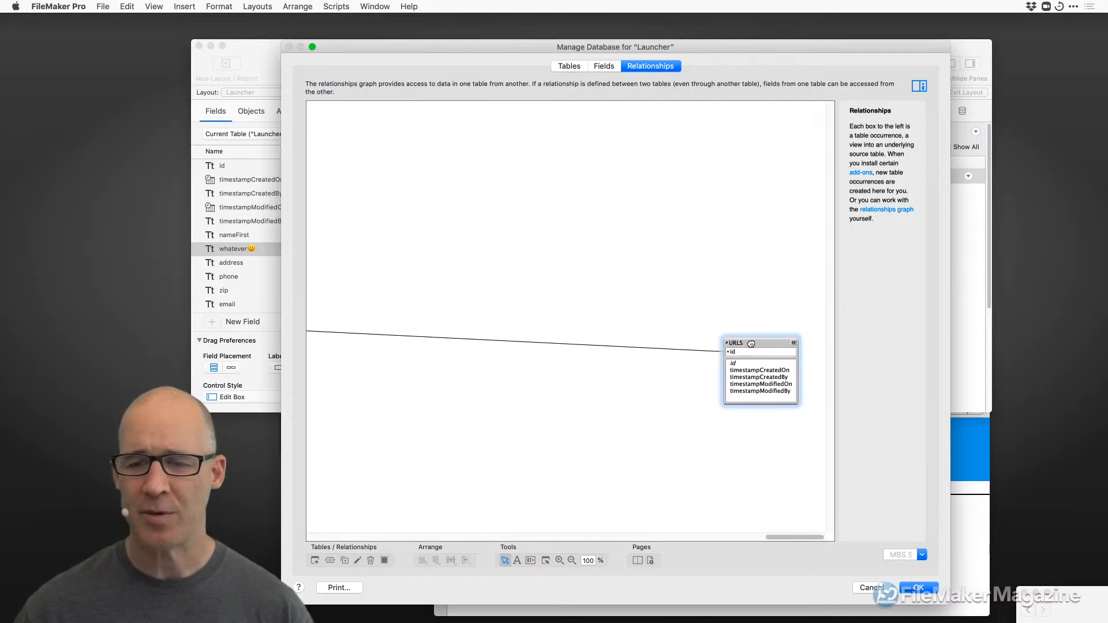
pyautogui.doubleClick(588, 560)
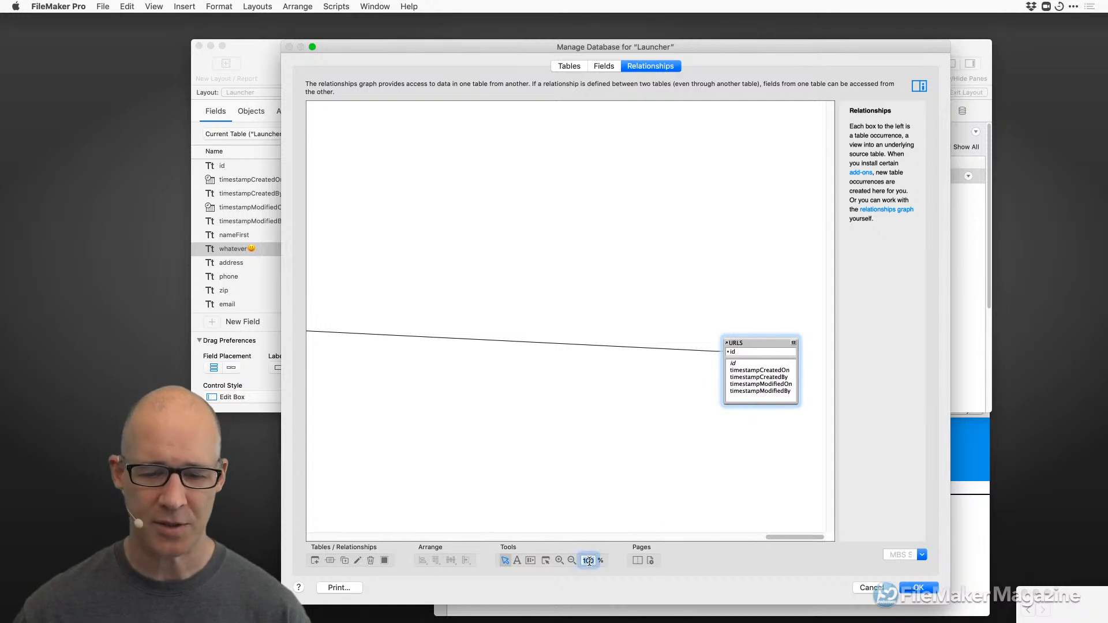
pyautogui.write('15')
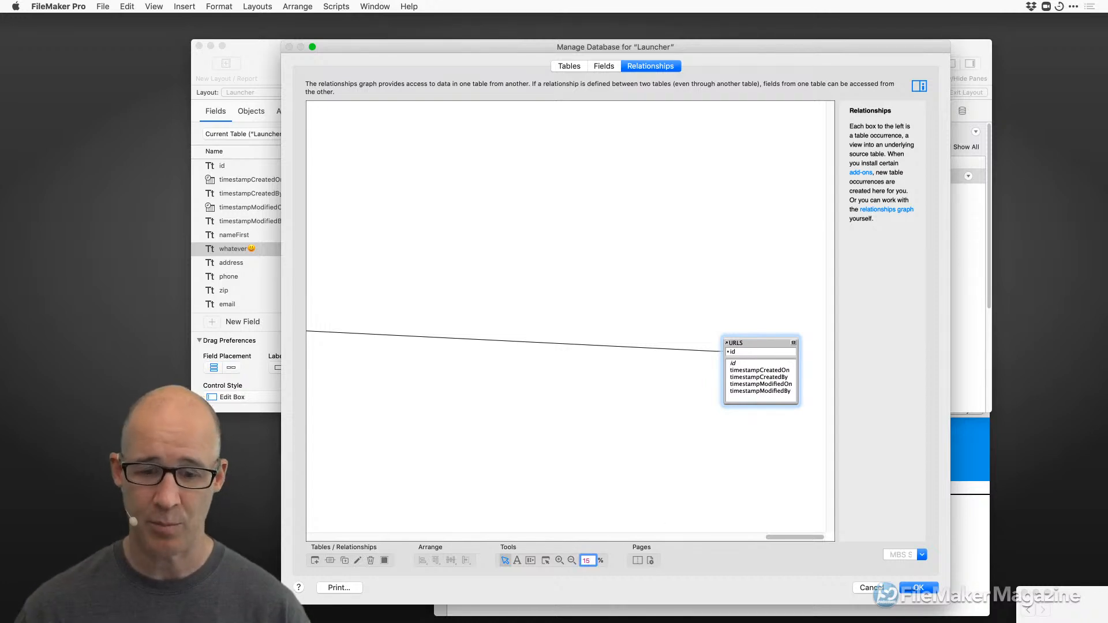
pyautogui.press('Return')
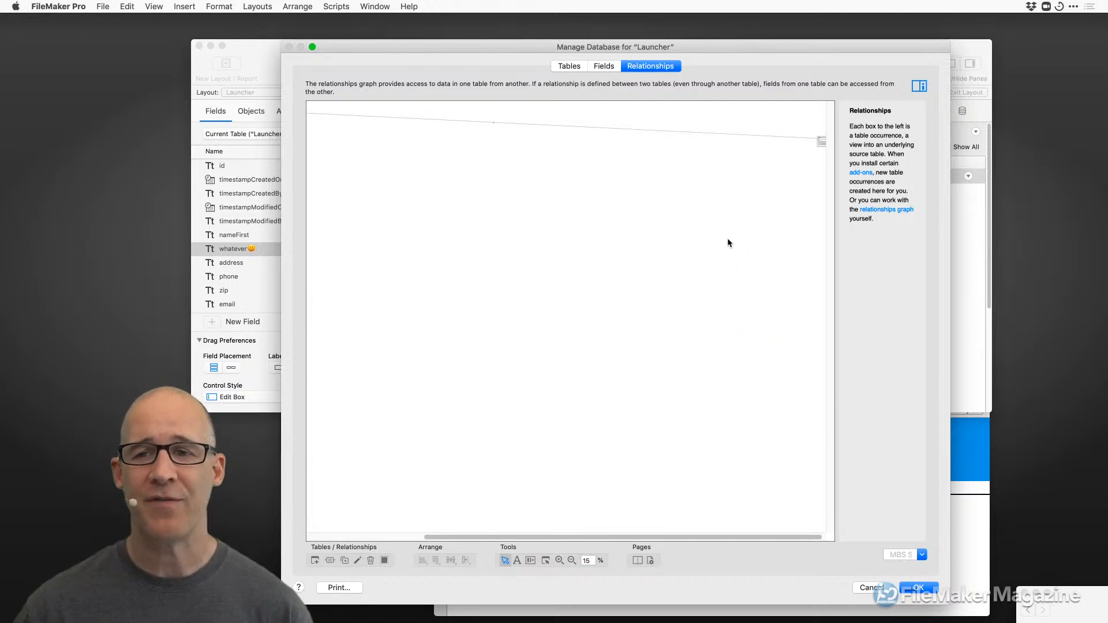
pyautogui.moveTo(762, 537); pyautogui.dragTo(833, 509)
pyautogui.moveTo(821, 136); pyautogui.dragTo(769, 124)
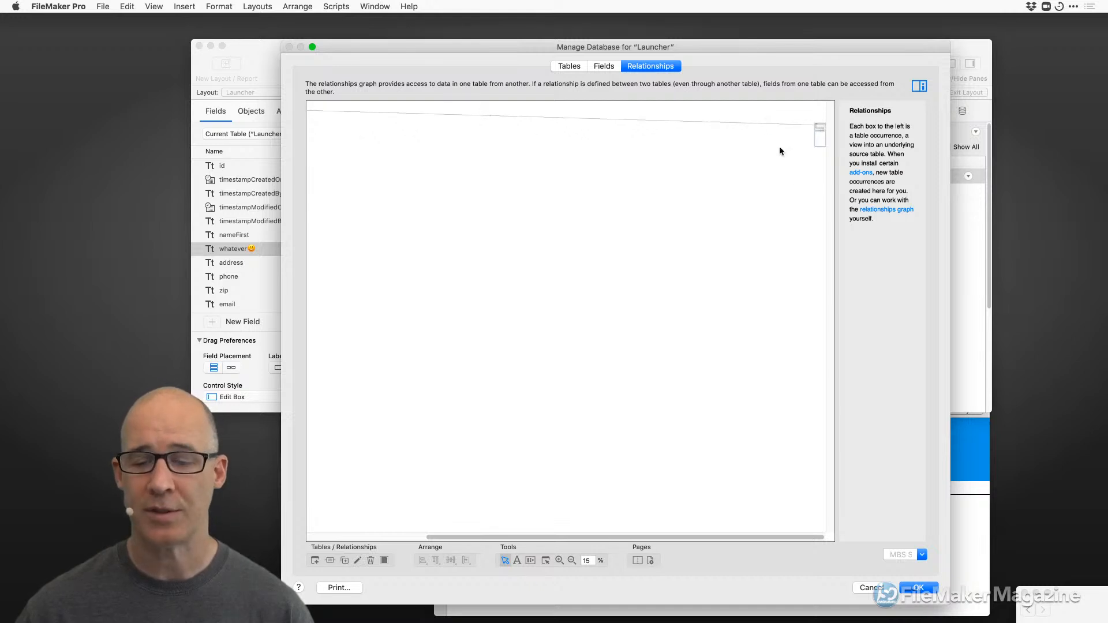
# Zoom the graph back to 100% and move URLS back beside Launcher.
pyautogui.doubleClick(589, 559)
pyautogui.write('100')
pyautogui.press('Return')
pyautogui.moveTo(369, 536); pyautogui.dragTo(847, 502)
pyautogui.moveTo(801, 252); pyautogui.dragTo(538, 142)
# Cycle the URLS box through its collapse states and drag its bottom edge up to shorten it.
pyautogui.click(563, 140)
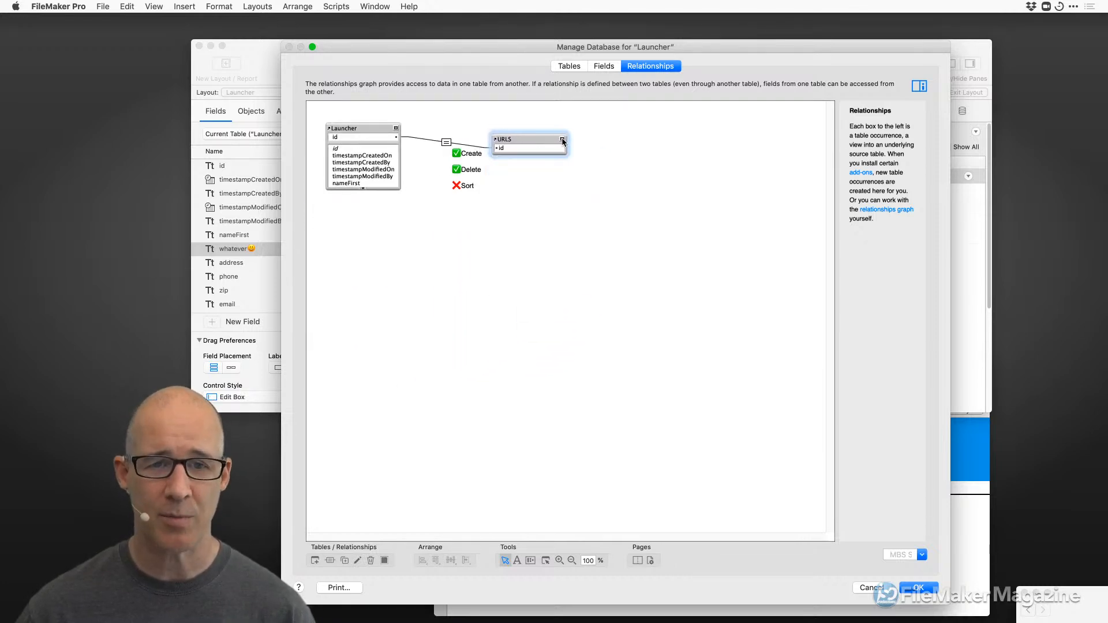
pyautogui.click(562, 140)
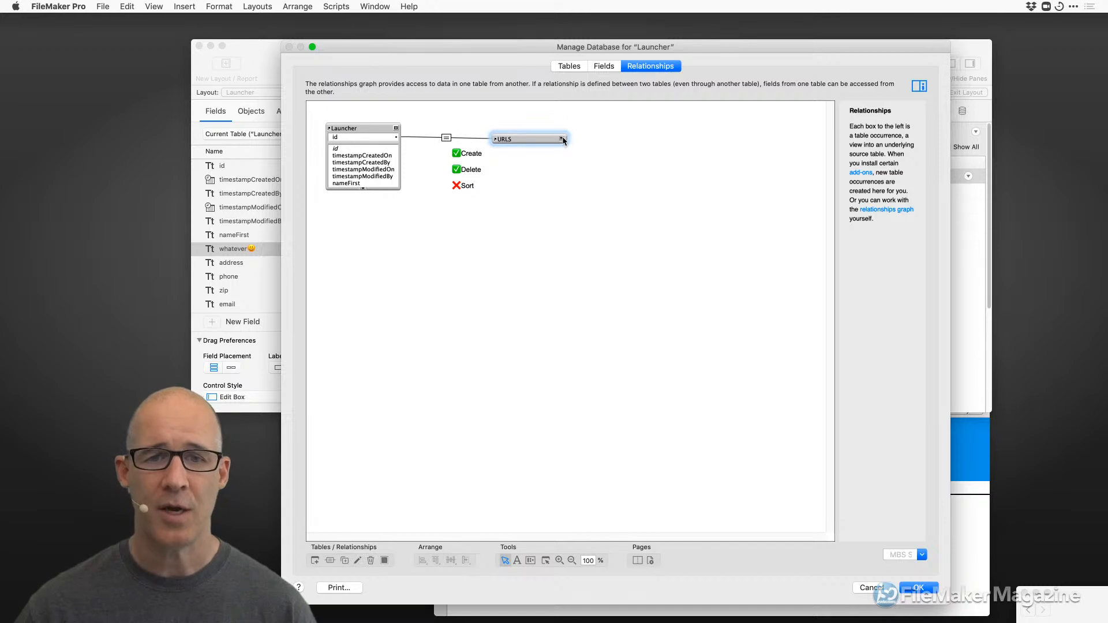
pyautogui.click(562, 139)
pyautogui.moveTo(550, 290); pyautogui.dragTo(551, 207)
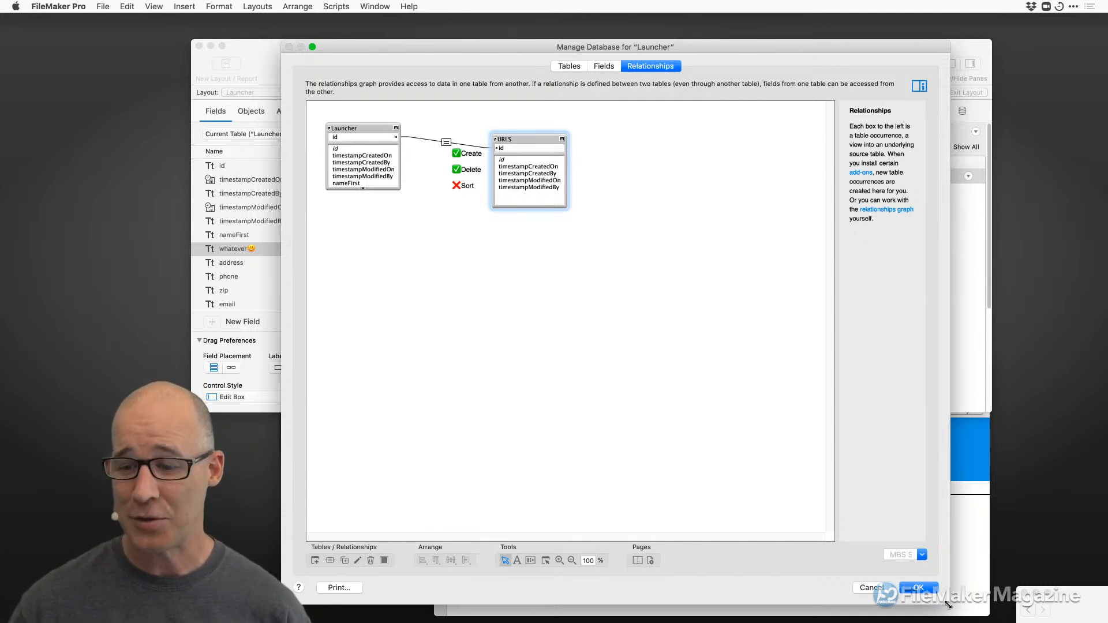
# Shrink and lower the database manager window, nudge the note down, and close with OK.
pyautogui.moveTo(945, 601); pyautogui.dragTo(850, 427)
pyautogui.moveTo(663, 47); pyautogui.dragTo(668, 100)
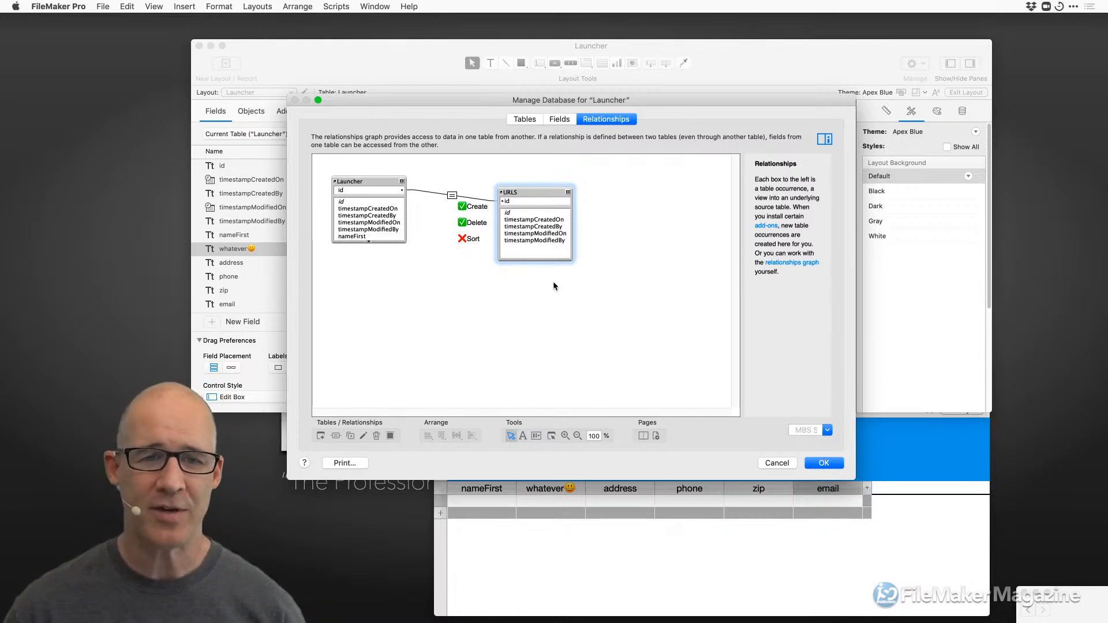
pyautogui.moveTo(468, 223); pyautogui.dragTo(470, 236)
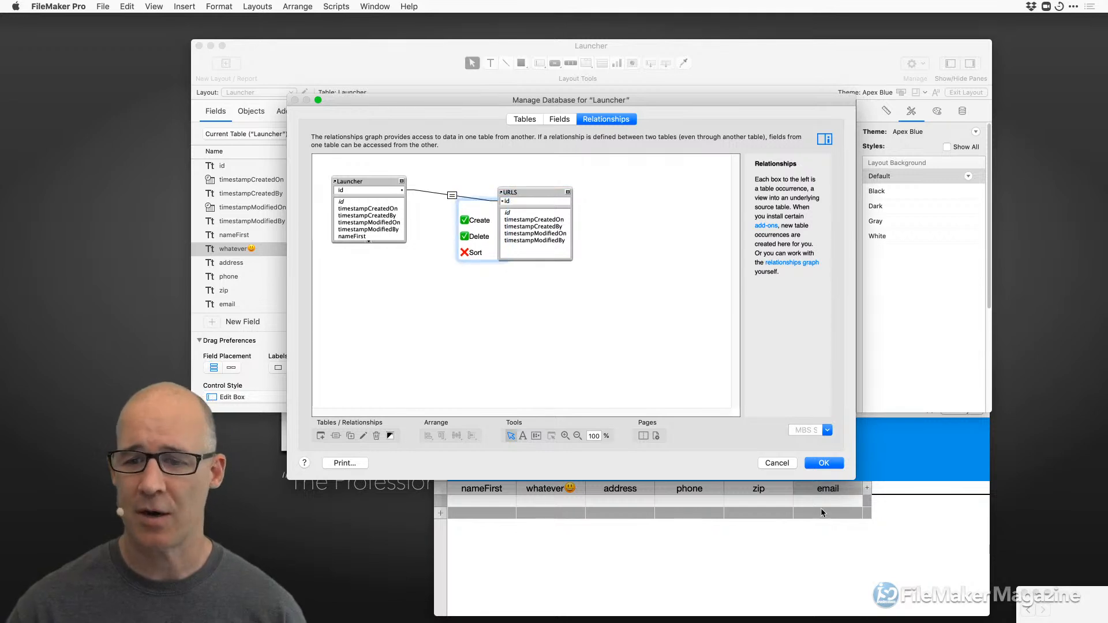
pyautogui.click(823, 464)
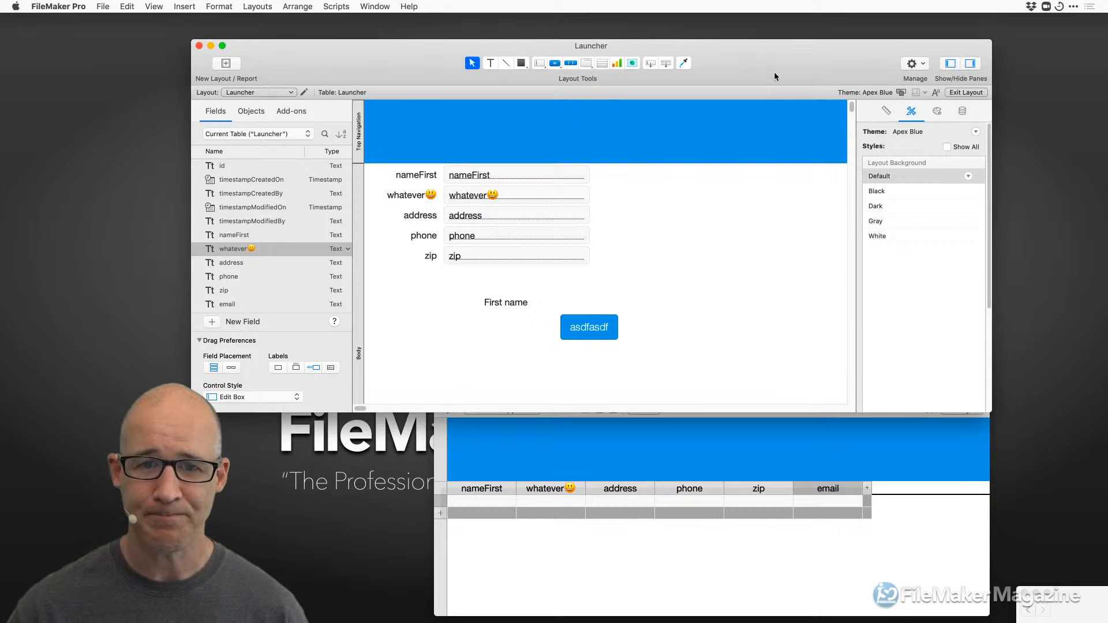
# Rearrange the Launcher layout and Launcher - 2 windows, bringing the layout window to the front.
pyautogui.moveTo(774, 73); pyautogui.dragTo(764, 70)
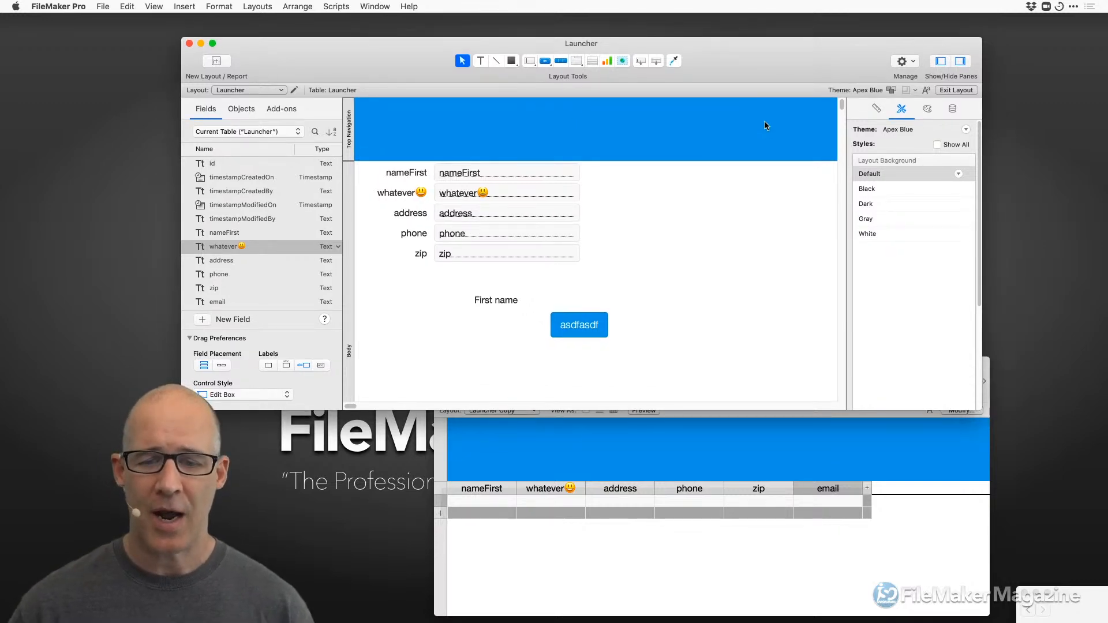
pyautogui.click(829, 475)
pyautogui.moveTo(795, 369); pyautogui.dragTo(866, 358)
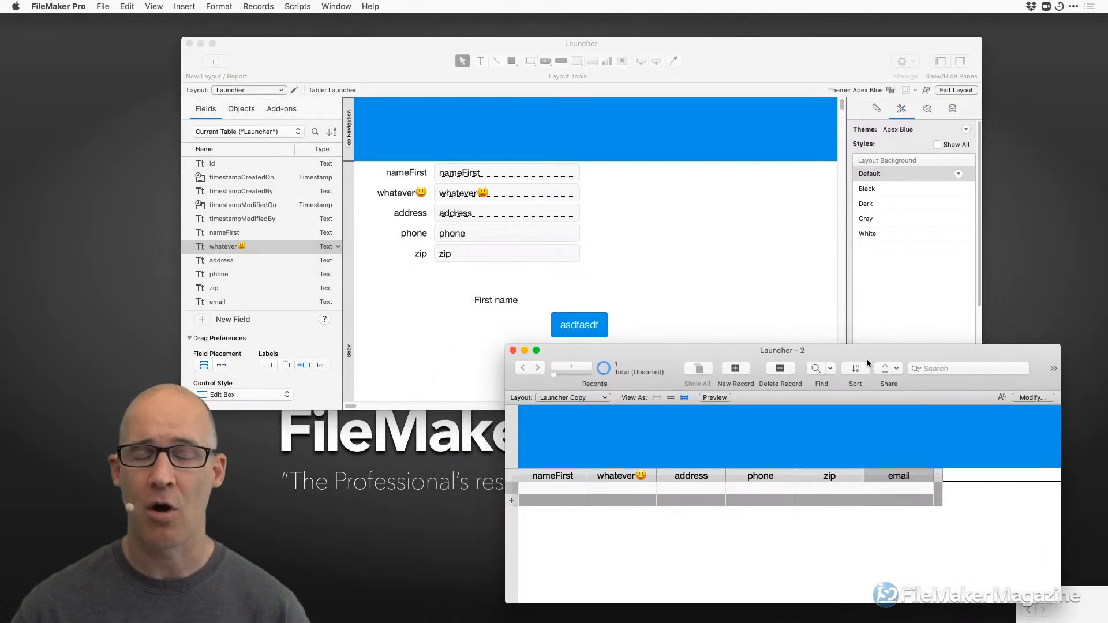
pyautogui.click(713, 213)
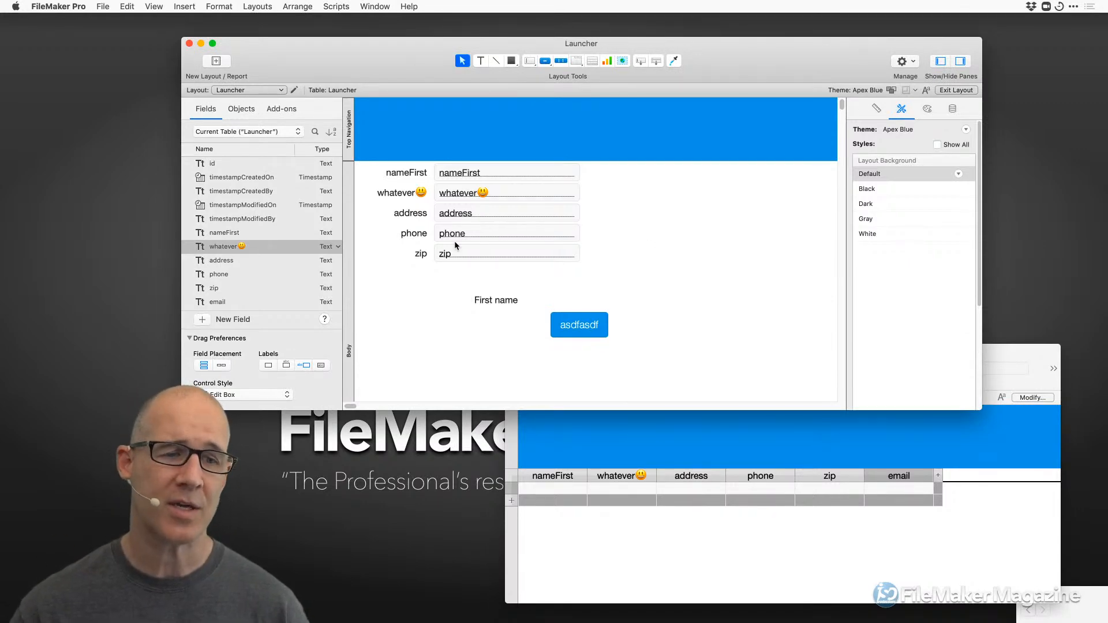
# Rename the whatever😃 field to whatever, then reopen Manage Database with Shift+Cmd+D.
pyautogui.doubleClick(242, 247)
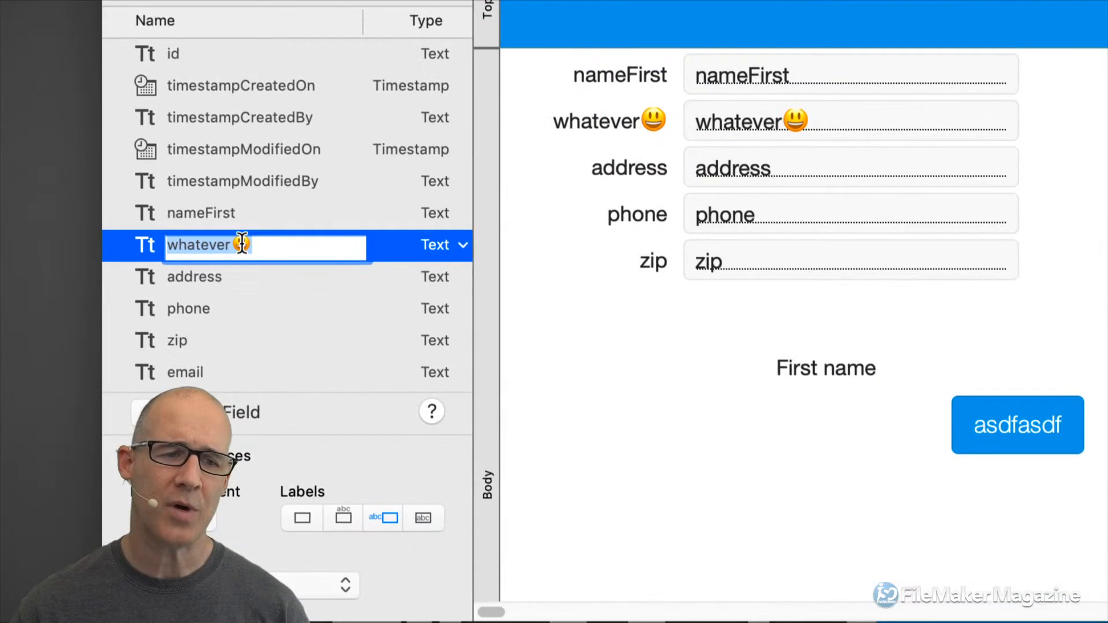
pyautogui.click(248, 249)
pyautogui.press('BackSpace')
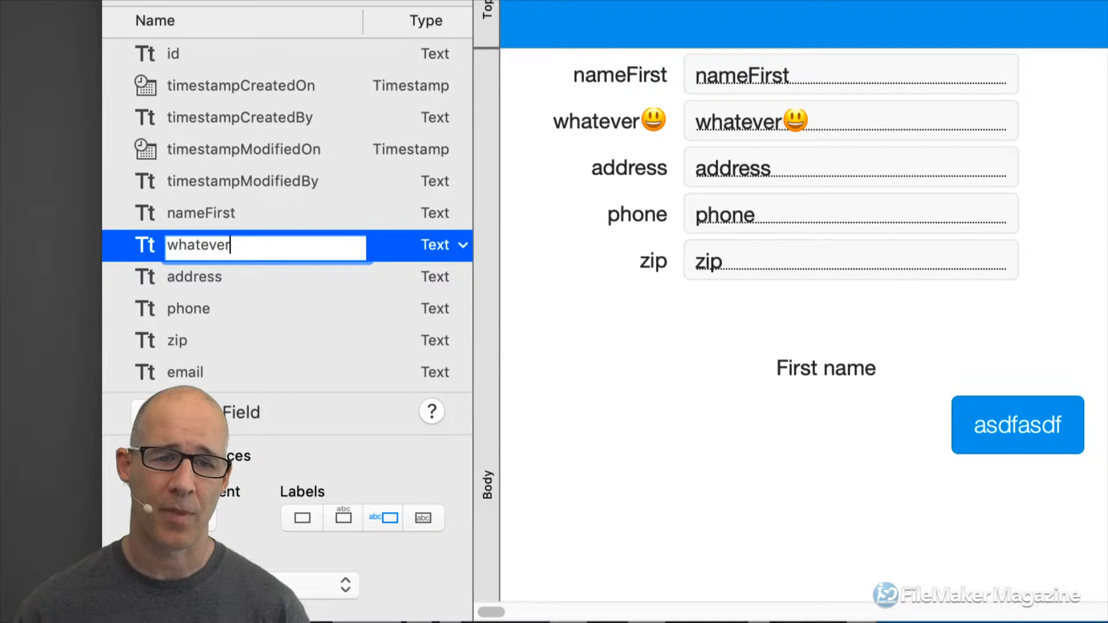
pyautogui.click(553, 285)
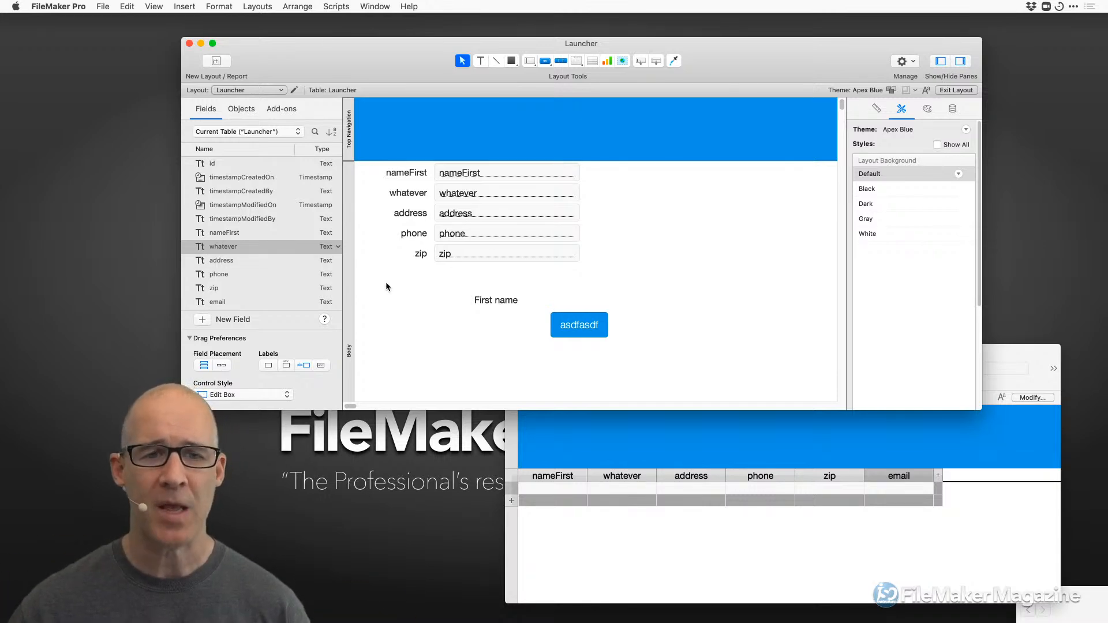
pyautogui.press('super+shift+d')
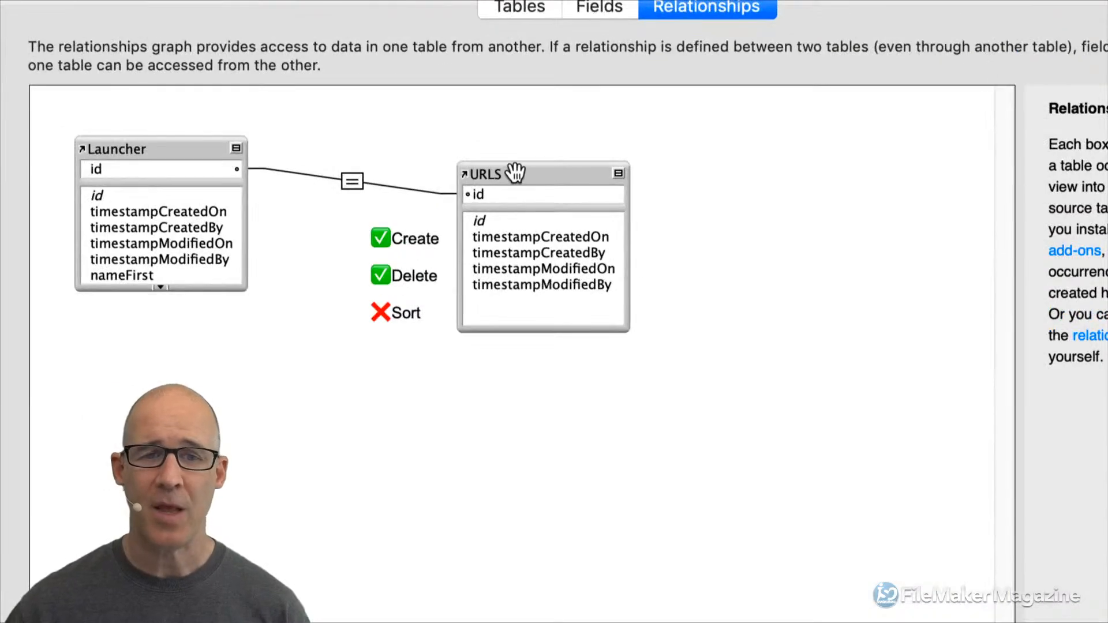
# Close the relationships graph, open Manage Layouts, and enlarge it on the right side.
pyautogui.click(523, 191)
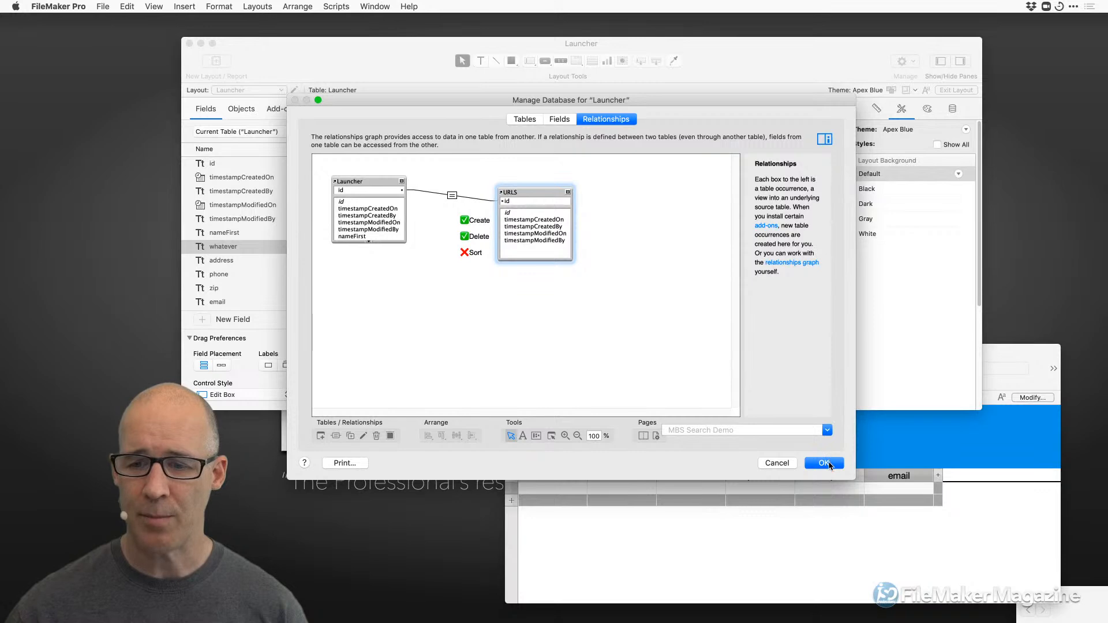
pyautogui.click(825, 460)
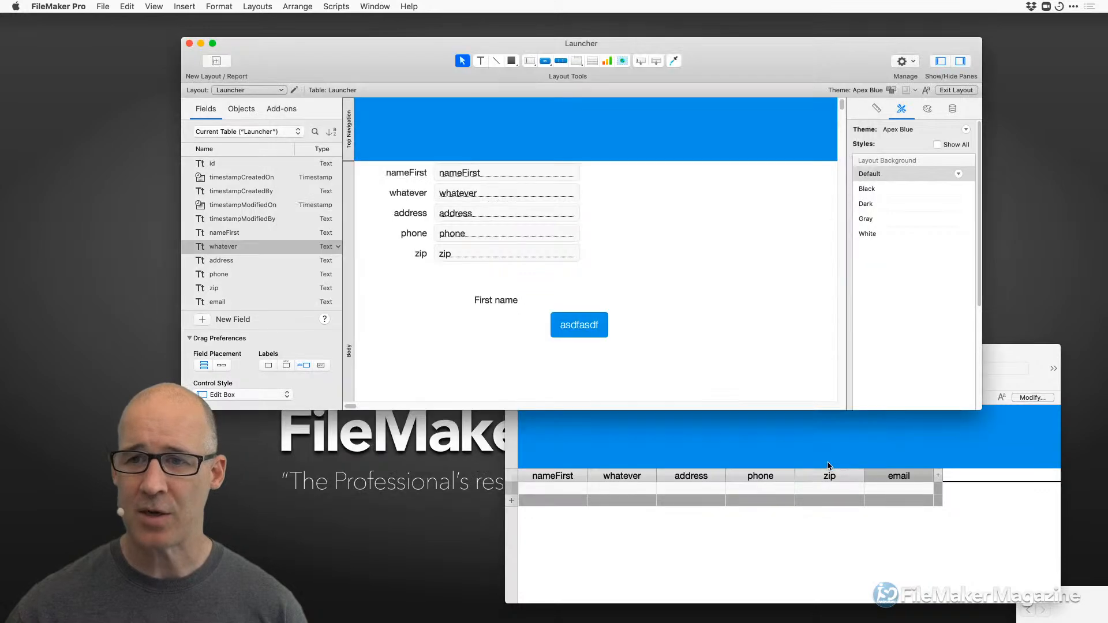
pyautogui.press('super+shift+l')
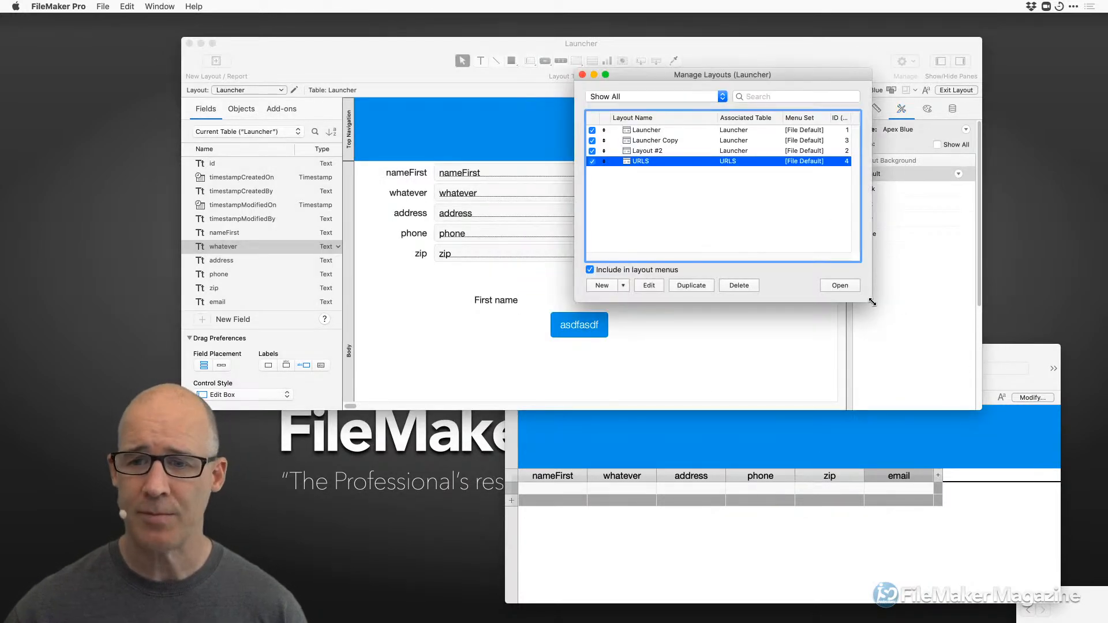
pyautogui.moveTo(923, 299); pyautogui.dragTo(957, 422)
pyautogui.moveTo(763, 75); pyautogui.dragTo(876, 67)
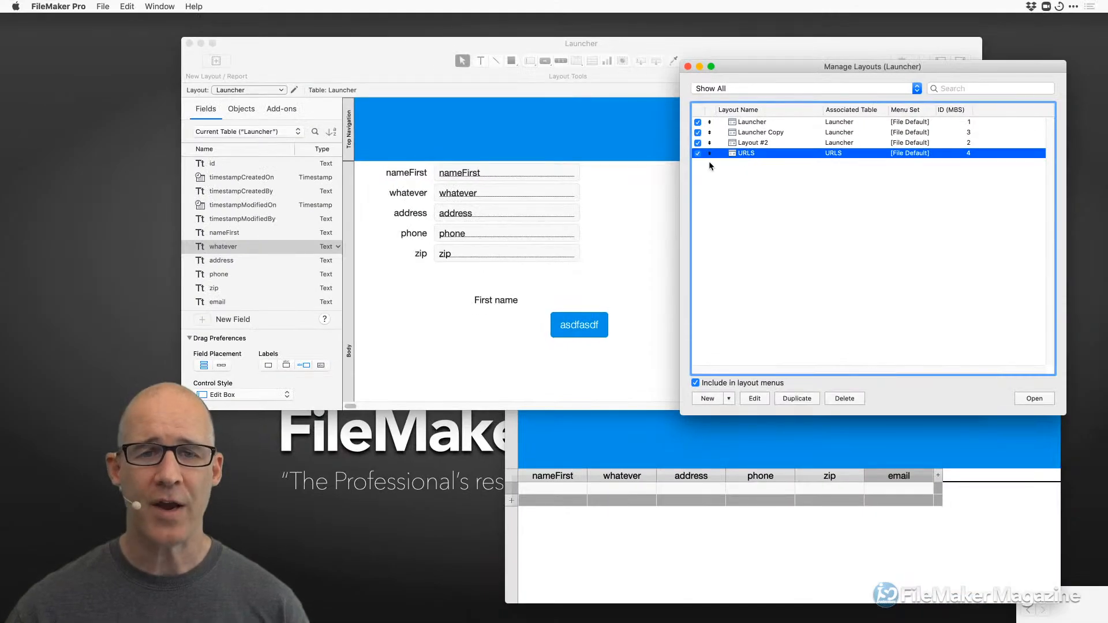
# Rename the URLS table occurrence to 'Something else' and select its layout in Manage Layouts.
pyautogui.press('super+shift+d')
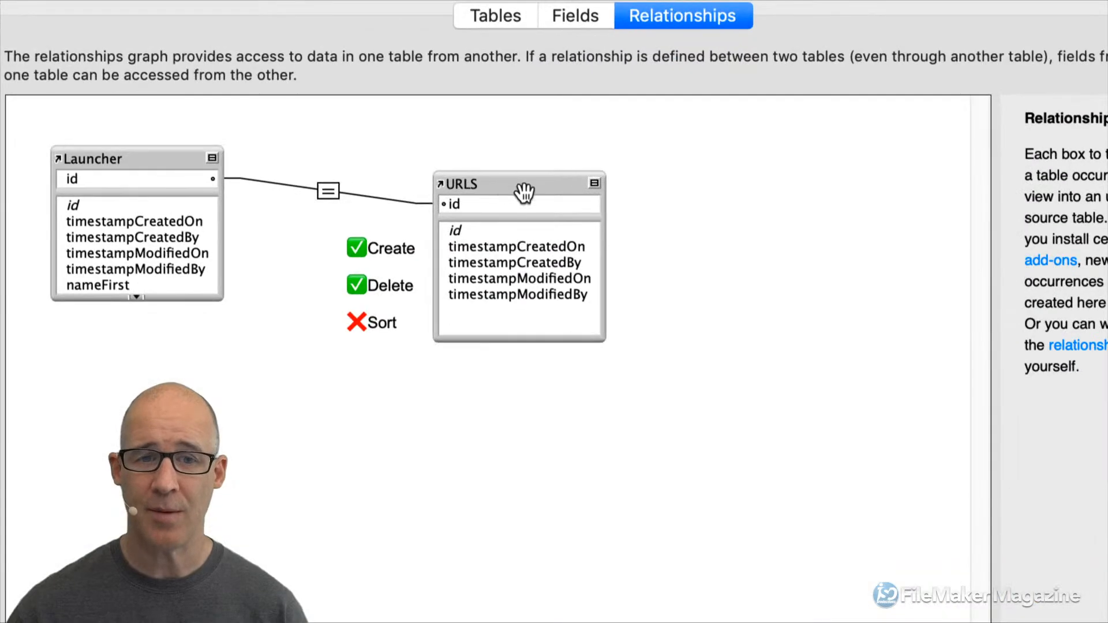
pyautogui.doubleClick(499, 185)
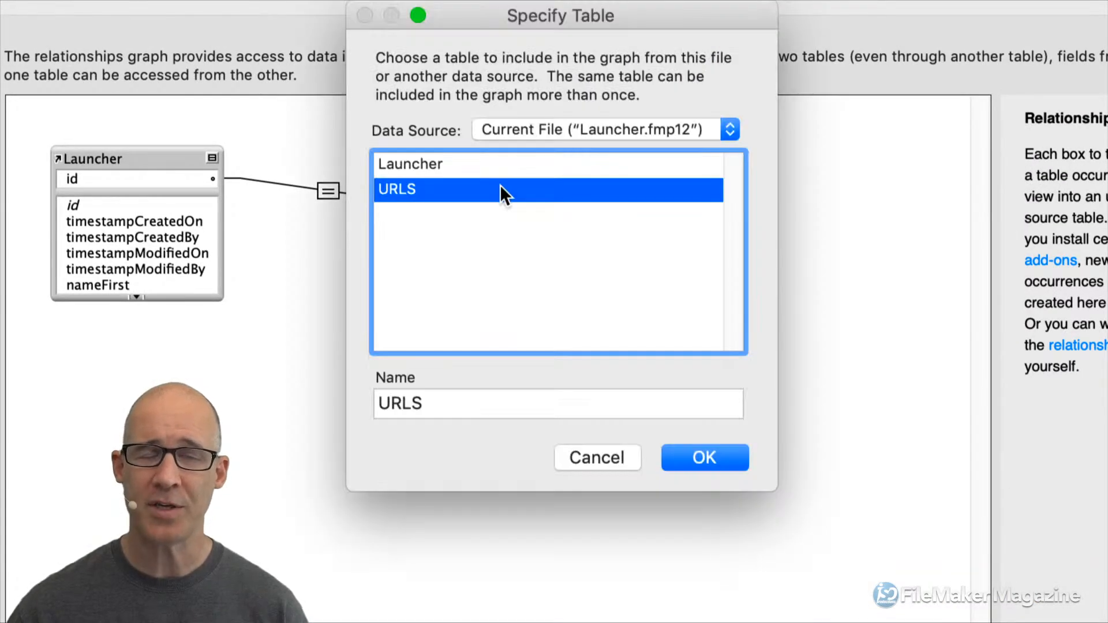
pyautogui.doubleClick(429, 403)
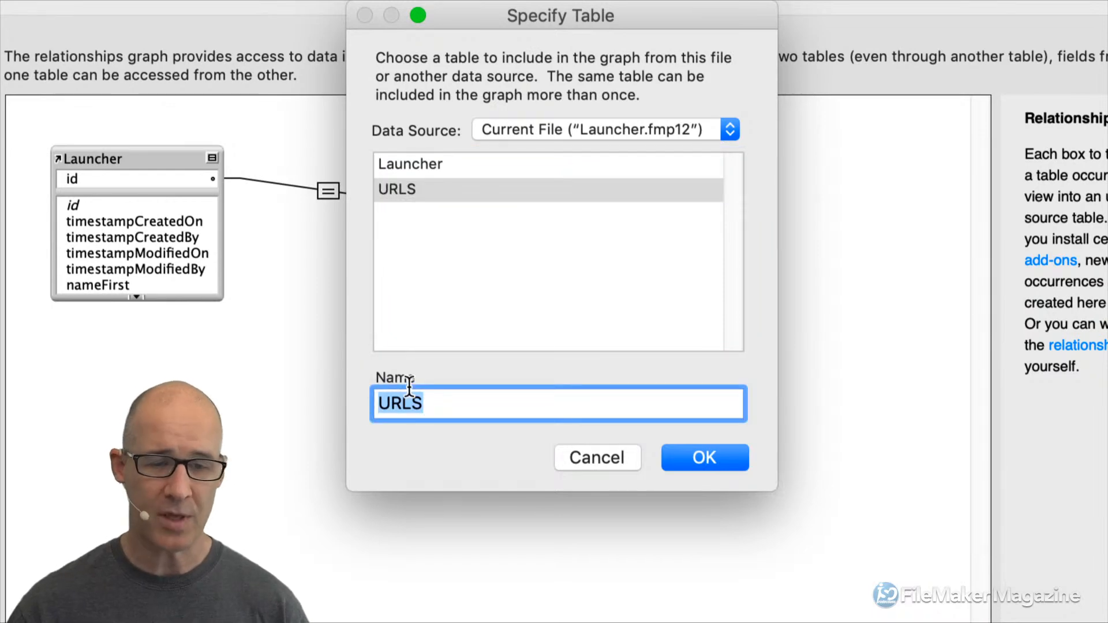
pyautogui.write('Something e')
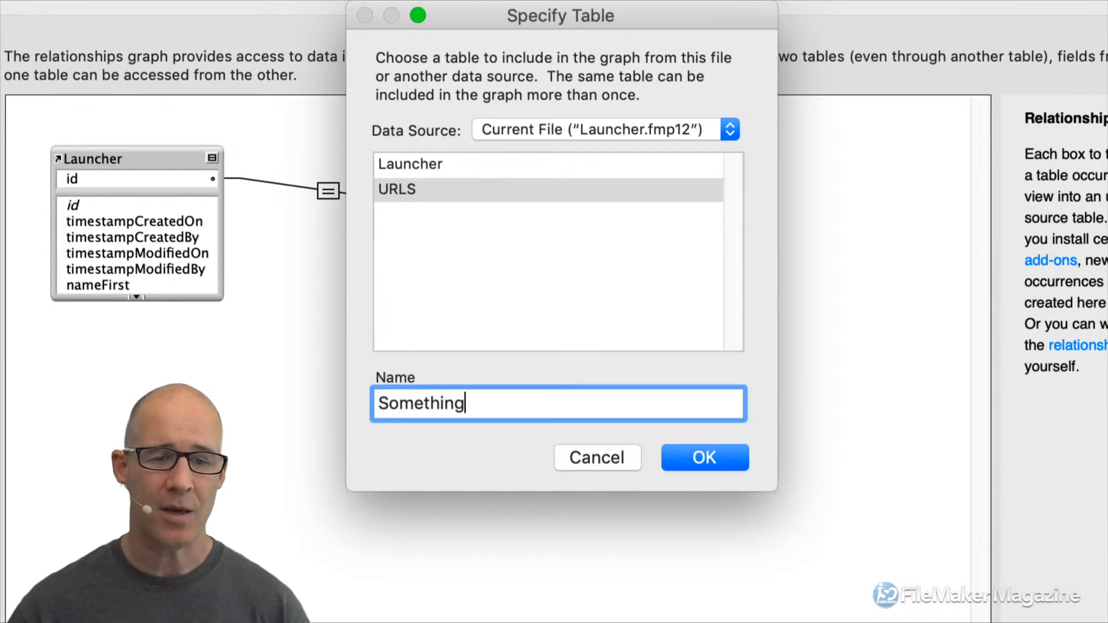
pyautogui.write('lse')
pyautogui.click(694, 454)
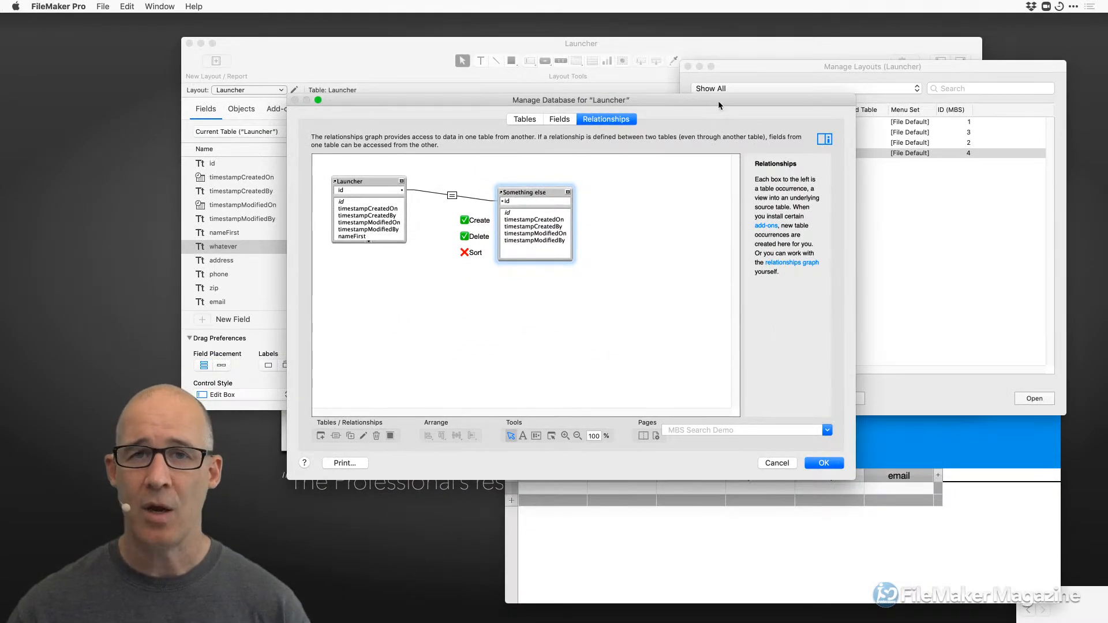
pyautogui.moveTo(718, 100); pyautogui.dragTo(544, 51)
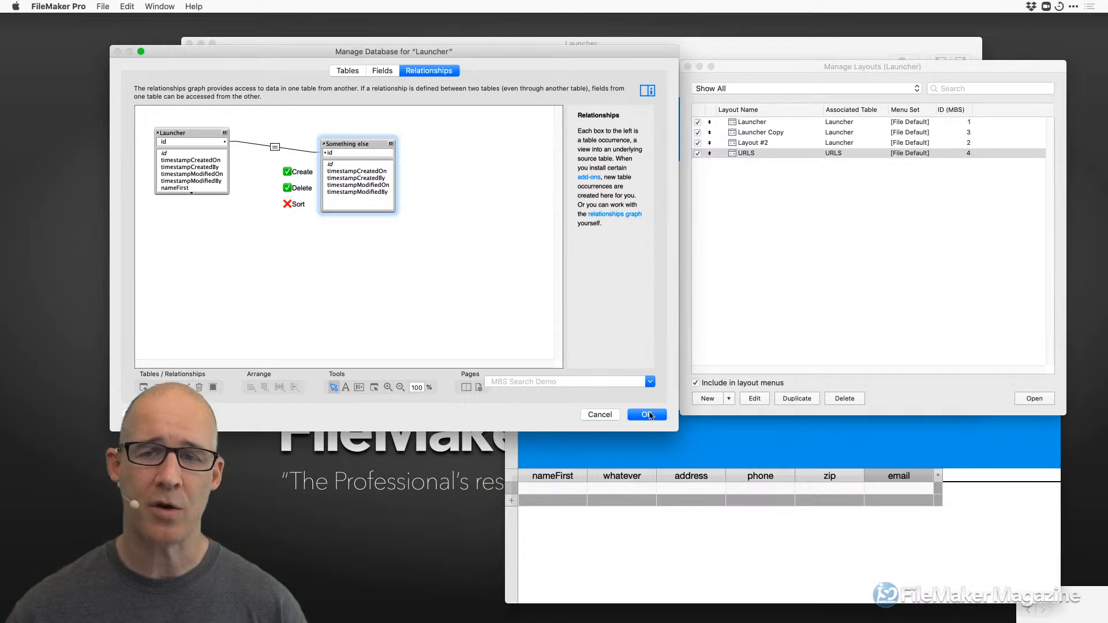
pyautogui.click(649, 413)
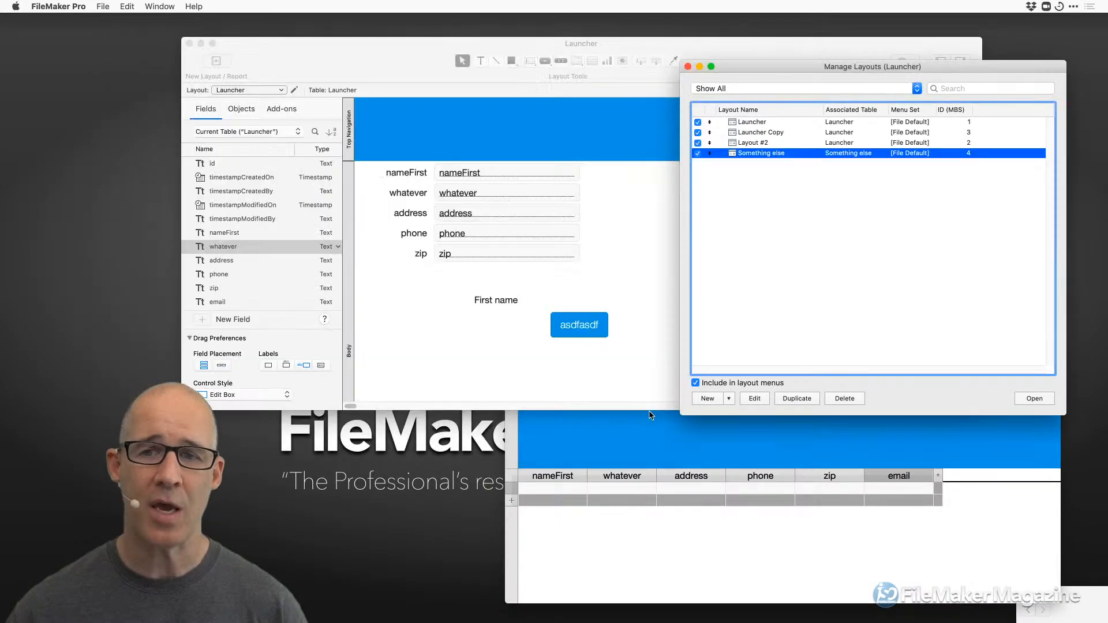
pyautogui.click(777, 172)
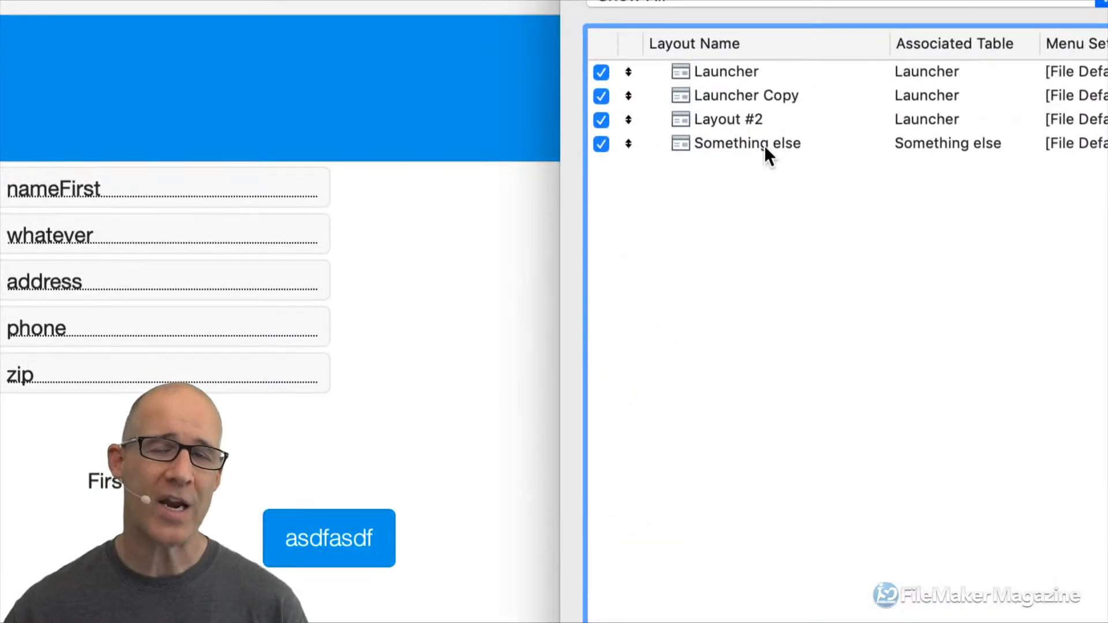
pyautogui.click(764, 145)
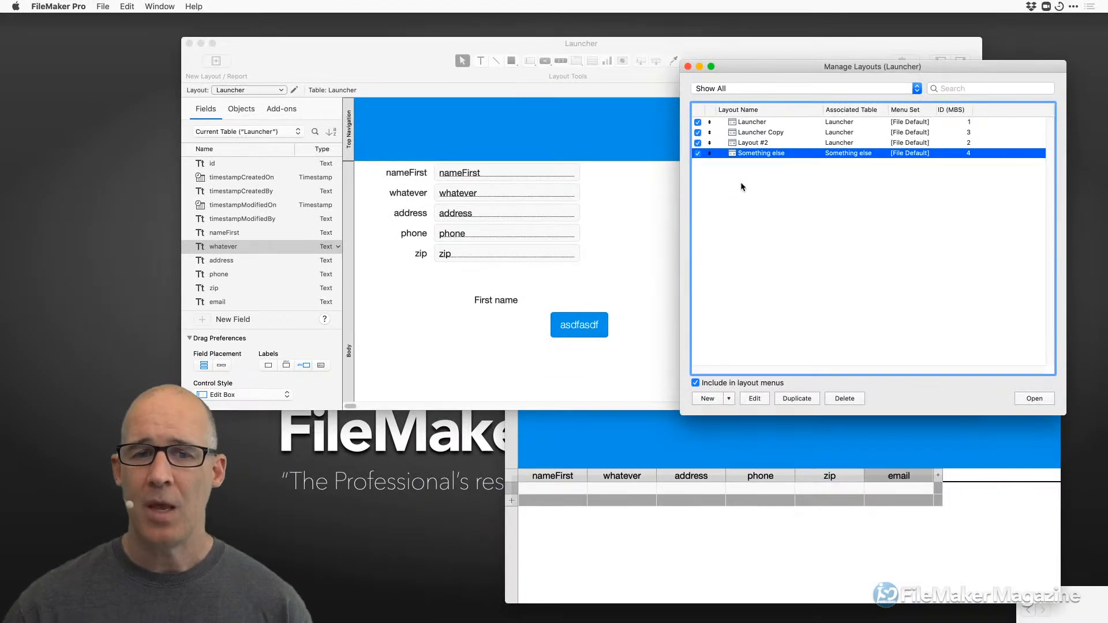
# Rename the 'Something else' occurrence to 'Blah' and save the database settings.
pyautogui.press('super+shift+d')
pyautogui.doubleClick(348, 144)
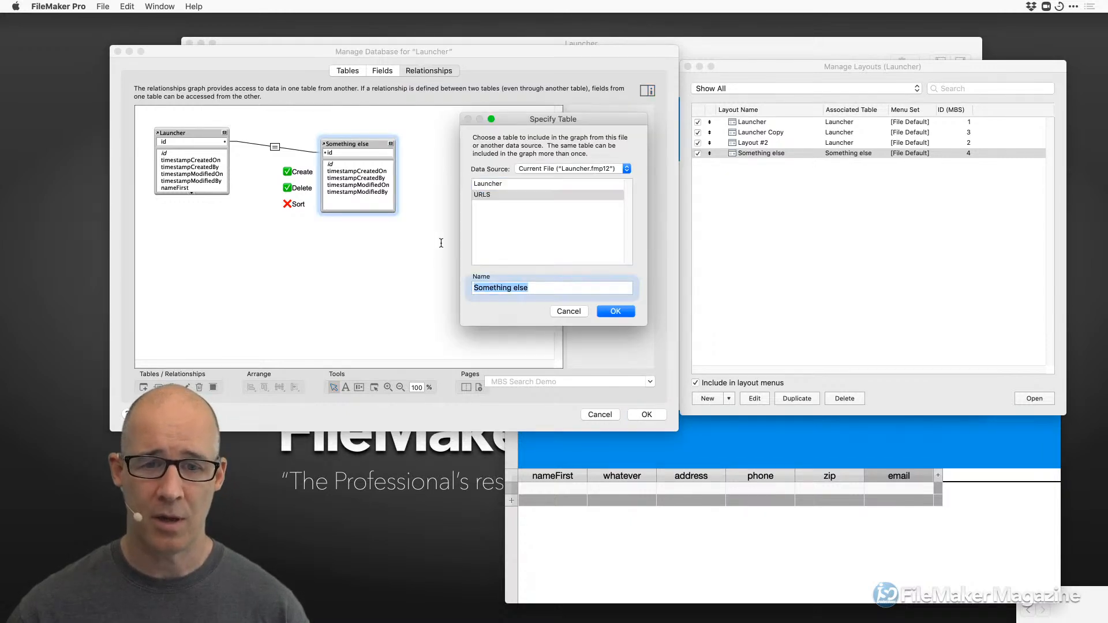
pyautogui.write('Blah')
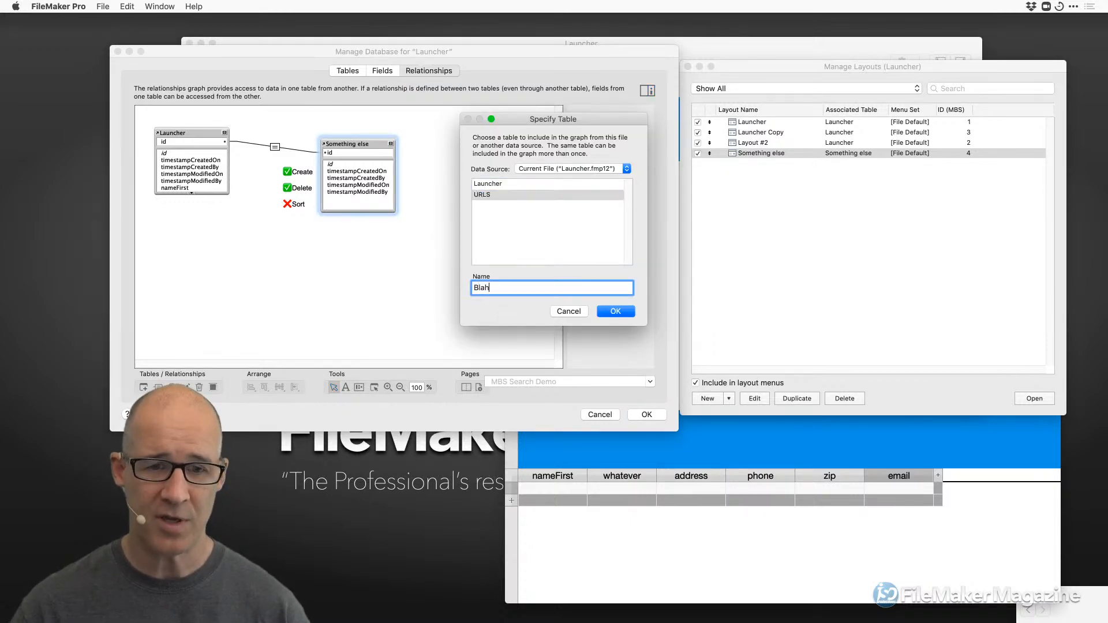
pyautogui.click(615, 312)
pyautogui.click(646, 414)
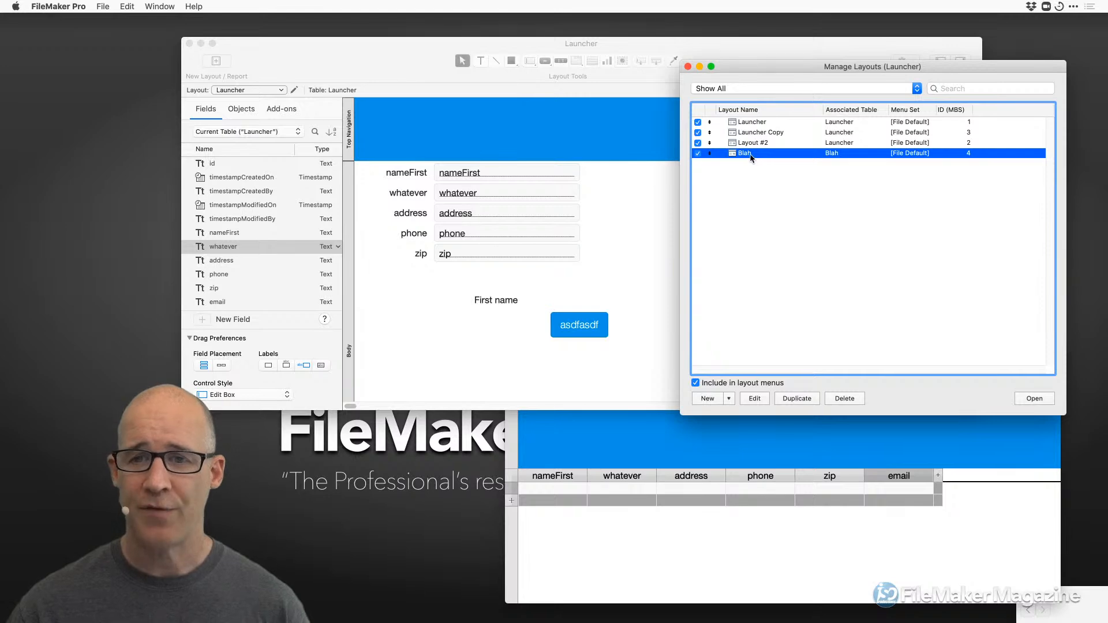
# Rename the Blah layout to 'My Layout Name' and reopen the relationships graph.
pyautogui.doubleClick(751, 155)
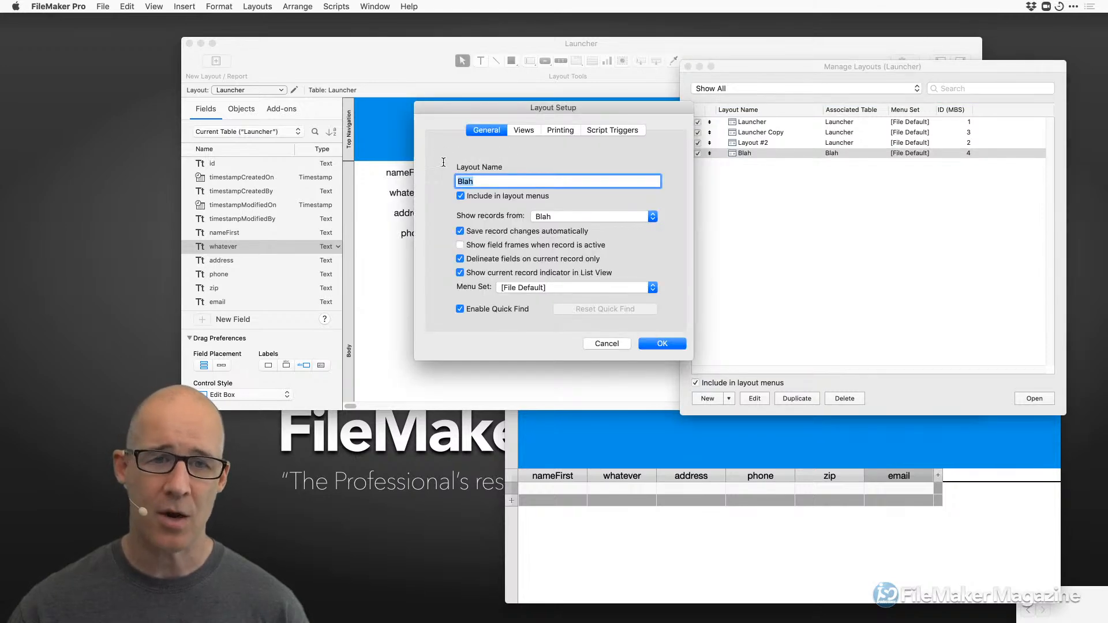
pyautogui.write('My')
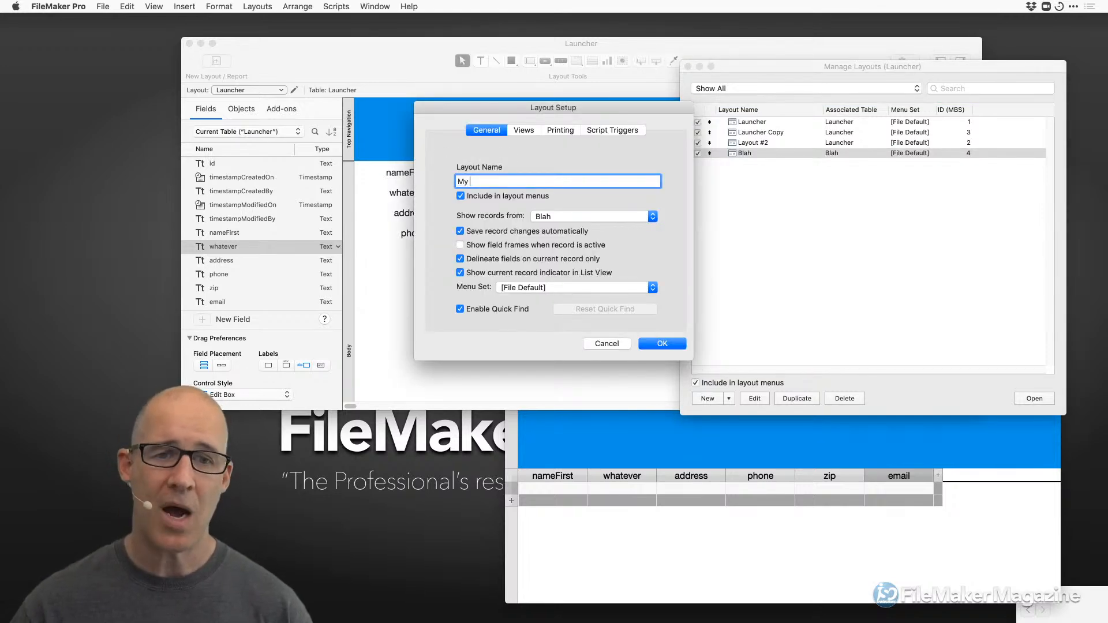
pyautogui.write(' Layout Name')
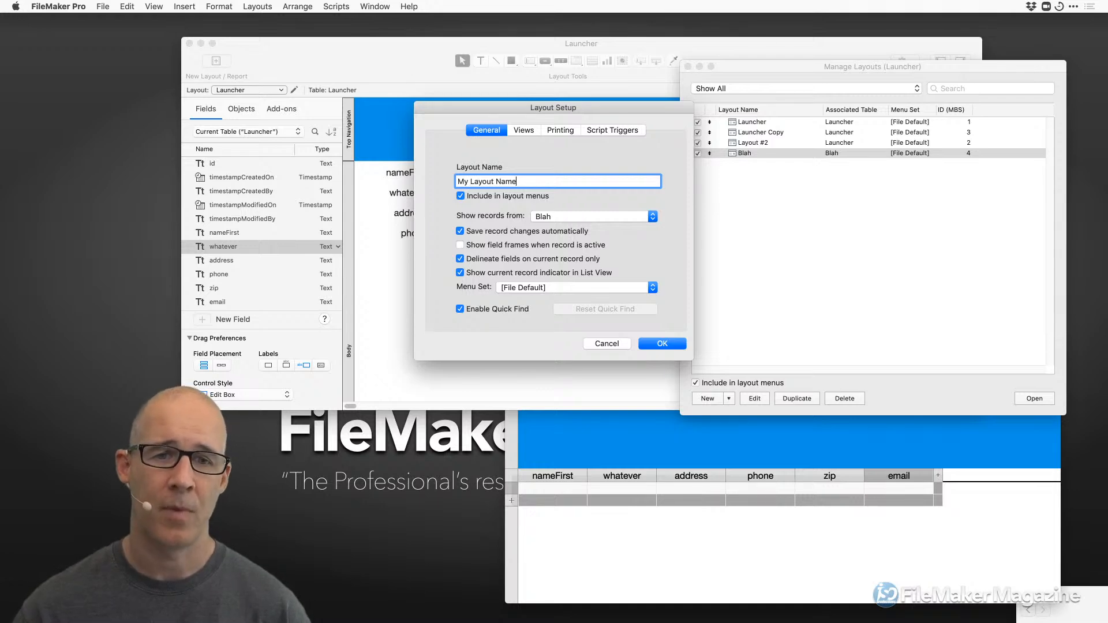
pyautogui.click(671, 344)
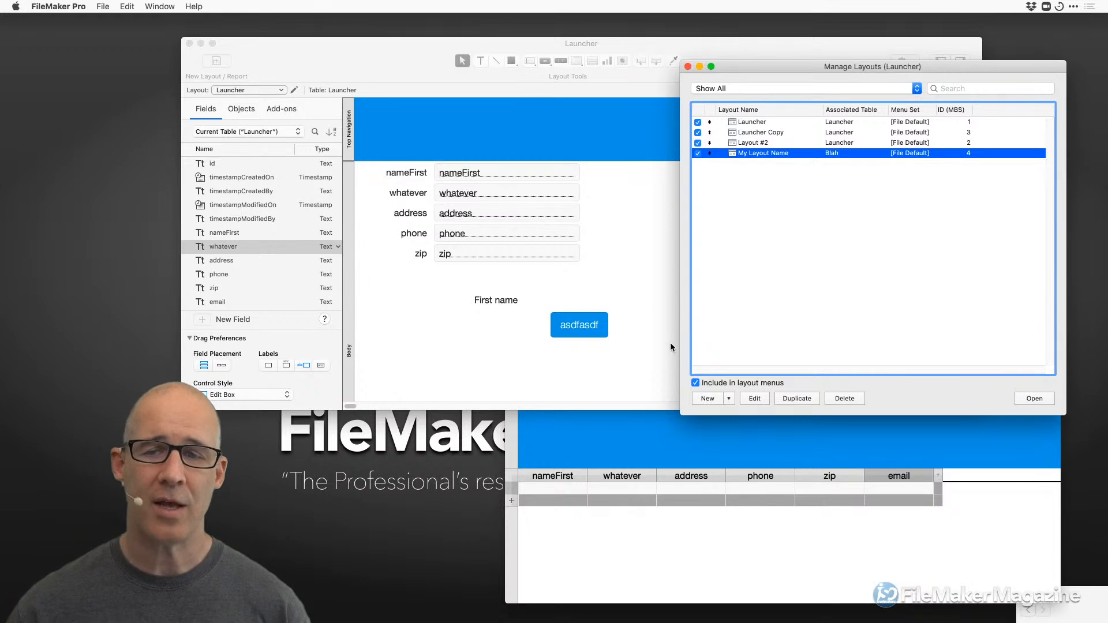
pyautogui.press('super+shift+d')
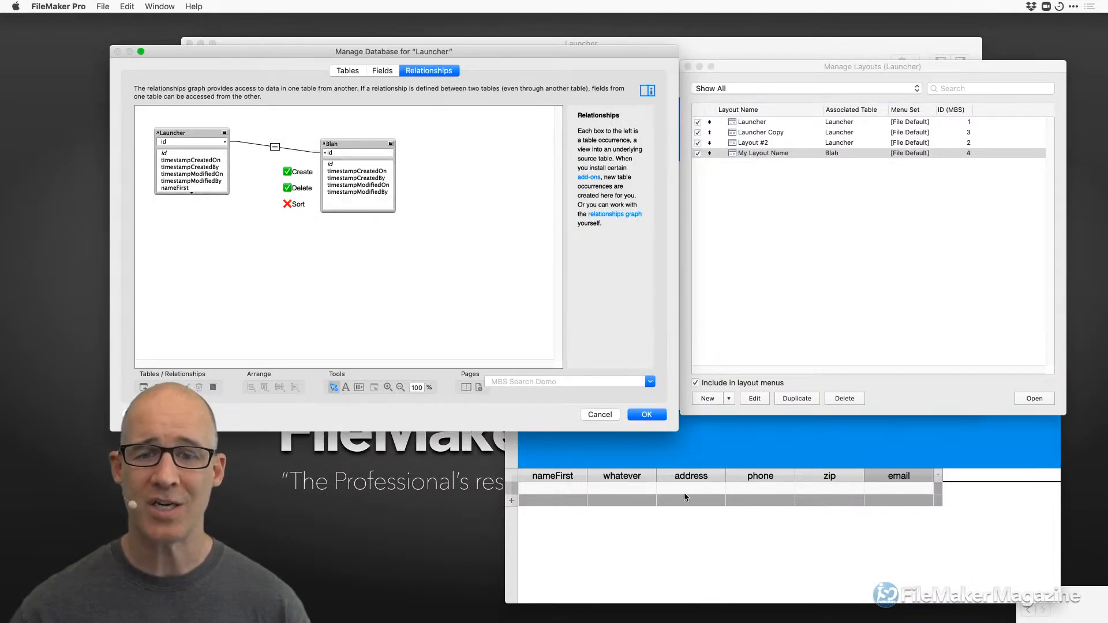
pyautogui.moveTo(678, 431); pyautogui.dragTo(535, 431)
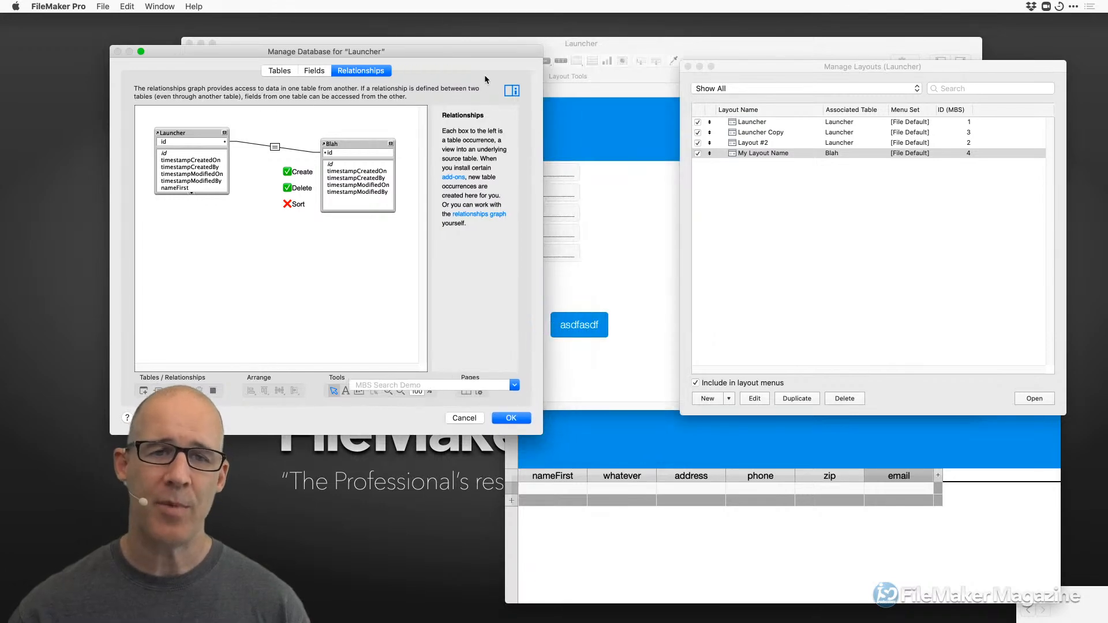
pyautogui.moveTo(476, 46); pyautogui.dragTo(646, 46)
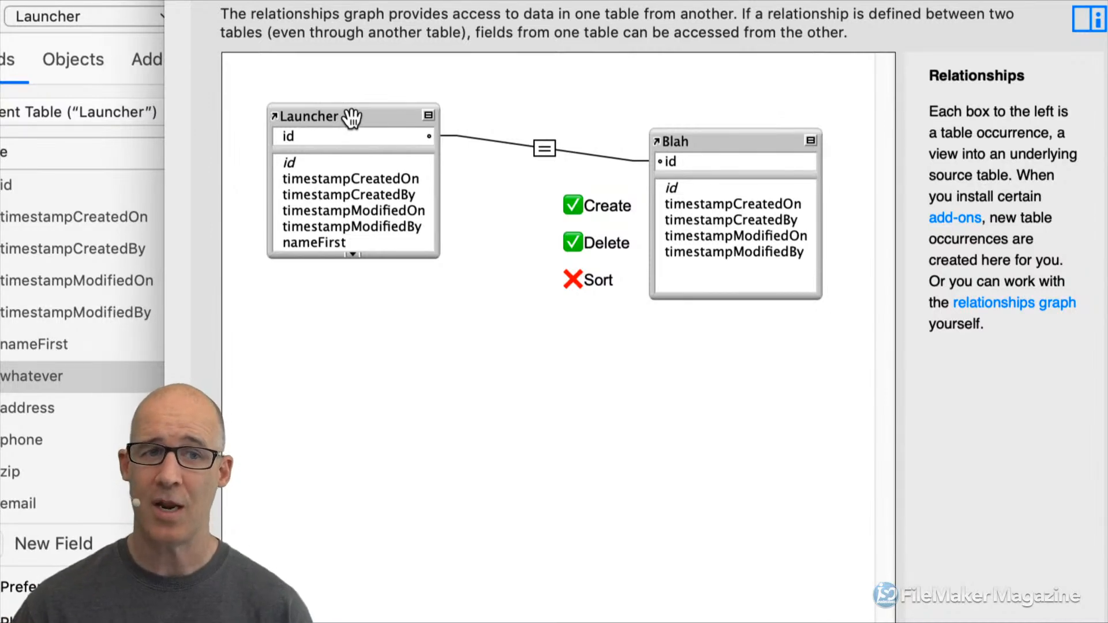
pyautogui.click(348, 117)
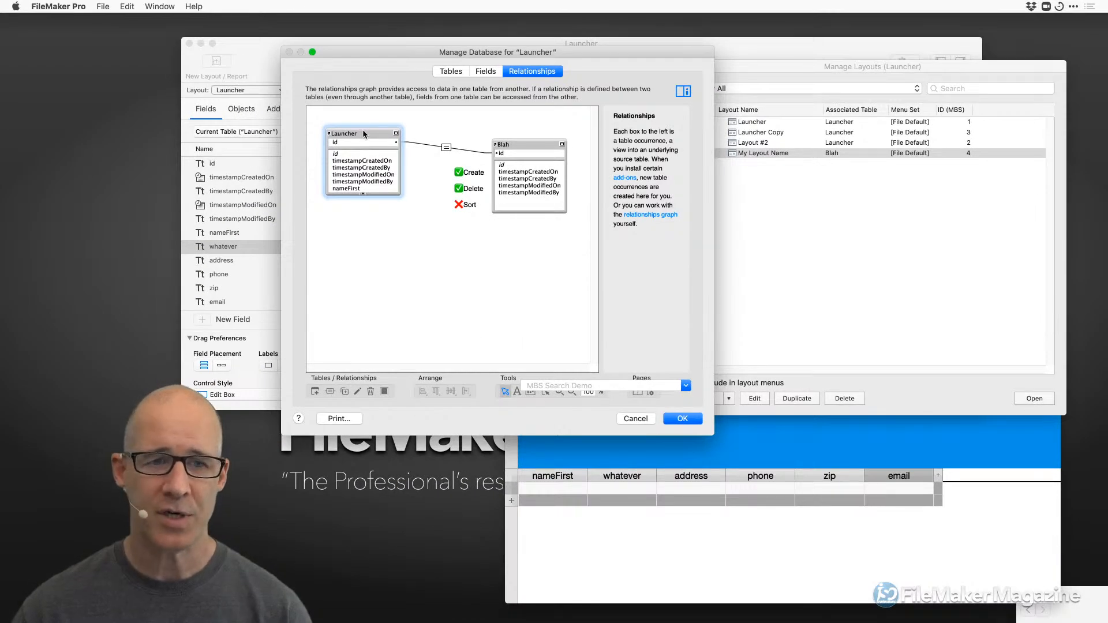
# Rename the Launcher table occurrence to 'Launcher Whatever' and save the database settings.
pyautogui.doubleClick(363, 130)
pyautogui.click(513, 287)
pyautogui.write('Whateve')
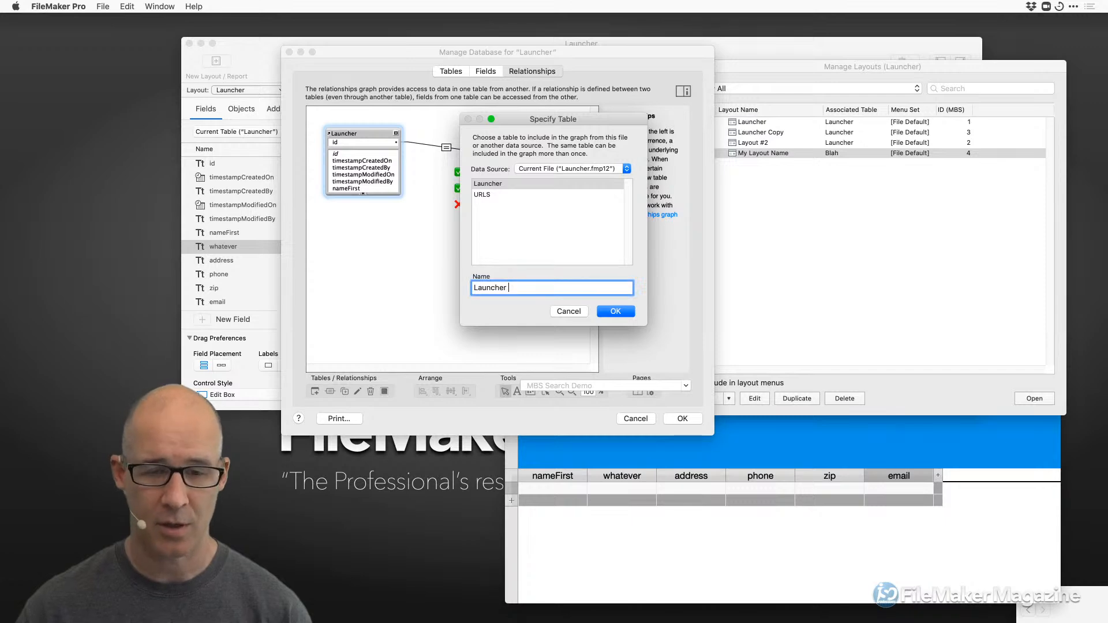
pyautogui.write('r')
pyautogui.press('Return')
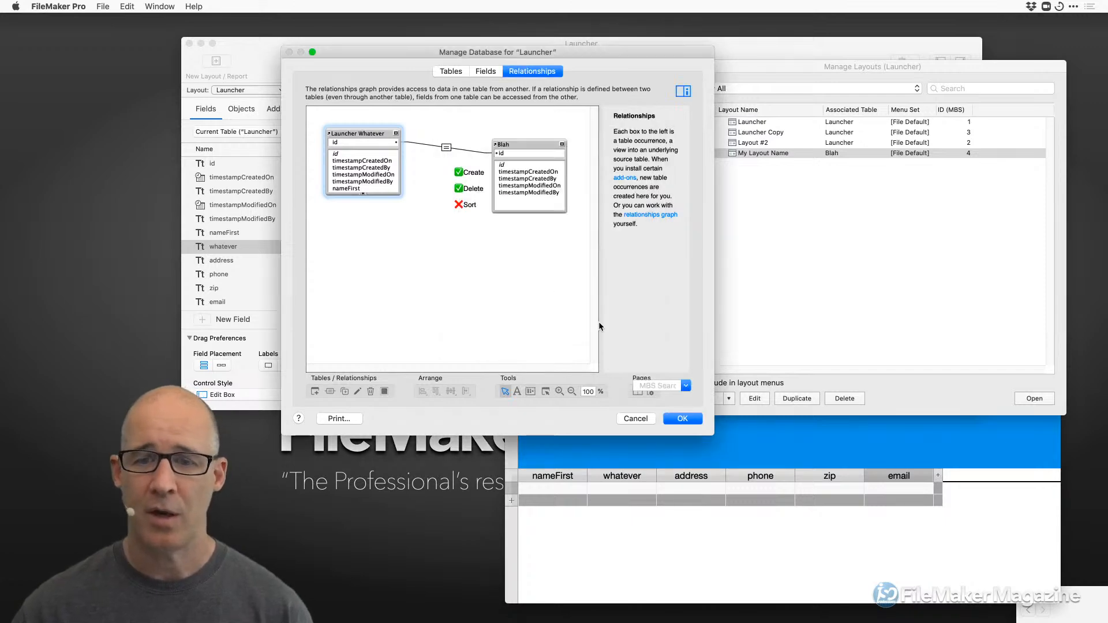
pyautogui.click(682, 418)
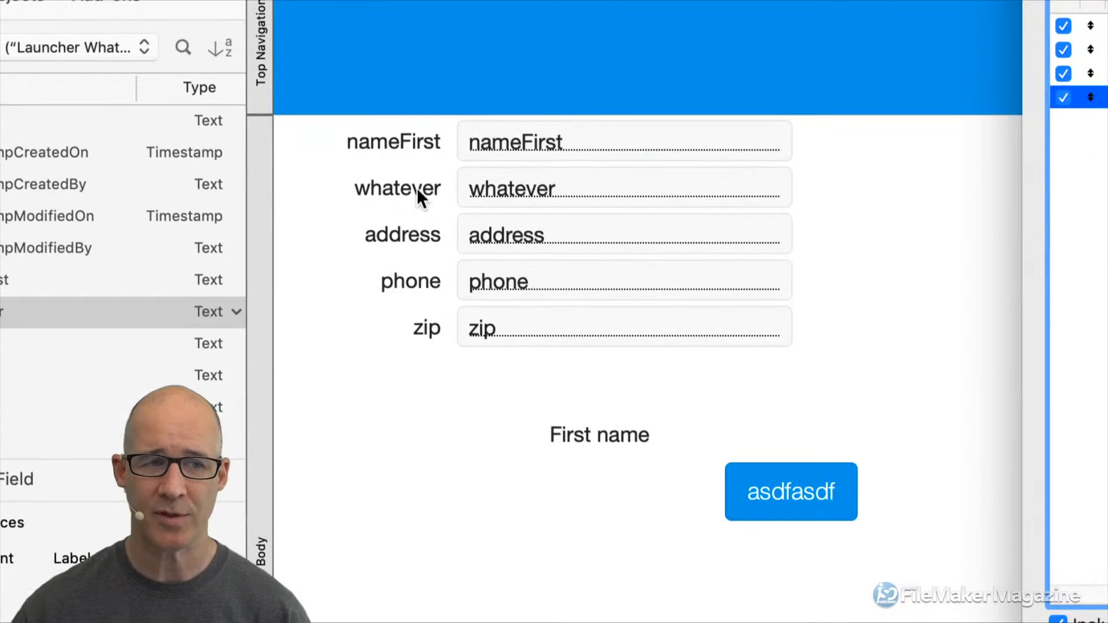
# Change the whatever label to read 'whatever Mine' and widen it to the left.
pyautogui.click(420, 193)
pyautogui.doubleClick(423, 186)
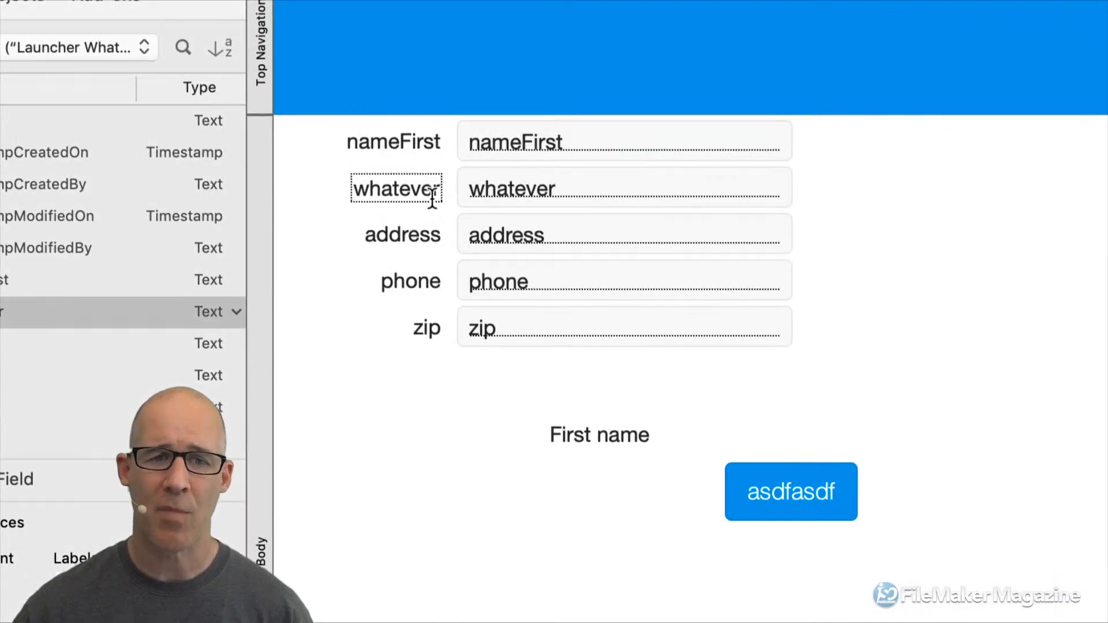
pyautogui.write('Mine')
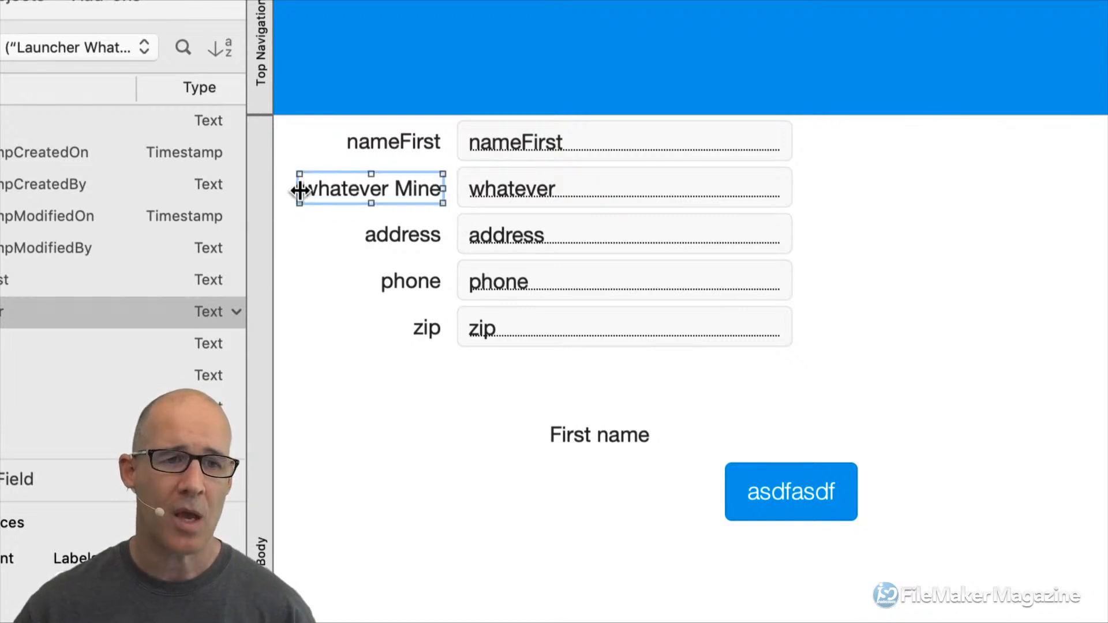
pyautogui.moveTo(299, 190); pyautogui.dragTo(277, 188)
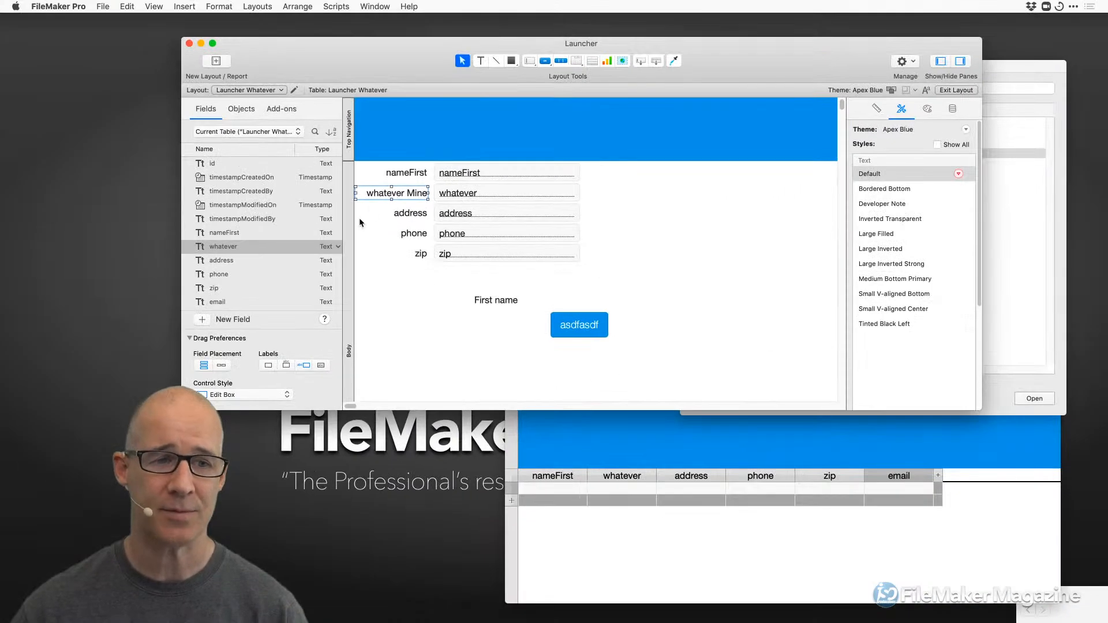
# Rename the whatever field to 'whatever asdfasdfa', then select it and its label on the layout.
pyautogui.click(45, 314)
pyautogui.click(248, 248)
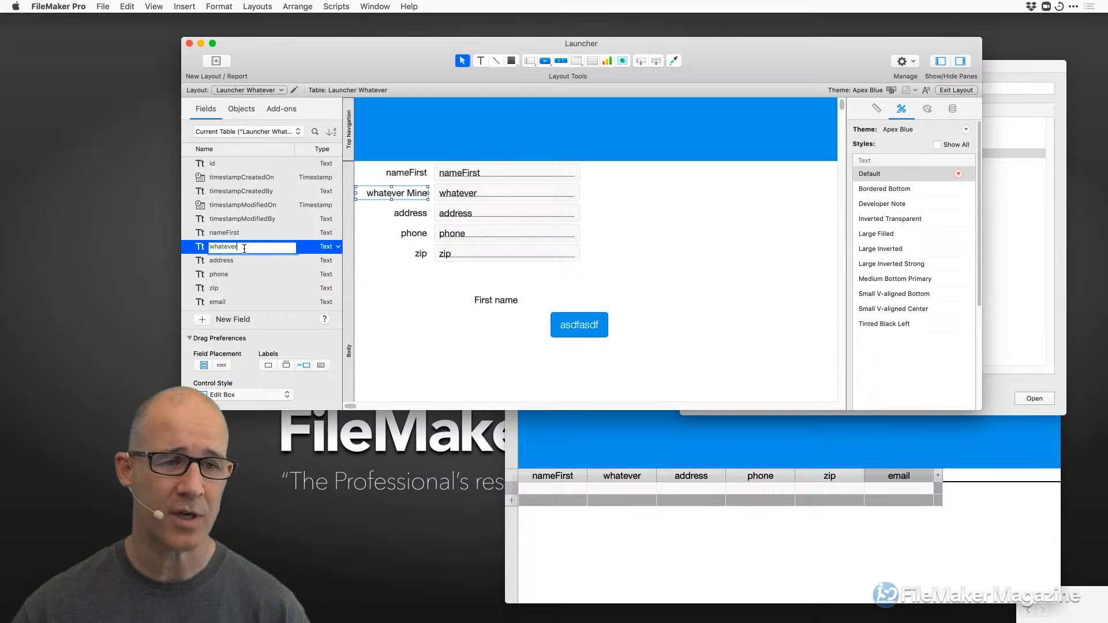
pyautogui.write('asdfasdfa')
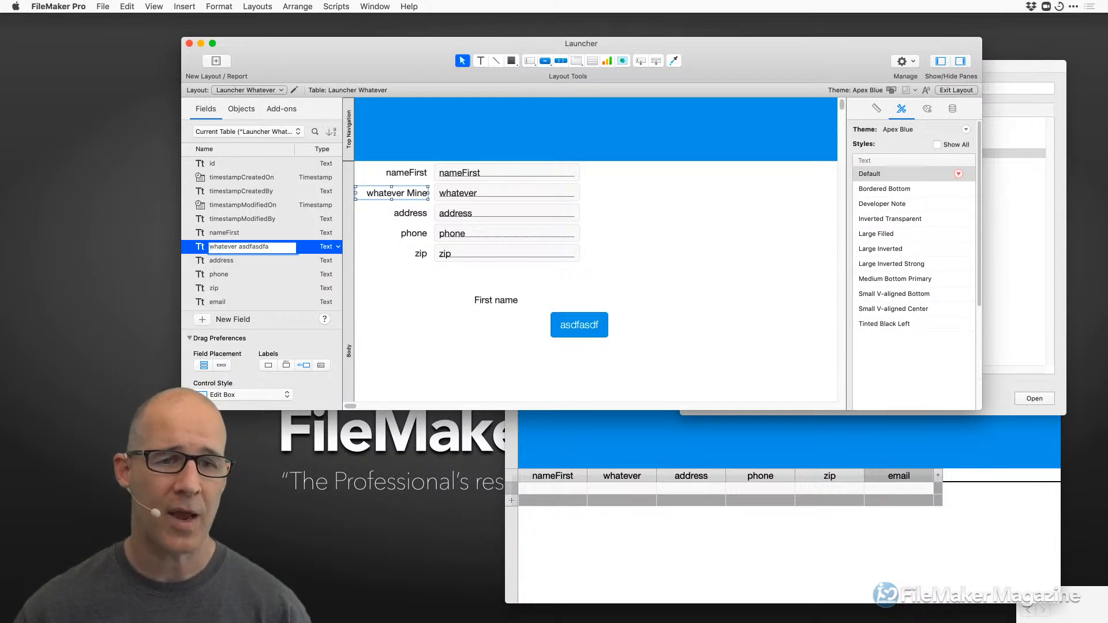
pyautogui.press('Return')
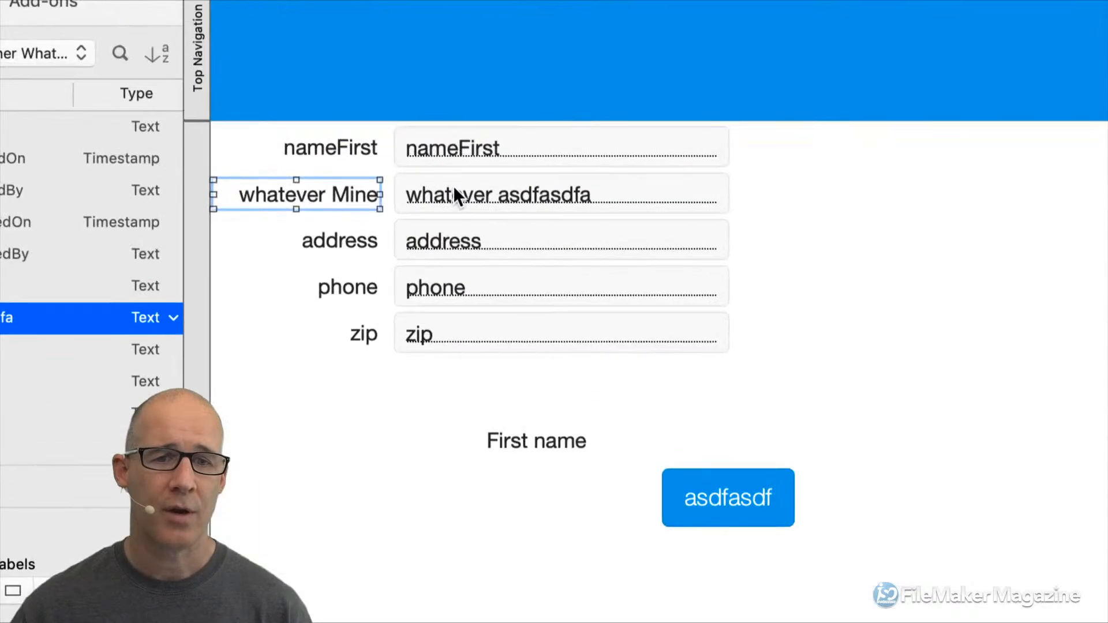
pyautogui.click(469, 193)
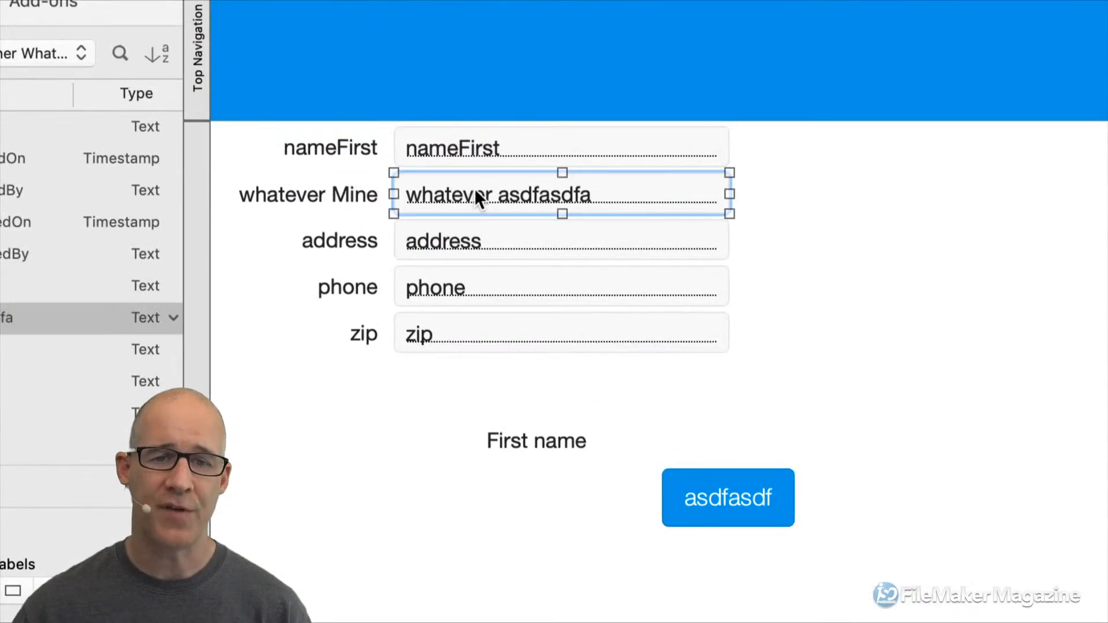
pyautogui.click(353, 196)
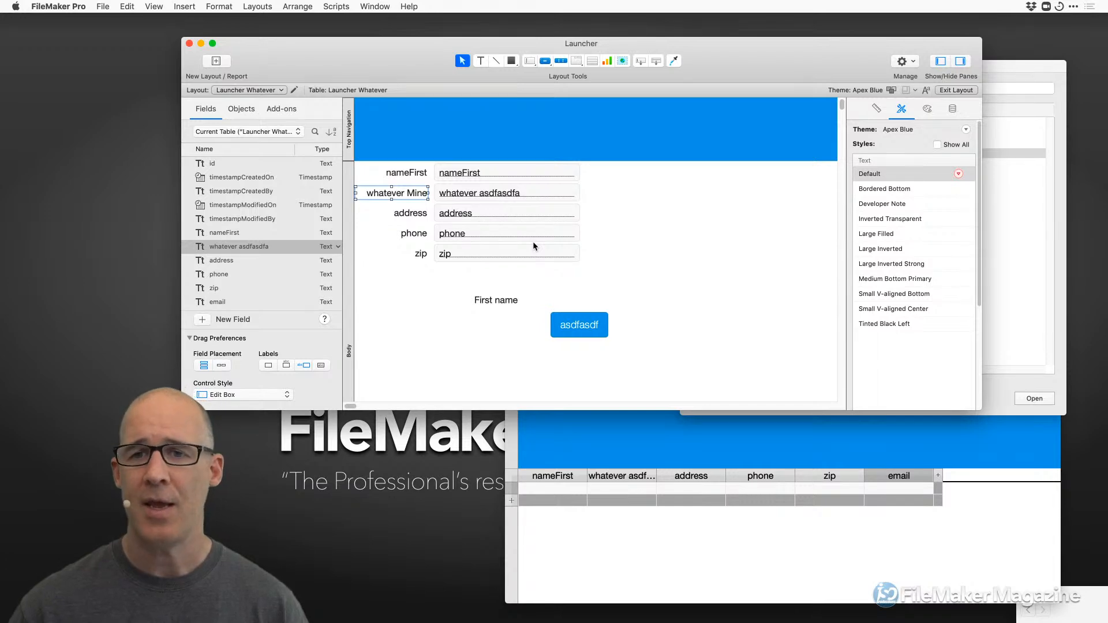
# Nudge and enlarge the Launcher layout window, deselect the label, then switch to OBS with Cmd+Tab.
pyautogui.moveTo(736, 56); pyautogui.dragTo(730, 55)
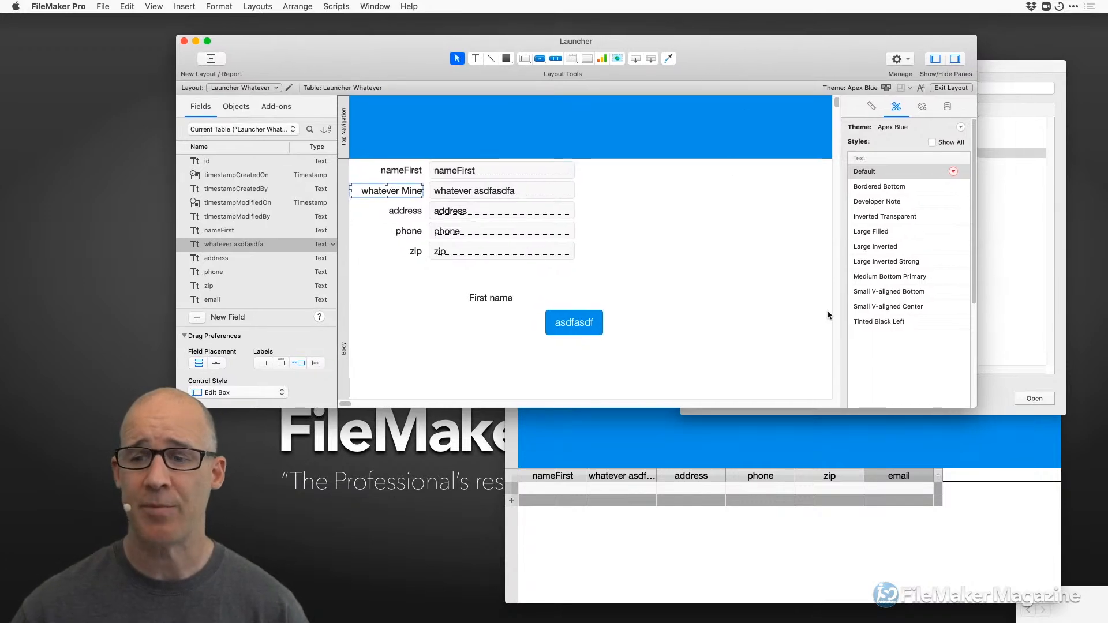
pyautogui.moveTo(972, 405); pyautogui.dragTo(954, 439)
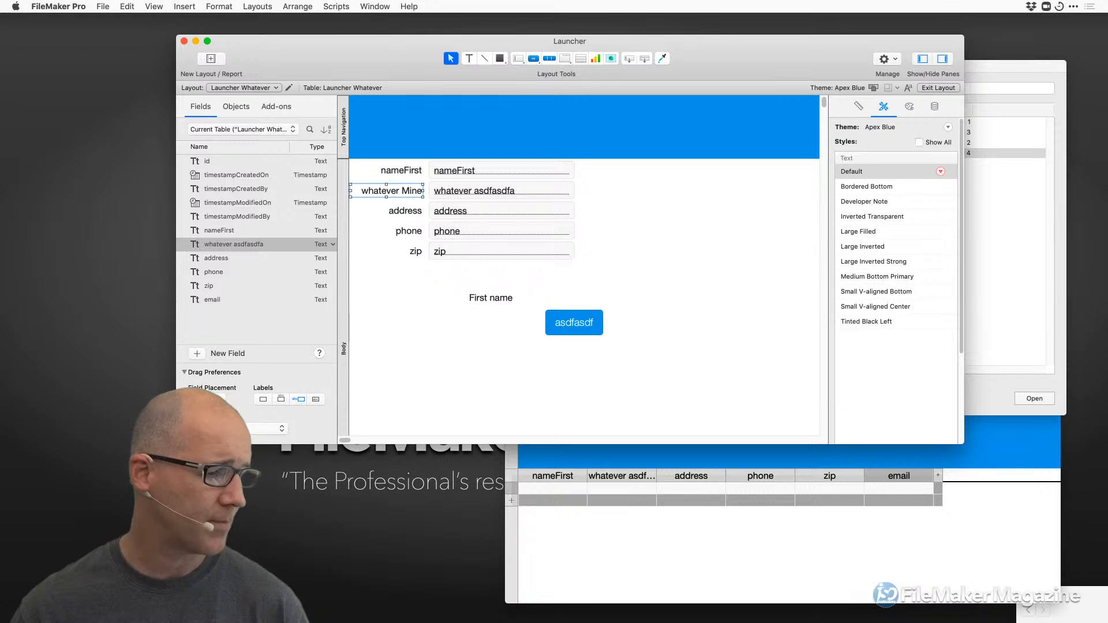
pyautogui.click(677, 249)
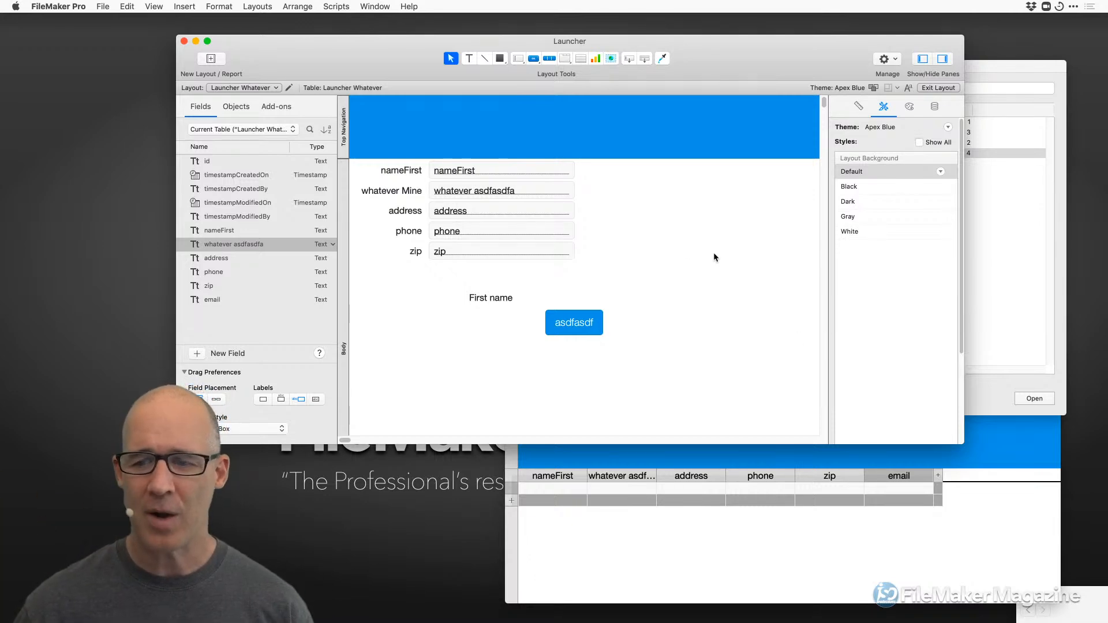
pyautogui.moveTo(963, 444); pyautogui.dragTo(968, 478)
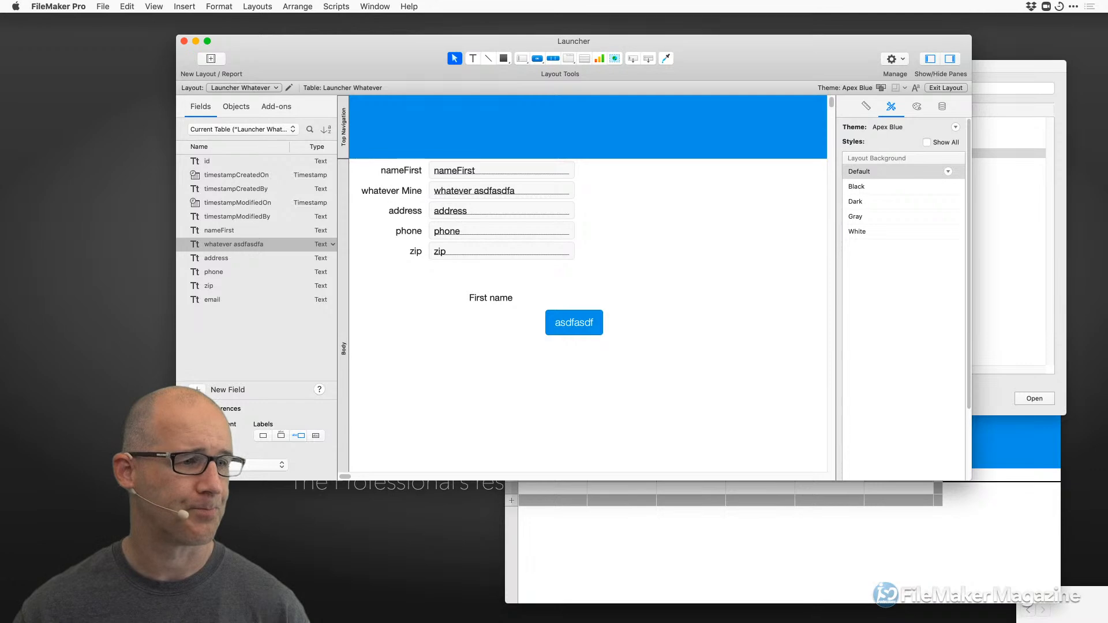
pyautogui.press('super+Tab')
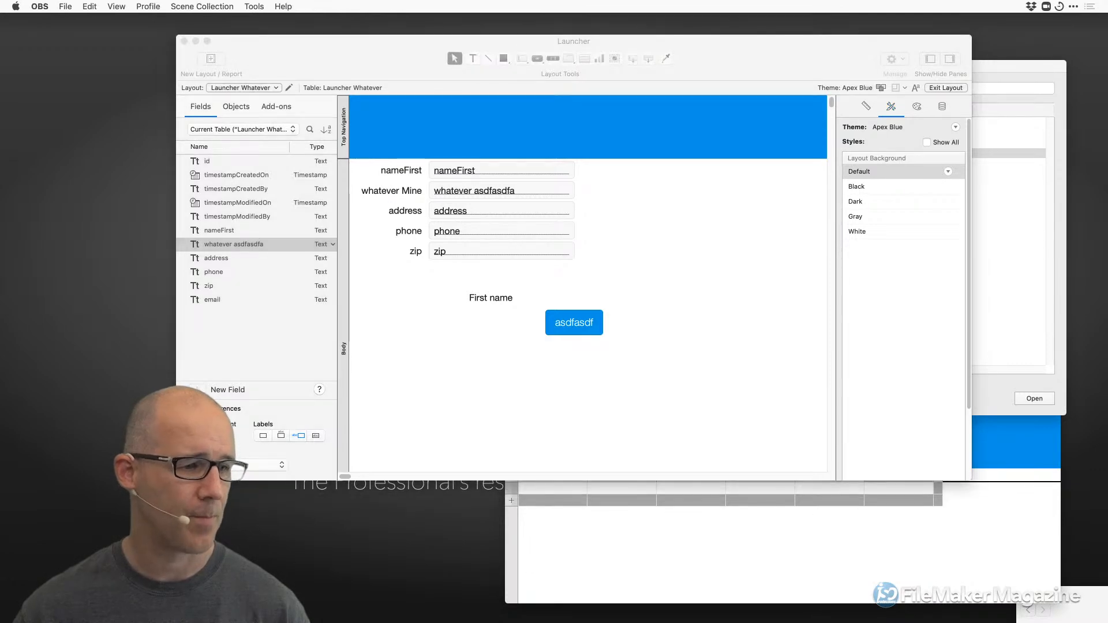